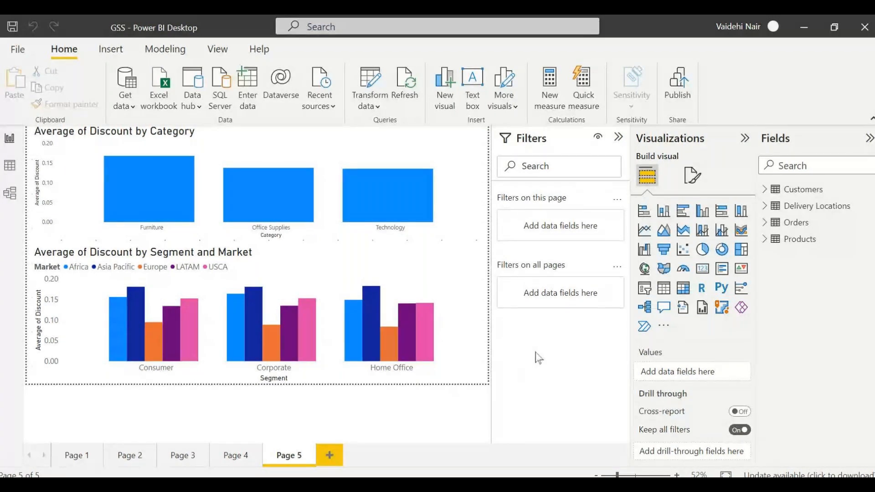
Show the model's data tables and inspect the fields of the Delivery Locations and Orders tables
click(9, 165)
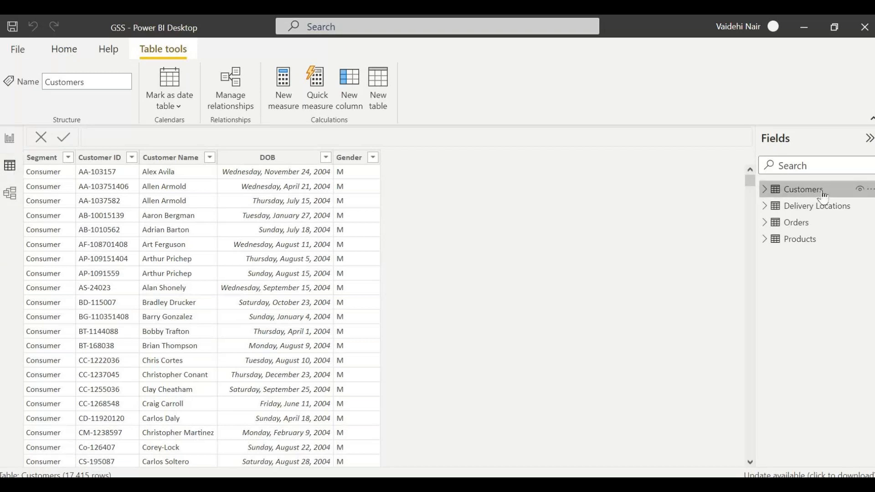
mouse_move(825, 196)
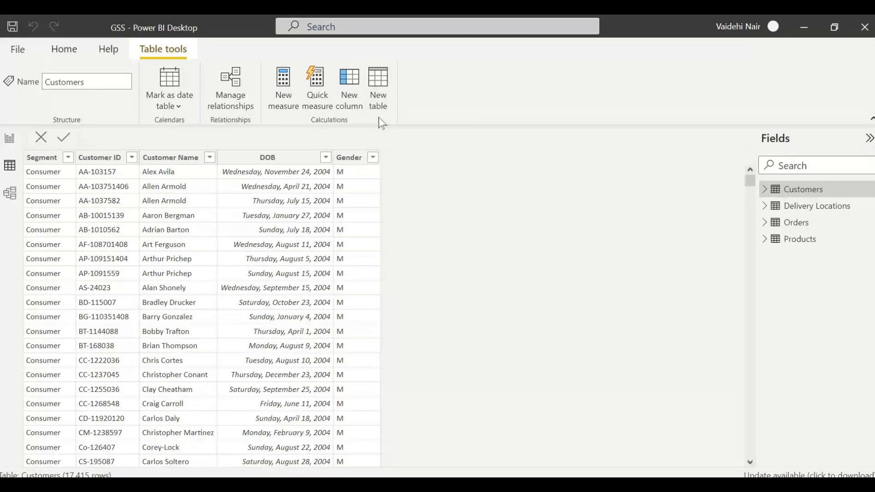
click(766, 207)
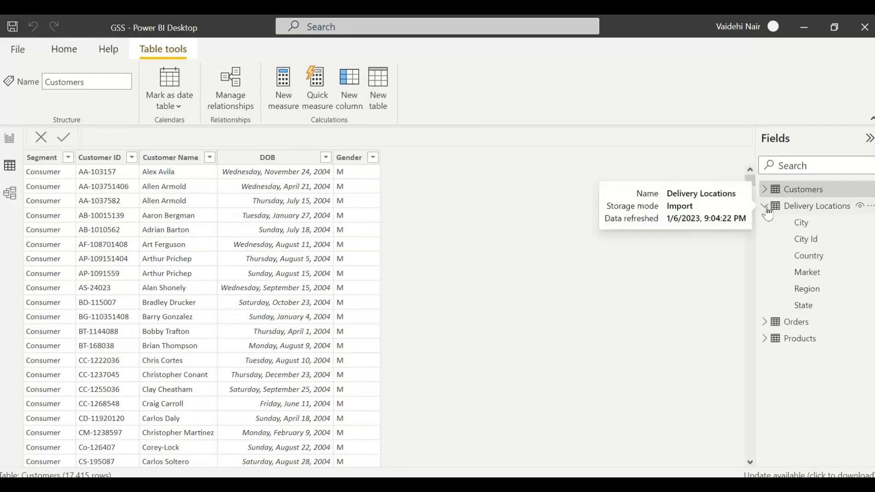
click(766, 207)
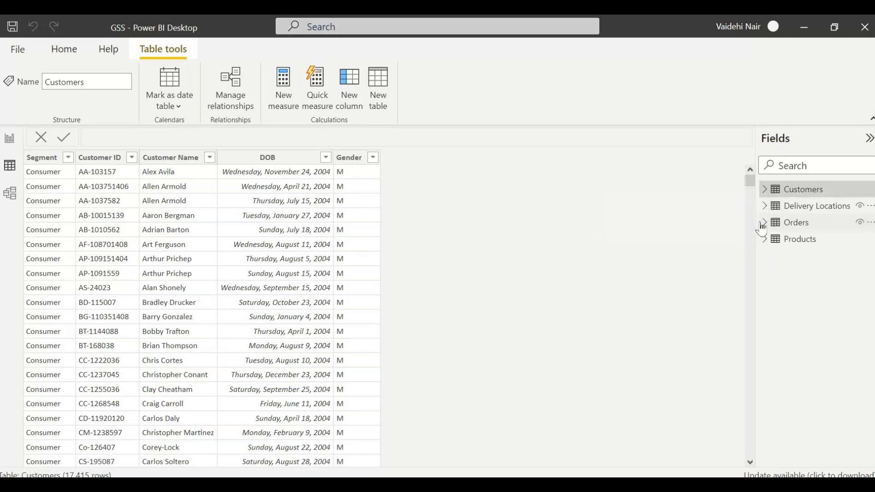
click(764, 223)
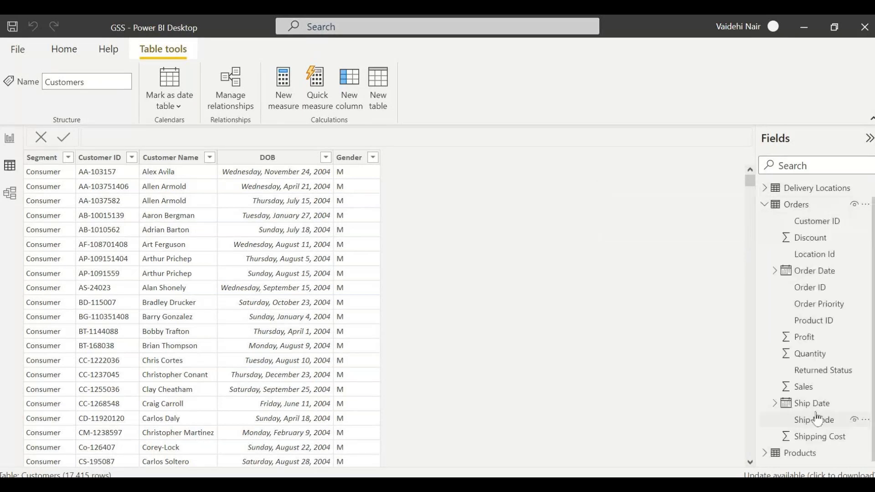
Examine the Order Date and Ship Date columns of the Orders table and the levels of the Order Date hierarchy
click(816, 272)
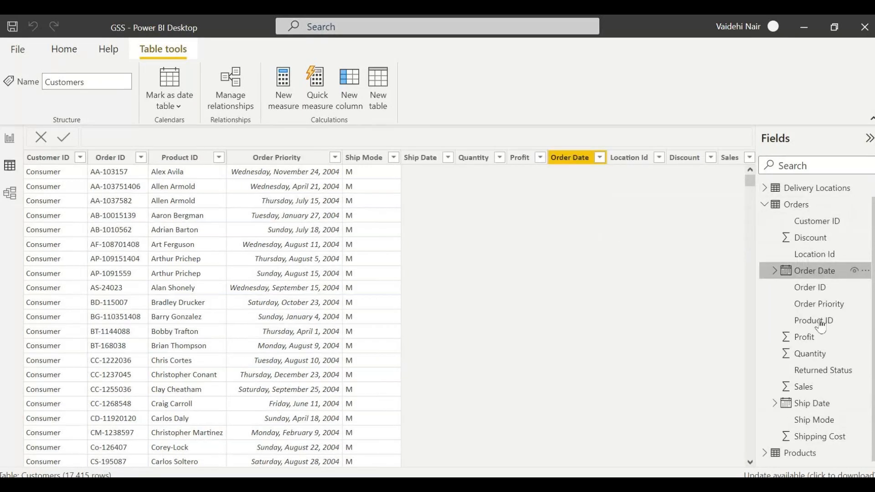
click(811, 402)
click(774, 271)
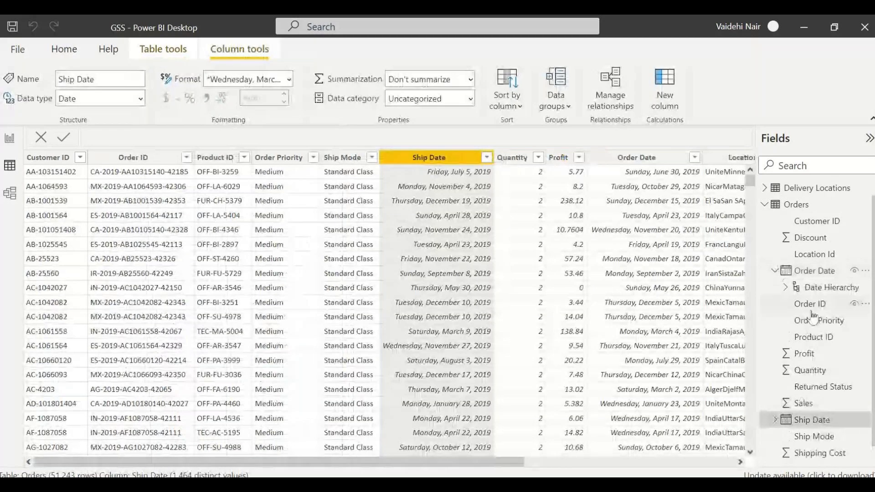
click(786, 287)
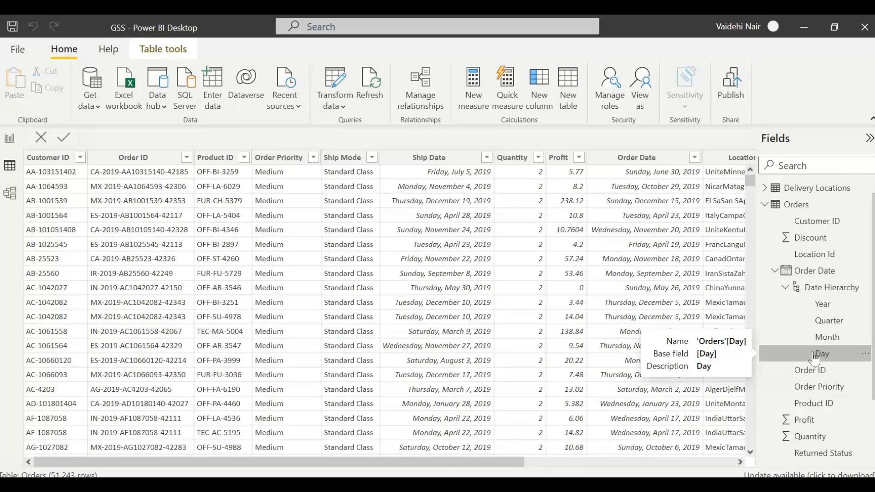
scroll(818, 324, up, 1)
scroll(818, 324, down, 2)
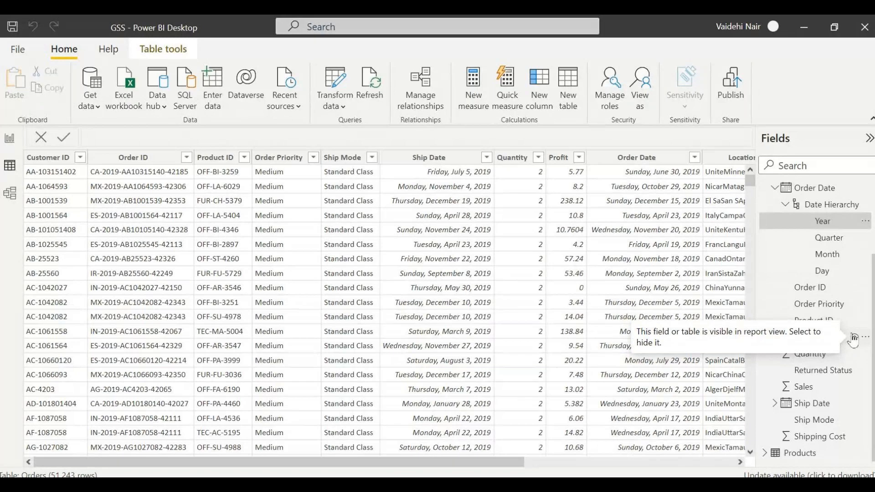
click(780, 202)
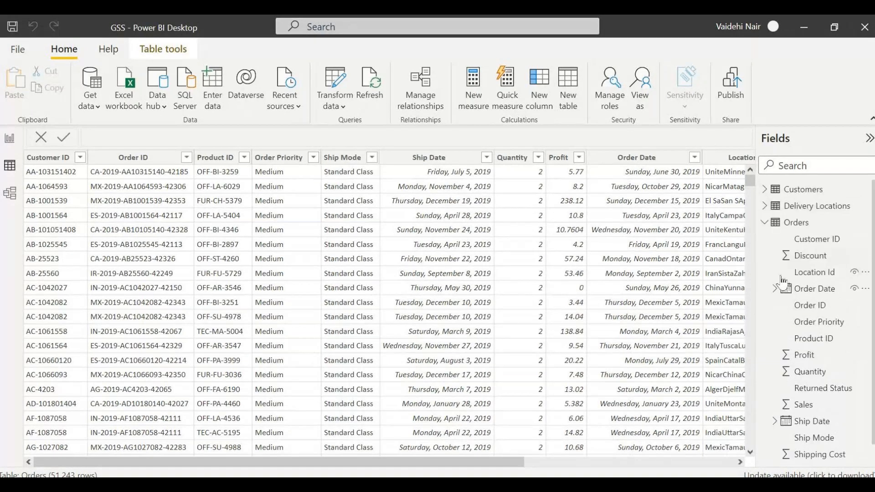
click(775, 289)
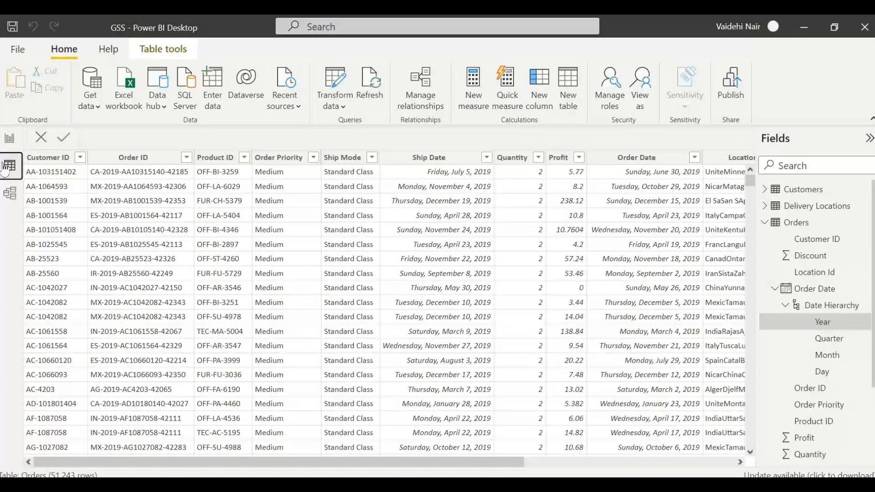
click(577, 100)
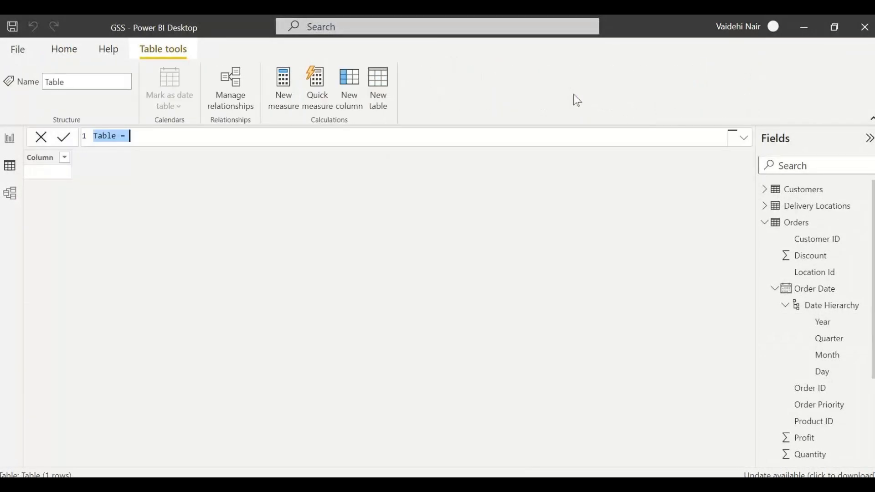
click(189, 133)
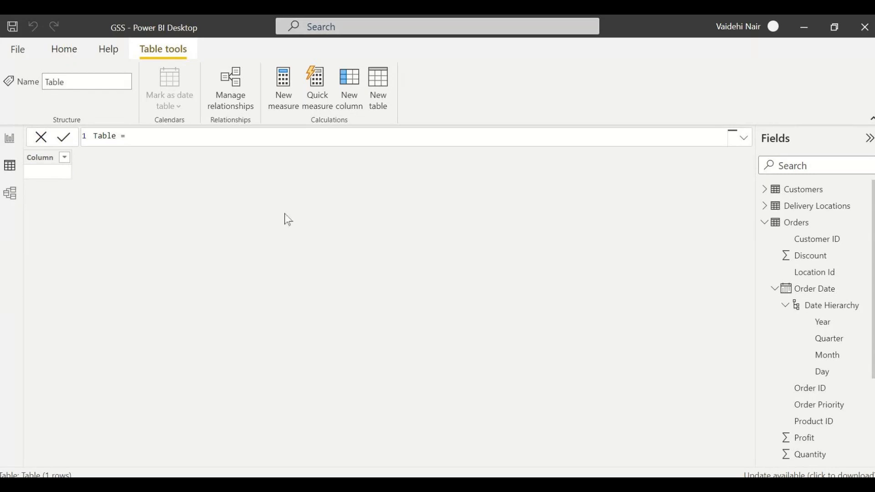
click(9, 169)
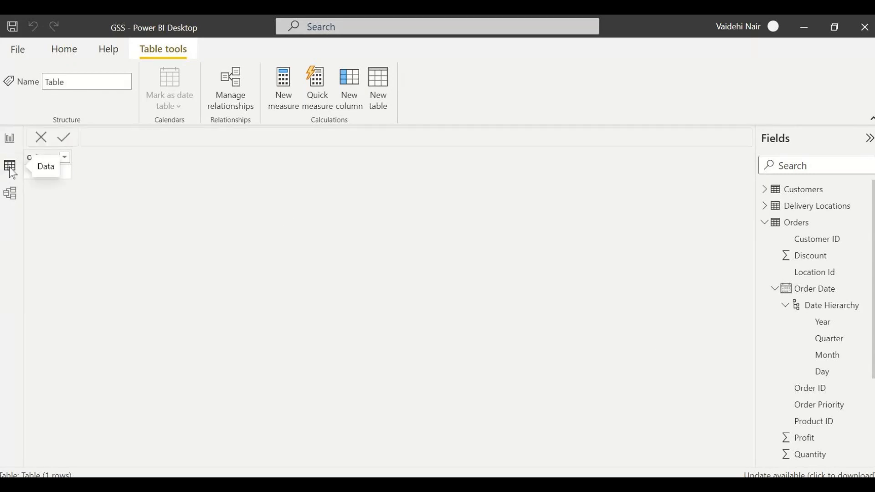
click(380, 100)
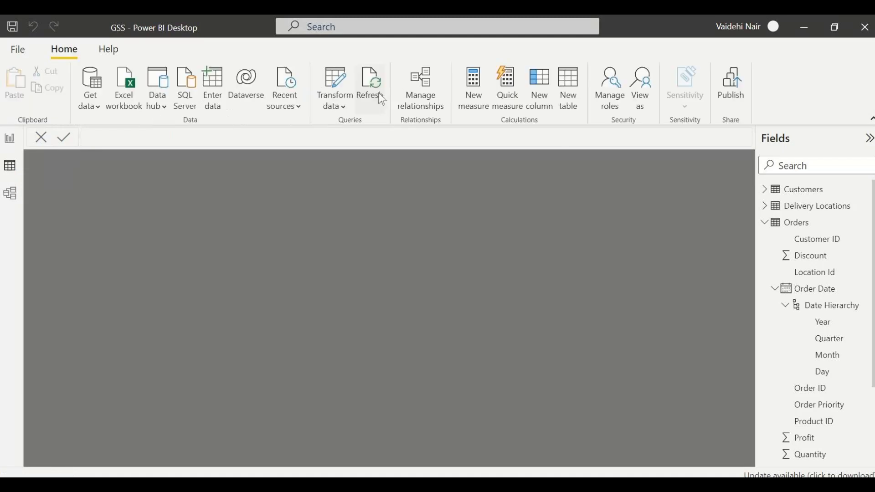
Look through the Orders table's fields and collapse the table in the field list
scroll(795, 351, down, 2)
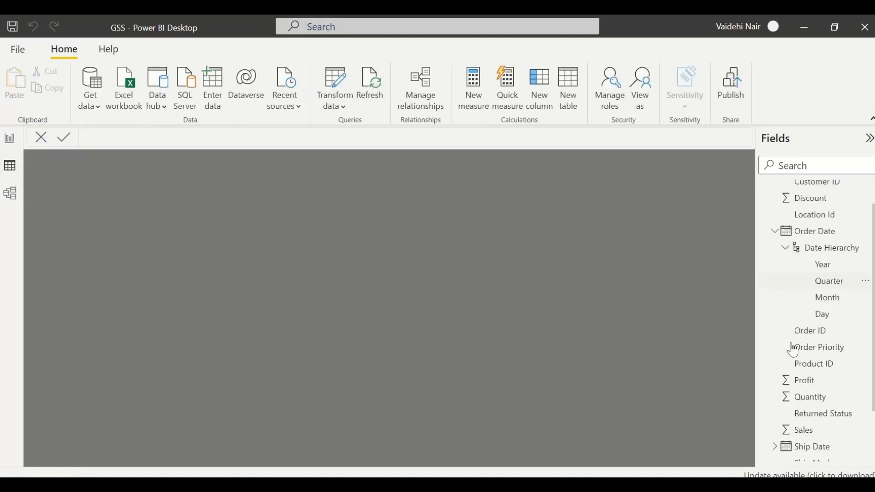
scroll(795, 351, down, 2)
scroll(812, 319, up, 4)
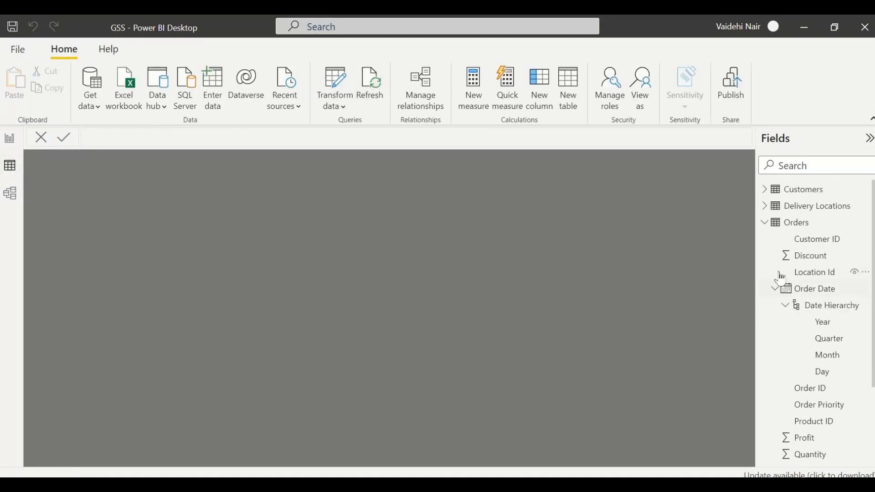
click(766, 225)
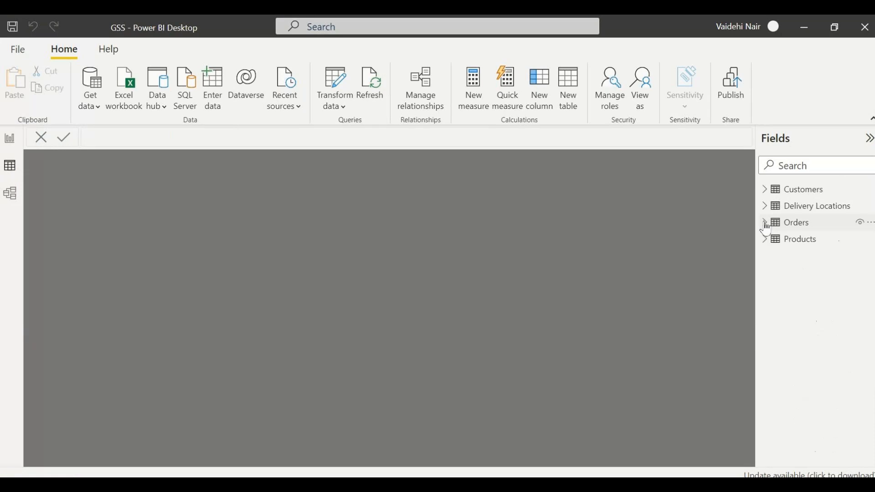
Create a calculated table with the formula Date Table = CALENDARAUTO(12)
click(10, 165)
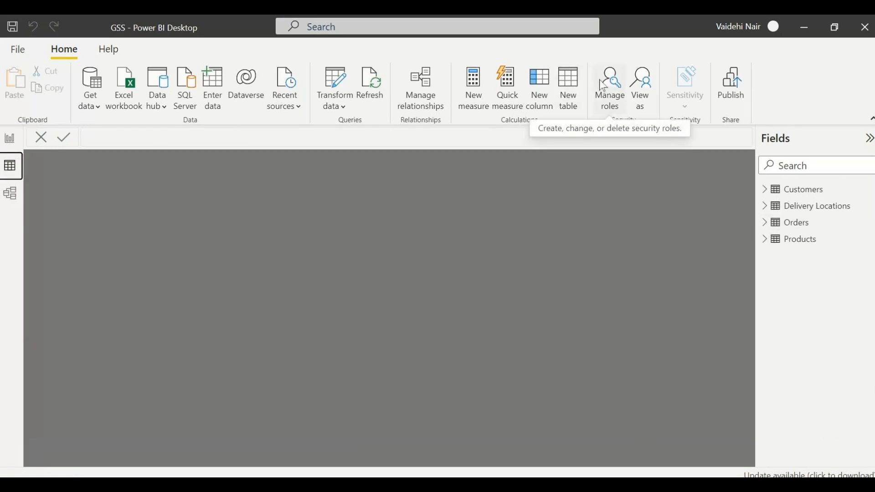
click(567, 102)
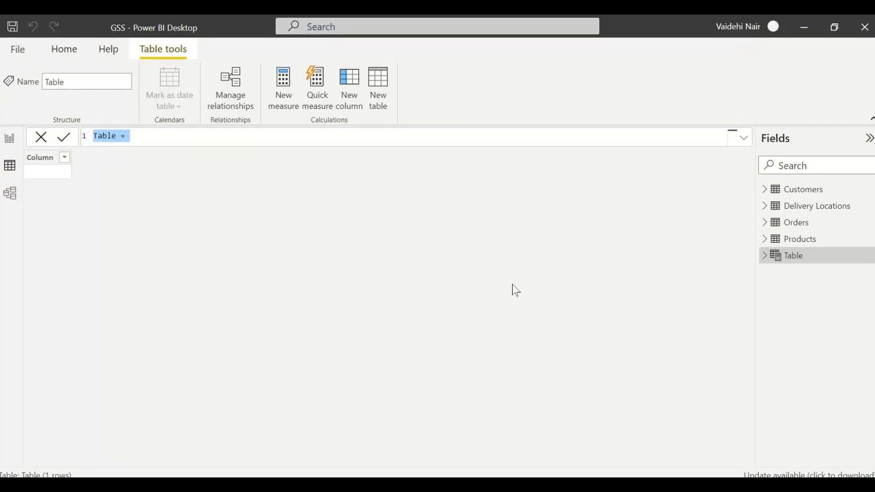
key(BackSpace)
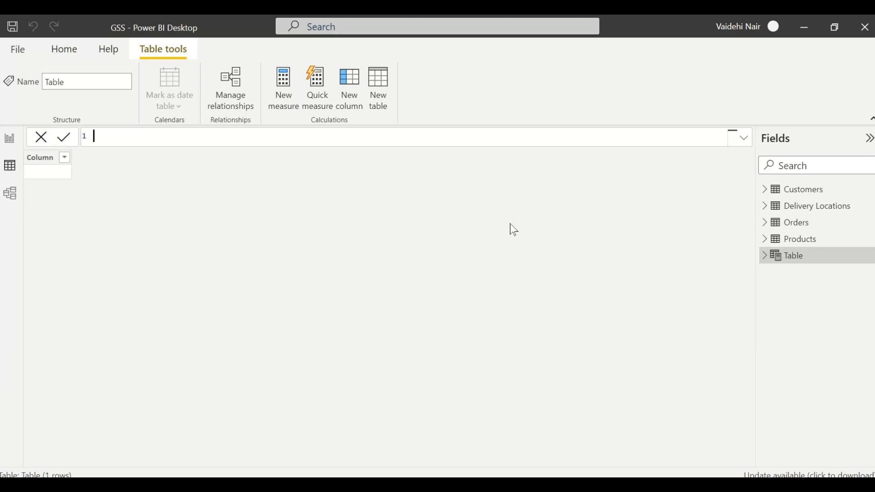
text(Date Table = C)
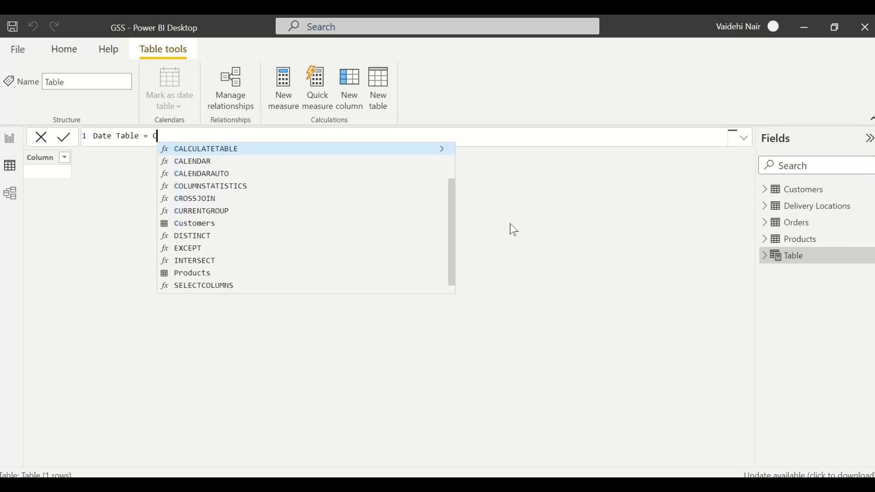
text(aLENDARAUTO()
key(Down)
key(Tab)
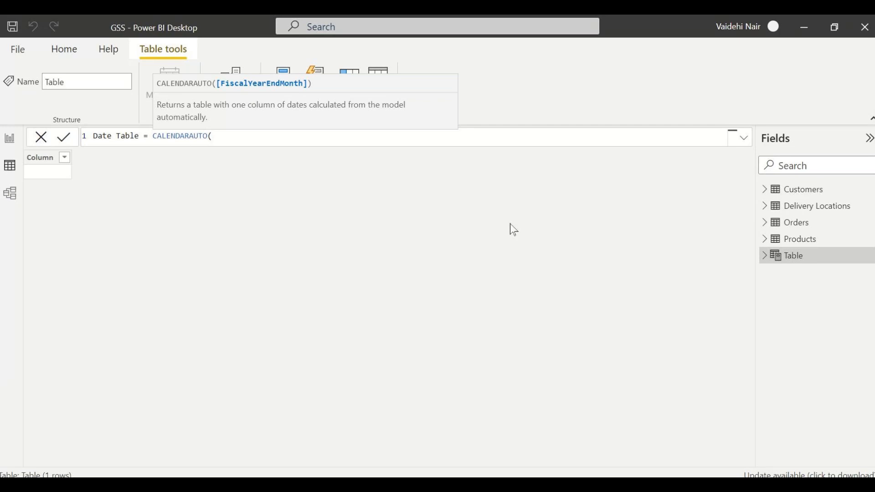
text(12))
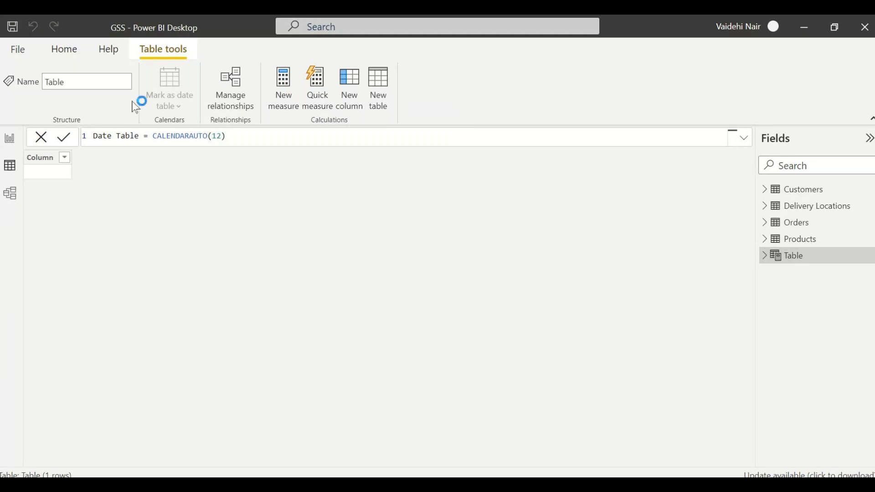
click(65, 141)
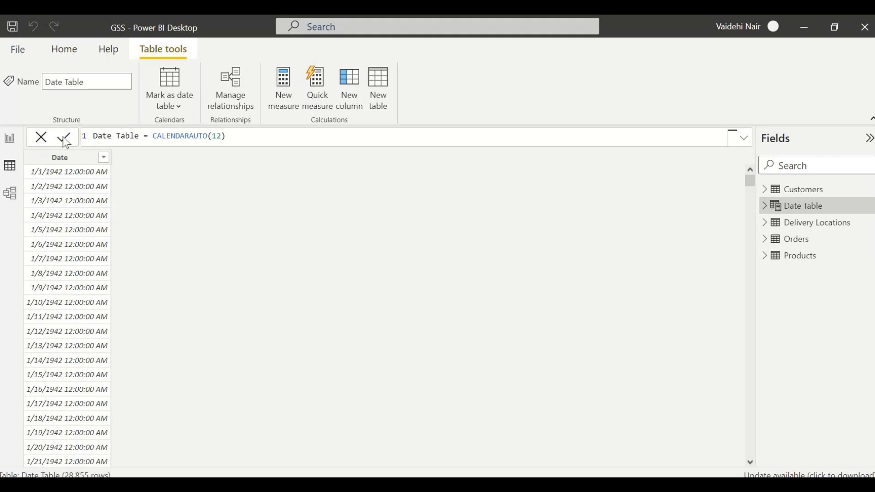
Examine the Date Table's CALENDARAUTO formula and its Date column
drag(153, 135, 296, 139)
click(296, 138)
click(59, 157)
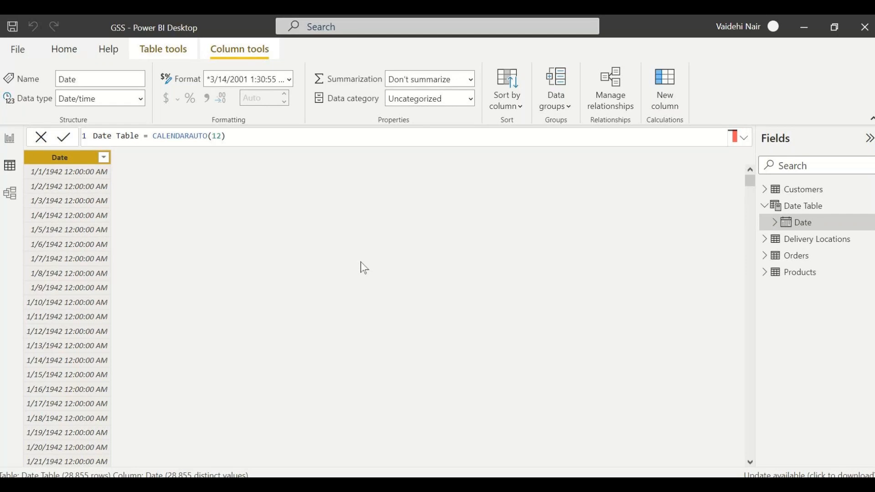
click(235, 136)
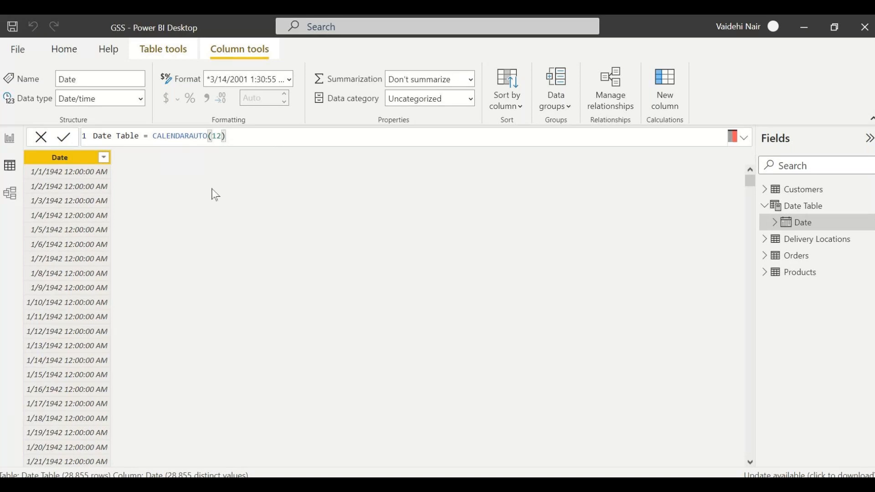
click(59, 178)
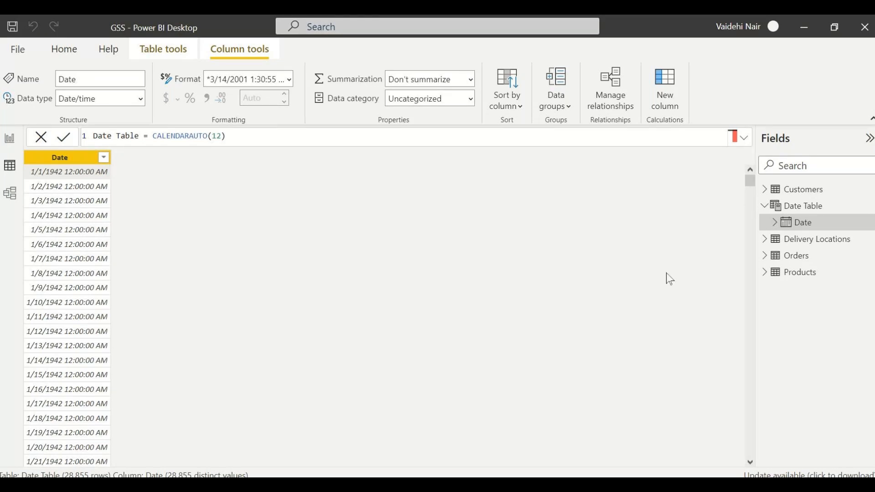
Try 3 as the fiscal year end month in the CALENDARAUTO formula, and restore the argument to 12
double_click(219, 136)
click(249, 137)
click(211, 279)
click(233, 137)
drag(223, 137, 213, 137)
key(Right)
key(BackSpace)
key(BackSpace)
text(3)
key(BackSpace)
text(12)
click(236, 136)
key(ctrl+a)
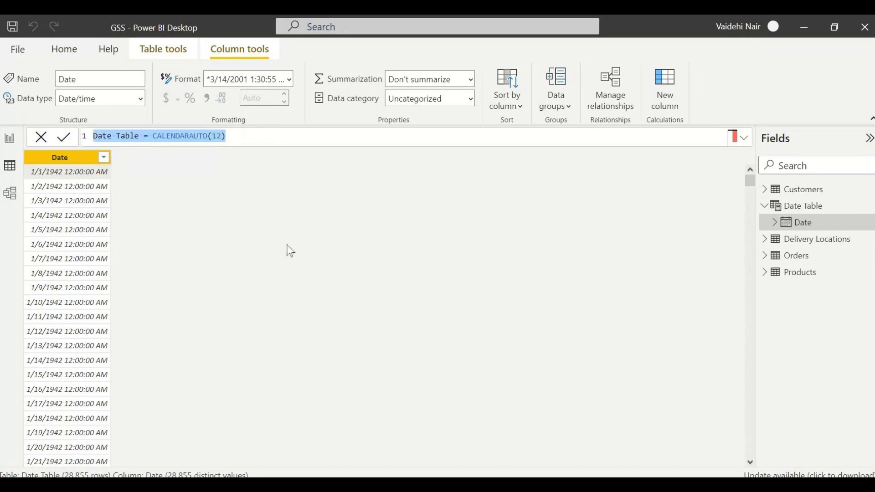
click(255, 142)
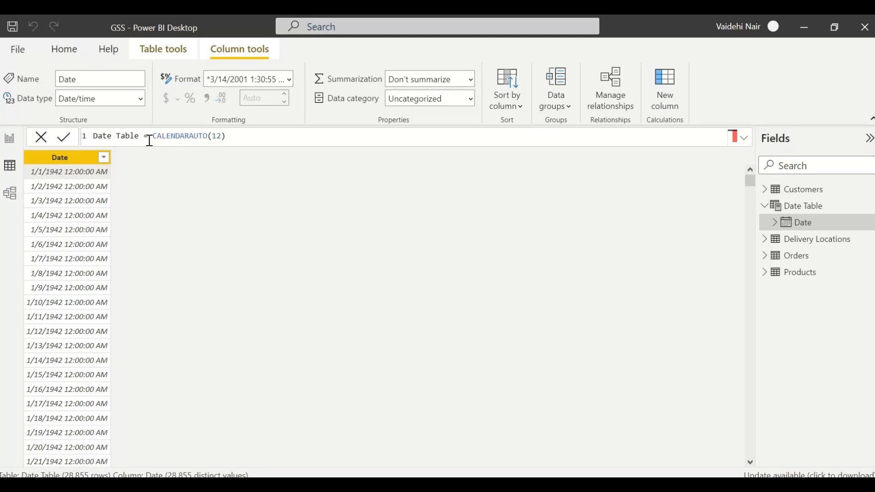
drag(236, 137, 93, 136)
click(293, 279)
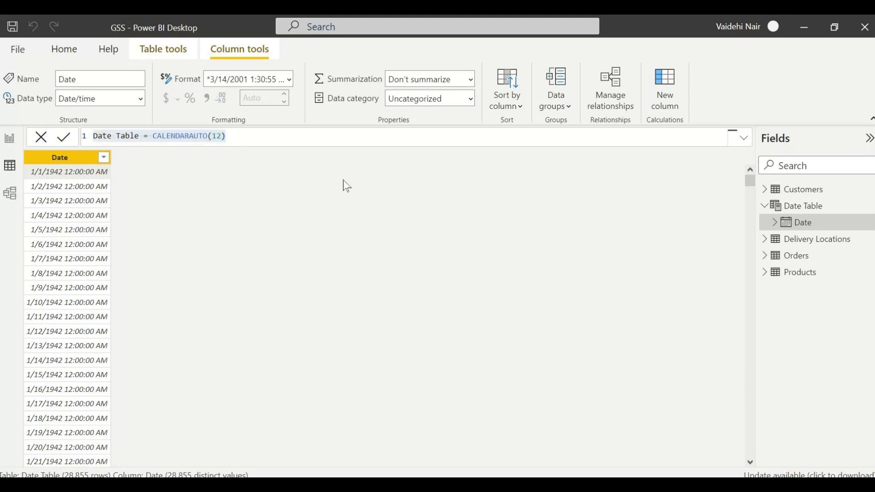
click(338, 138)
click(301, 315)
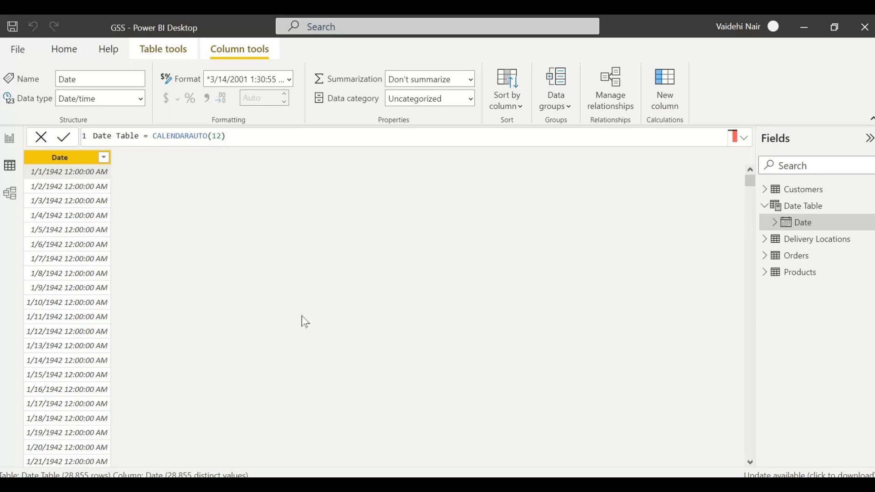
click(241, 138)
click(141, 49)
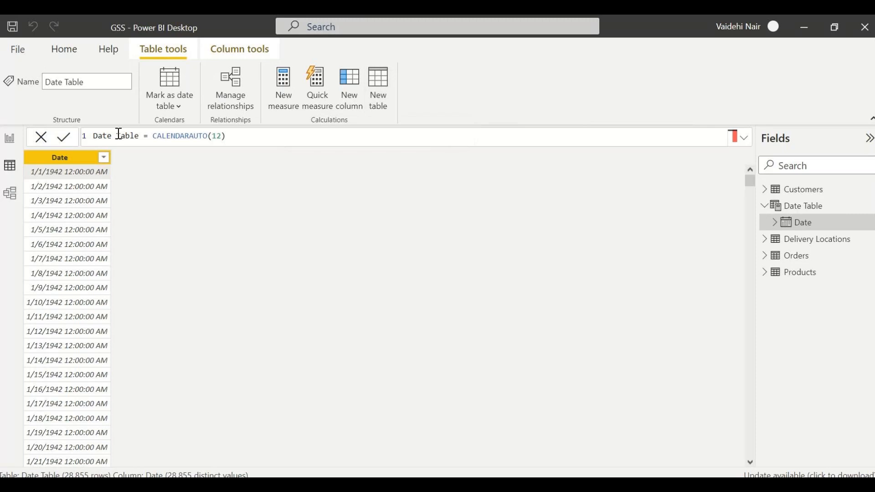
drag(149, 136, 235, 139)
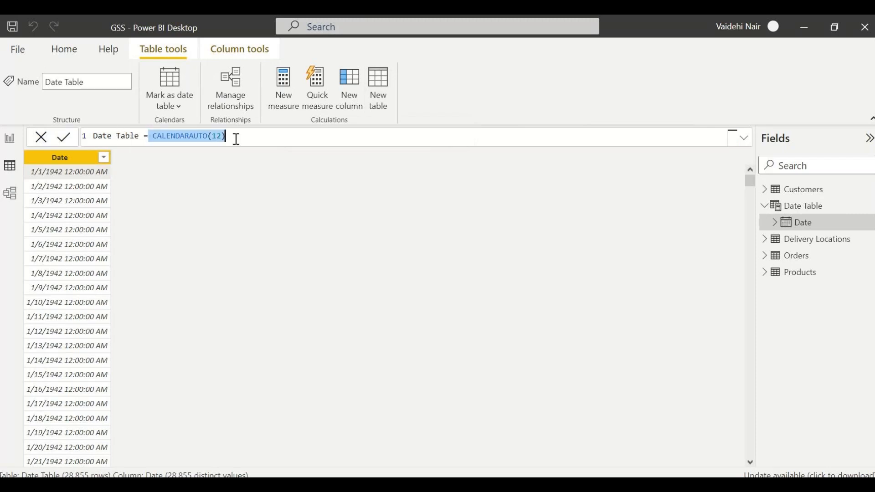
click(236, 235)
click(266, 142)
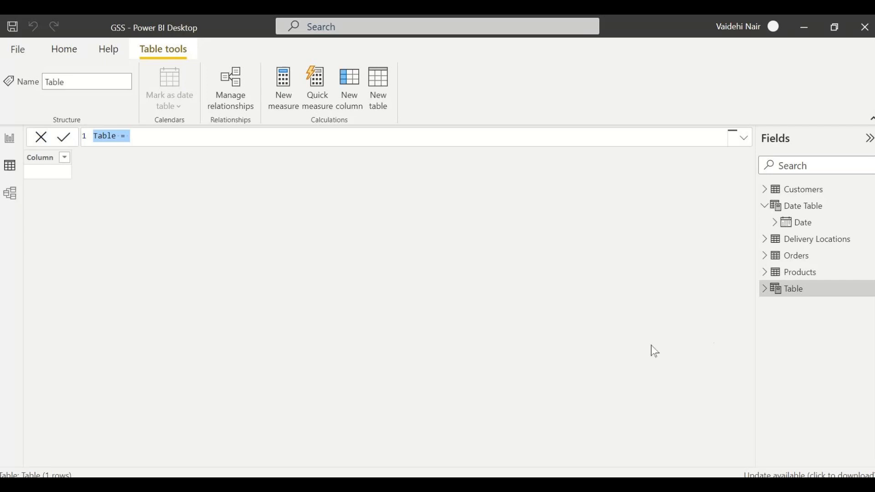
Discard the unfinished new calculated table and display the Date Table's data
click(36, 137)
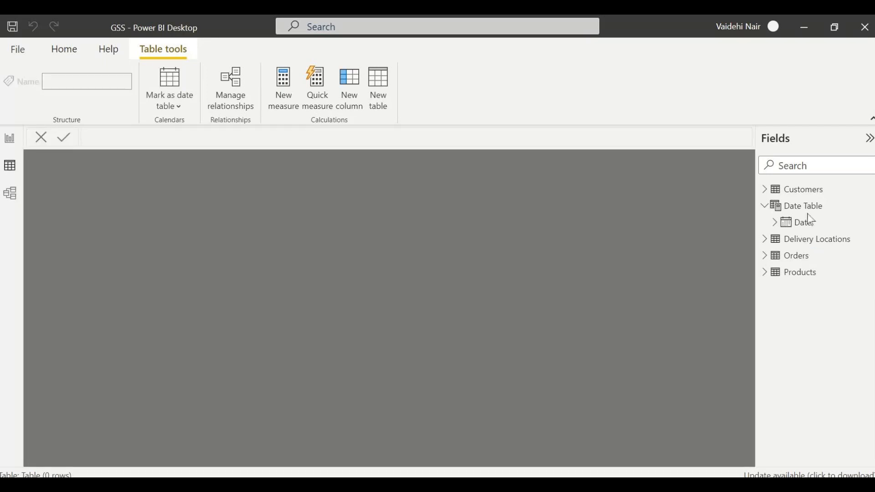
click(820, 211)
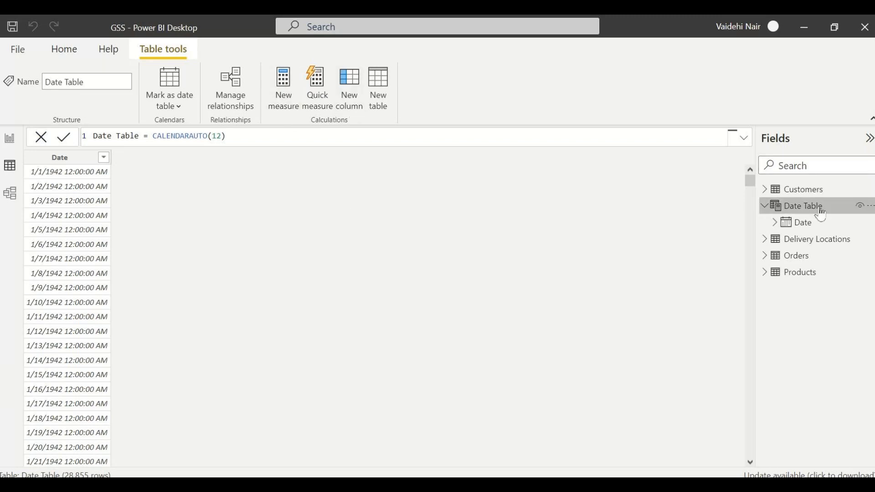
Compare the Delivery Locations table and the Date Table in the report and data views, ending on the Date Table
click(11, 138)
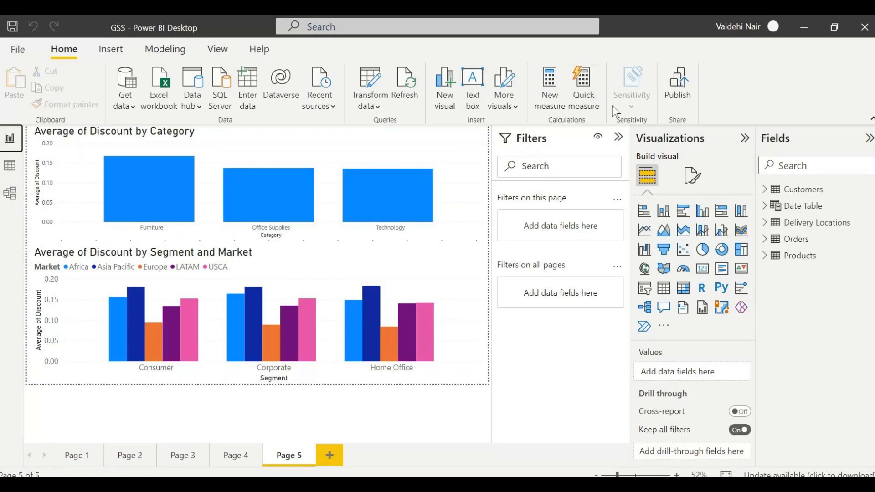
click(828, 231)
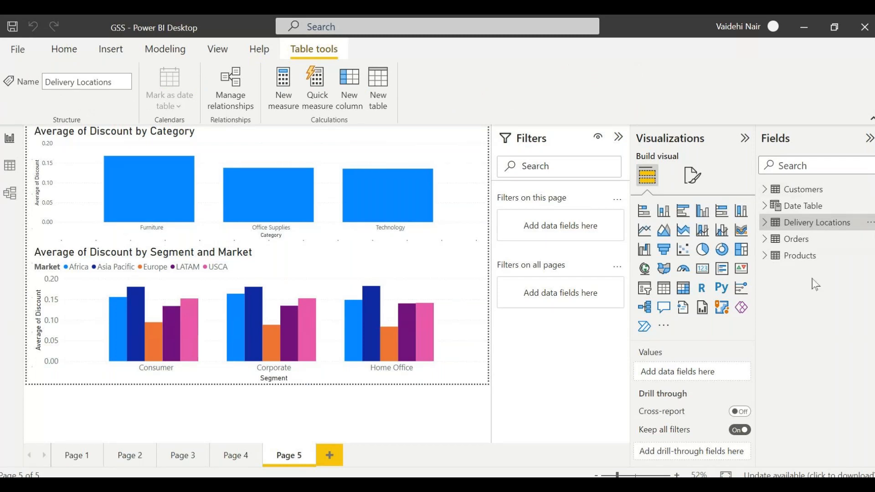
click(8, 167)
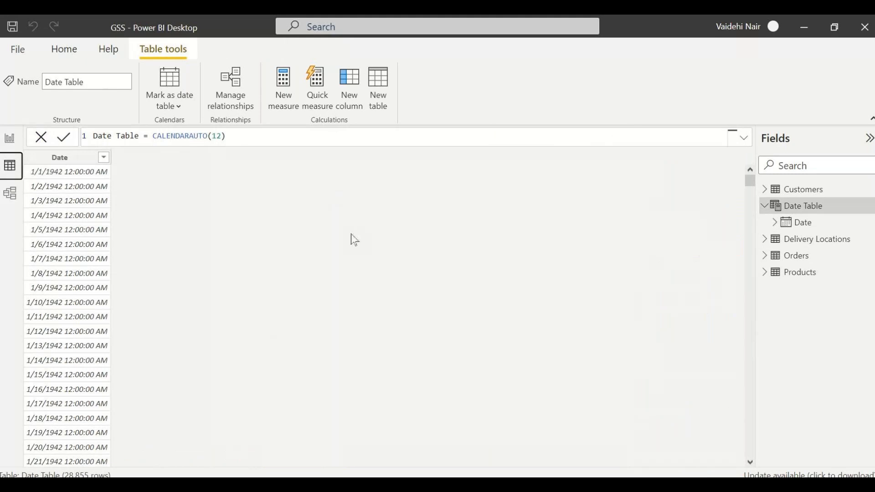
click(806, 240)
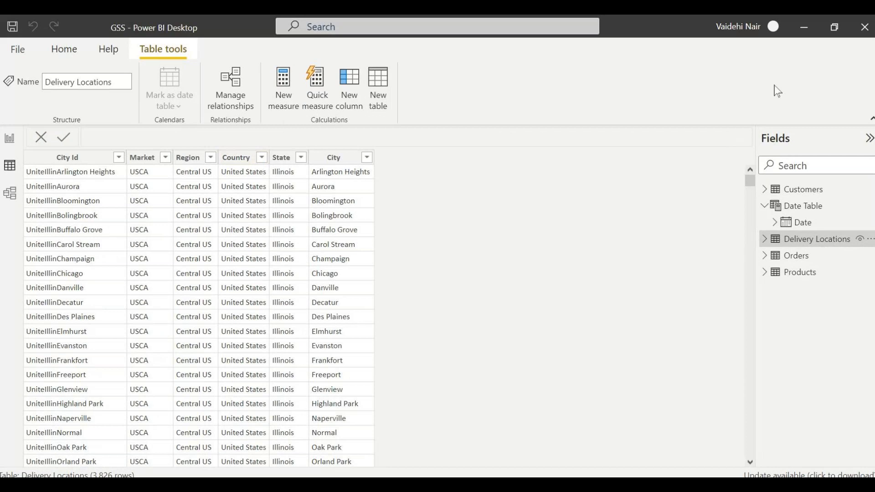
mouse_move(814, 214)
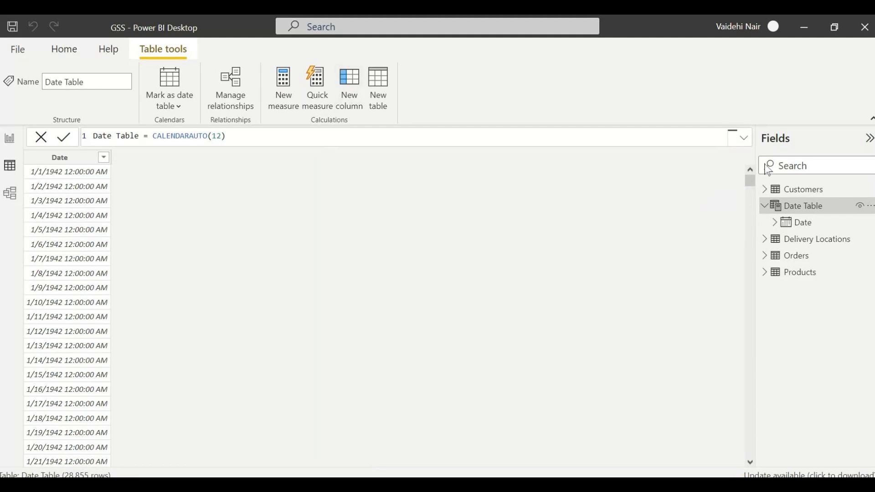
Add a calculated column named Year to the Date Table
click(343, 98)
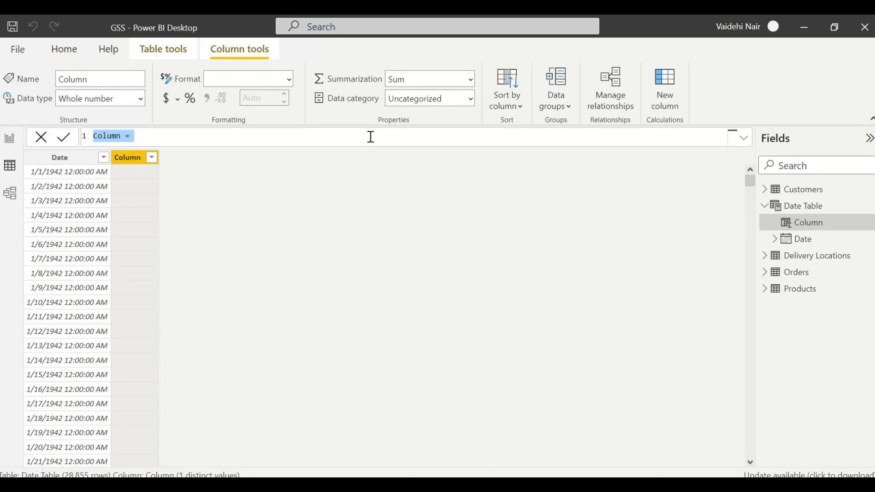
text(Year)
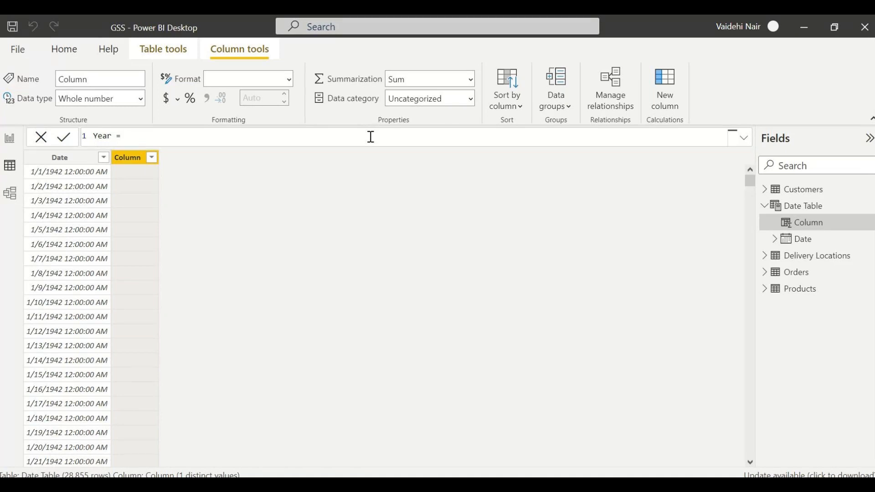
text( Year)
key(Tab)
text(Day))
key(BackSpace)
key(BackSpace)
key(BackSpace)
text(ate)
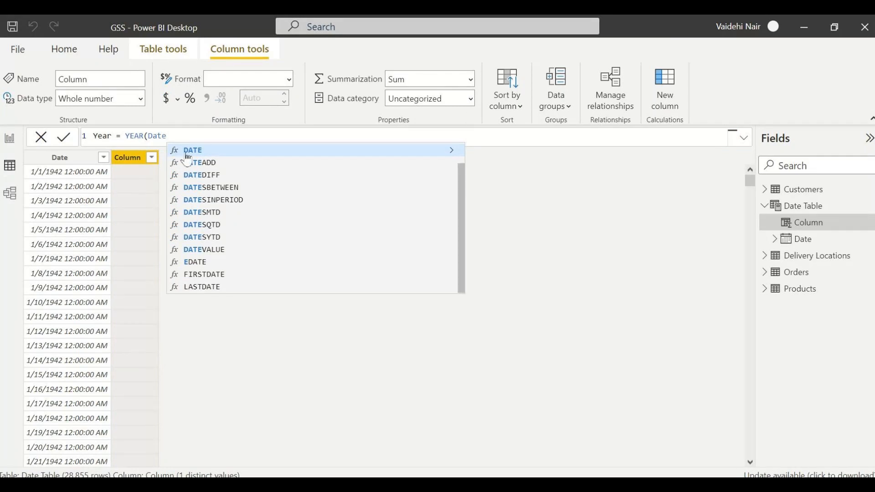
scroll(187, 157, up, 2)
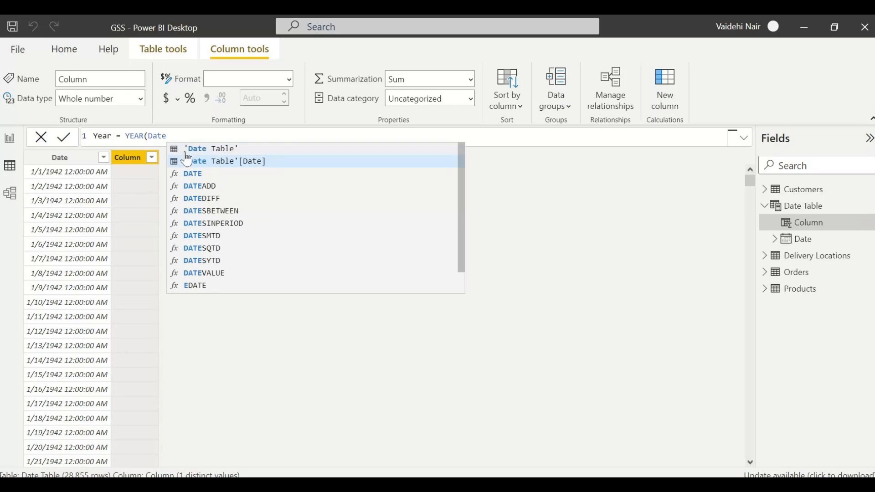
click(256, 164)
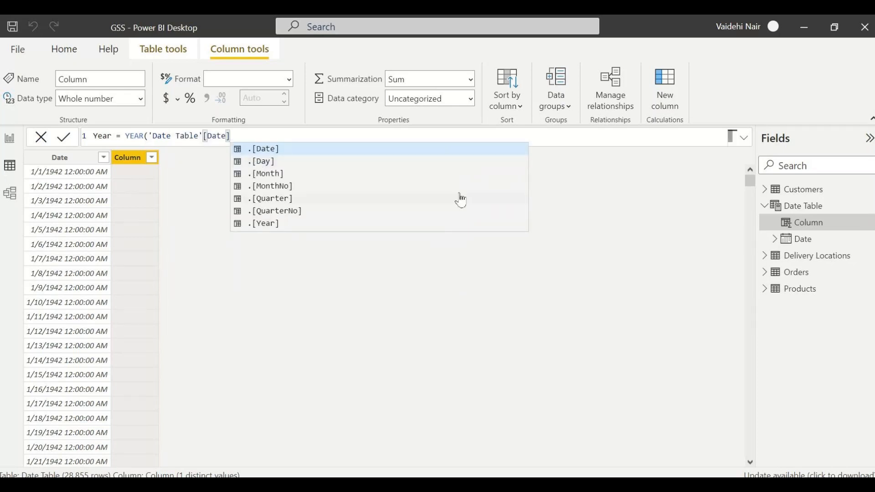
text())
key(BackSpace)
key(BackSpace)
key(BackSpace)
key(BackSpace)
key(BackSpace)
key(BackSpace)
key(BackSpace)
key(BackSpace)
key(BackSpace)
key(BackSpace)
key(BackSpace)
key(BackSpace)
key(BackSpace)
key(BackSpace)
key(BackSpace)
key(BackSpace)
key(BackSpace)
key(BackSpace)
key(BackSpace)
key(BackSpace)
key(BackSpace)
key(BackSpace)
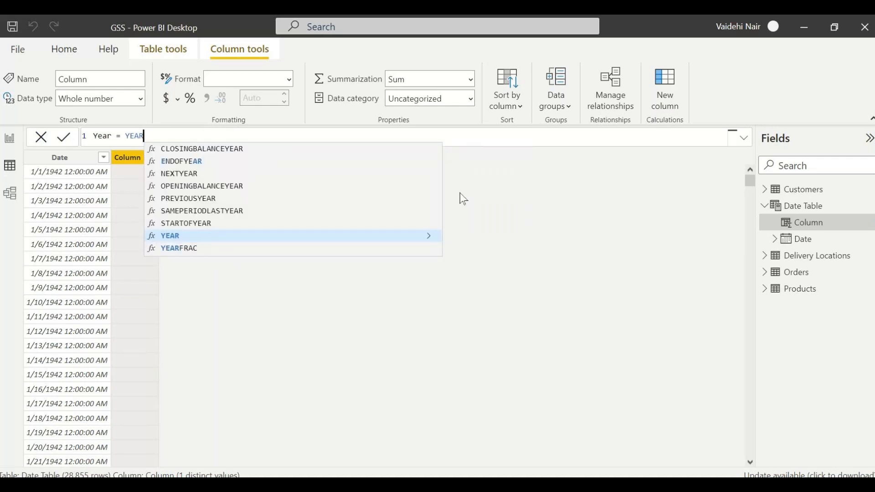
key(BackSpace)
key(BackSpace)
Define the Year column with the expression 'Date Table'[Date].[Year]
text(date)
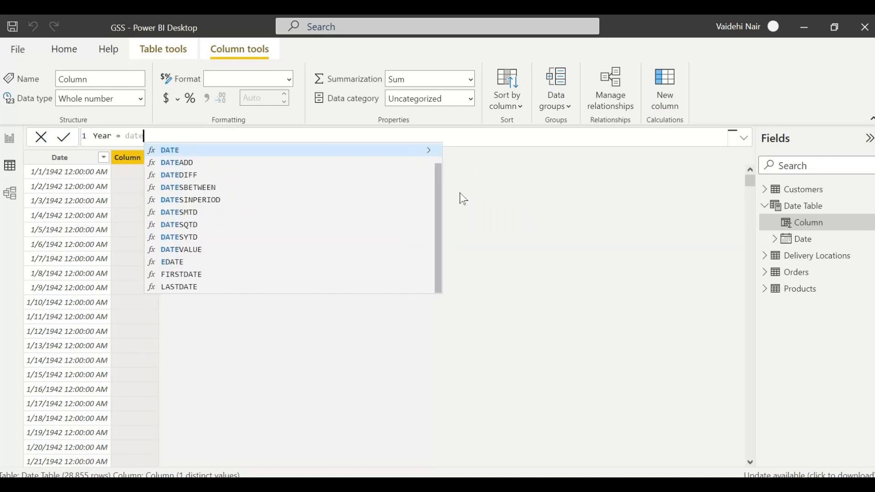
key(Tab)
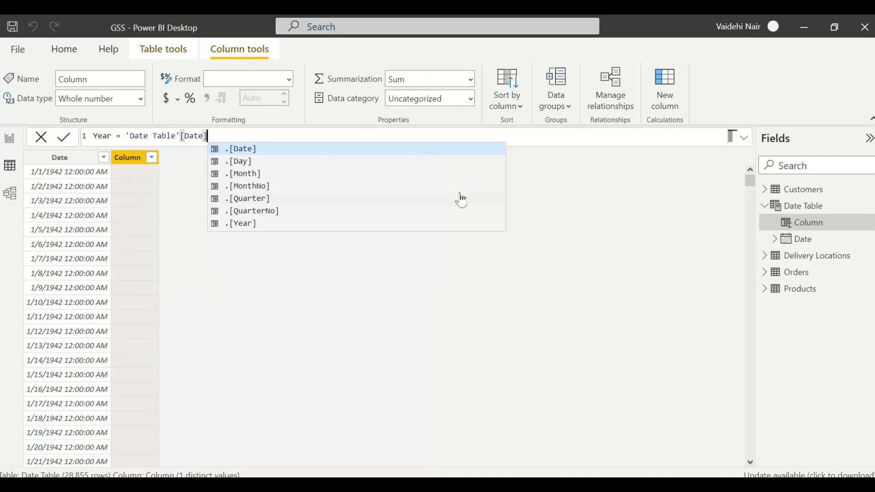
click(250, 223)
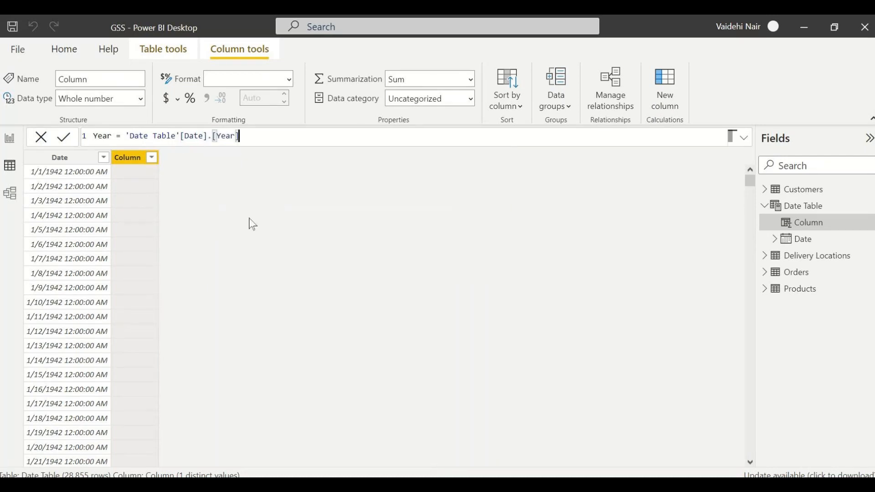
drag(239, 135, 93, 136)
click(289, 137)
key(Return)
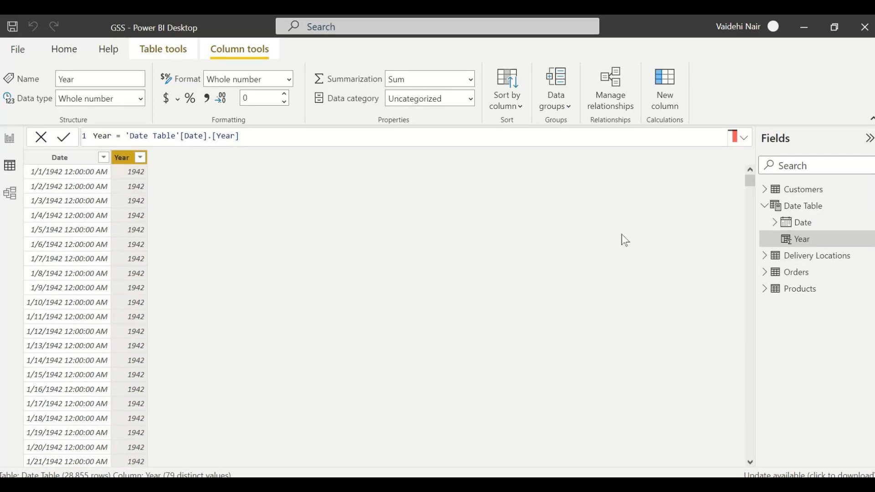
Examine the Orders table's columns and its field list, including the Order Date hierarchy
click(766, 272)
scroll(840, 268, down, 3)
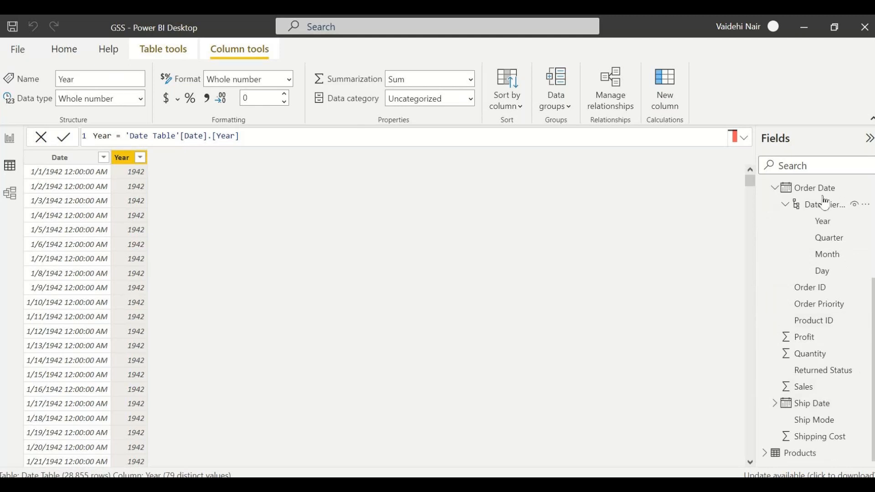
scroll(820, 237, up, 3)
click(809, 273)
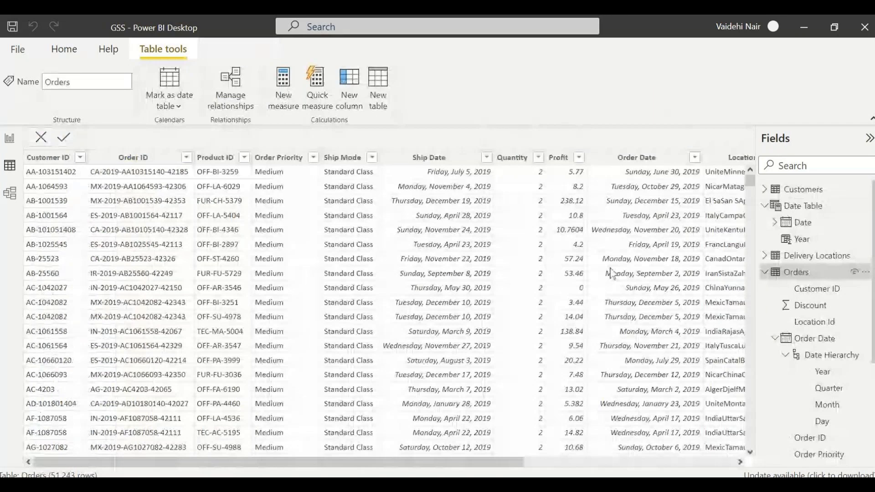
drag(451, 462, 665, 463)
scroll(833, 424, down, 3)
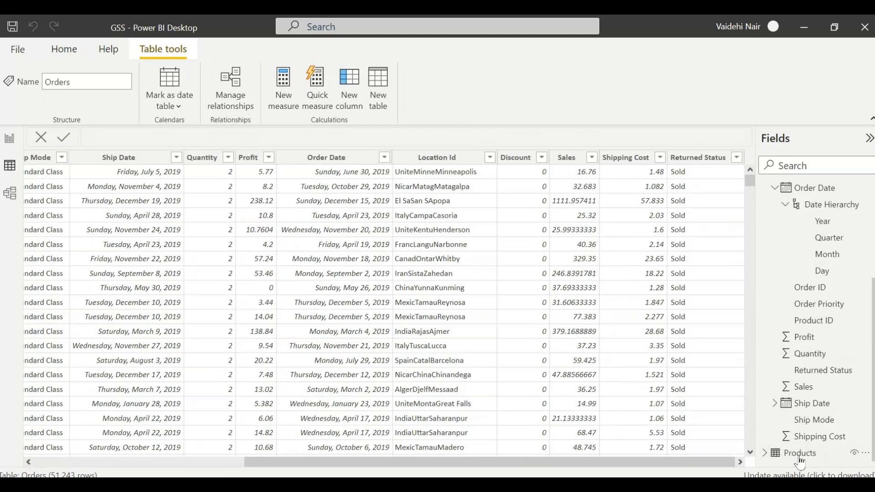
scroll(828, 348, up, 3)
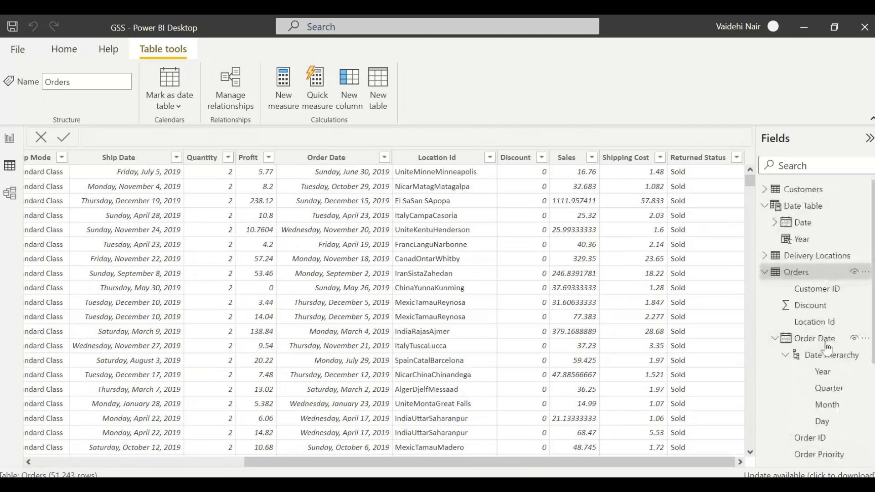
scroll(827, 348, down, 1)
scroll(828, 347, up, 1)
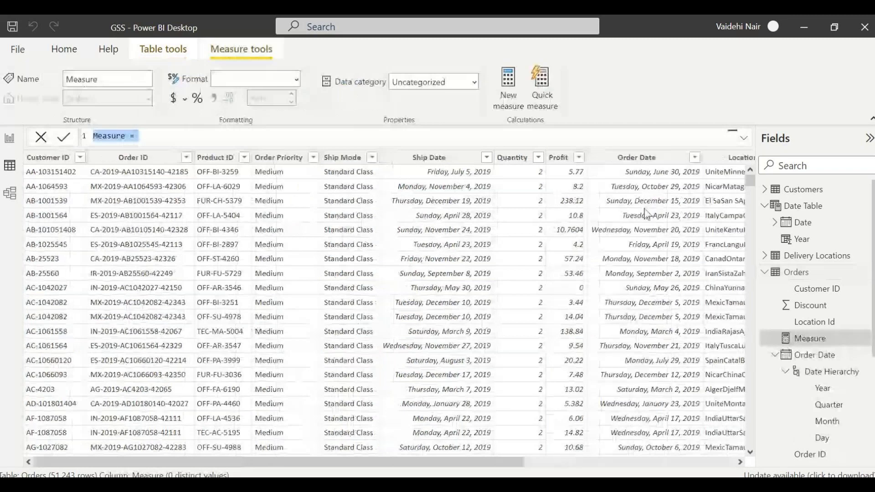
Create a measure in the Orders table with the formula Sales with GST = SUM(Orders[Sales]) * 1.18
text(Sa)
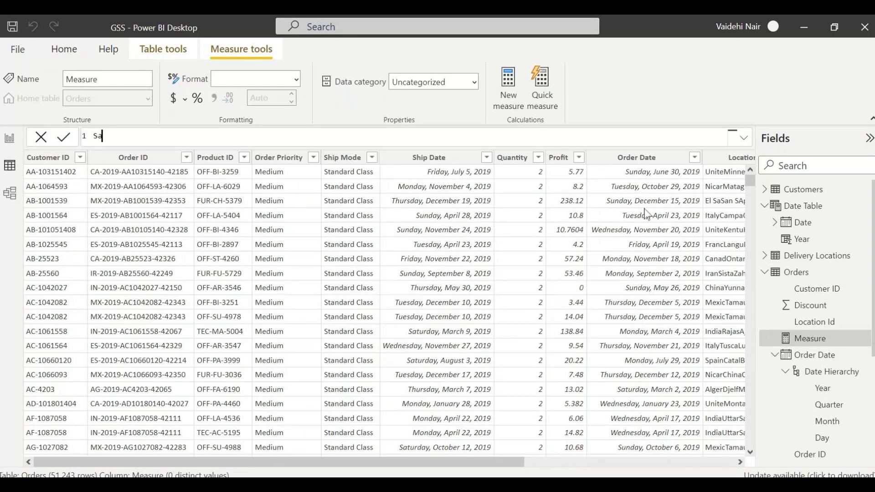
text(les with GST = s)
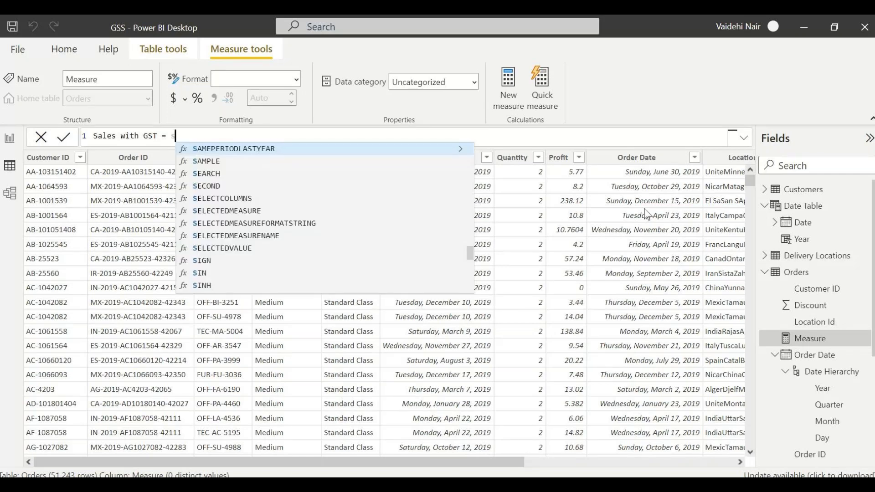
key(BackSpace)
text(SUM(Orders[Sales]) * )
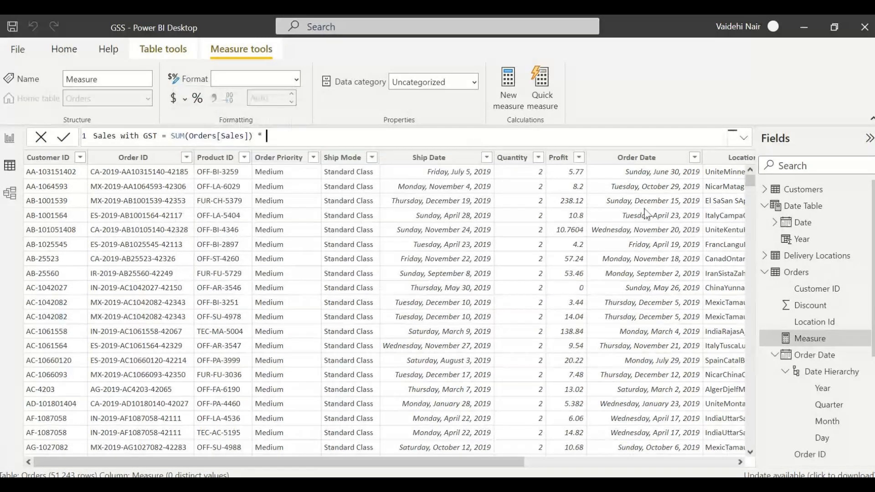
text(1.18)
key(Return)
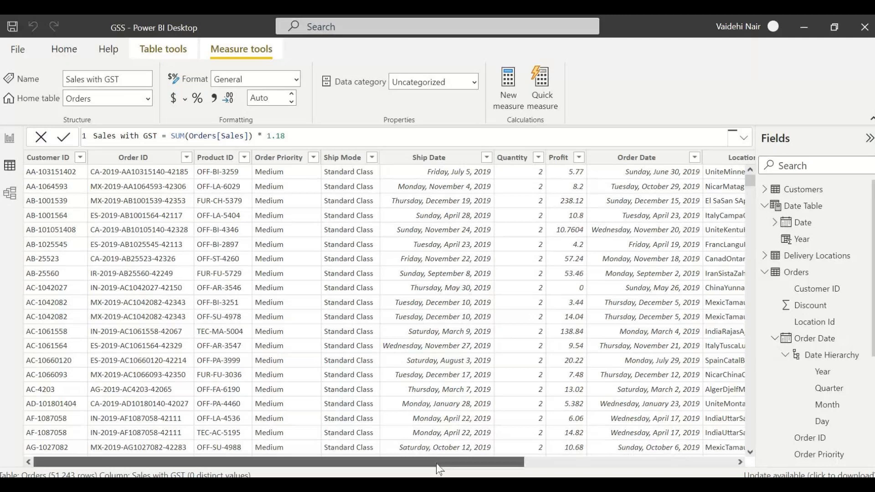
Check for the Sales with GST measure among the Orders table's columns and fields, and inspect its formula
drag(437, 463, 648, 463)
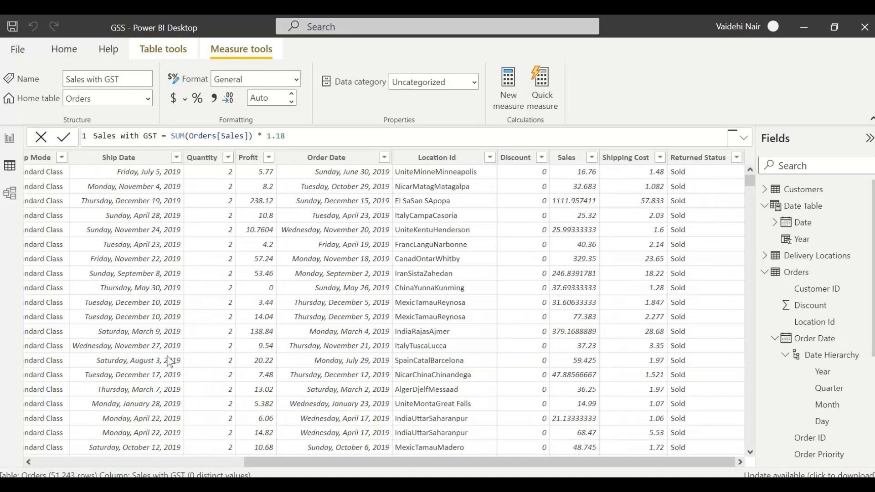
drag(354, 463, 210, 474)
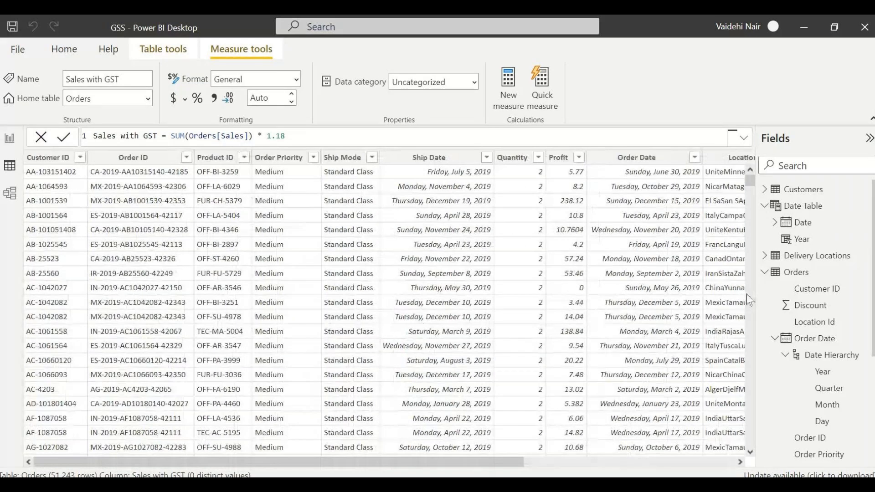
scroll(807, 390, down, 3)
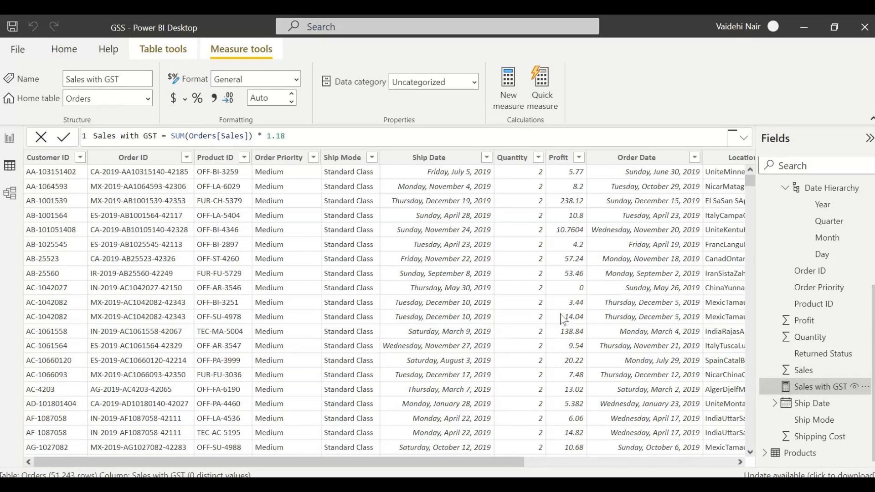
drag(285, 136, 93, 137)
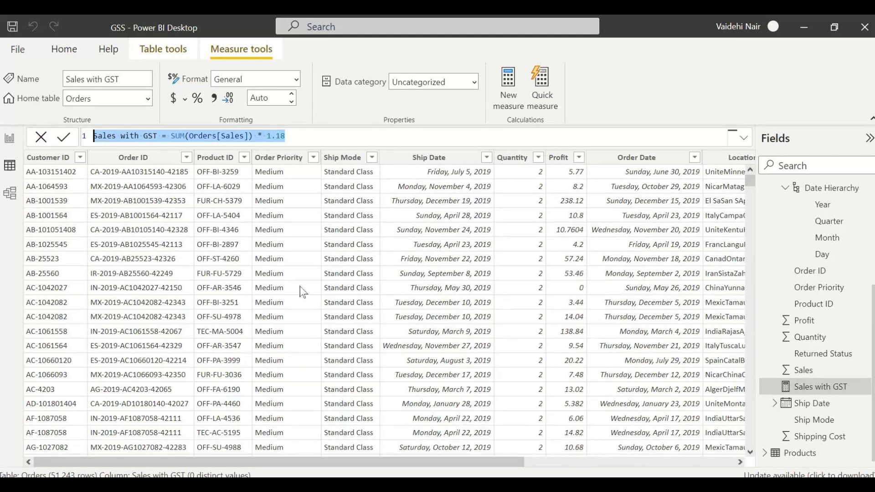
Change the Date Table's Year column formula to return 'Date Table'[Date].[Month]
scroll(824, 321, up, 3)
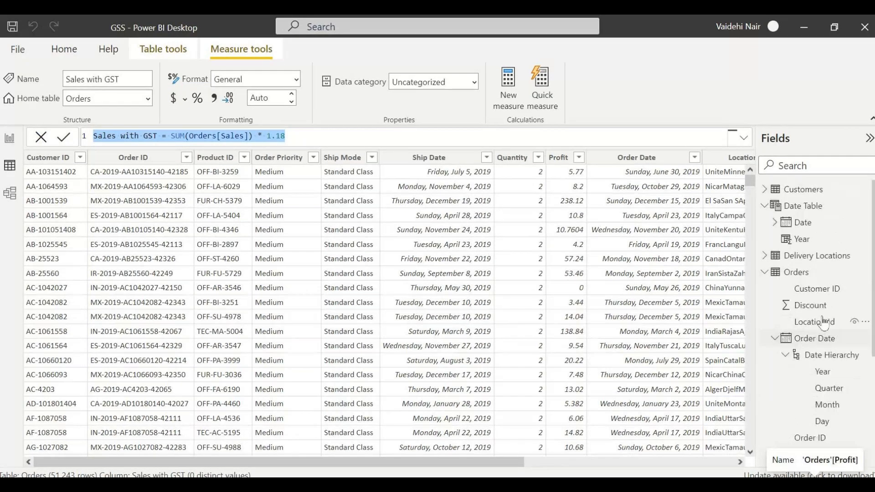
click(801, 239)
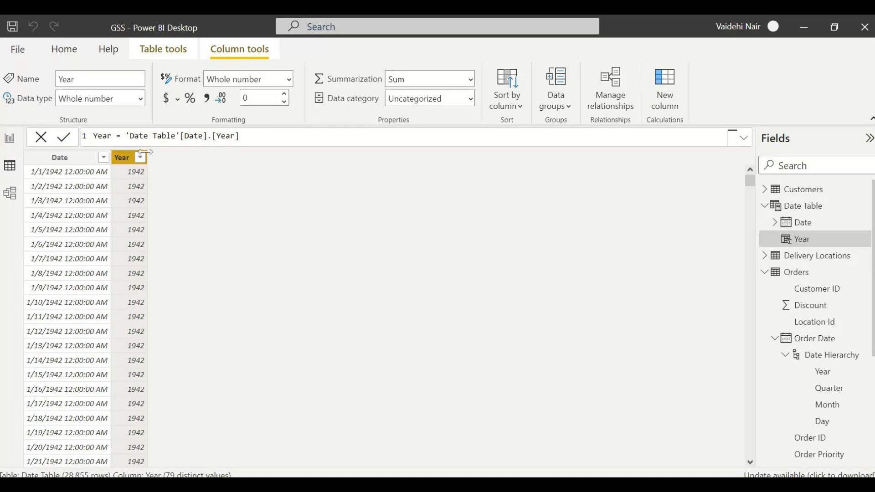
click(255, 134)
key(BackSpace)
key(BackSpace)
key(BackSpace)
key(BackSpace)
key(BackSpace)
key(BackSpace)
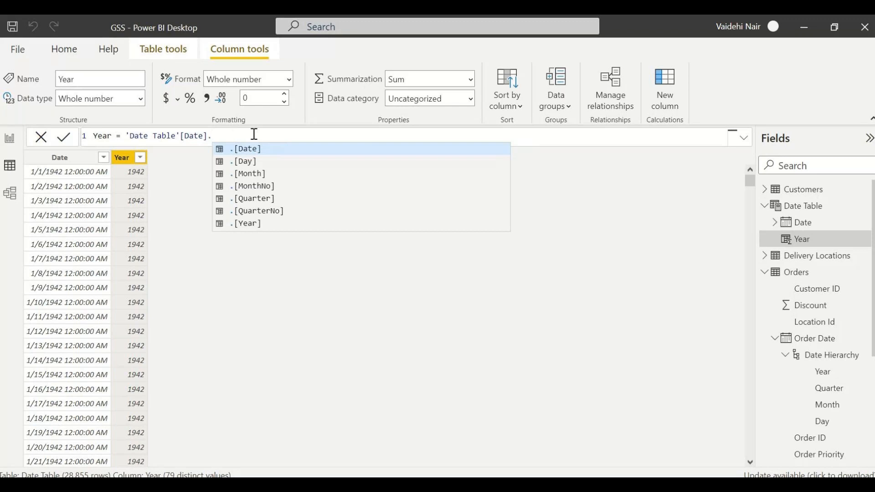
key(Down)
key(Down)
key(Tab)
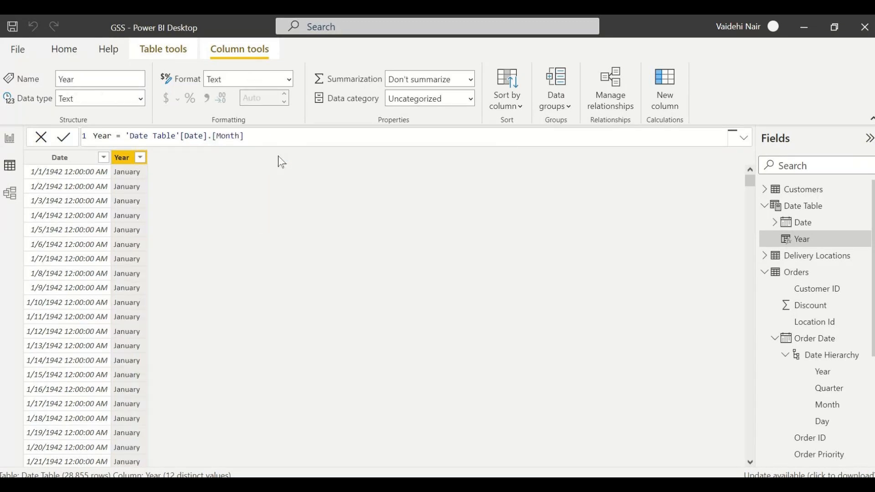
Change the Date Table's Year column formula to return 'Date Table'[Date].[Quarter]
drag(255, 136, 212, 136)
key(Down)
key(Down)
key(Down)
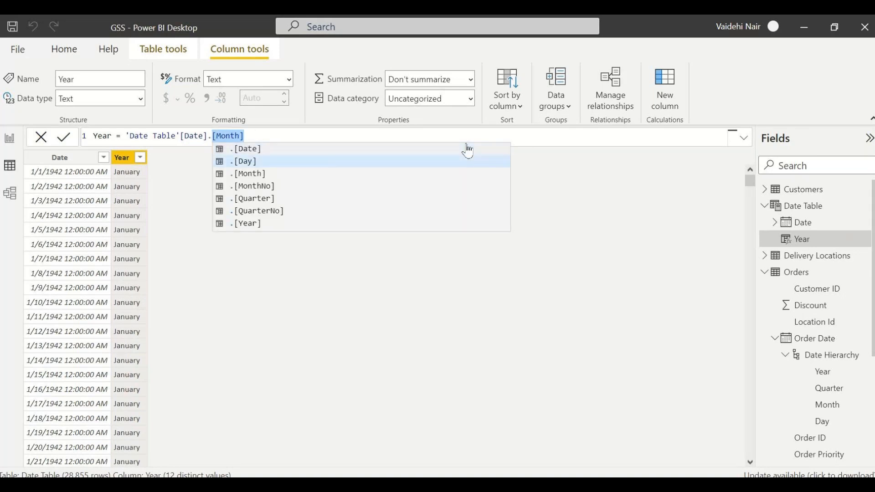
key(Down)
key(Tab)
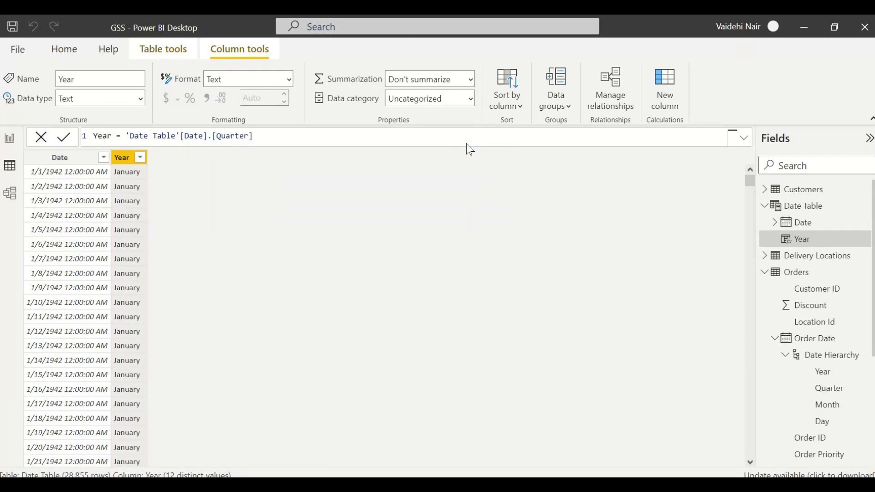
key(Return)
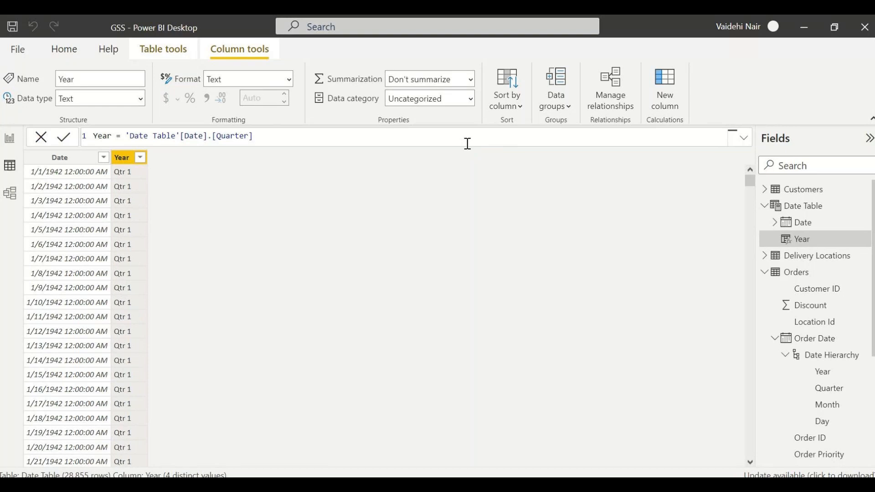
scroll(360, 199, down, 1)
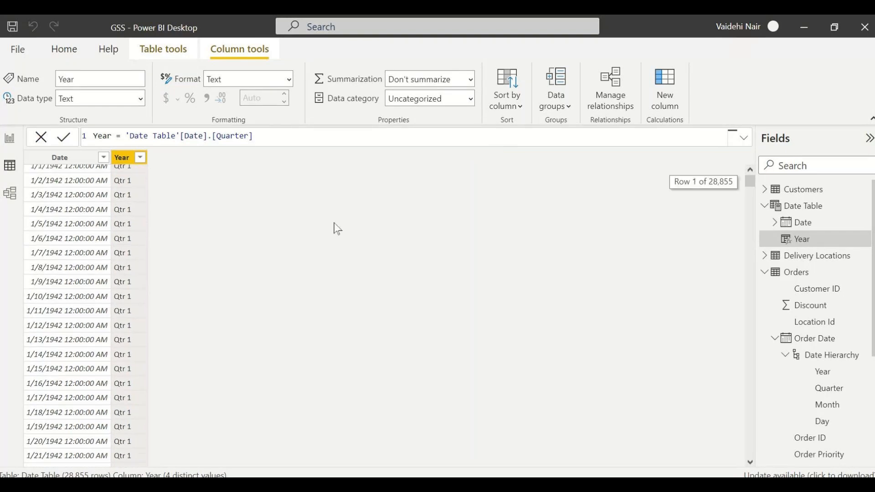
scroll(337, 229, up, 1)
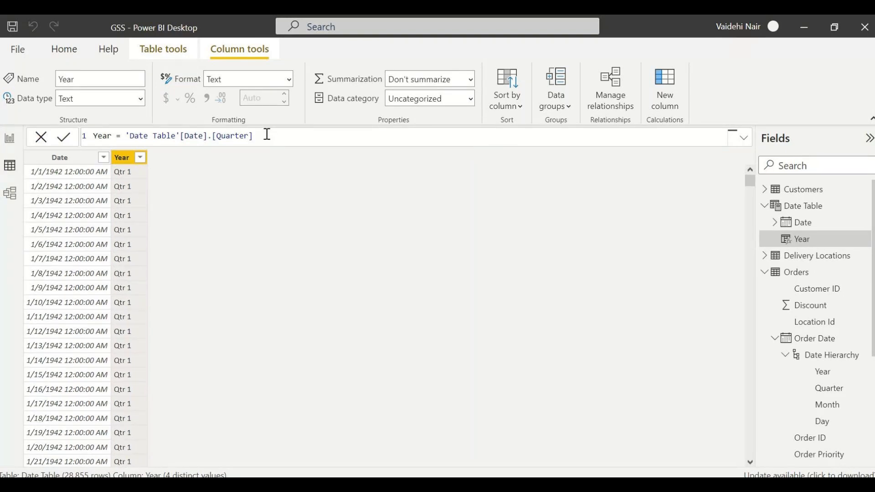
drag(267, 135, 129, 133)
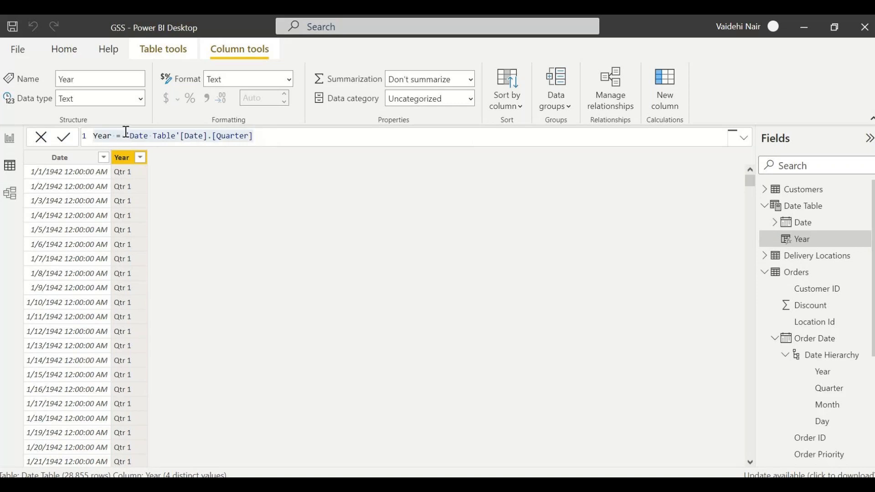
click(333, 138)
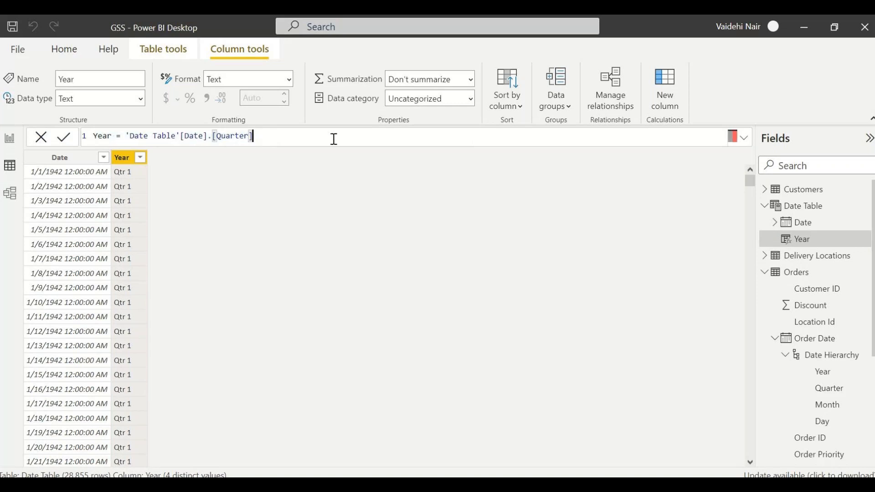
drag(307, 142, 121, 136)
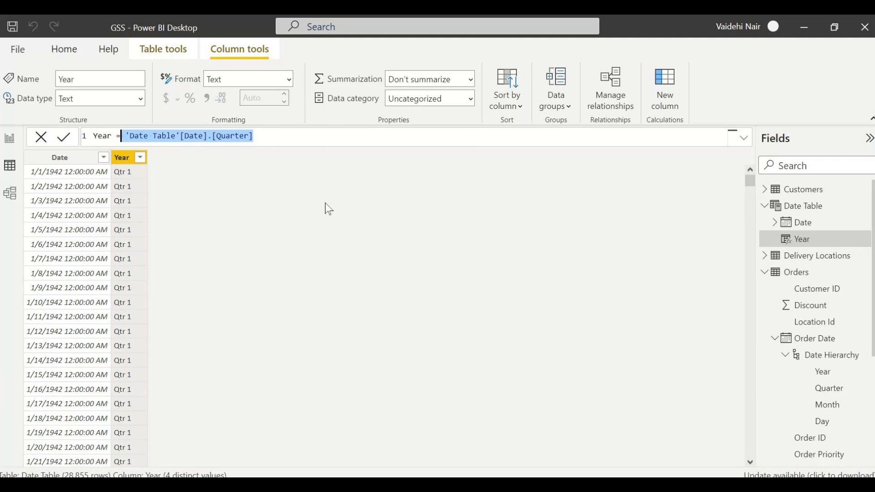
click(325, 204)
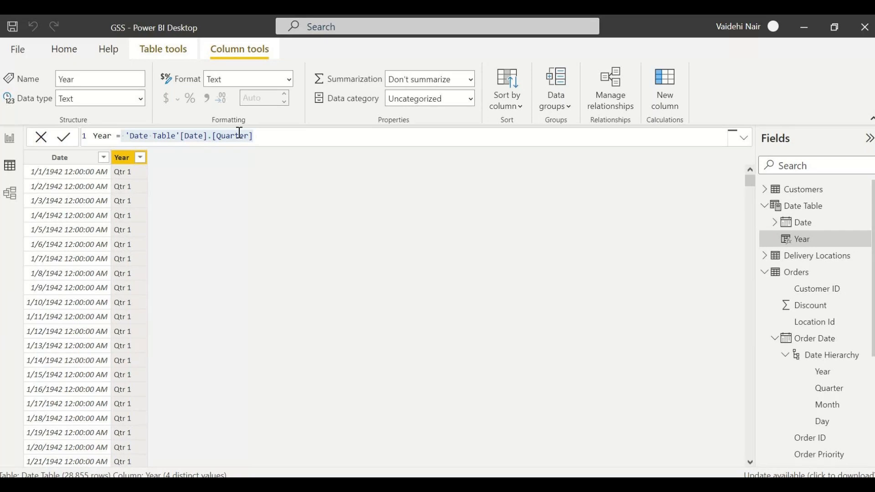
Rename the Date Table's Year column to Month and set its formula to 'Date Table'[Date].[Month]
double_click(101, 136)
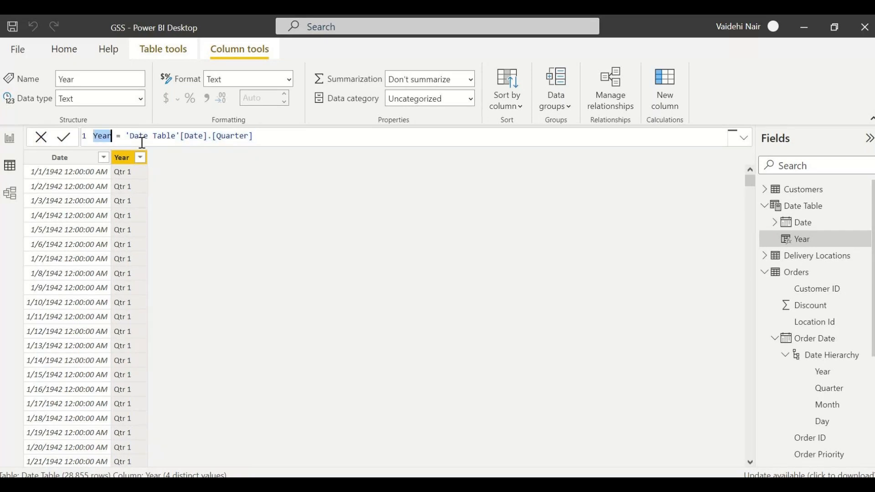
text(Month)
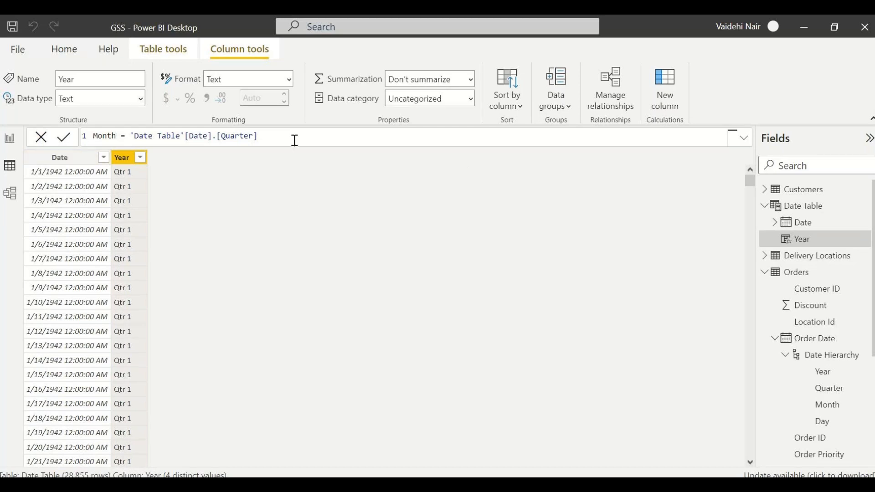
key(BackSpace)
key(BackSpace)
key(BackSpace)
key(BackSpace)
key(BackSpace)
key(BackSpace)
key(BackSpace)
key(BackSpace)
key(BackSpace)
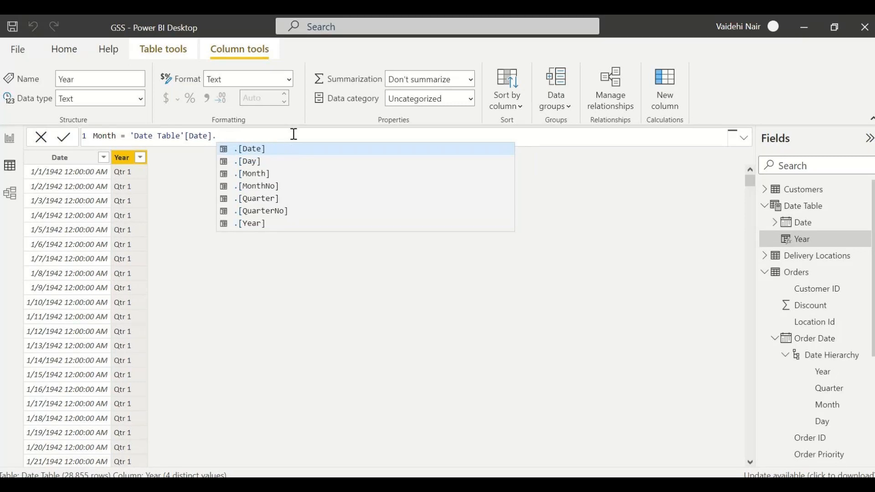
text(mon)
key(BackSpace)
key(BackSpace)
key(BackSpace)
key(Down)
key(Down)
key(Down)
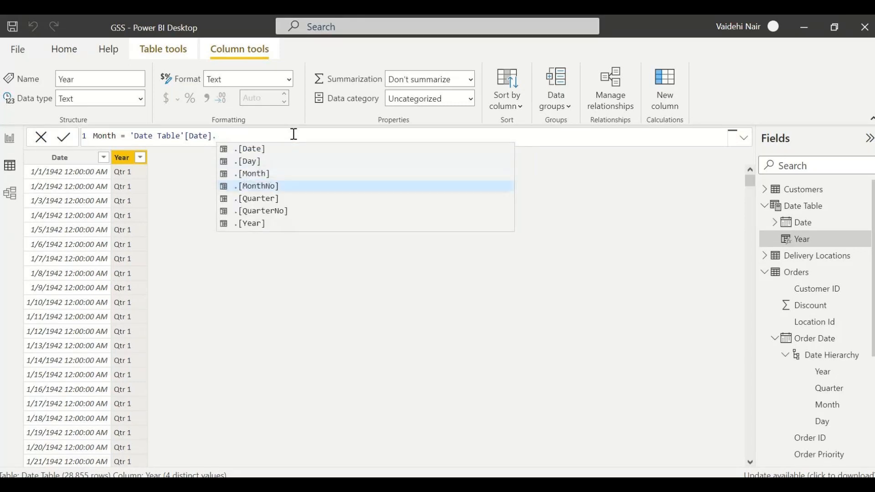
key(Up)
key(Tab)
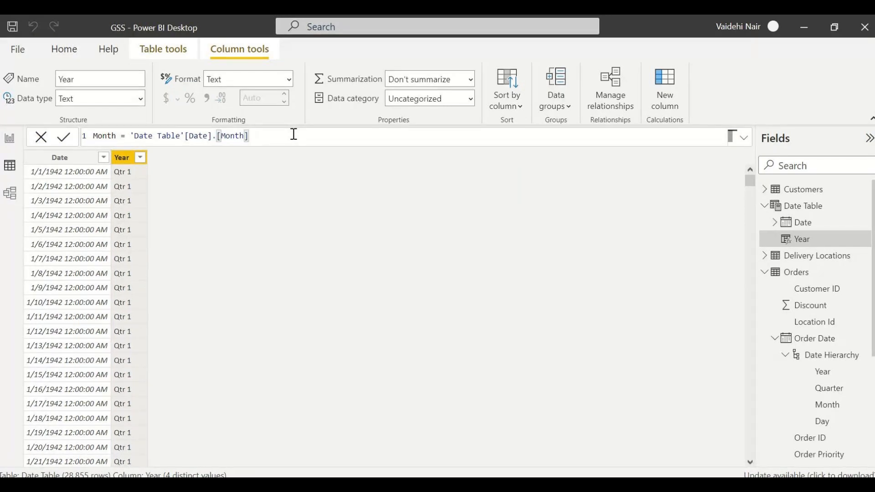
key(BackSpace)
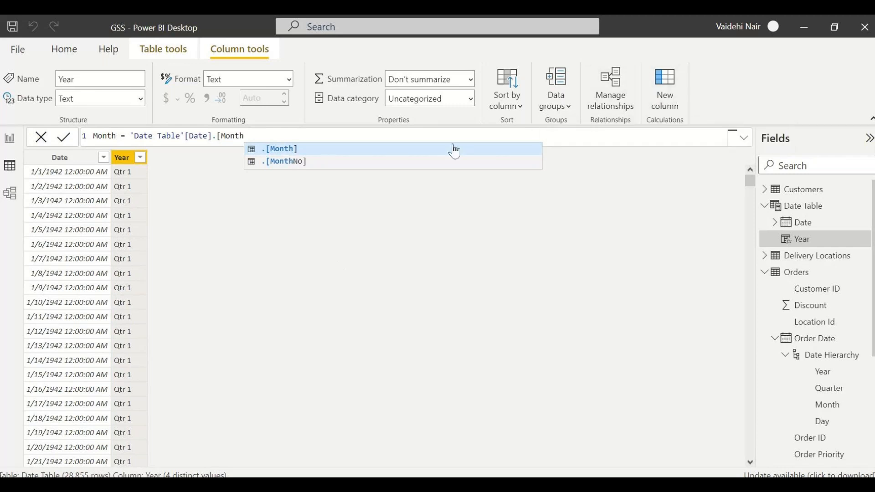
key(Tab)
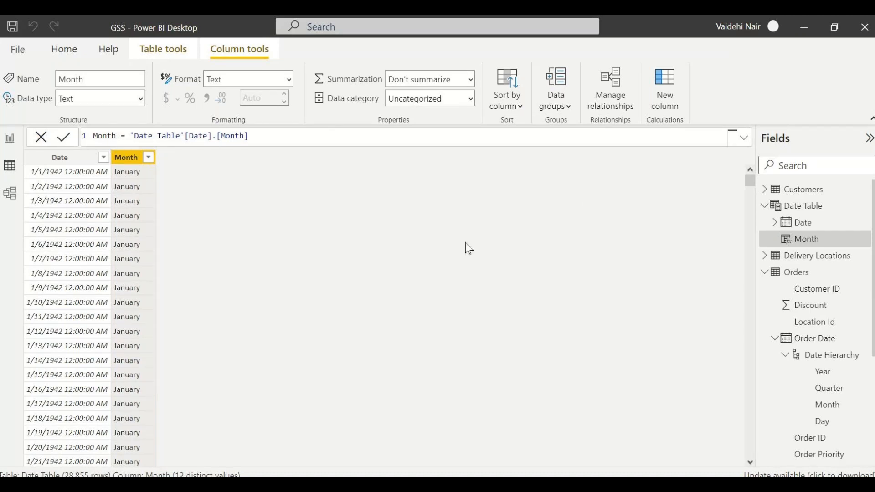
Create a calculated column in the Date Table with the formula Month_no = 'Date Table'[Date].[MonthNo]
click(331, 138)
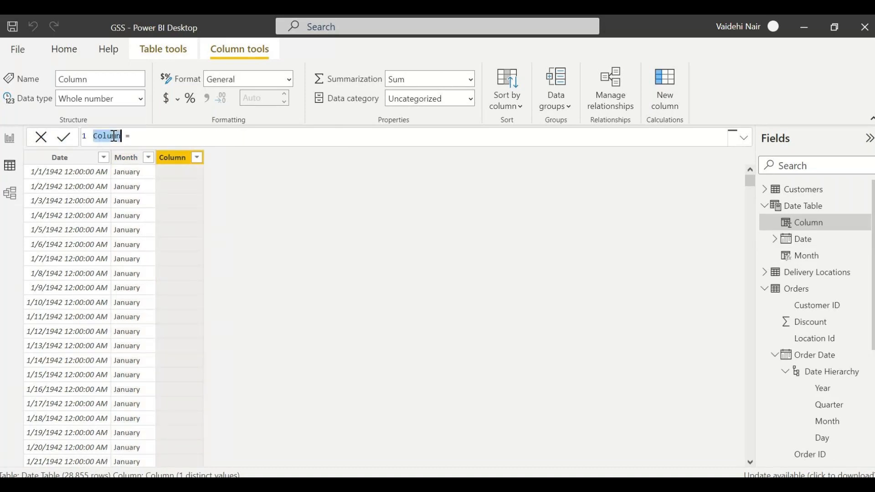
text(Month)
text(_no)
key(End)
text(date)
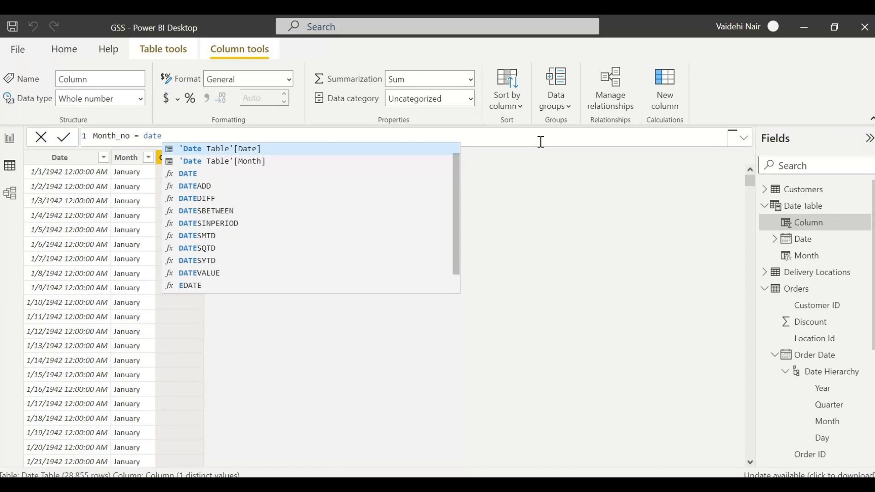
key(Tab)
key(Tab)
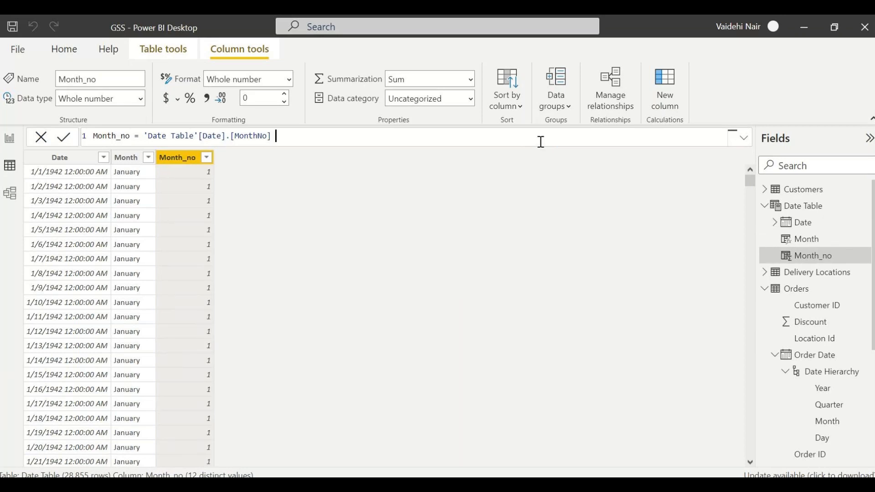
click(541, 142)
scroll(409, 397, down, 5)
drag(282, 136, 51, 133)
click(429, 241)
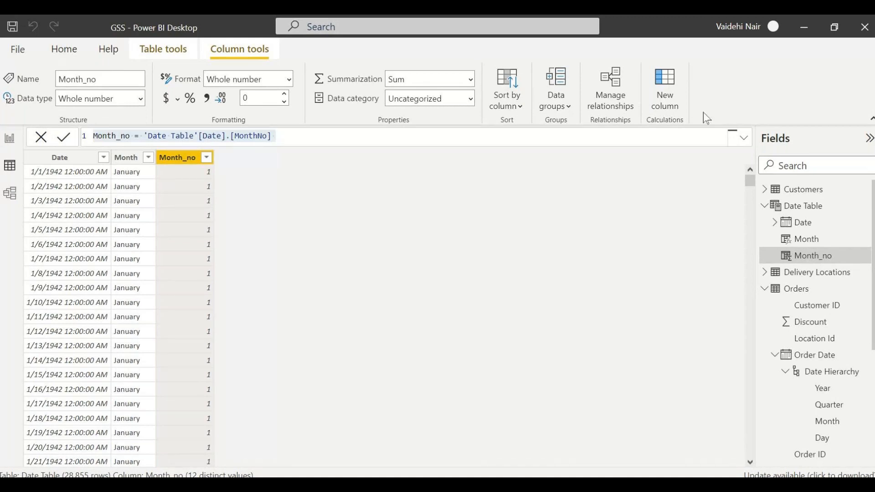
Start another calculated column in the Date Table, expand the formula editor, and name the column Financial Year
click(305, 138)
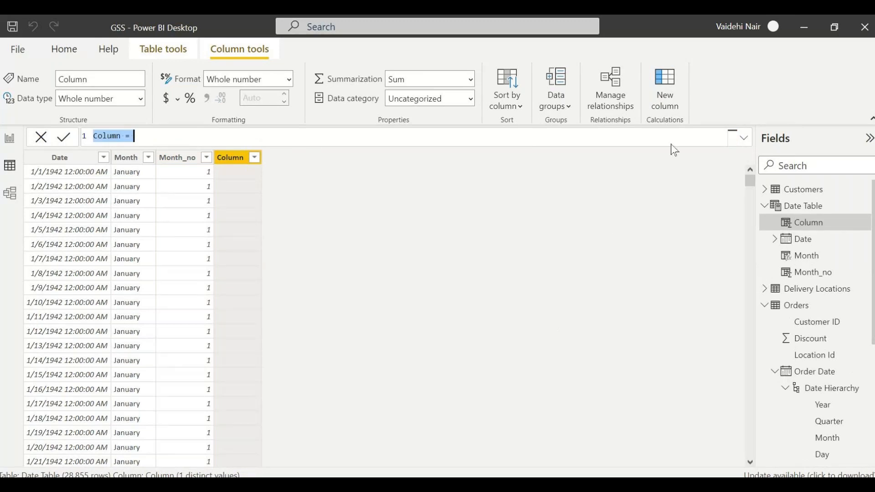
click(744, 138)
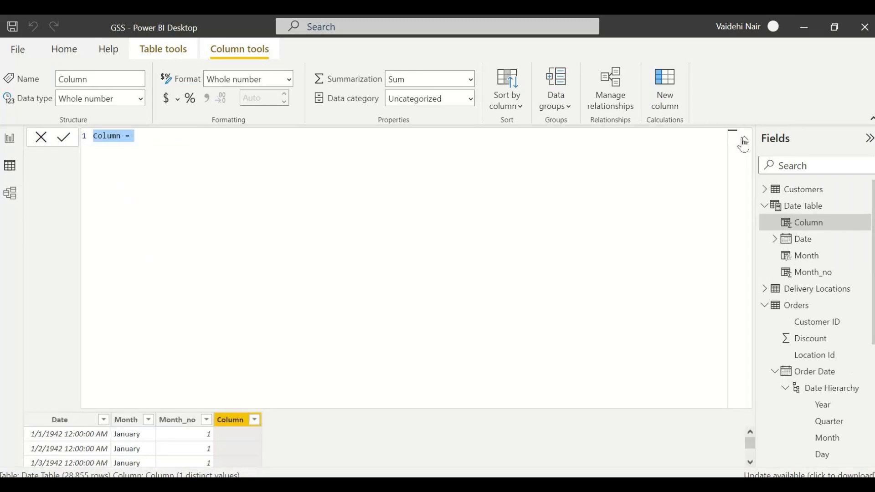
click(743, 141)
click(743, 141)
click(743, 141)
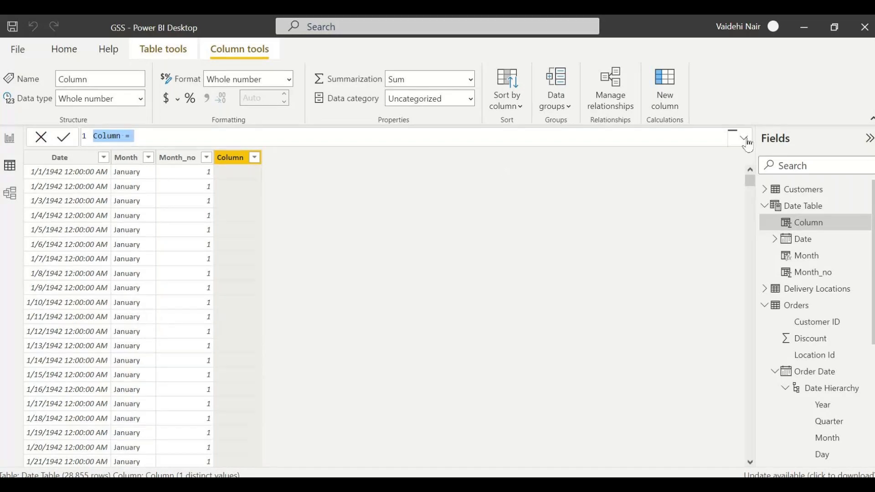
click(744, 138)
key(BackSpace)
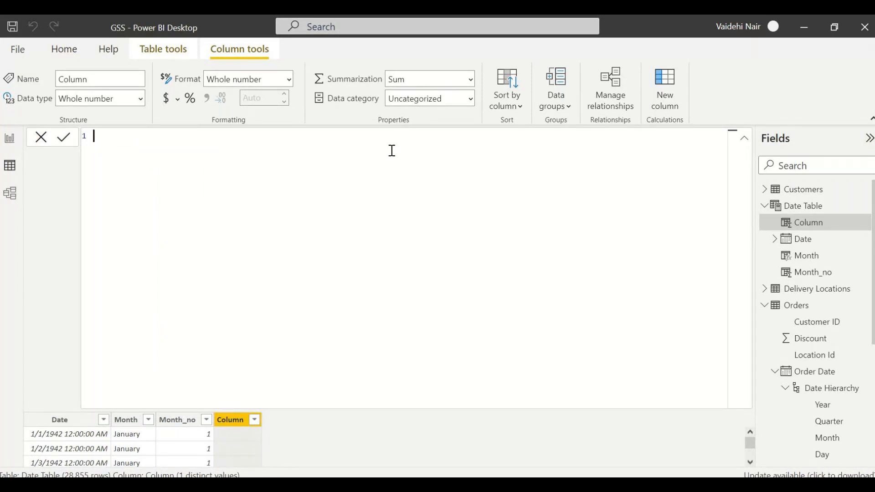
text(Fi)
text(nancial Year =)
Define a variable yr as 'Date Table'[Date].[Year] on the second line of the Financial Year formula
key(shift+Return)
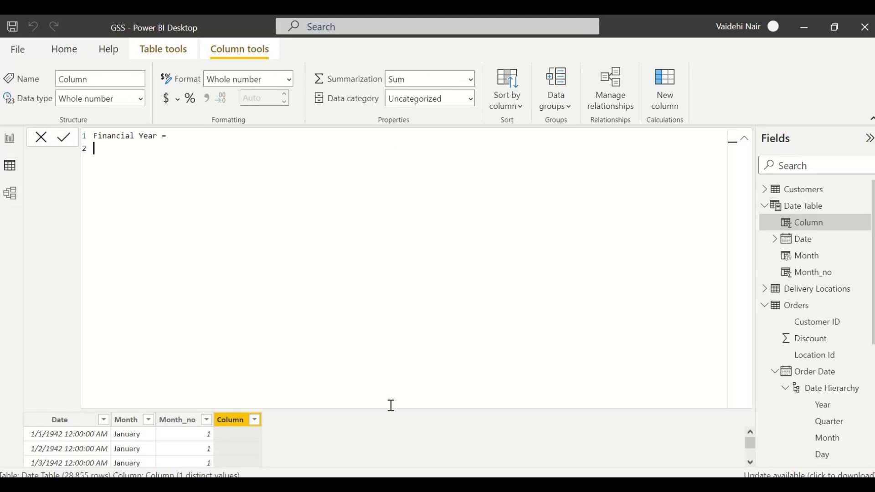
text(VAR yr = date)
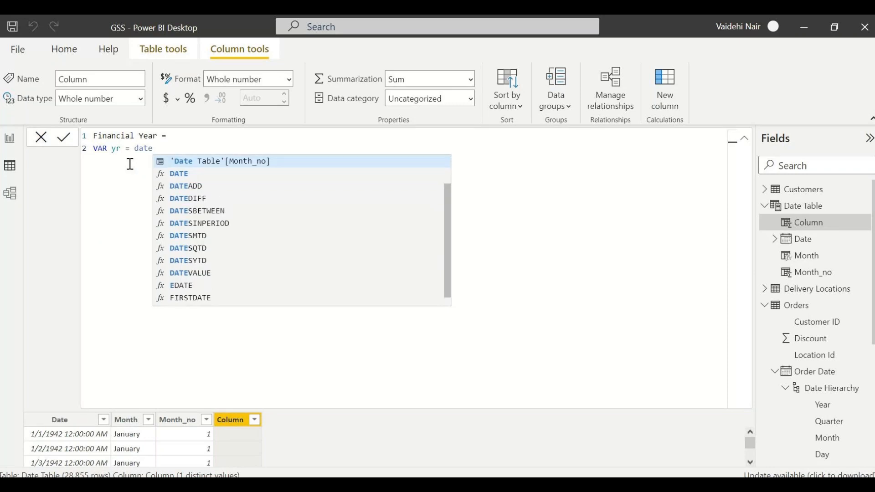
key(Up)
key(Up)
key(Tab)
text(.yea)
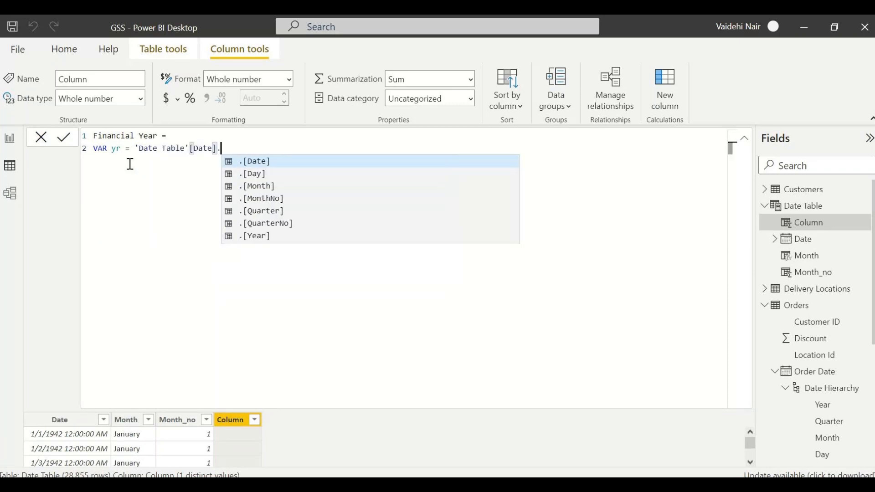
key(BackSpace)
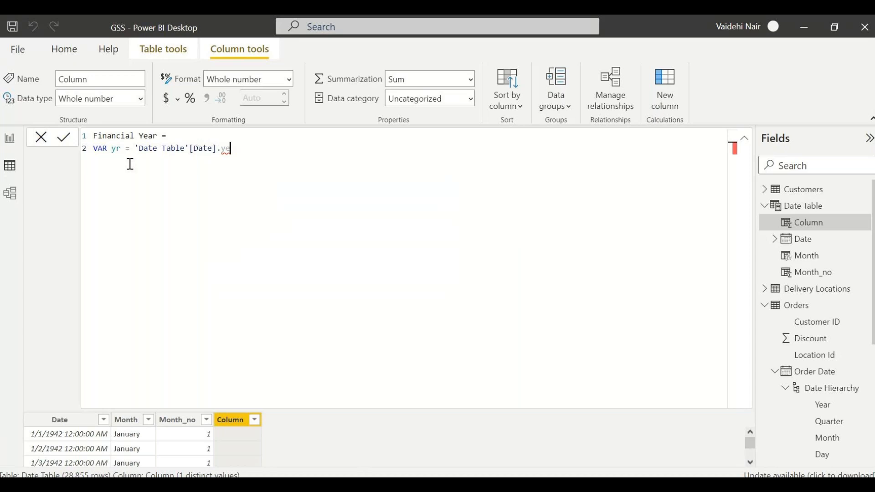
key(BackSpace)
key(BackSpace)
key(Down)
key(Down)
key(Down)
key(Down)
key(Down)
key(Down)
key(Tab)
Define a variable mth as 'Date Table'[Date].[MonthNo] on the third line of the Financial Year formula
key(shift+Return)
text(VaR mthn)
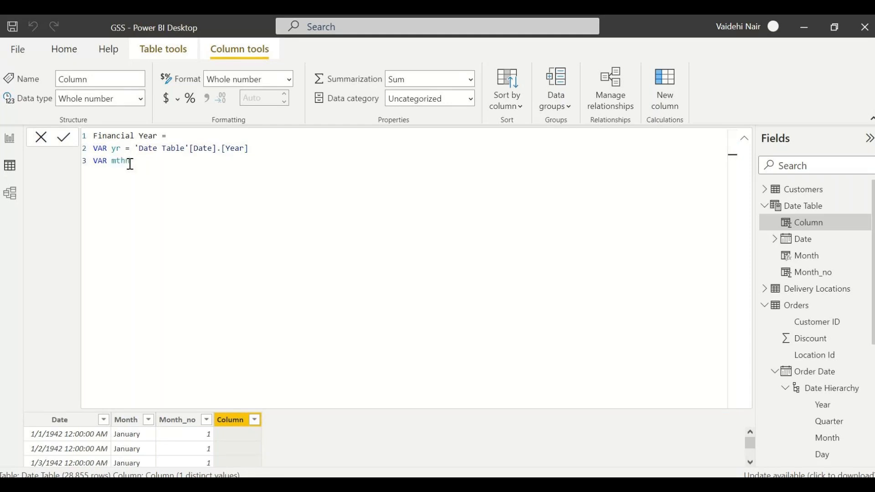
key(BackSpace)
text(= date)
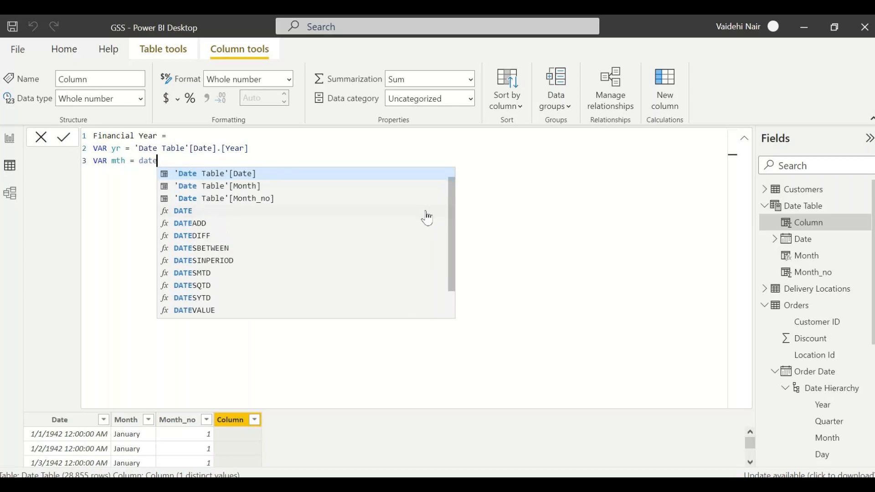
key(Tab)
text(.)
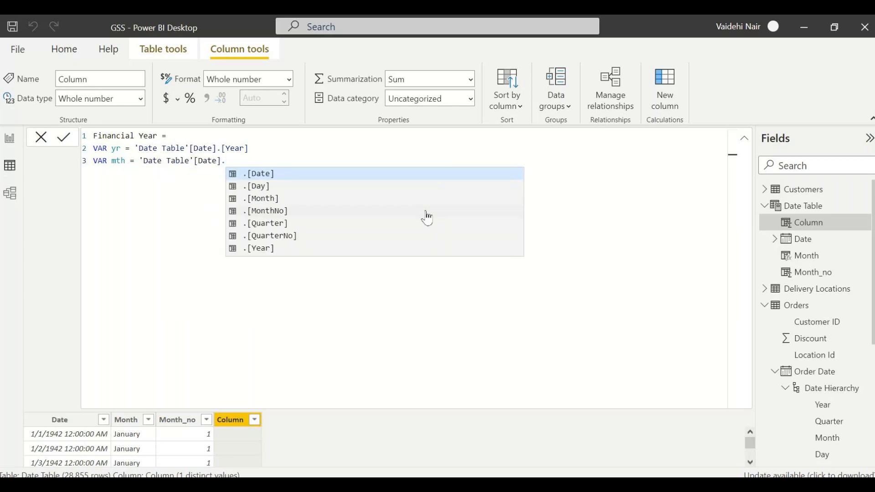
key(Down)
key(Down)
key(Tab)
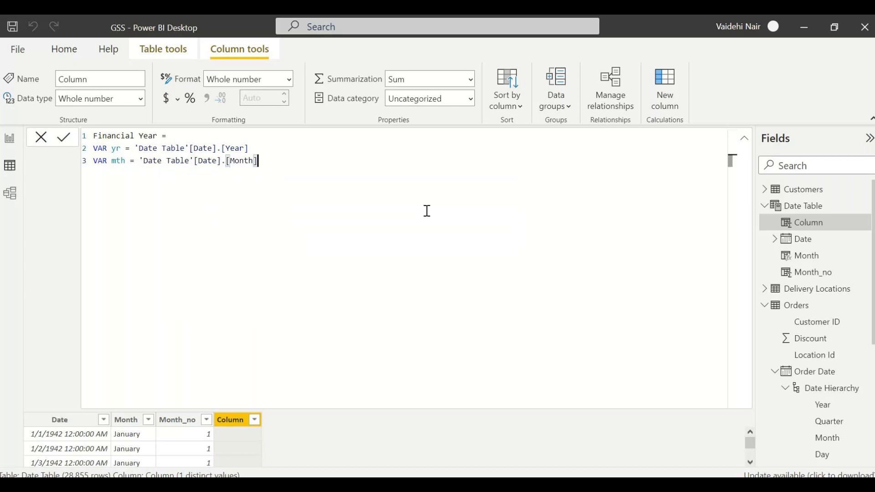
key(BackSpace)
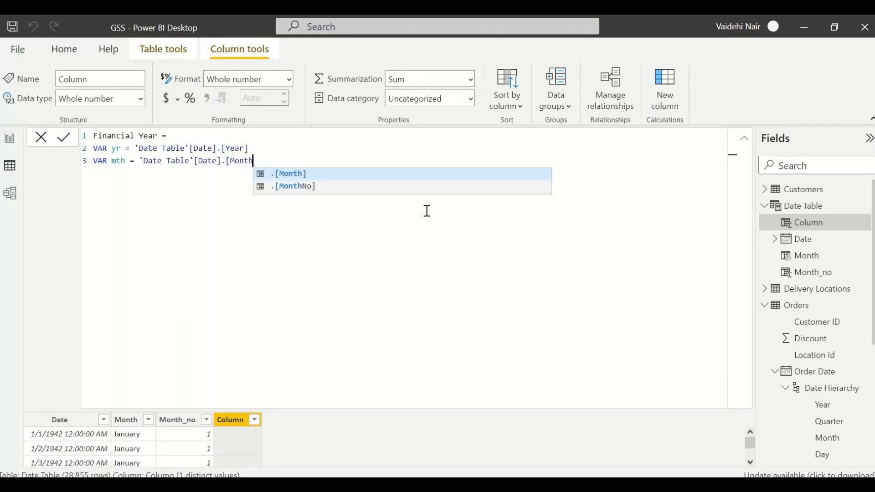
key(Down)
key(Tab)
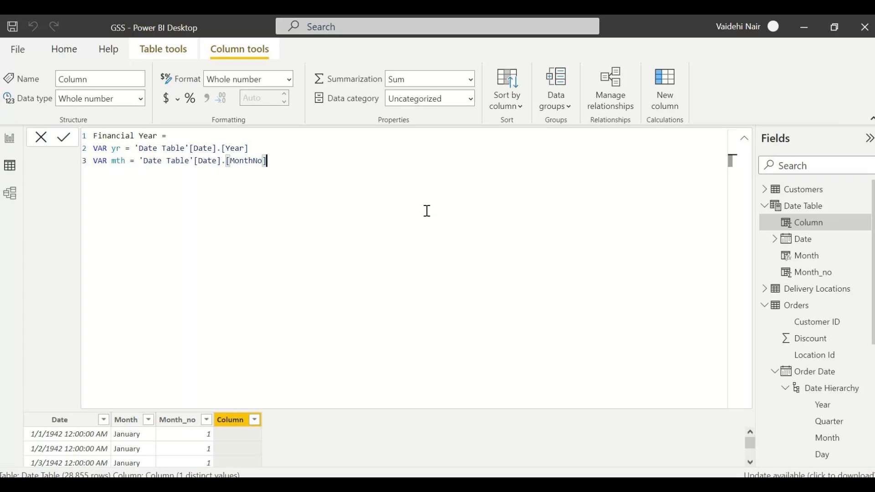
drag(260, 160, 63, 165)
click(336, 176)
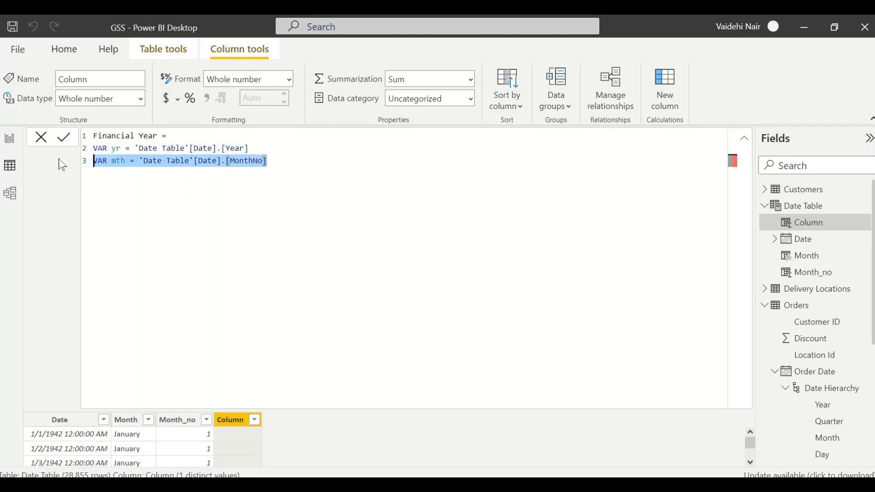
click(313, 160)
key(shift+Return)
key(shift+Return)
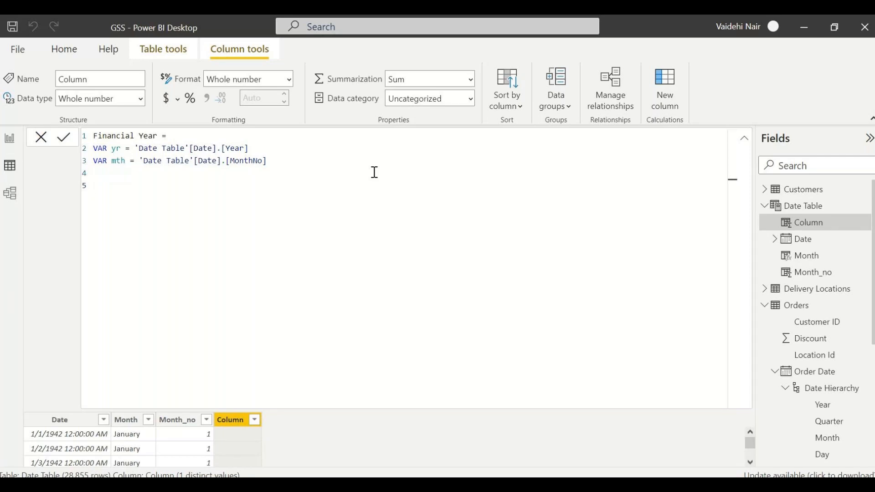
text(RETURN)
drag(93, 148, 194, 141)
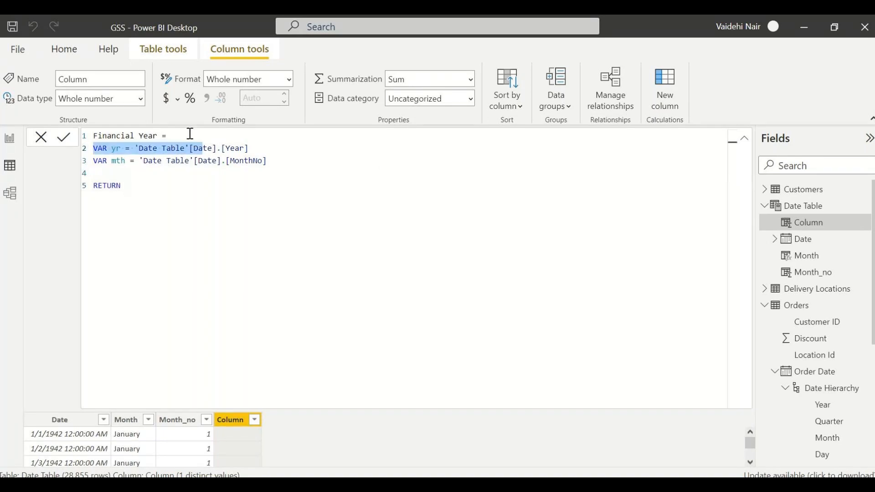
click(190, 133)
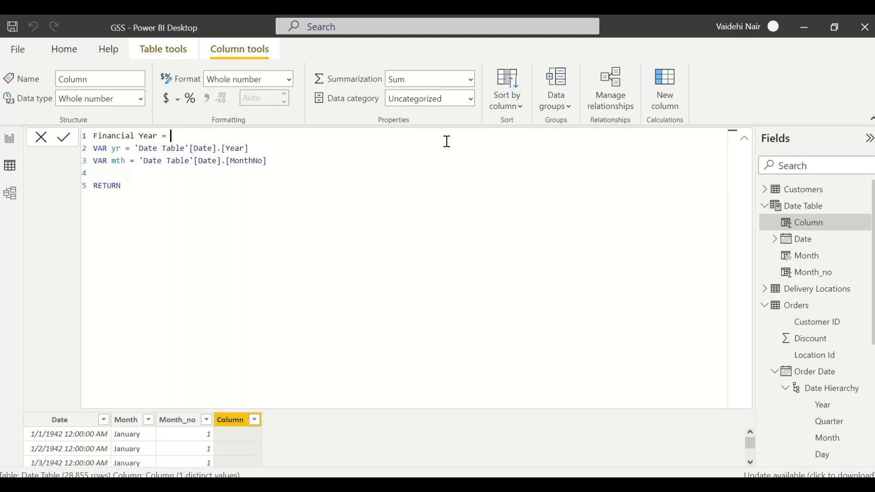
drag(269, 162, 90, 150)
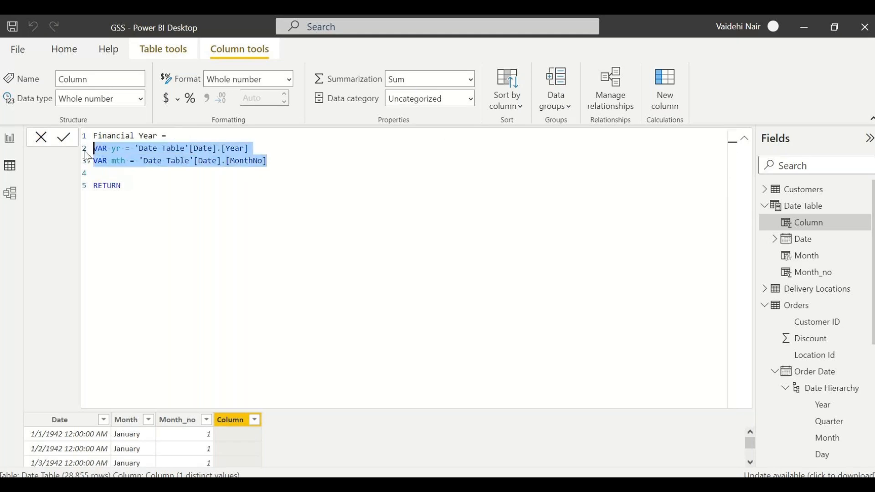
click(144, 172)
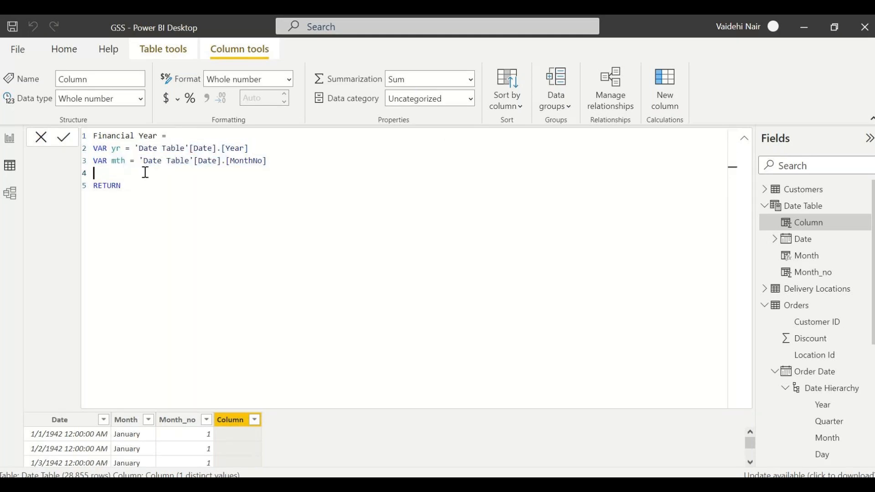
drag(122, 182, 105, 185)
double_click(103, 187)
click(166, 187)
key(shift+Return)
key(shift+Return)
text(IF)
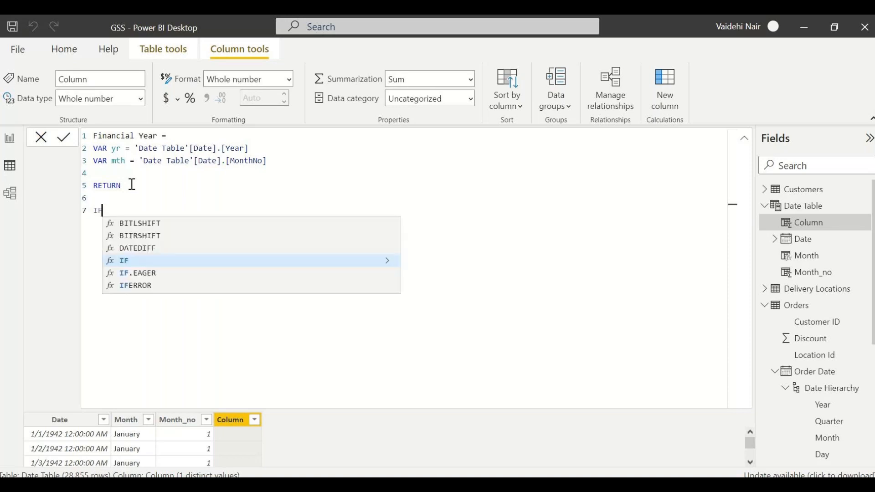
text(()
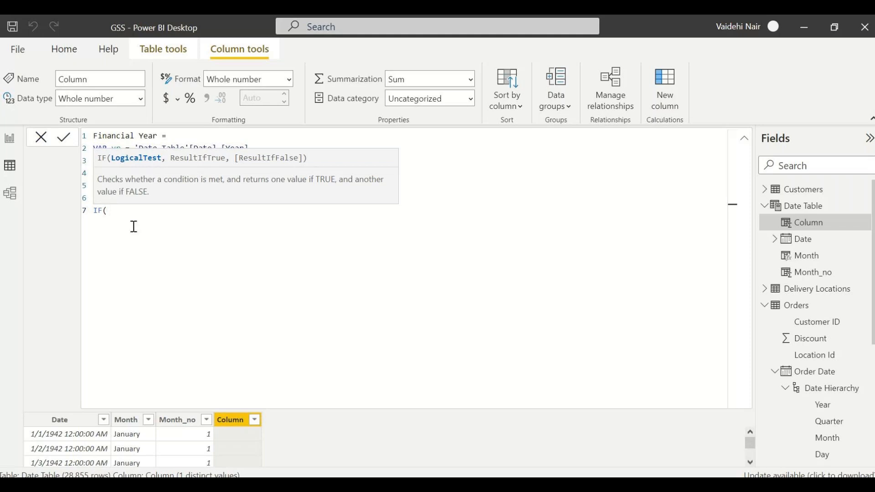
triple_click(121, 211)
key(Escape)
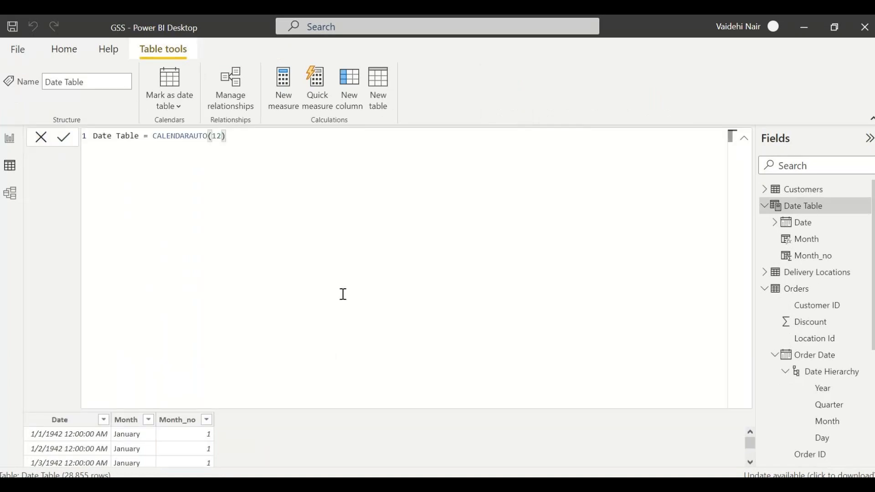
Start a new calculated column in the Date Table and name it Financial Year
click(868, 206)
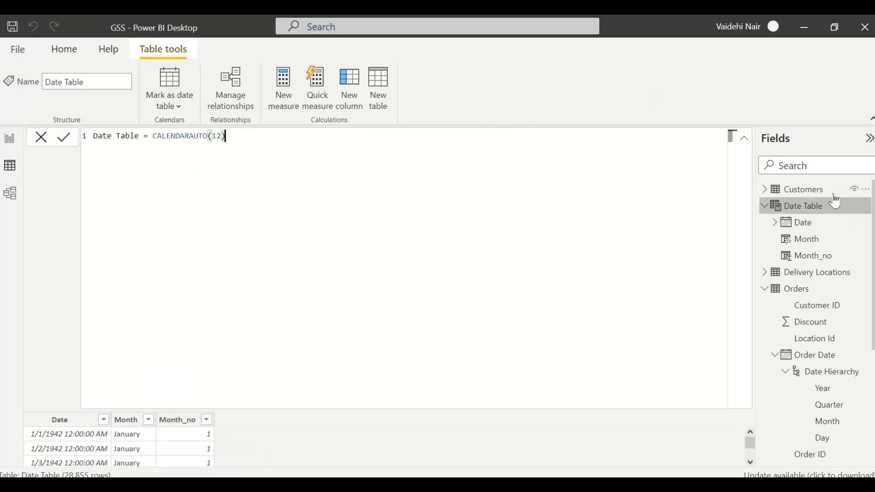
click(354, 91)
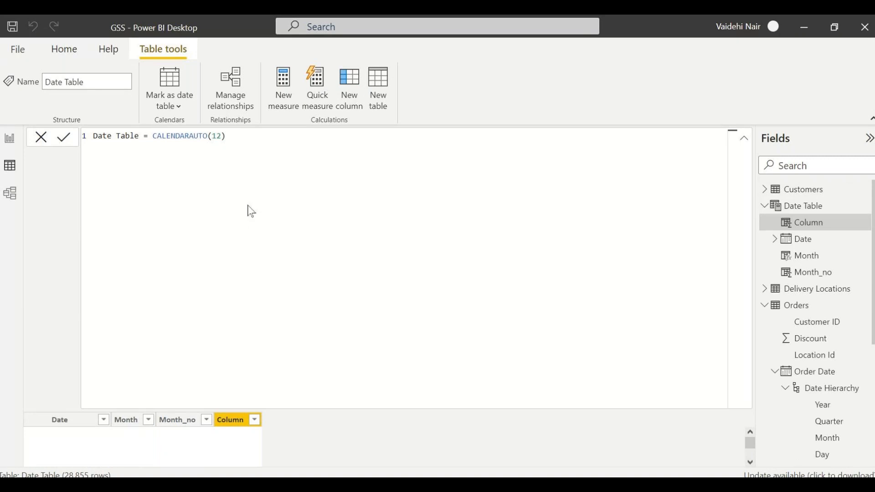
text(Fi)
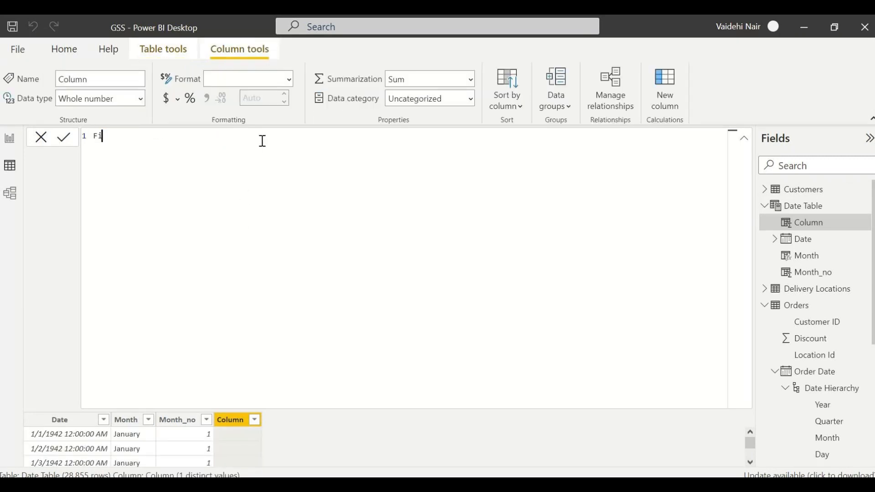
text(nancial Year =)
Define the variable yr as 'Date Table'[Date].[Year] on the second line of the new Financial Year formula
key(shift+Return)
text(VAR yr = date)
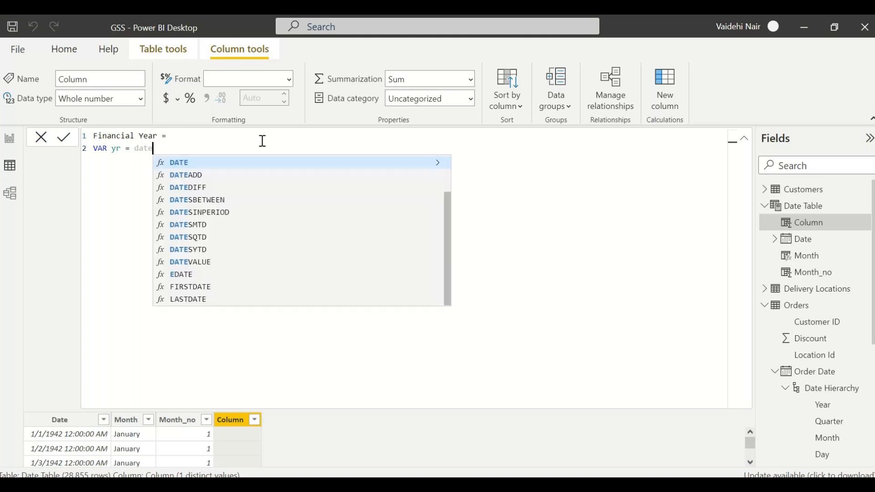
key(Tab)
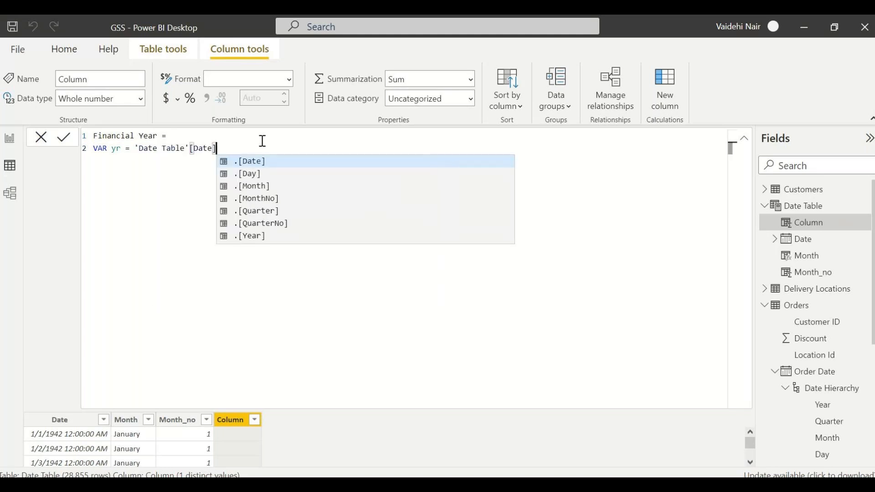
key(Down)
key(Down)
key(Down)
key(Down)
key(Down)
key(Down)
key(Tab)
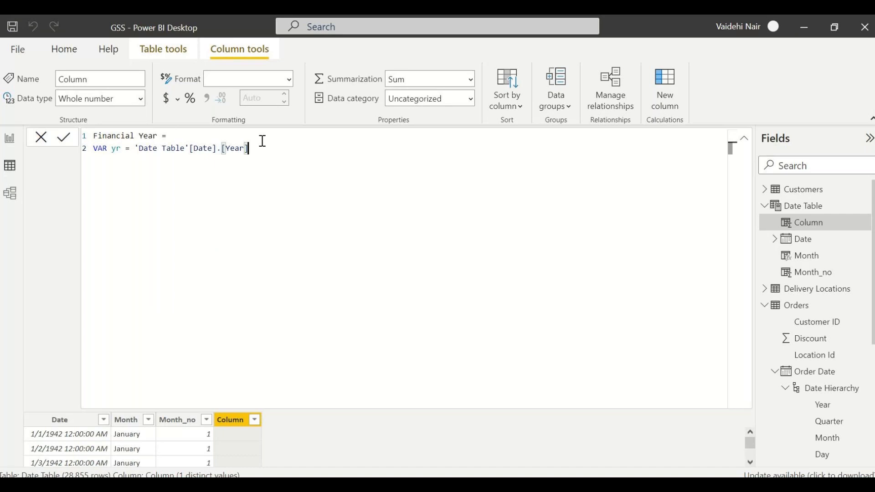
Define the variable mth as 'Date Table'[Date].[MonthNo] on the third line of the new Financial Year formula
key(shift+Return)
text(VAR mth = )
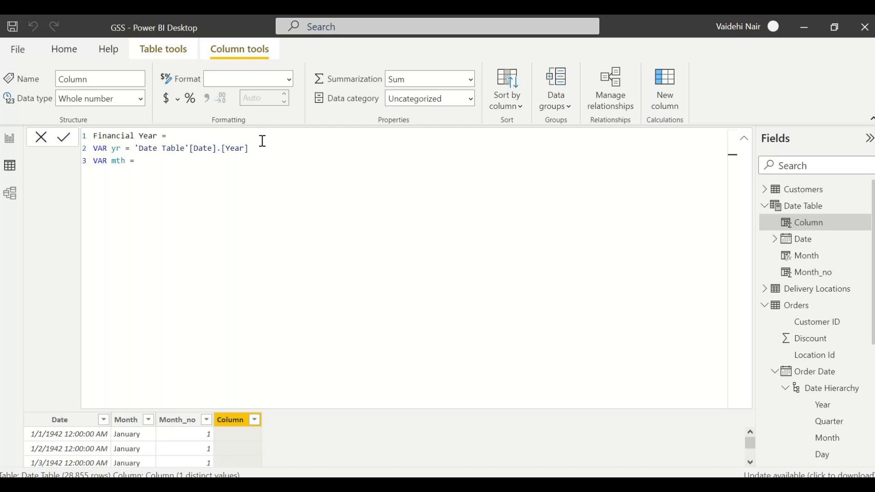
text(Date)
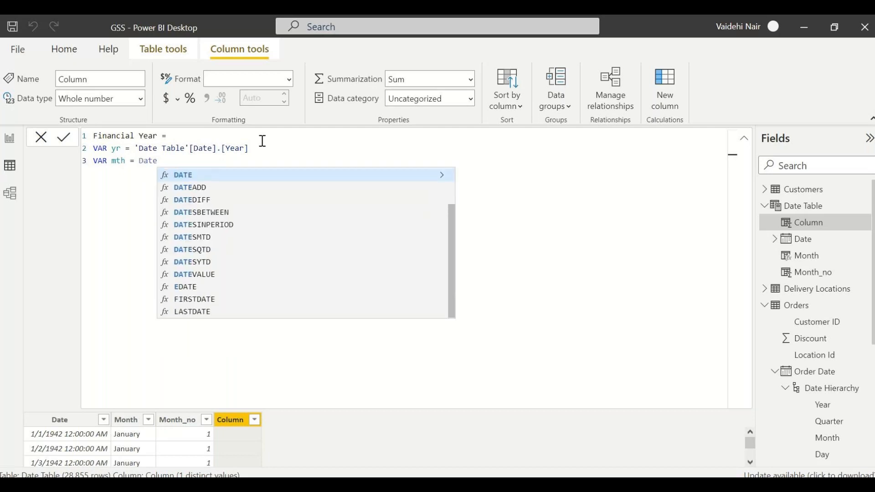
key(Up)
key(Up)
key(Tab)
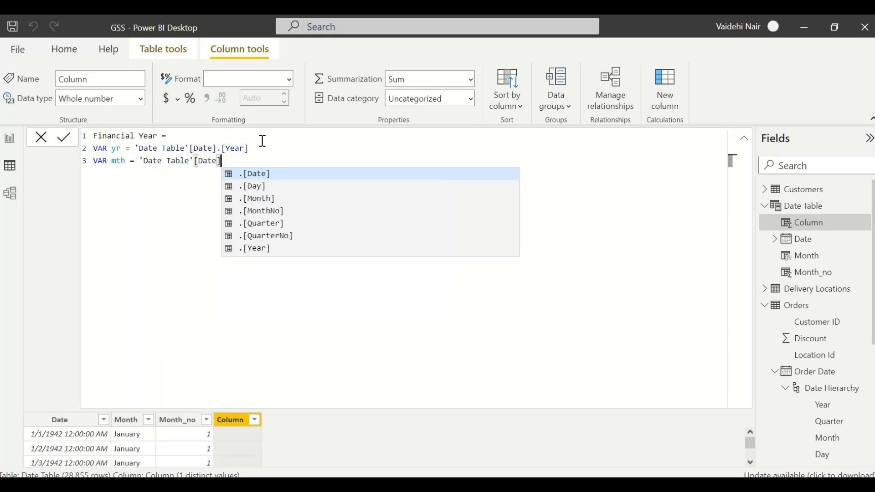
key(Down)
key(Down)
key(Down)
key(Down)
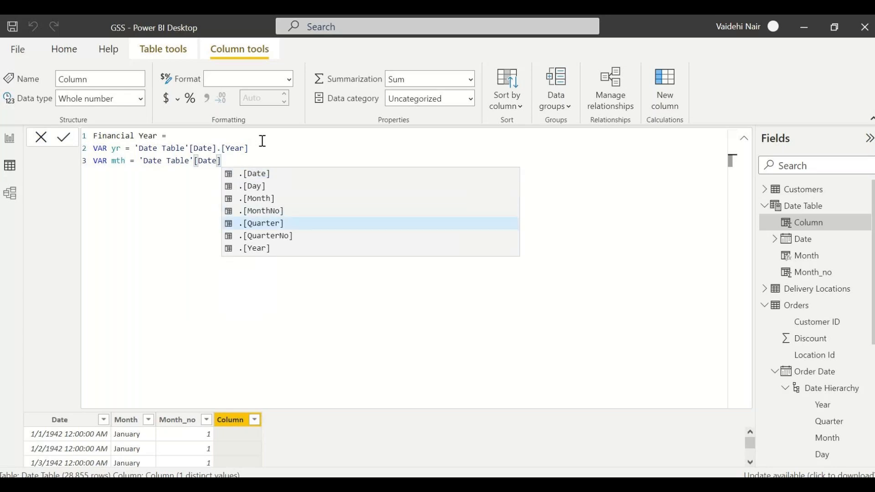
key(Up)
key(Tab)
Add a RETURN statement below the two variables, with a blank line before and after it
key(Return)
key(Return)
text(RETURN)
key(Return)
key(Return)
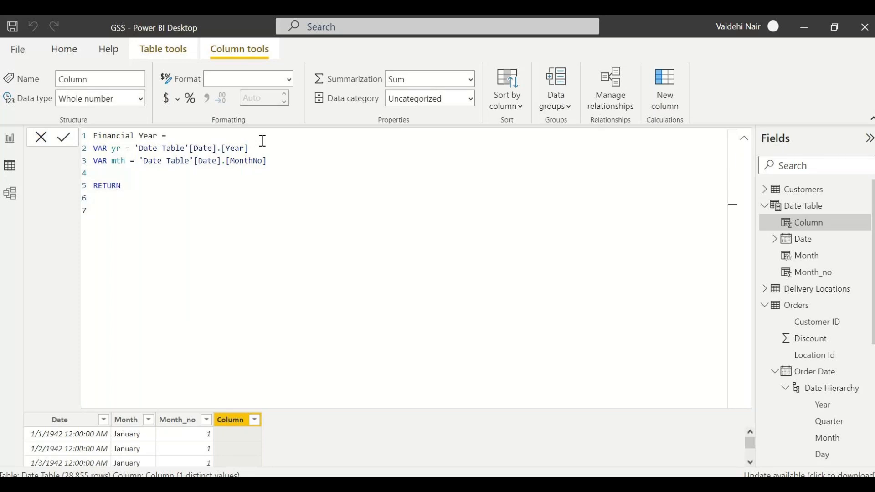
Enter IF(mth >= 4, yr, yr-1) as the returned expression and commit the Financial Year column formula
text(IF)
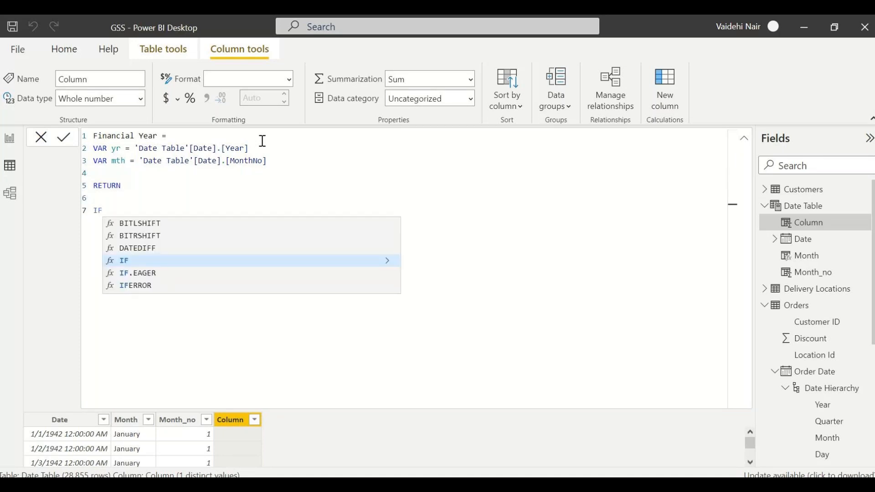
text((mth)
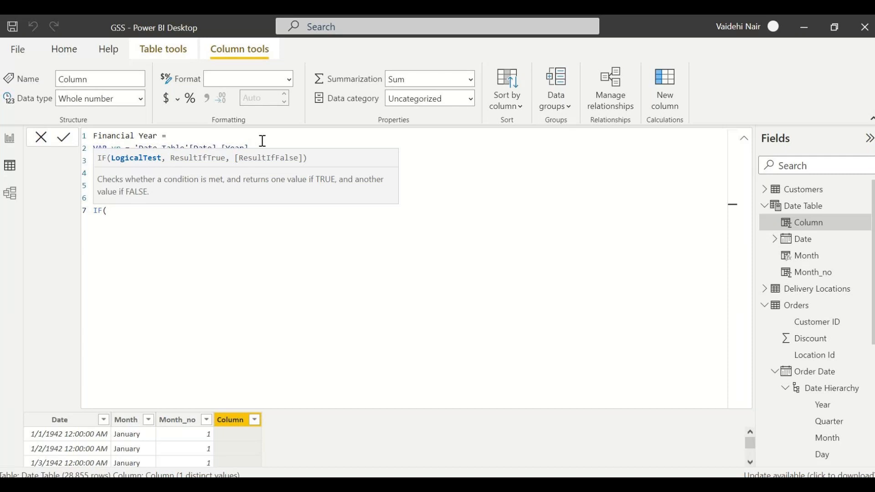
text(h)
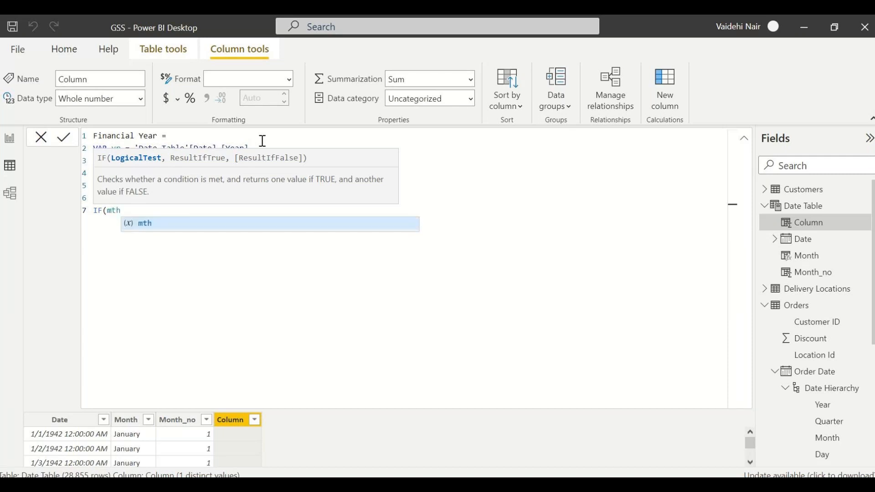
key(Tab)
text(>= 4)
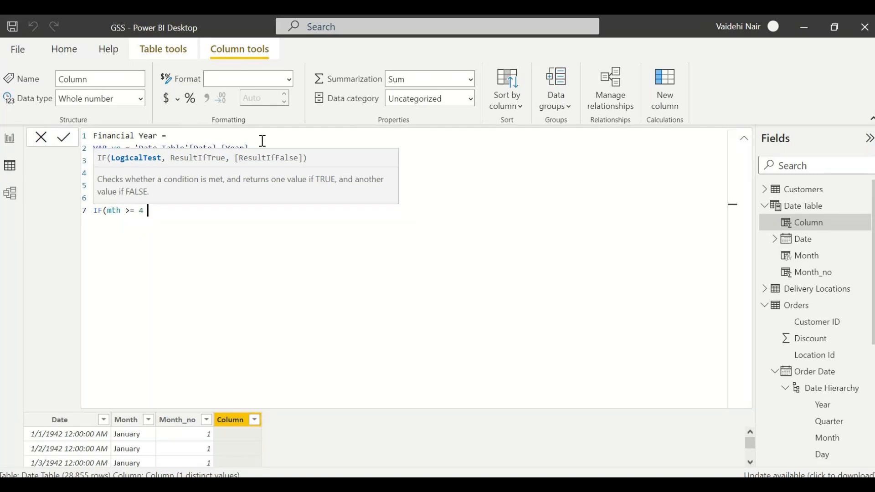
key(BackSpace)
text(,)
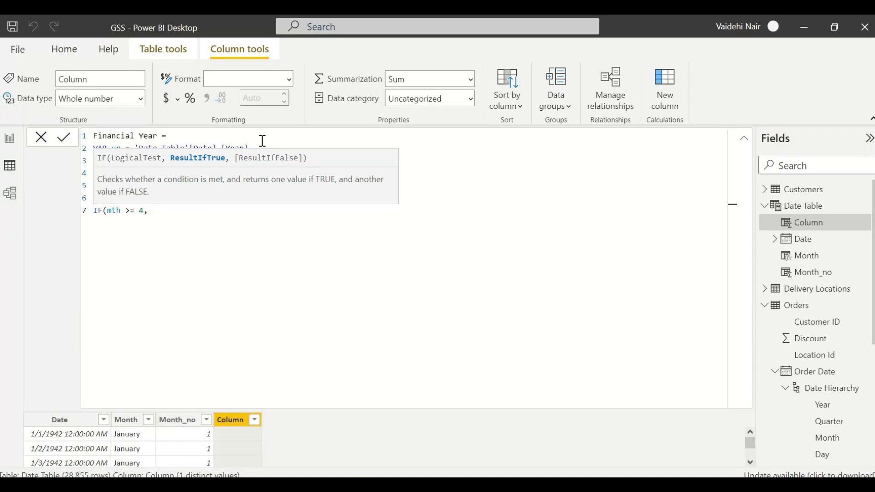
text(yr)
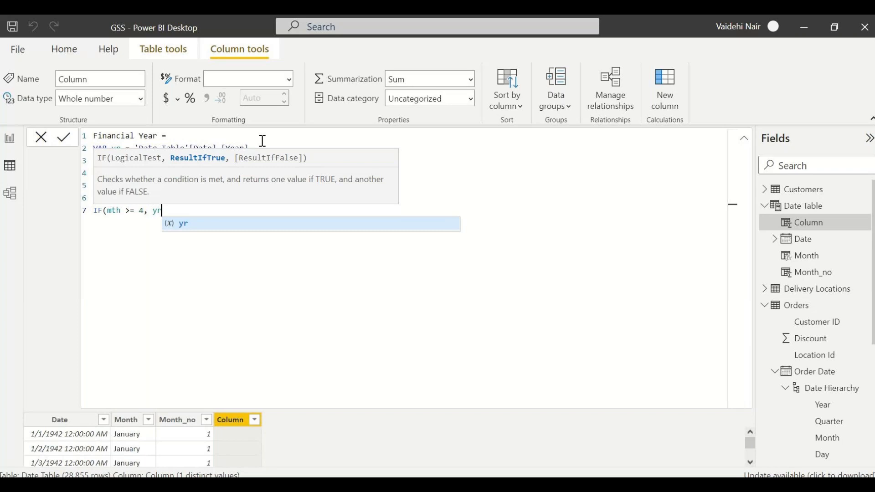
text(,)
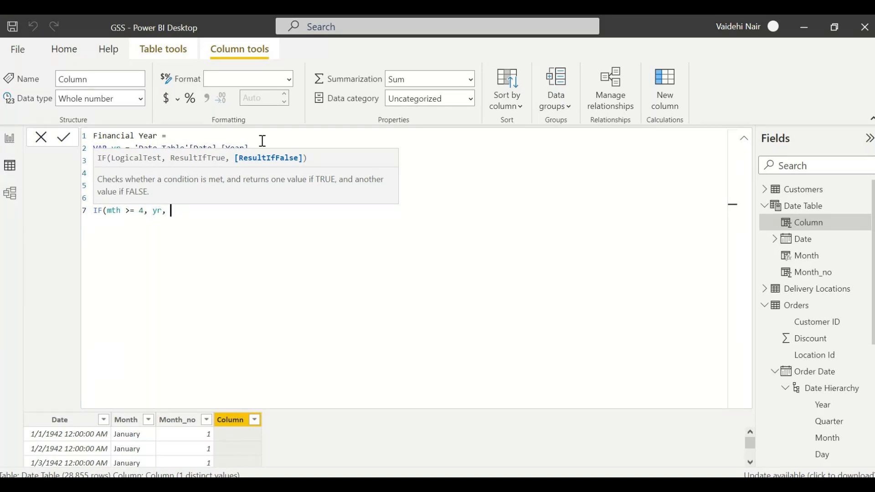
text(yr-1)
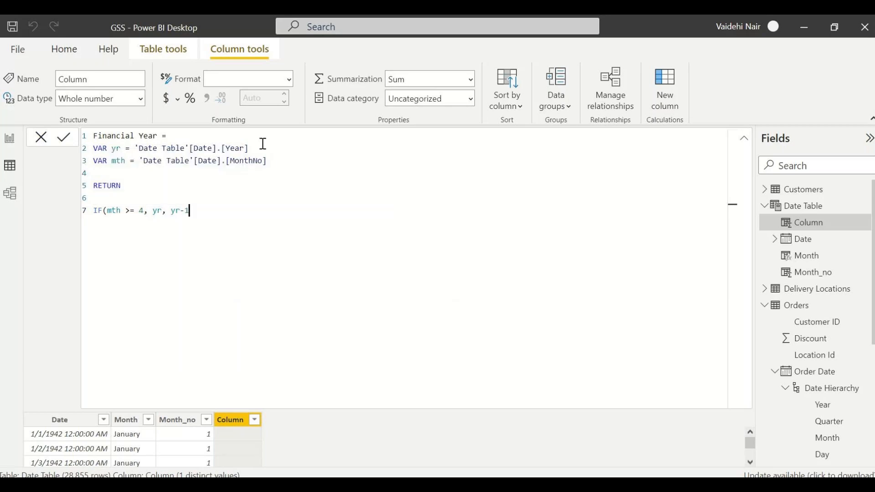
text())
click(63, 138)
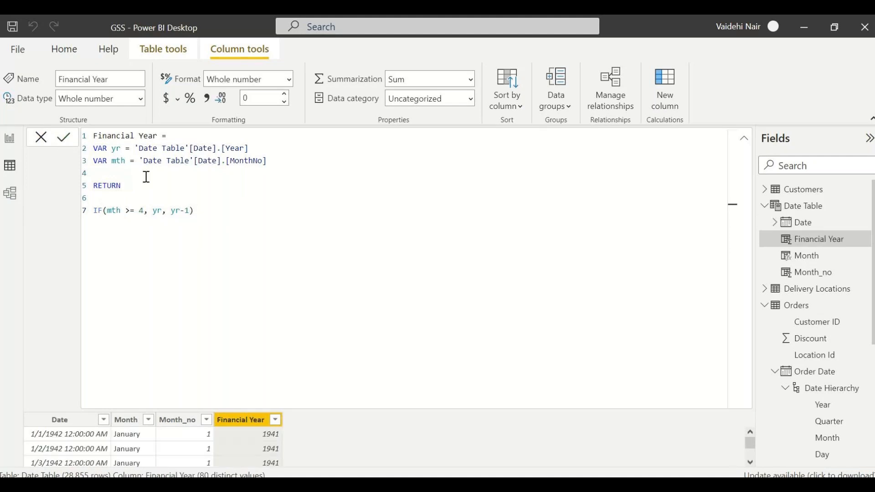
Compare the Date and Financial Year values in the January 1942 rows and the February to April 1977 rows
click(745, 142)
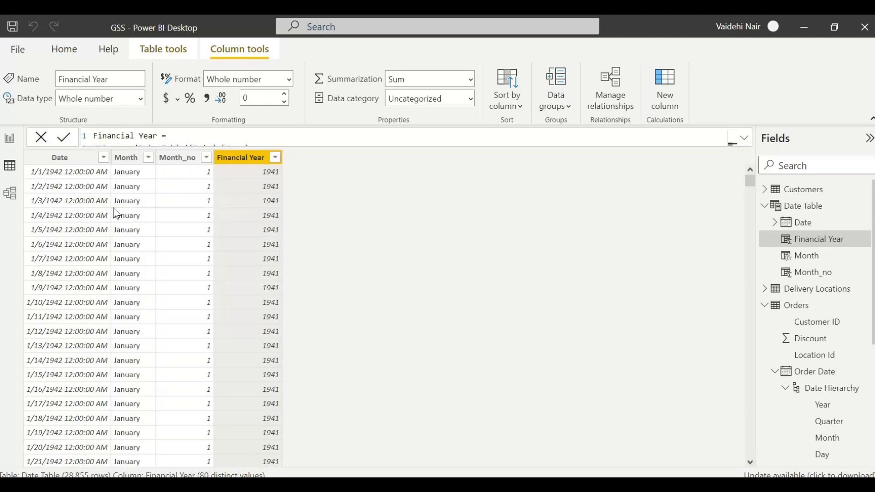
click(104, 176)
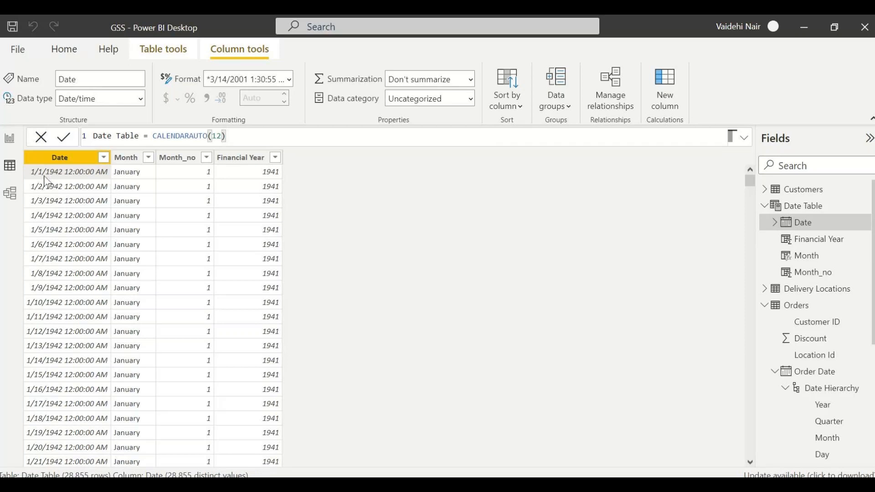
click(260, 171)
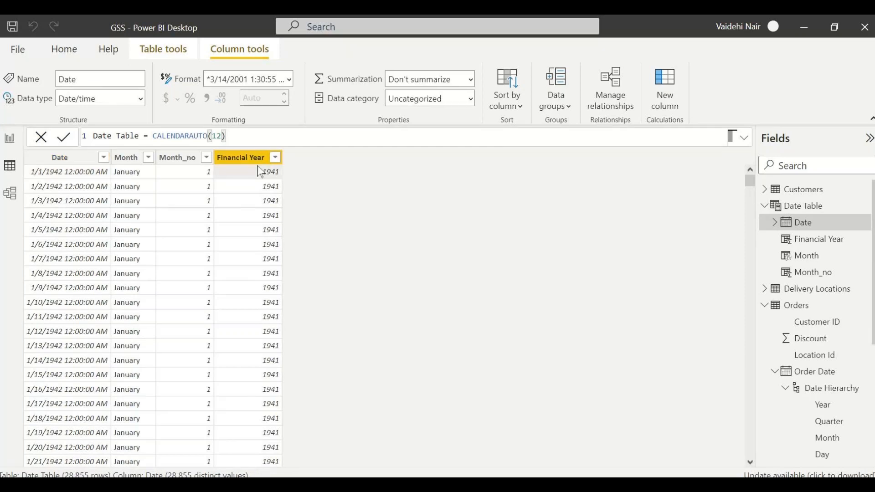
click(275, 229)
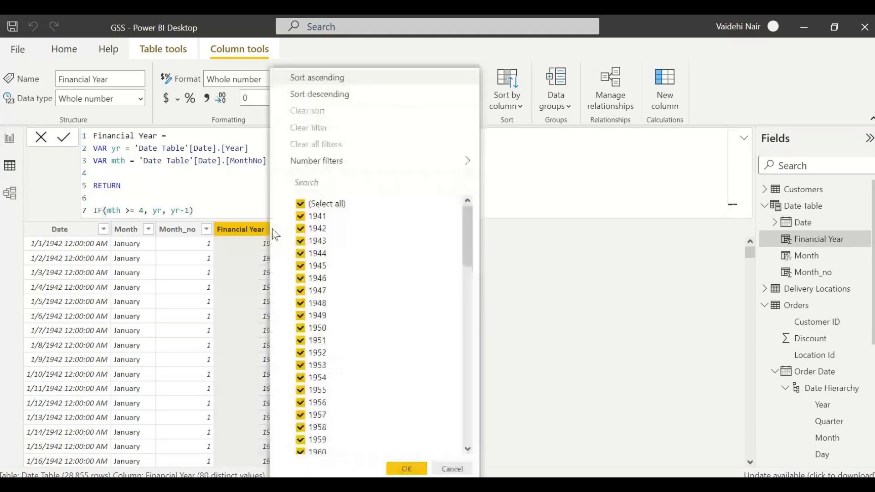
click(274, 231)
drag(750, 253, 752, 341)
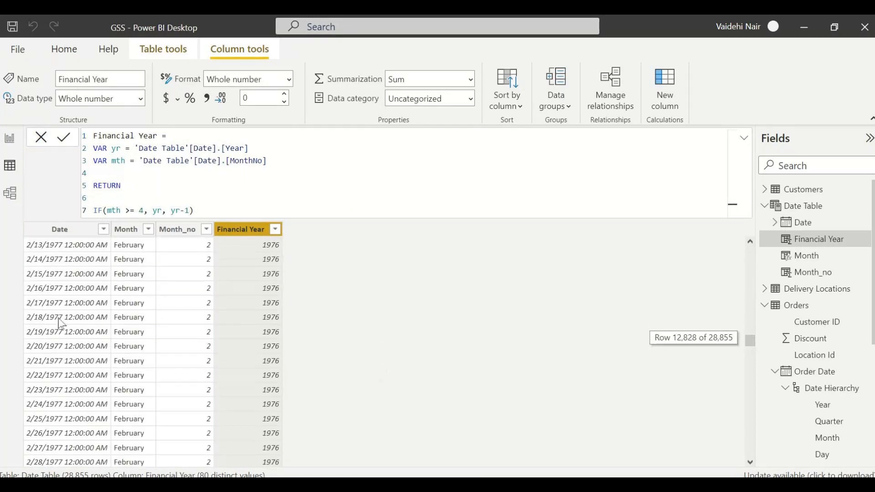
click(62, 321)
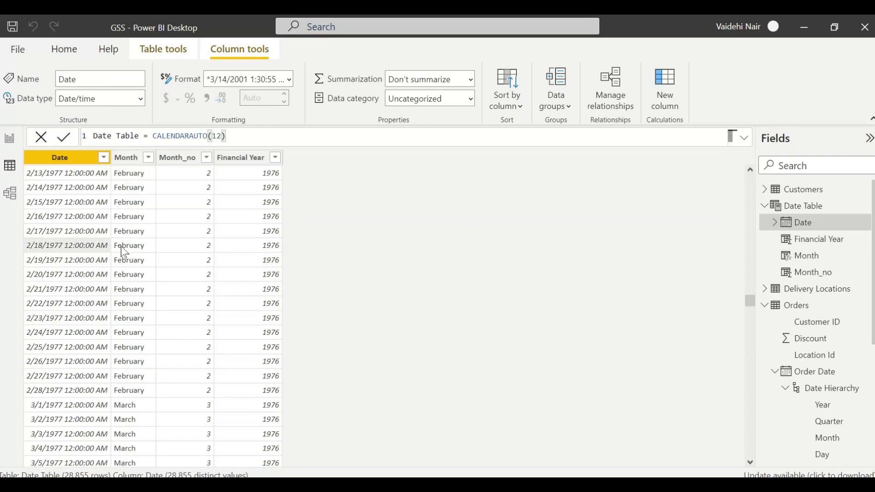
click(263, 253)
scroll(289, 326, down, 4)
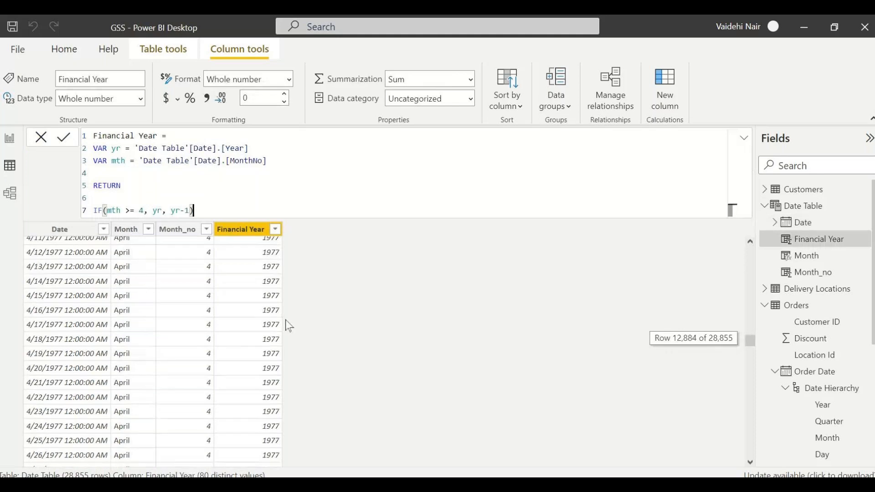
Compare the January to May 1977 and first January 1942 rows with the IF expression in the Financial Year formula
click(132, 339)
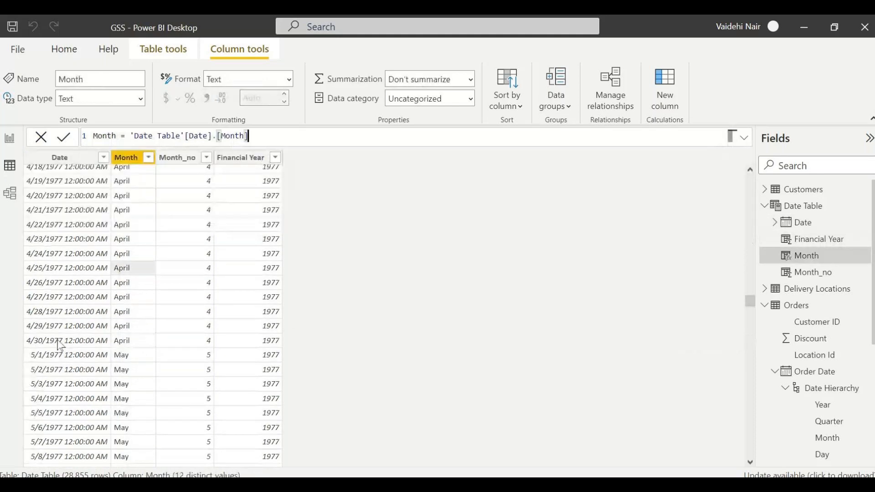
click(66, 328)
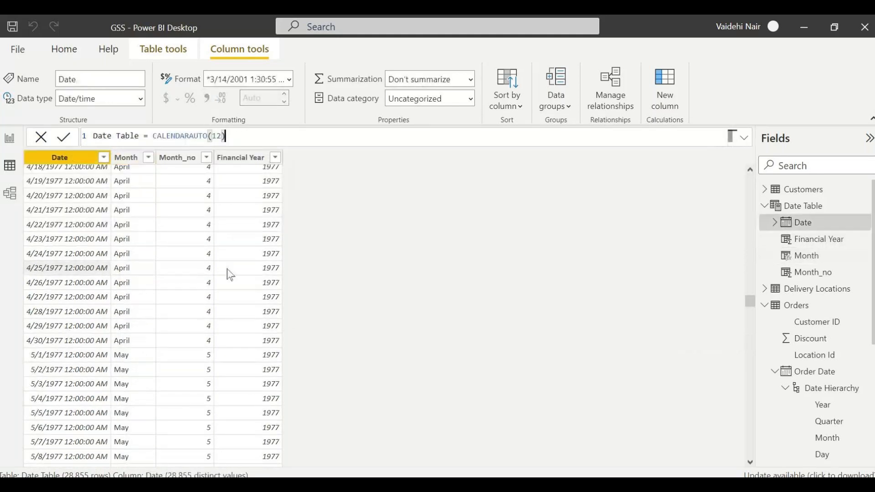
click(275, 270)
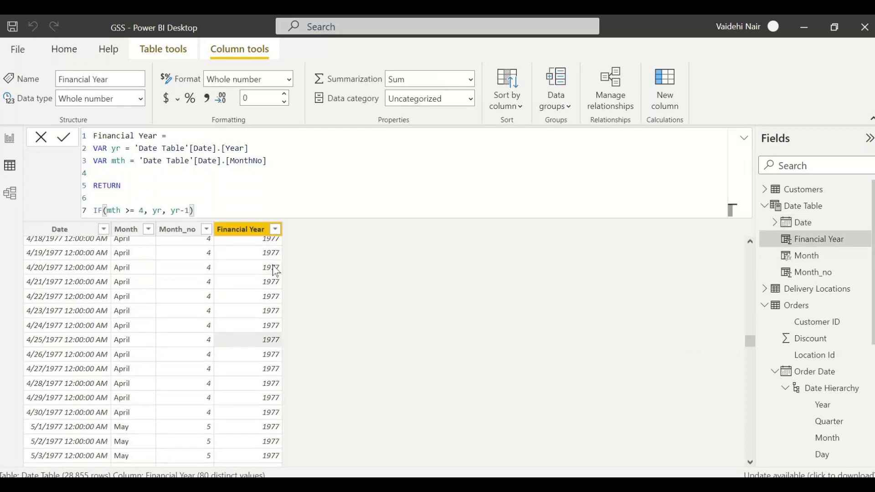
scroll(292, 339, up, 15)
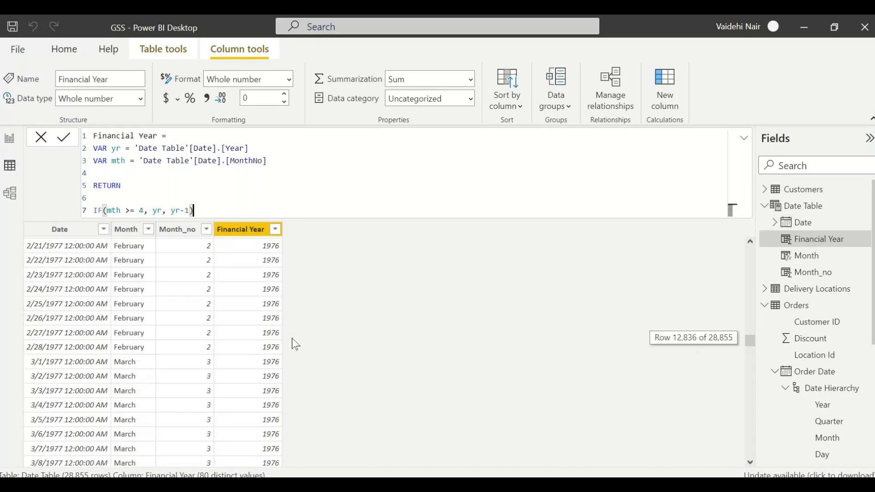
scroll(291, 337, up, 1)
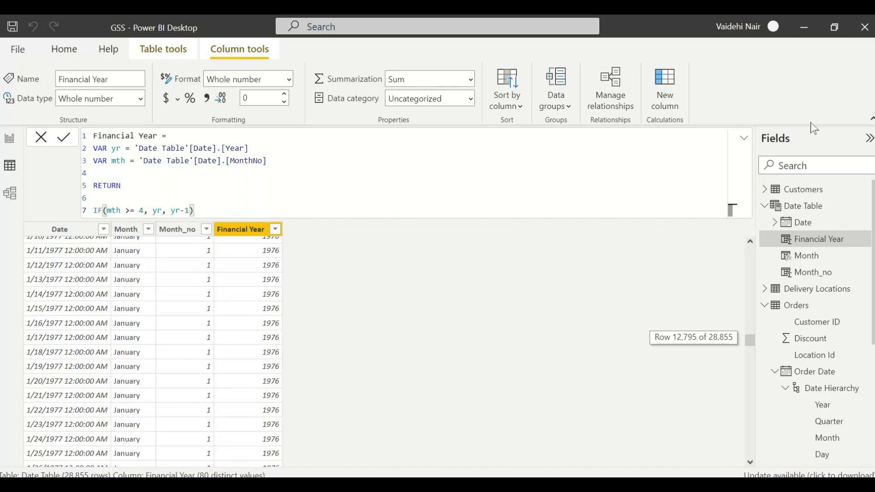
click(744, 138)
drag(148, 211, 108, 212)
click(181, 264)
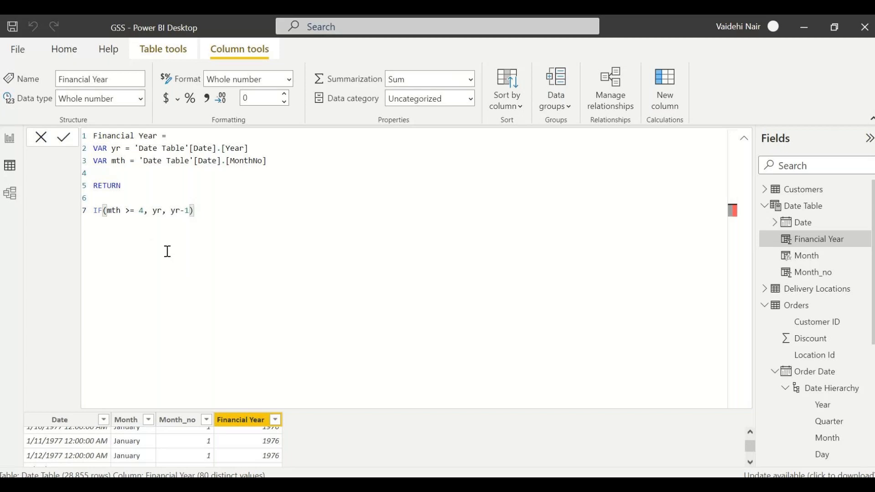
drag(164, 219, 210, 219)
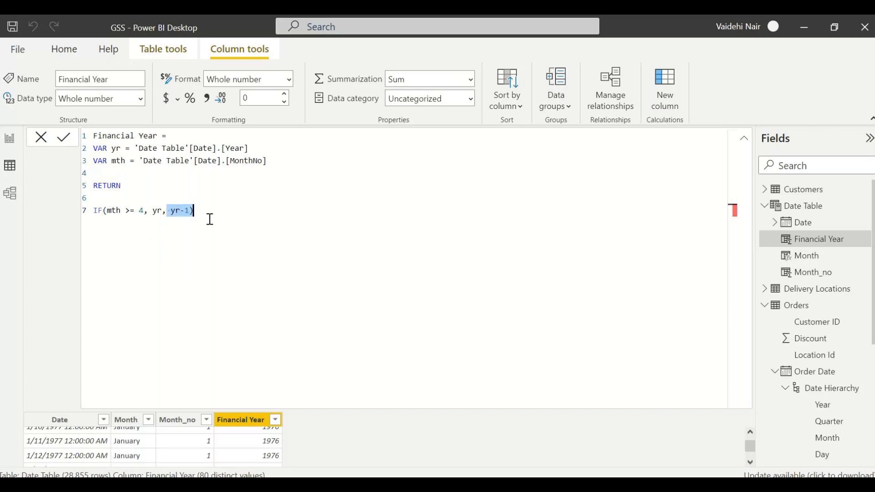
click(286, 249)
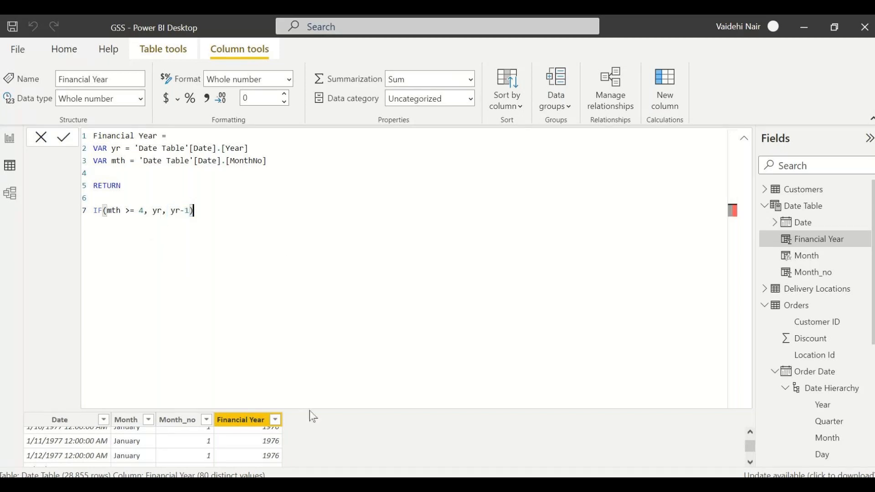
click(742, 140)
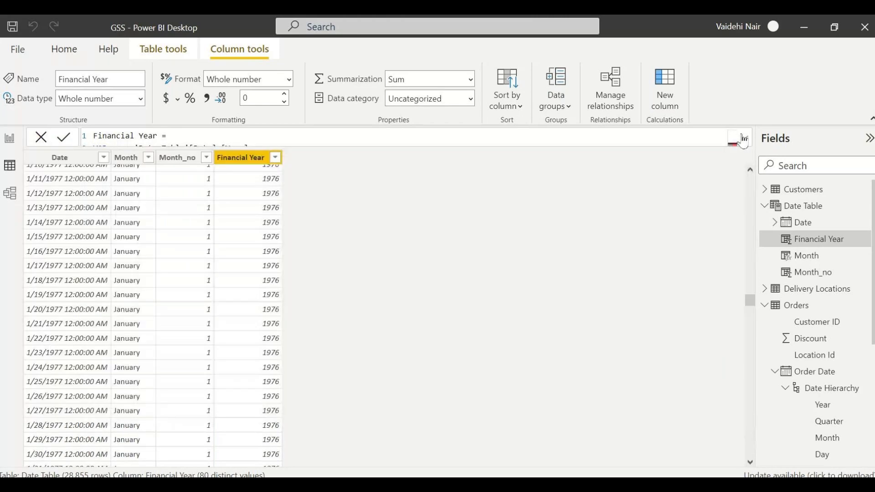
drag(750, 300, 746, 165)
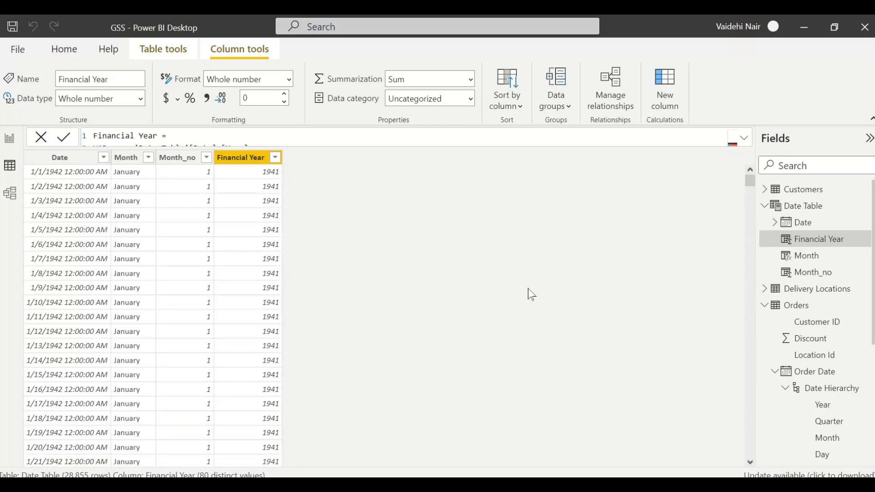
click(74, 176)
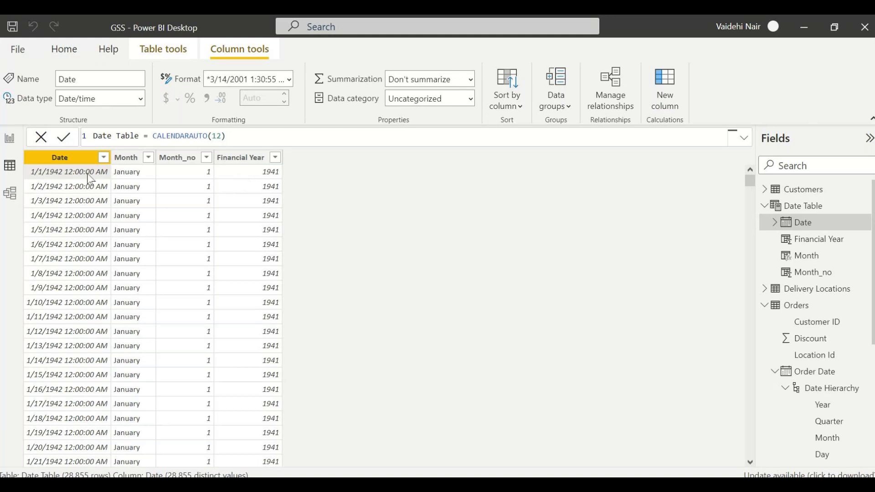
Prefix the returned IF expression in the Financial Year formula with "FY-" and an & operator
click(744, 138)
click(248, 420)
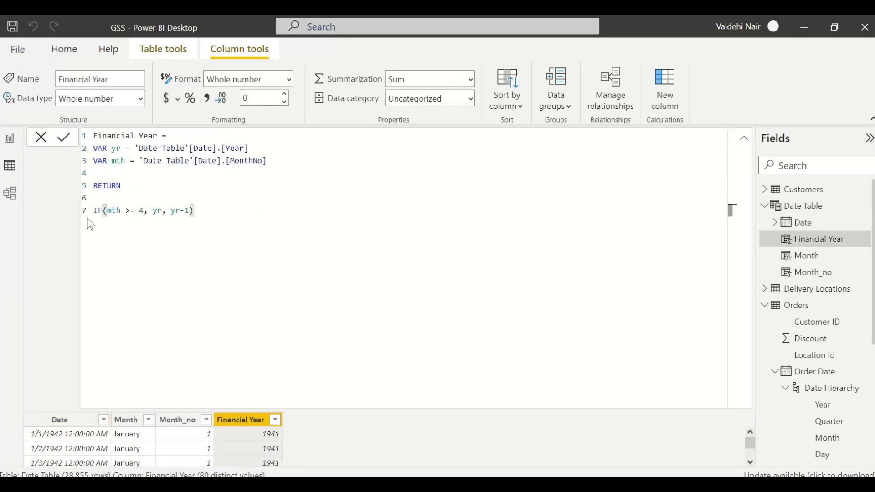
click(96, 209)
text(")
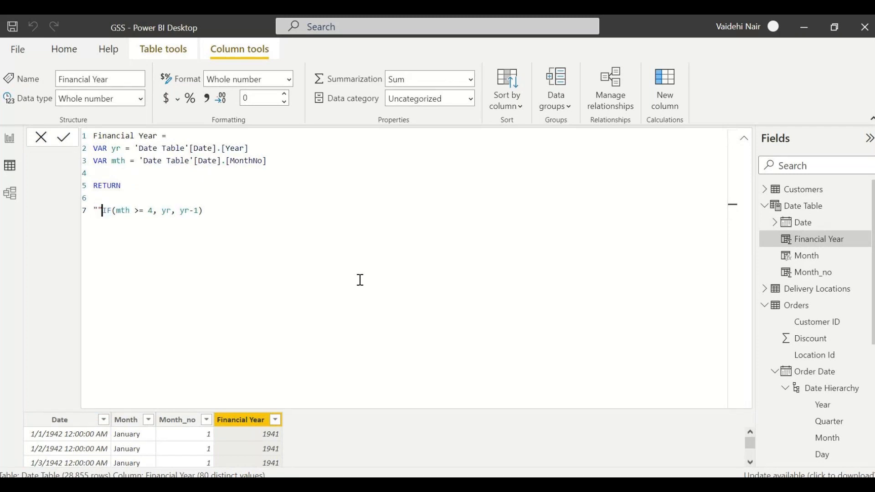
text(FY-")
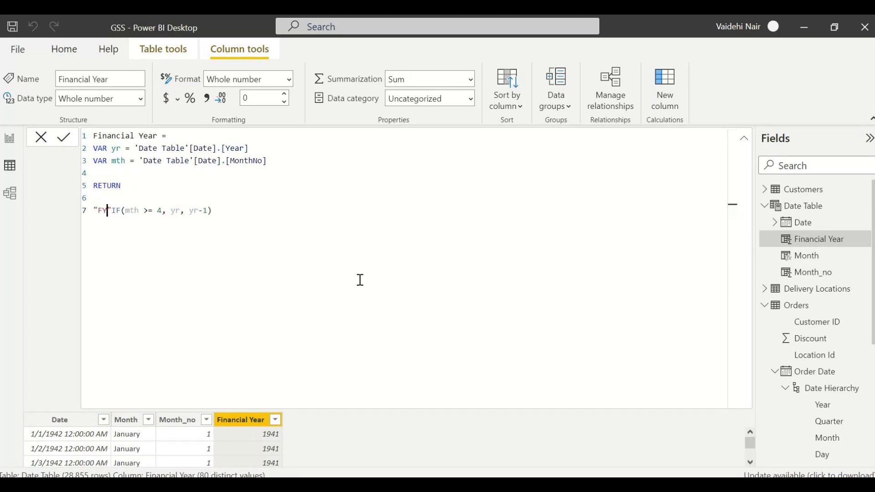
text( &)
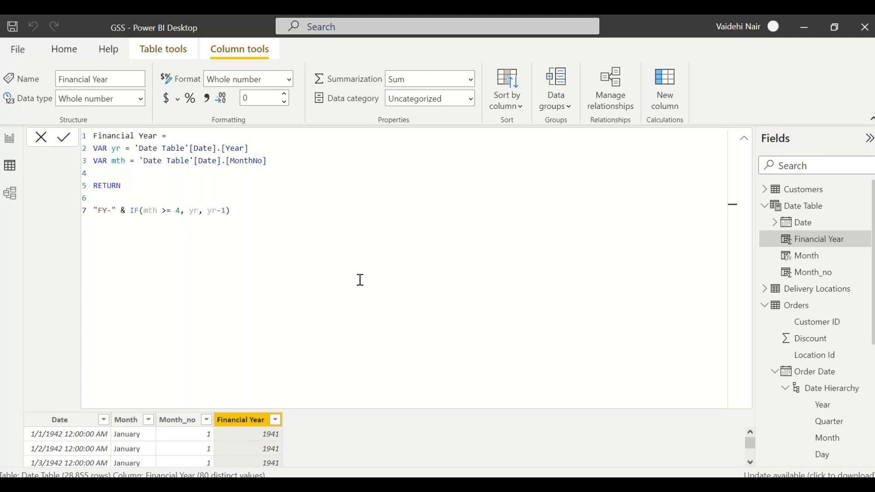
Append & and a copy of IF(mth >= 4, yr, yr-1) to the end of the returned expression
key(Right)
key(Right)
key(Right)
key(Right)
key(Right)
key(Right)
key(Right)
key(Right)
key(Right)
key(Right)
key(Right)
key(Right)
key(Right)
key(Right)
key(Right)
key(Right)
key(Right)
key(Right)
key(Right)
key(Right)
key(Right)
key(Right)
text(&)
drag(131, 210, 230, 211)
key(ctrl+c)
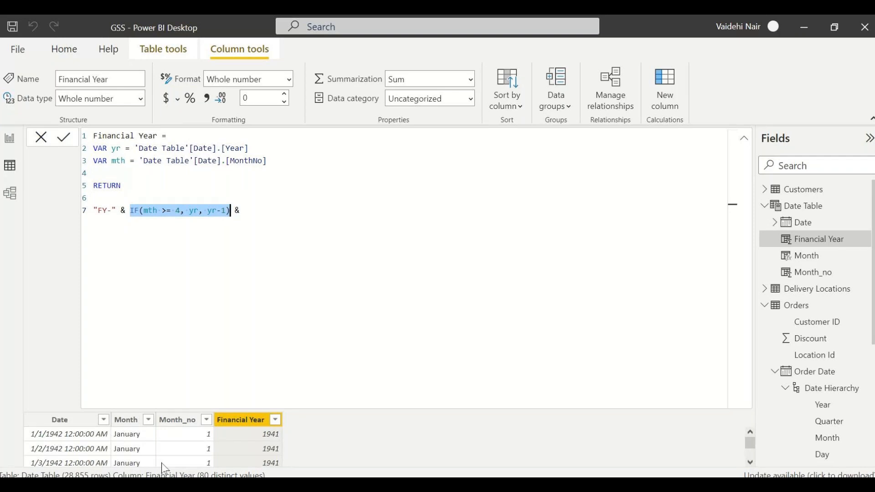
click(269, 215)
key(ctrl+v)
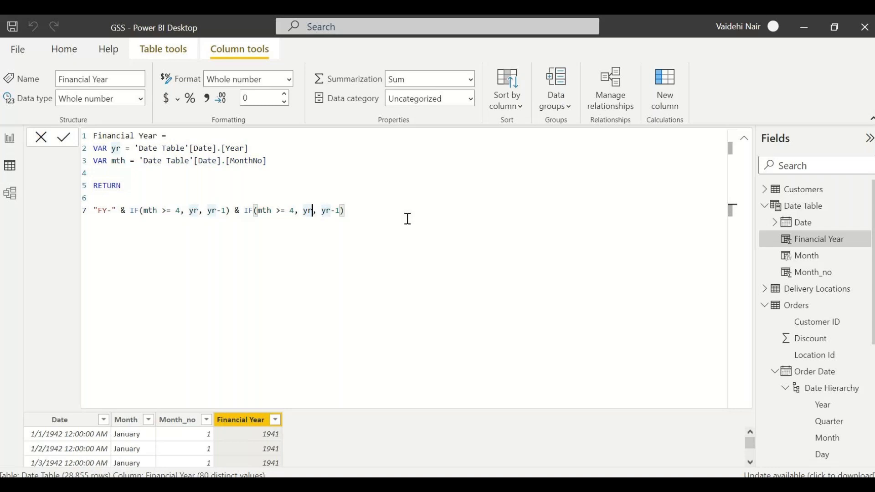
Change the second IF to IF(mth >= 4, yr+1, yr) and commit the Financial Year formula
key(Left)
key(Left)
key(Left)
key(Left)
key(Left)
key(Left)
key(Left)
text(+1)
key(Right)
key(Right)
key(Right)
key(Right)
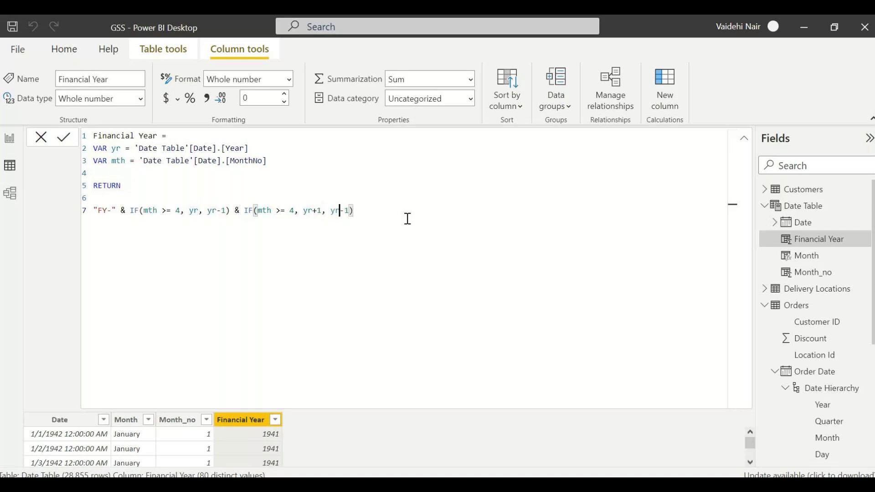
key(Delete)
key(Delete)
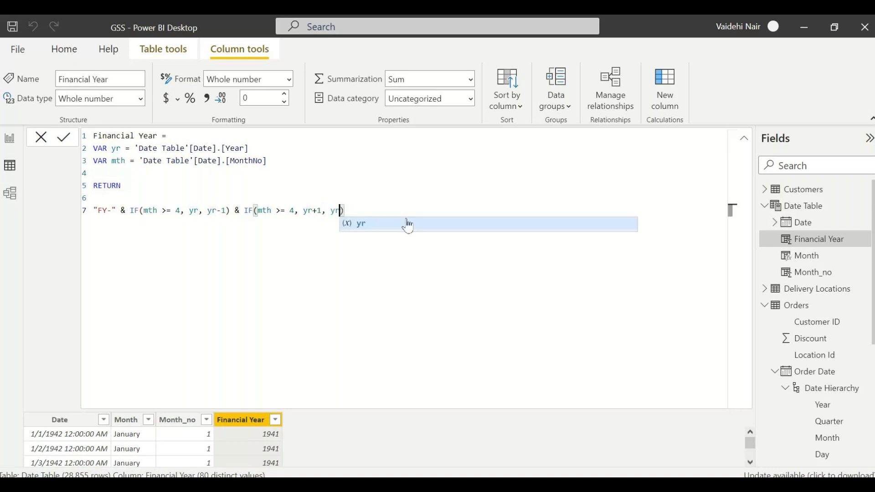
click(62, 142)
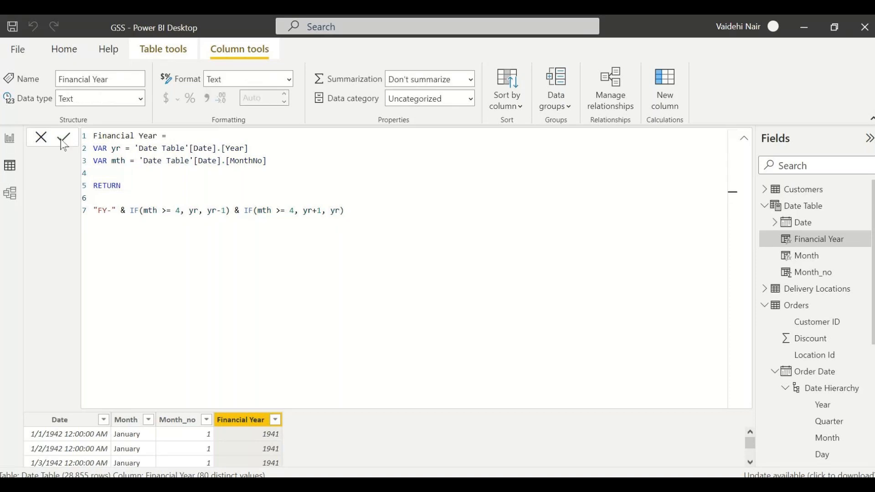
Insert "-" & between the two IF expressions and commit the Financial Year formula
click(266, 244)
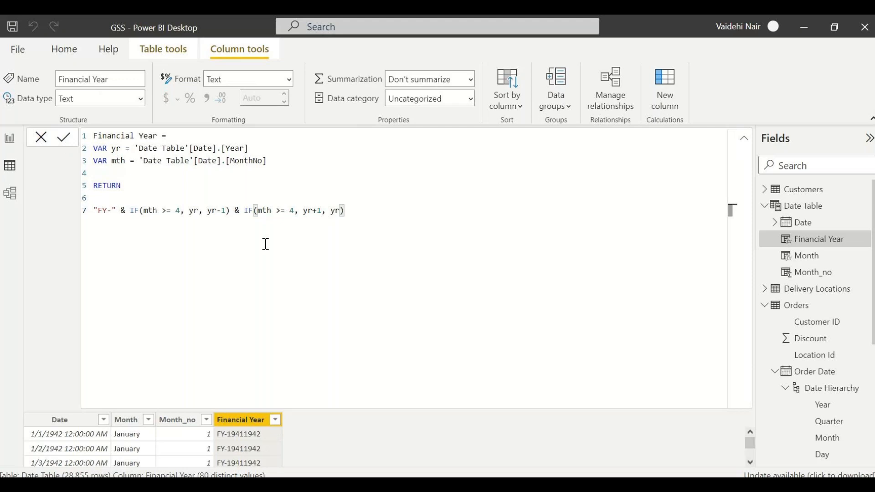
click(241, 210)
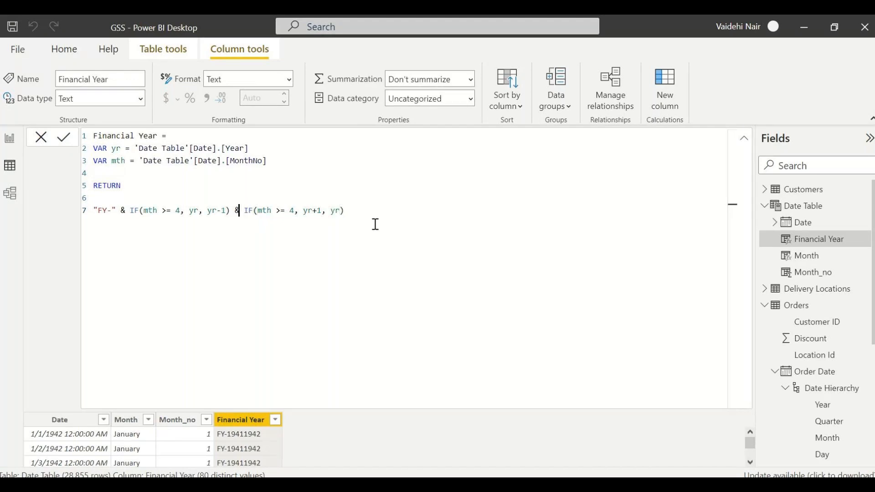
text("- )
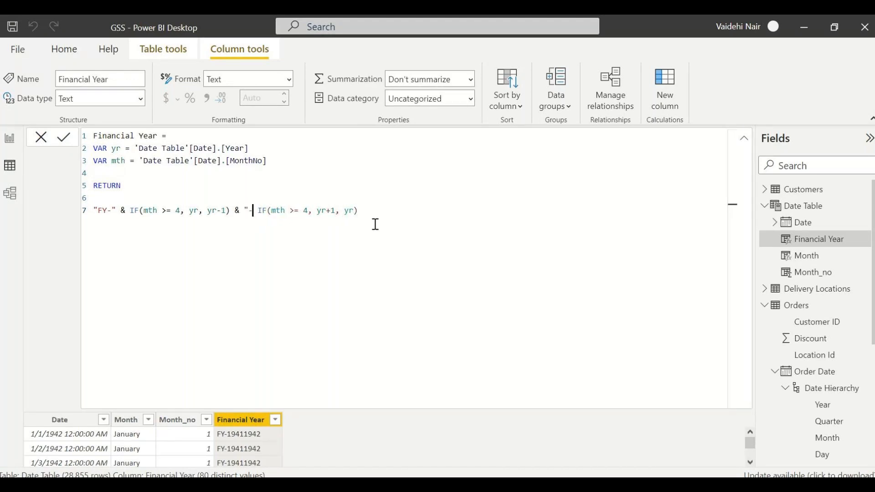
text(" &)
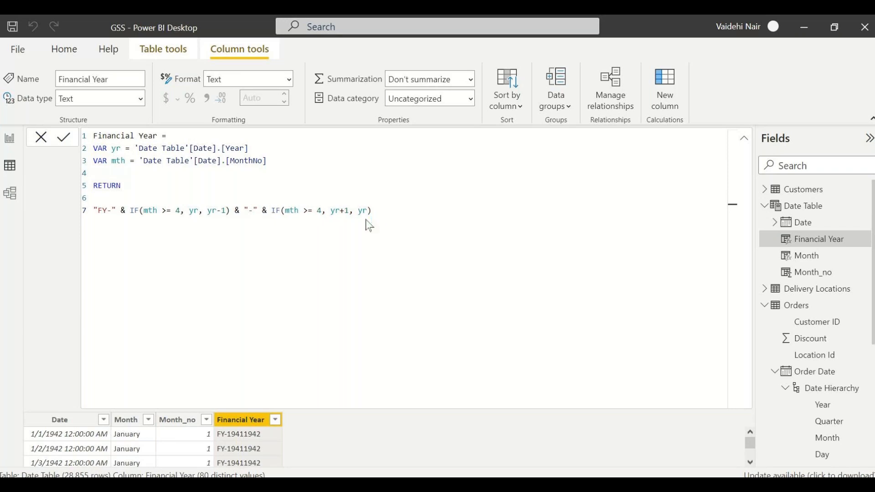
click(368, 219)
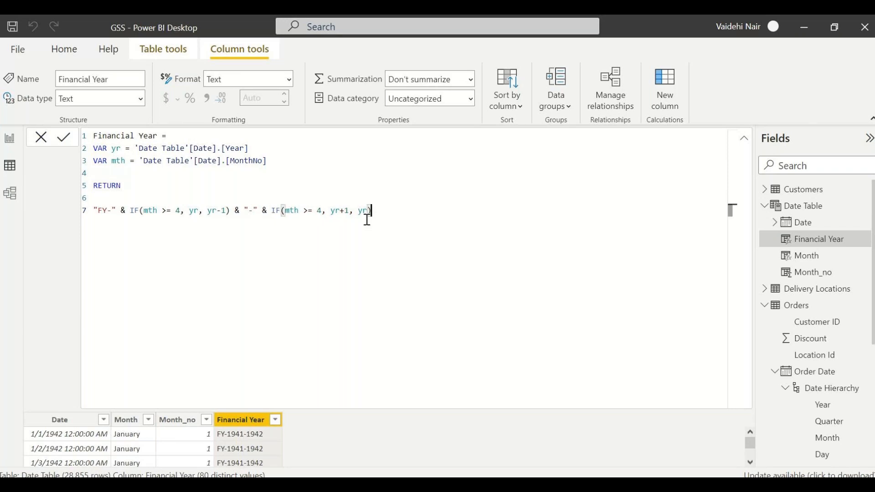
Review the Financial Year column values and the yr and mth variable definitions in its formula
click(744, 139)
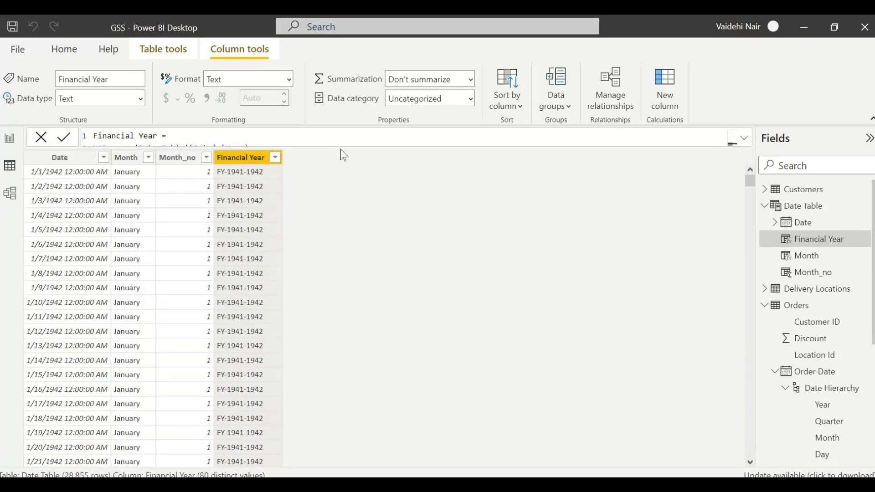
click(373, 145)
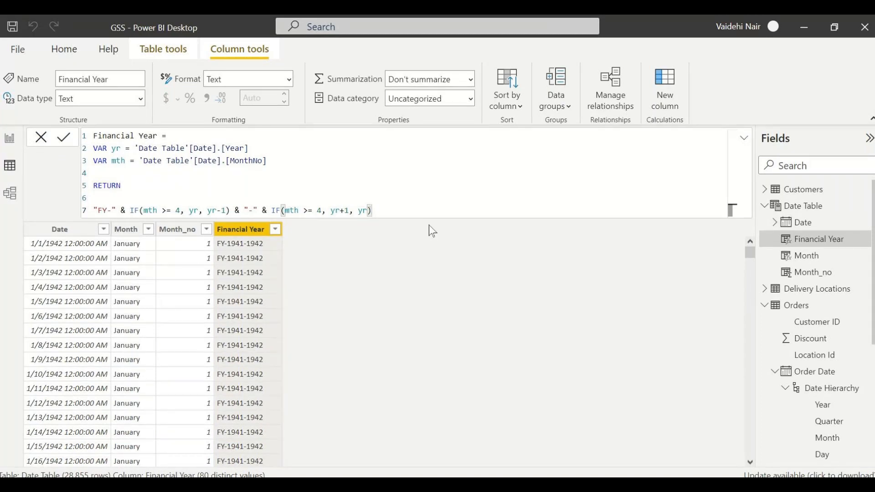
click(267, 160)
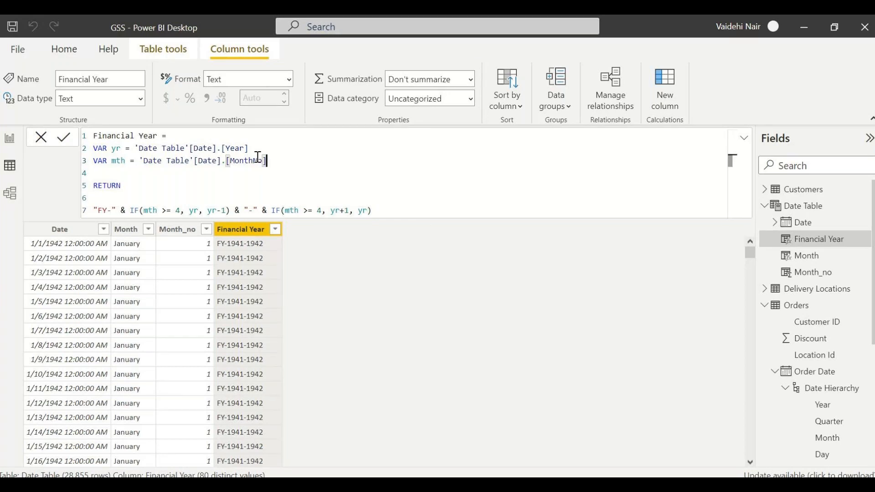
drag(267, 161, 93, 136)
click(309, 161)
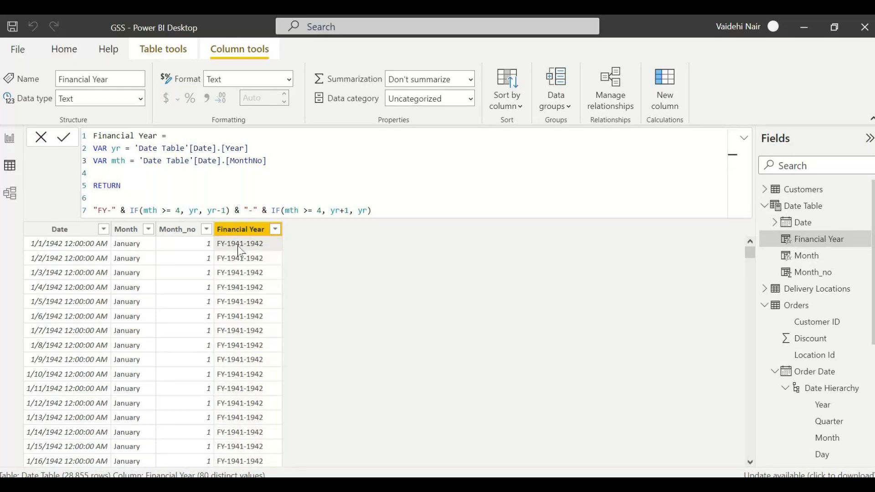
Wrap the date reference in the yr variable with FORMAT( and replace its .[Year] part with a comma
click(388, 211)
click(138, 152)
text(FORMAT()
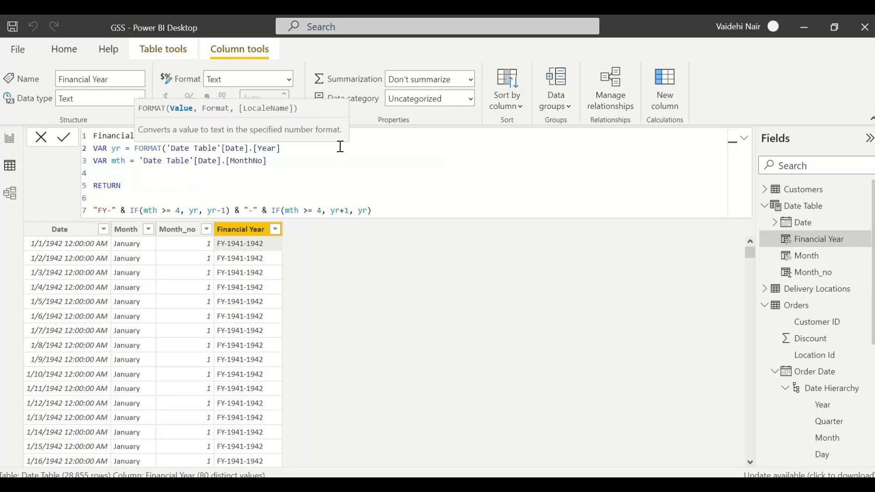
key(Right)
key(Right)
key(Right)
key(Right)
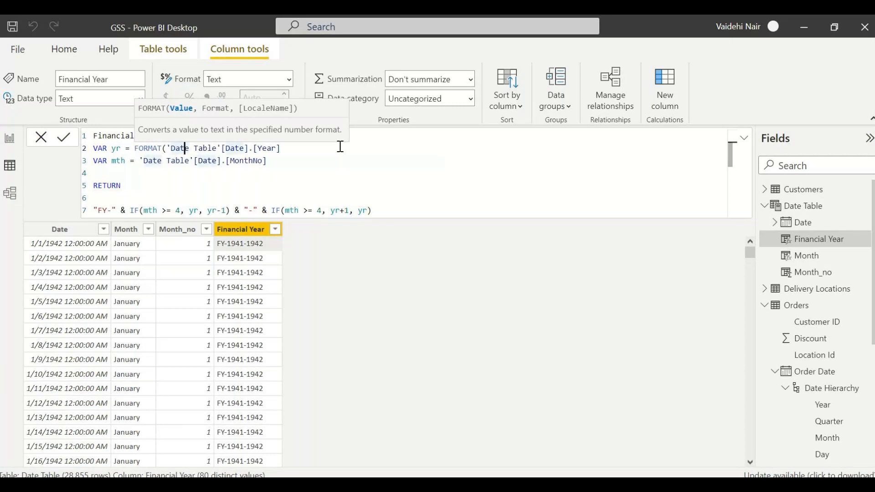
key(Right)
key(Right)
key(Right)
key(Right)
key(Right)
key(Right)
key(Right)
key(Right)
key(Right)
key(Right)
key(Right)
key(Right)
key(Right)
key(Right)
key(Delete)
key(Delete)
key(Delete)
key(Delete)
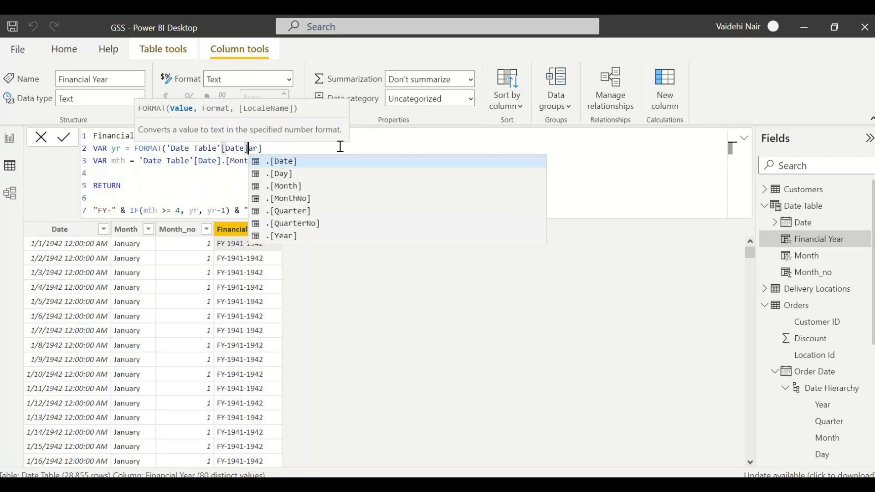
key(Delete)
key(Delete)
key(Delete)
text(,)
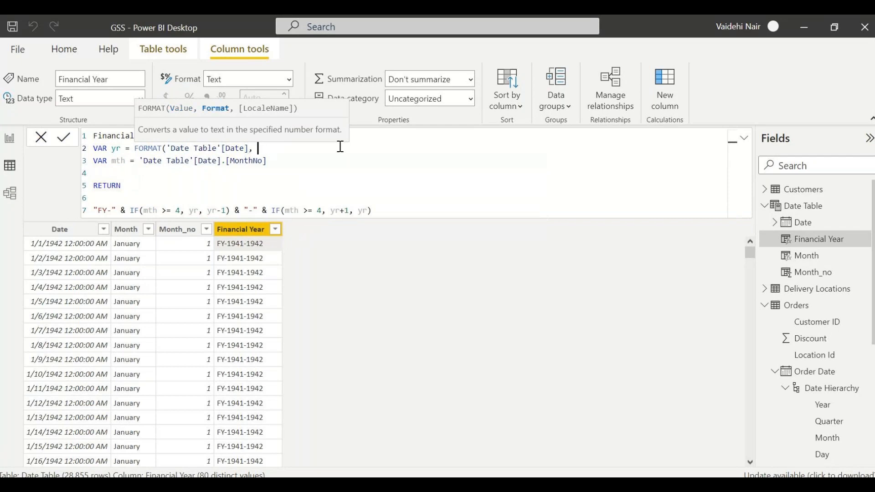
Complete the yr variable's FORMAT call with the "YY" format and commit the Financial Year formula
key(End)
key(shift+Home)
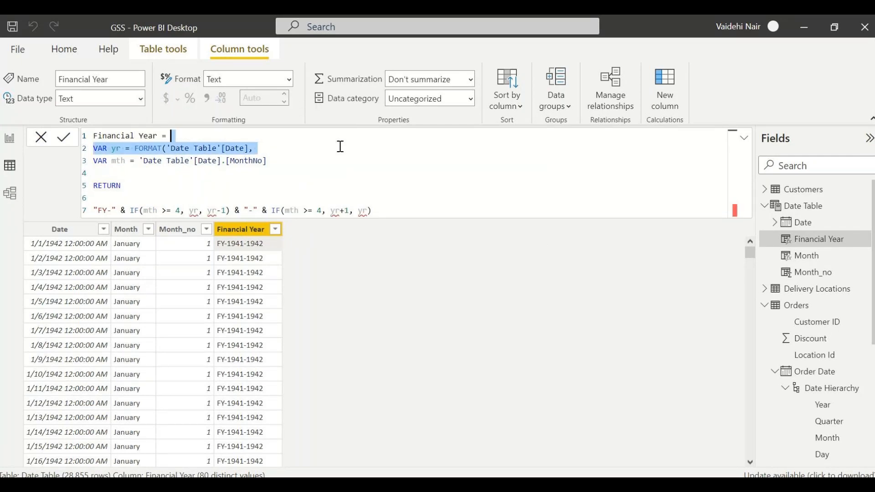
click(289, 150)
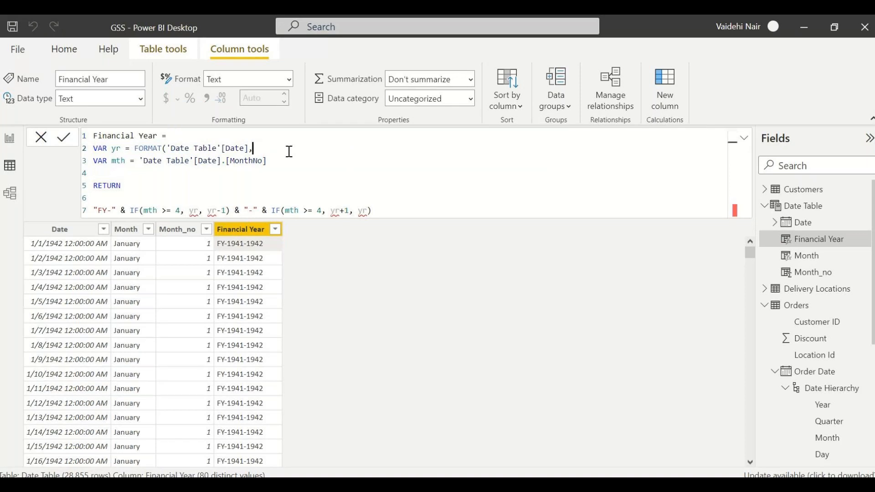
text("YY"))
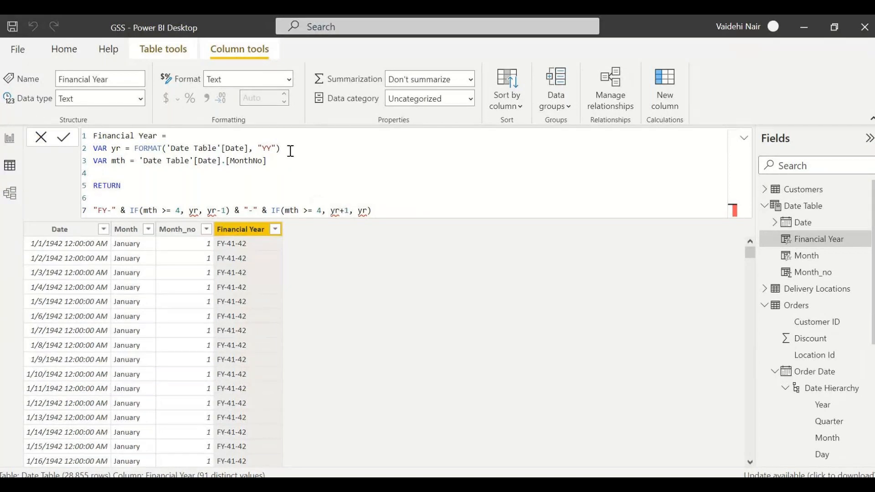
Review the FORMAT expression of the yr variable and the Financial Year values across the date rows
drag(290, 151, 130, 148)
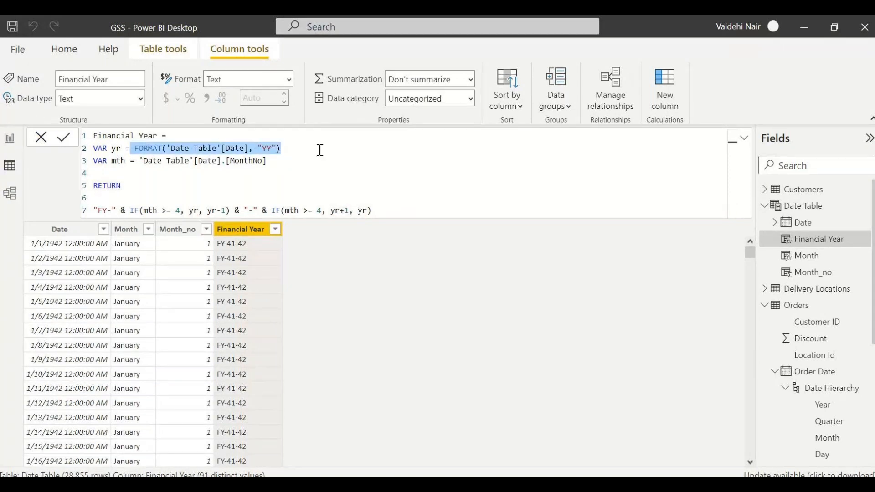
click(320, 150)
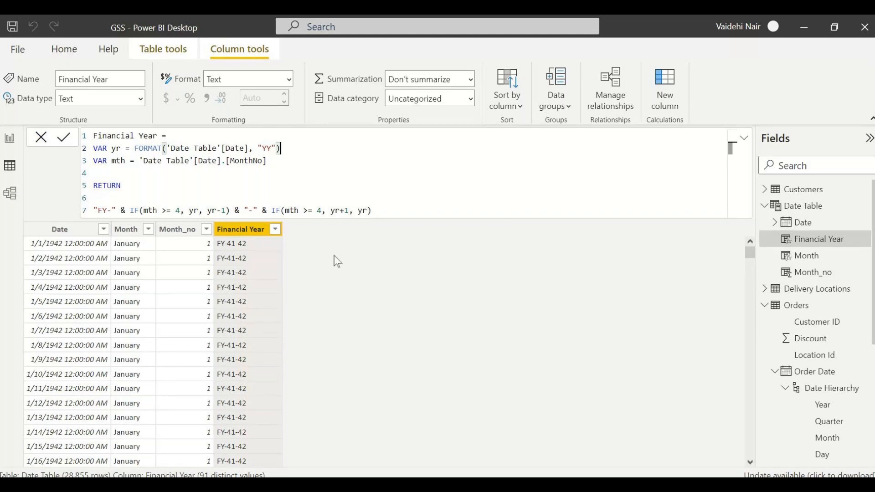
scroll(328, 267, down, 1)
scroll(511, 335, down, 3)
scroll(510, 335, up, 3)
scroll(510, 335, down, 3)
scroll(511, 335, up, 3)
scroll(385, 277, down, 3)
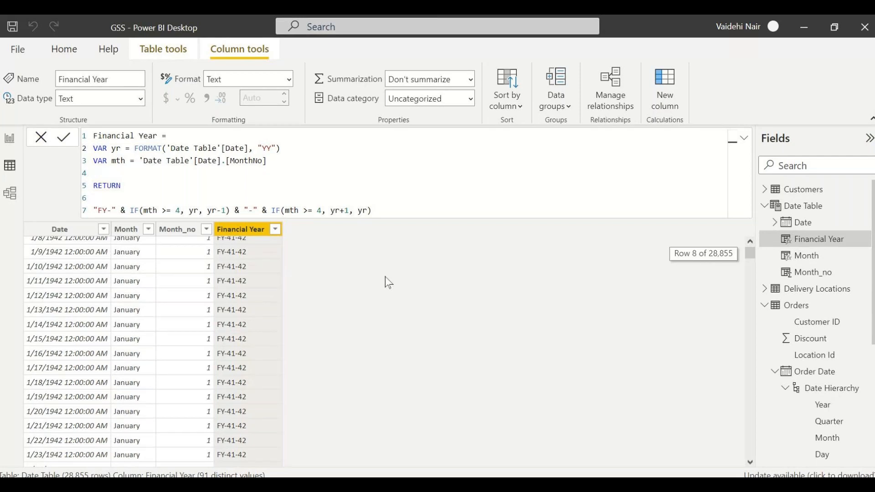
scroll(385, 281, up, 3)
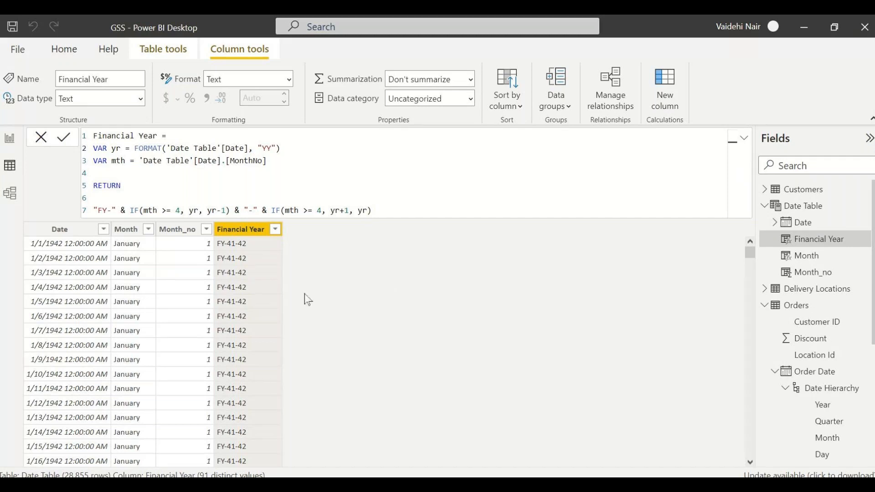
scroll(304, 293, down, 1)
click(745, 139)
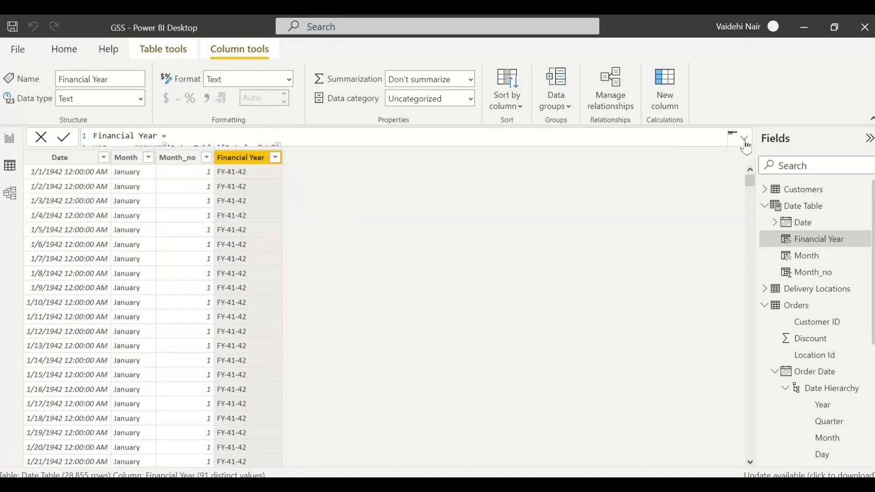
click(744, 139)
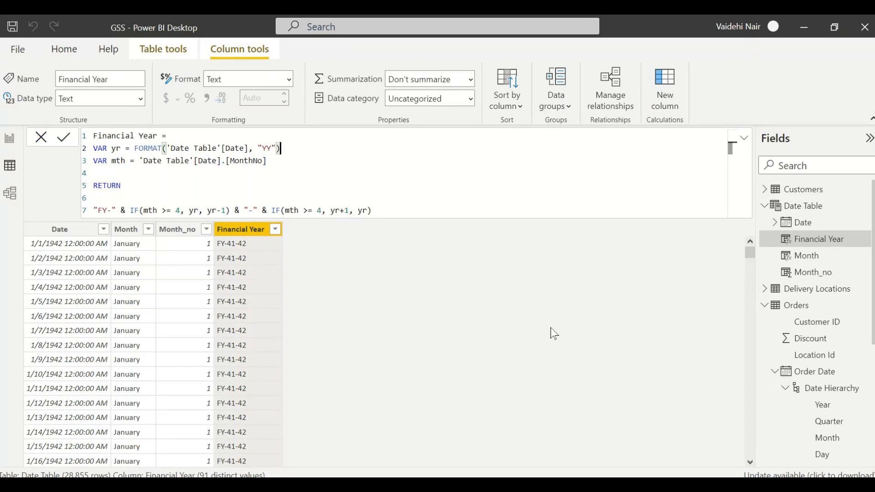
Remove the blank lines before and after RETURN in the Financial Year formula
click(277, 183)
key(Delete)
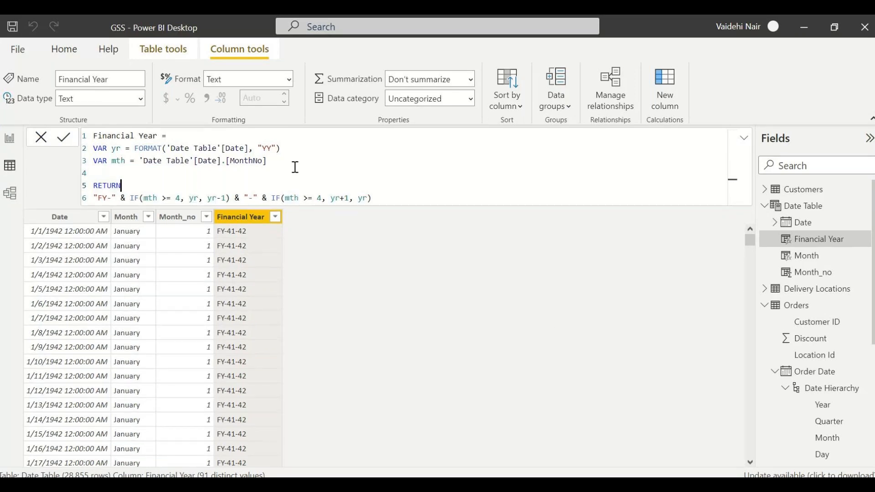
click(295, 167)
key(Delete)
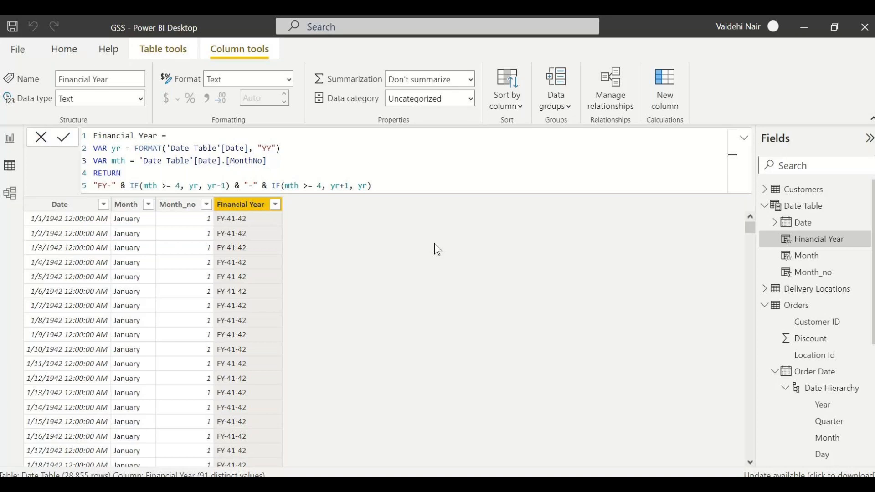
key(ctrl+End)
click(400, 166)
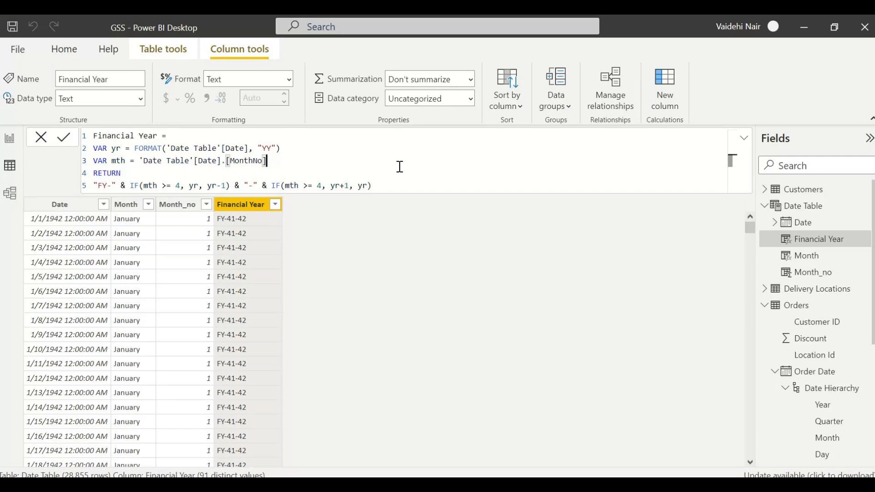
Review the Month column's formula and the complete Financial Year formula
click(449, 188)
click(126, 204)
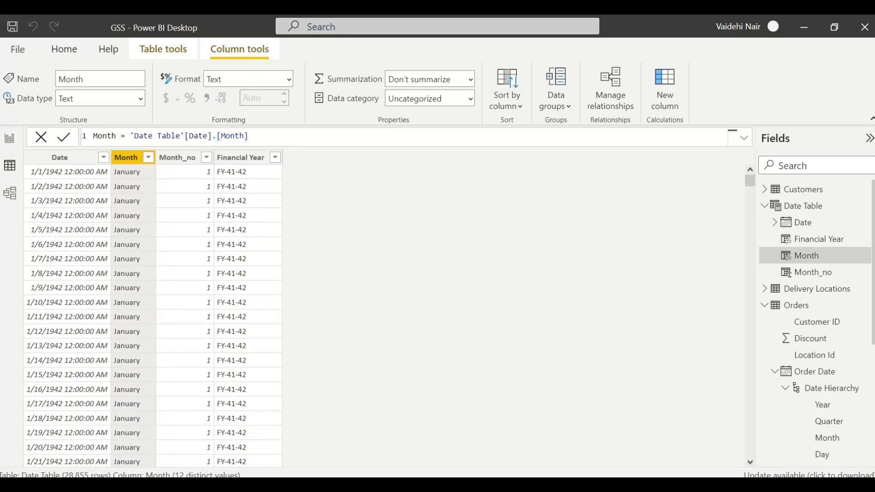
click(251, 162)
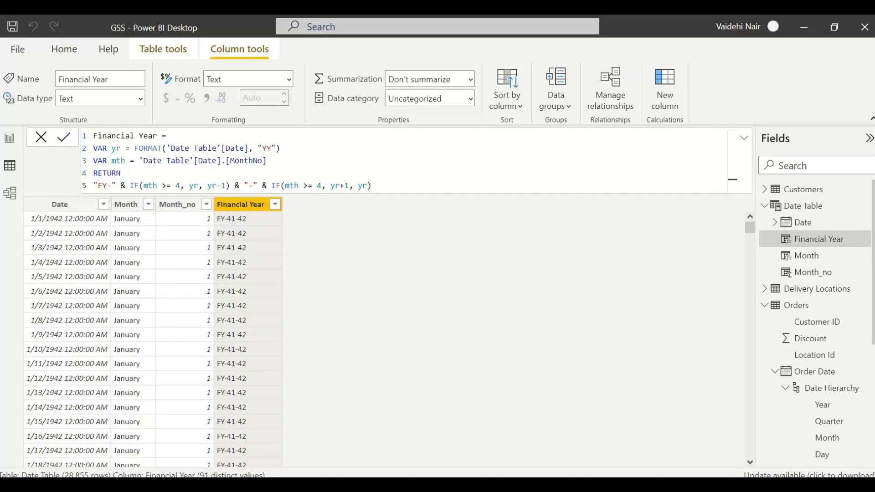
click(745, 138)
click(745, 138)
drag(398, 185, 34, 136)
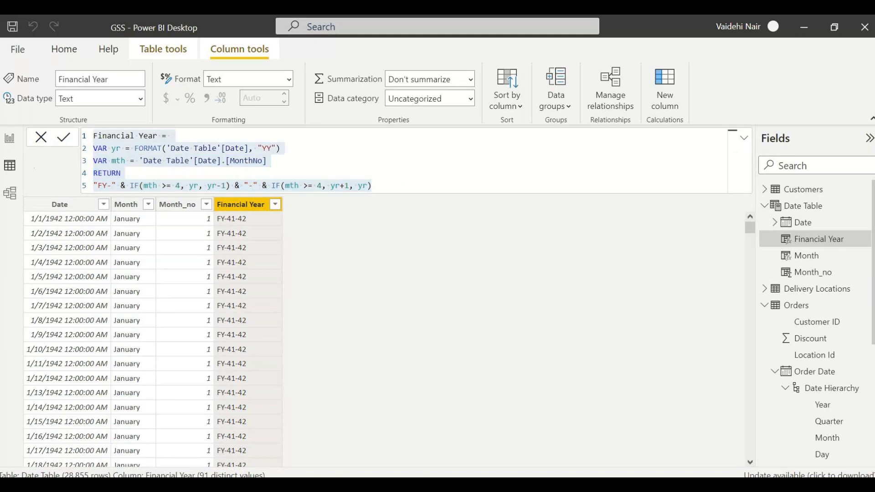
click(405, 182)
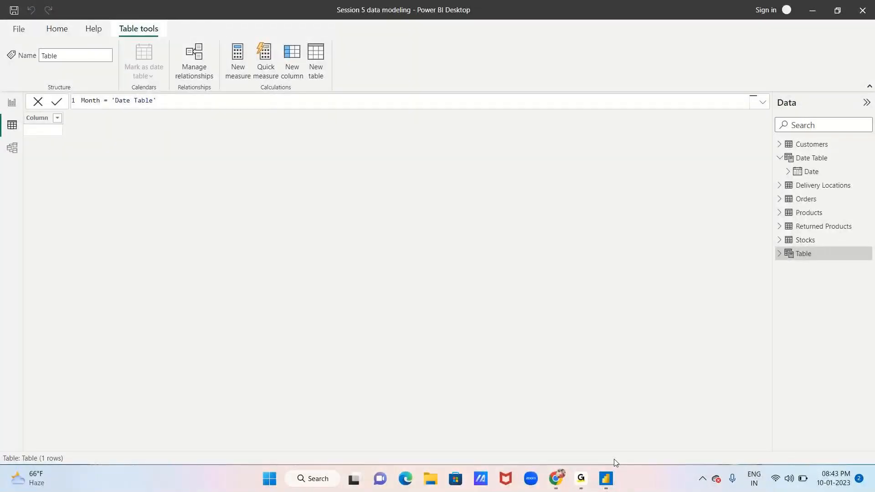
Delete the calculated table defined as Month = 'Date Table' from the Session 5 data modeling model
click(311, 234)
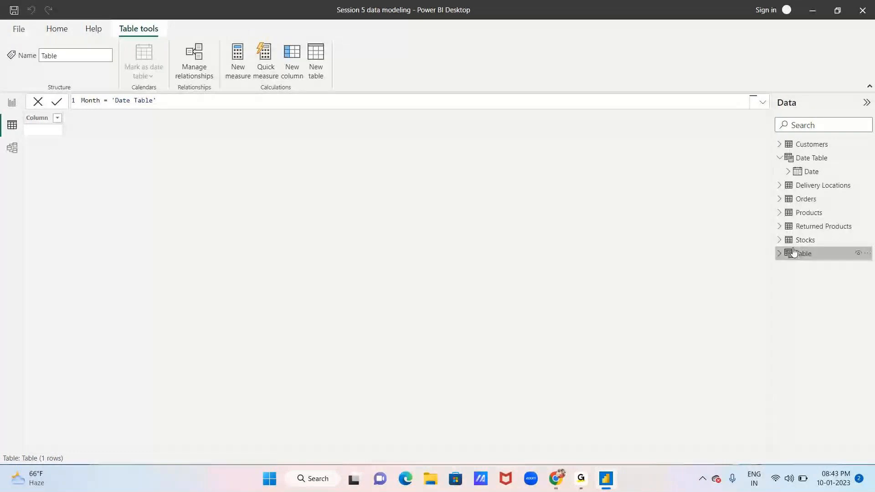
click(868, 256)
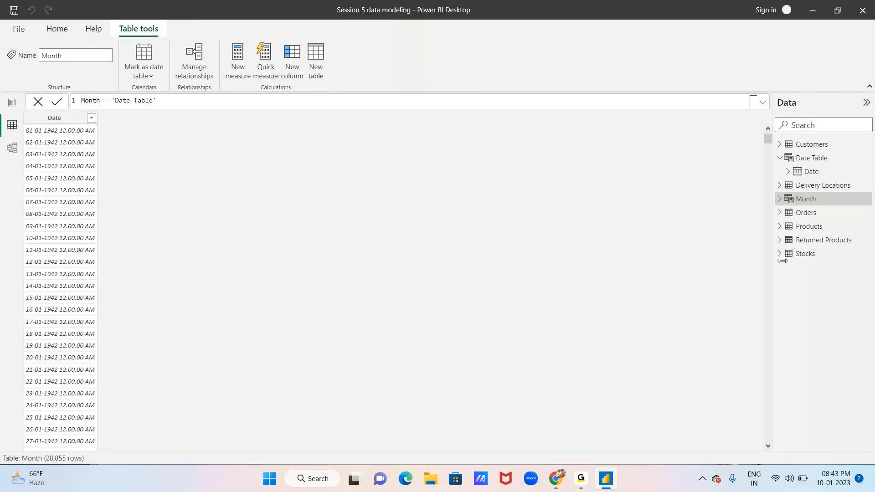
right_click(866, 199)
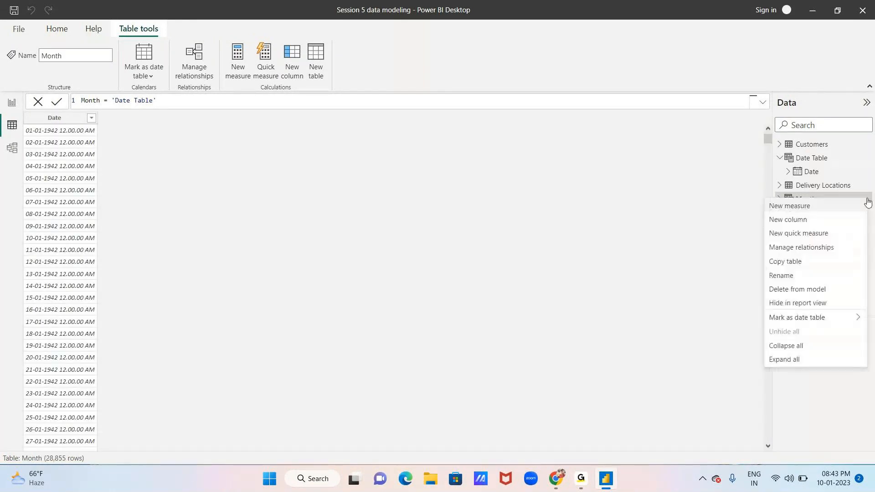
click(787, 290)
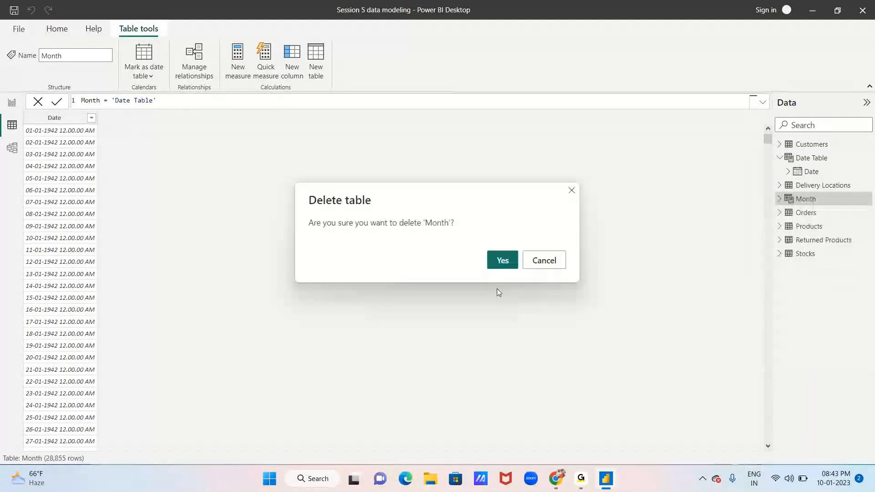
click(499, 258)
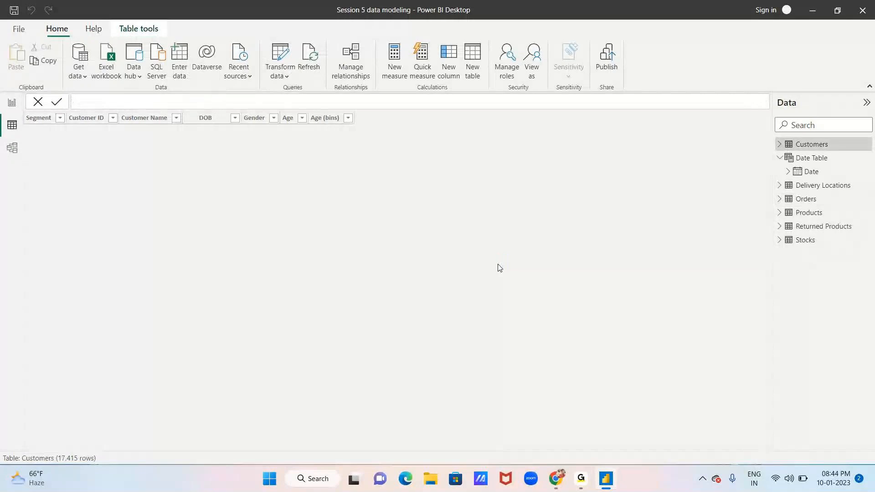
Add a calculated column to the Date Table and start its formula with the name Month
click(805, 163)
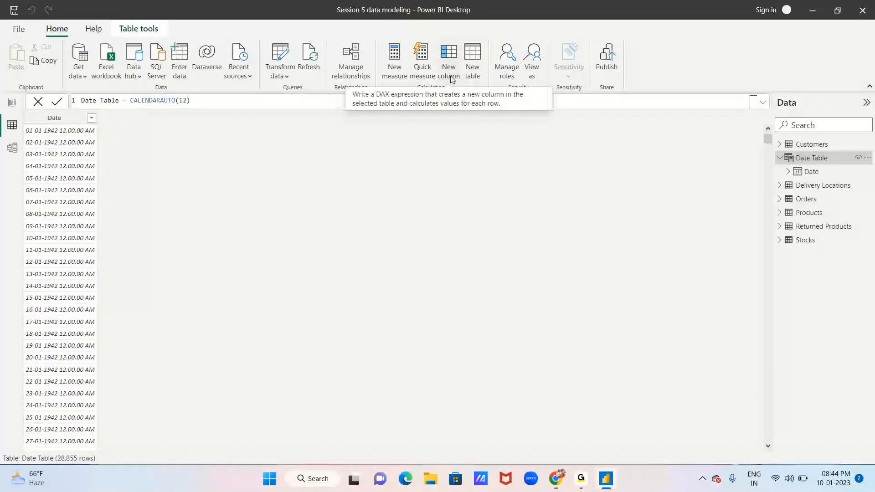
click(450, 76)
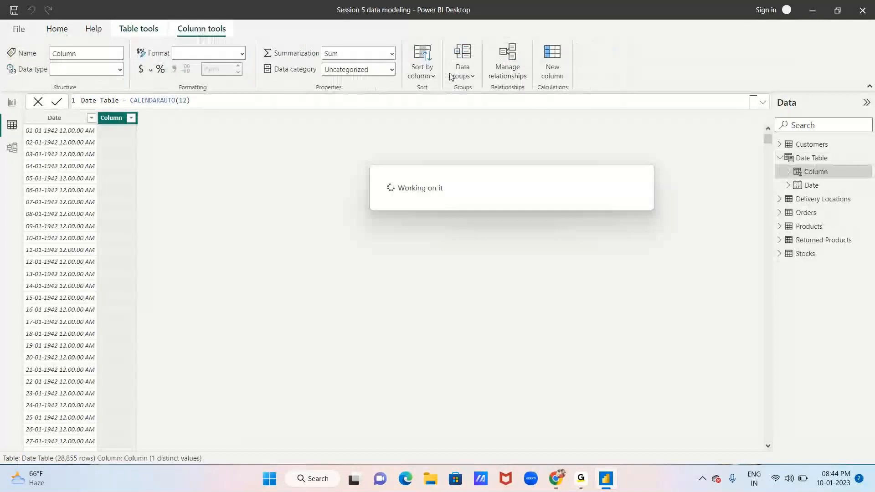
key(BackSpace)
text(month)
key(BackSpace)
key(BackSpace)
key(BackSpace)
key(BackSpace)
key(BackSpace)
text(Month)
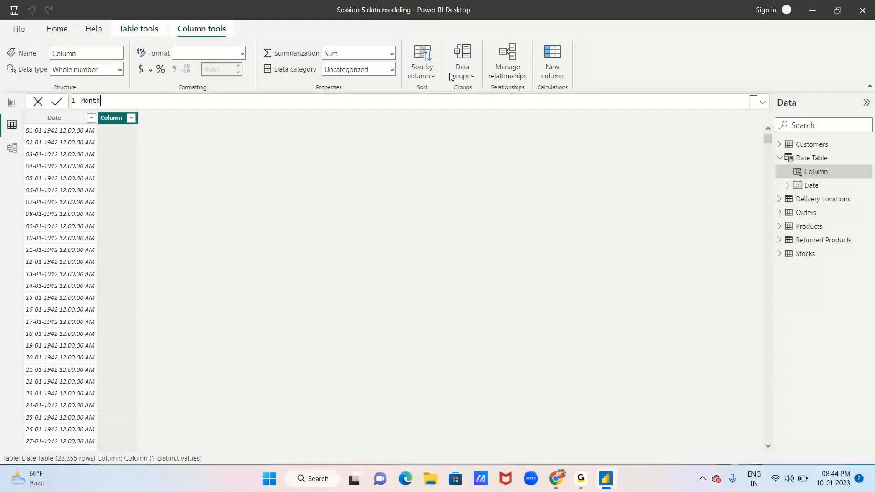
Define the Month column as 'Date Table'[Date].[Month] and commit the formula
text( -)
key(BackSpace)
text(= date)
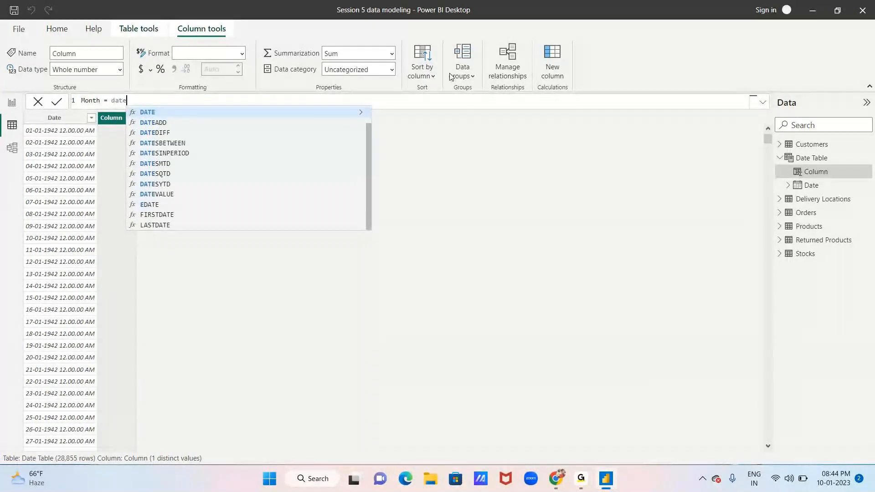
text( t)
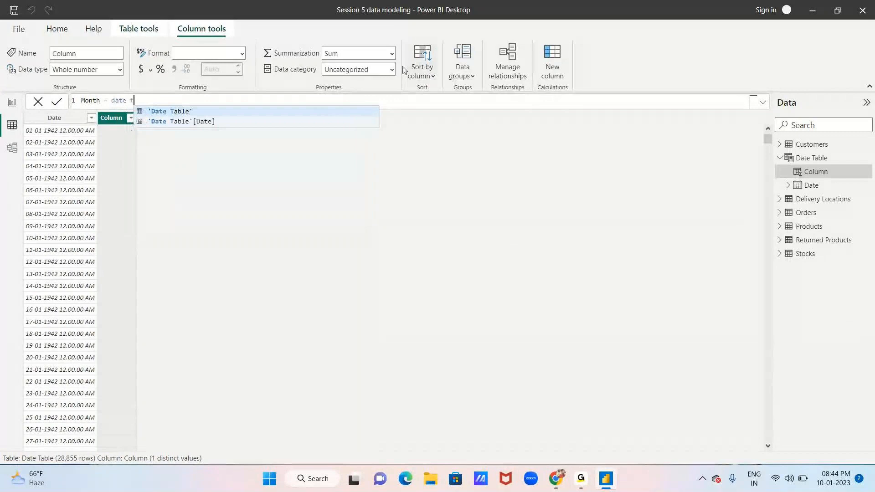
click(184, 114)
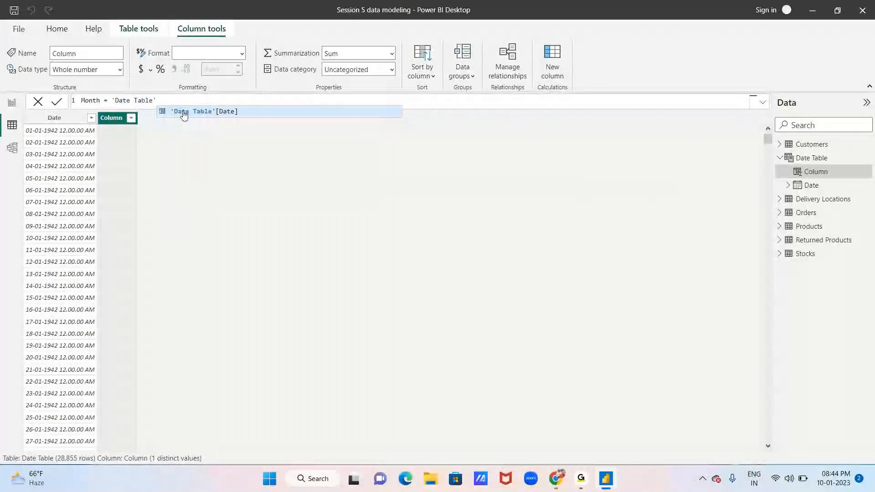
click(185, 114)
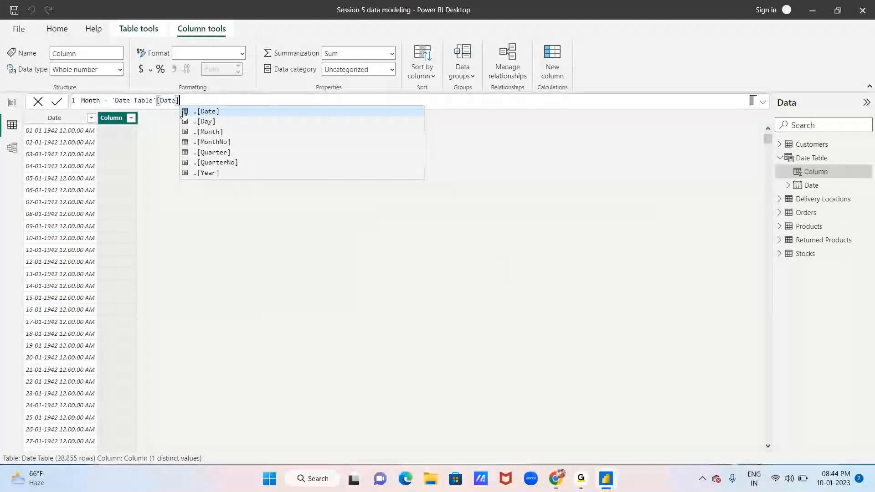
click(229, 136)
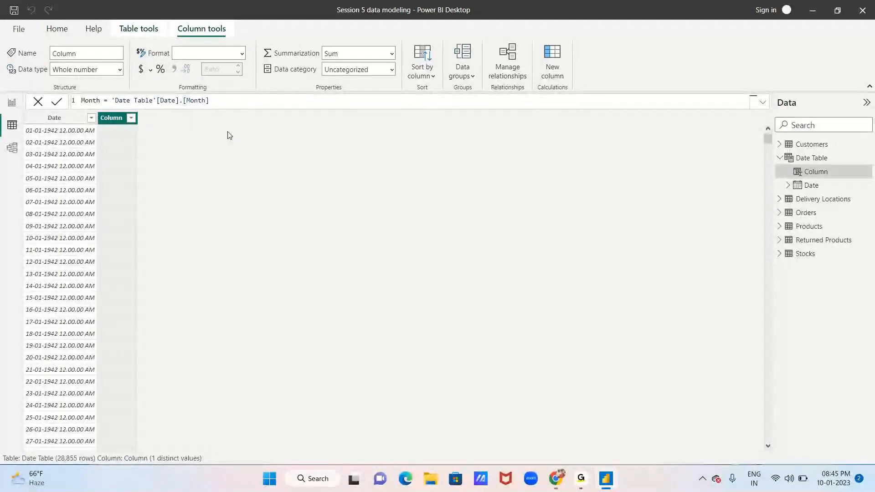
key(Return)
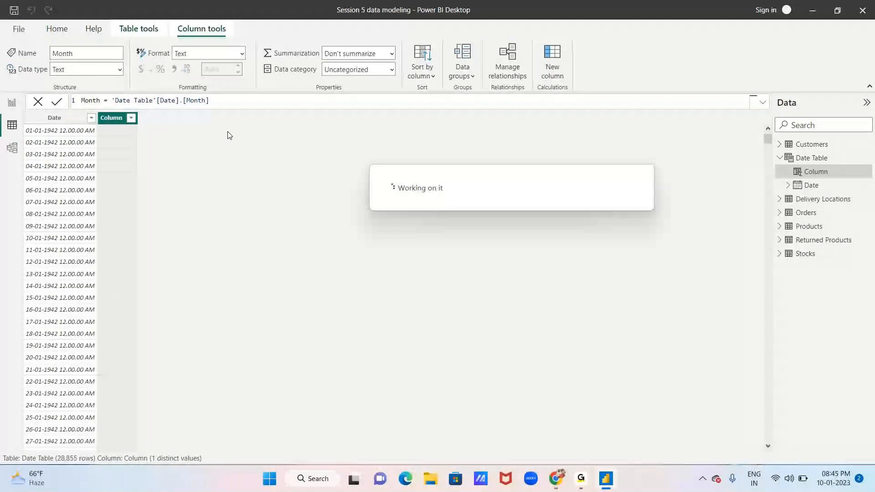
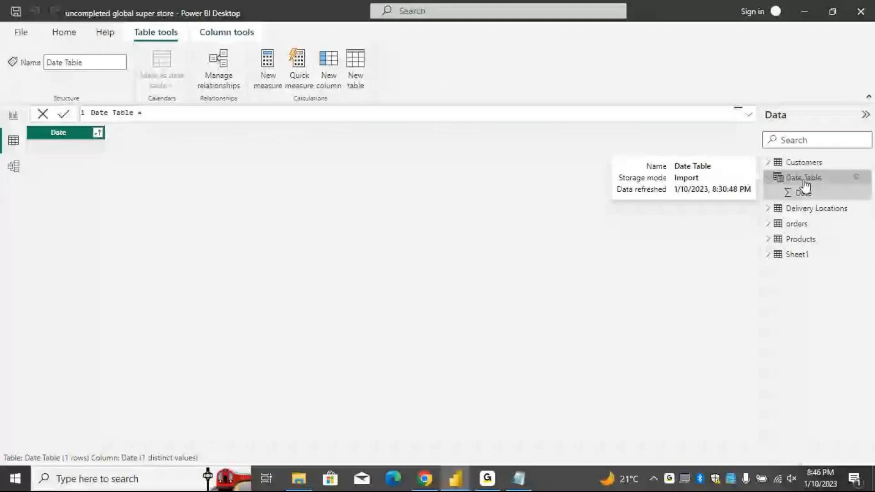
Define the Date Table in the uncompleted global super store model as CALENDARAUTO(12) and commit the formula
click(804, 180)
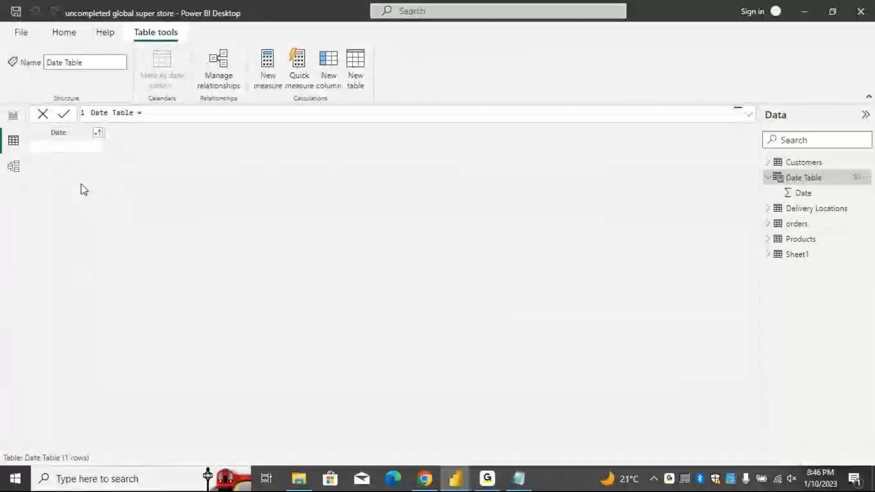
click(181, 116)
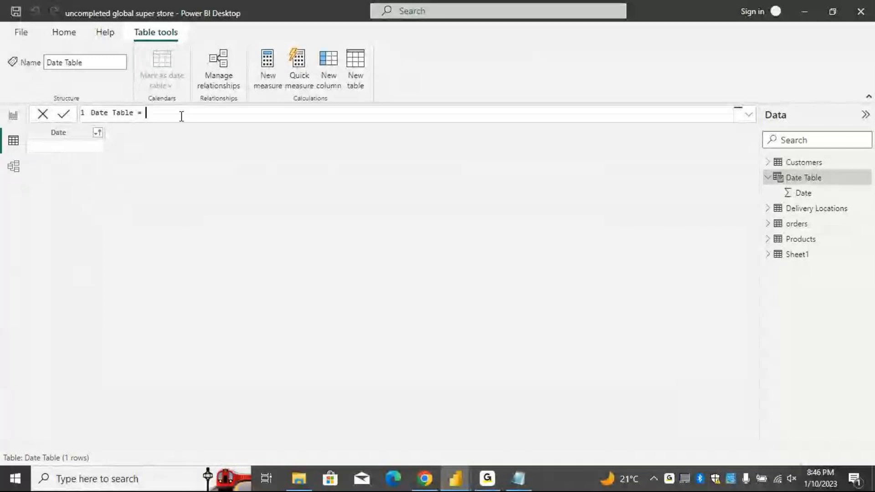
text(cal)
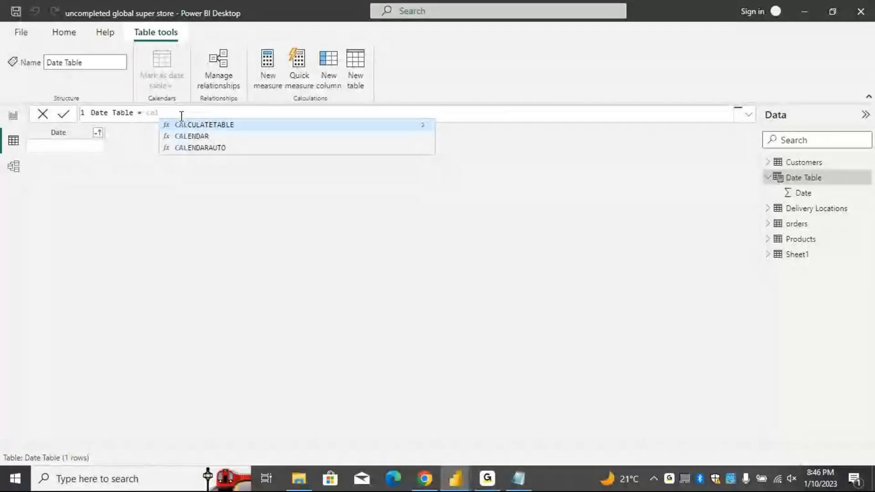
key(Down)
key(Down)
key(Tab)
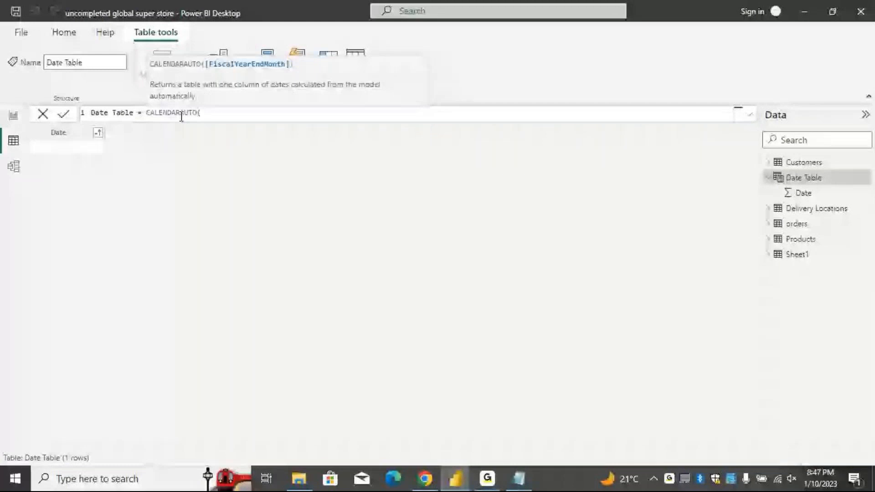
text(1)
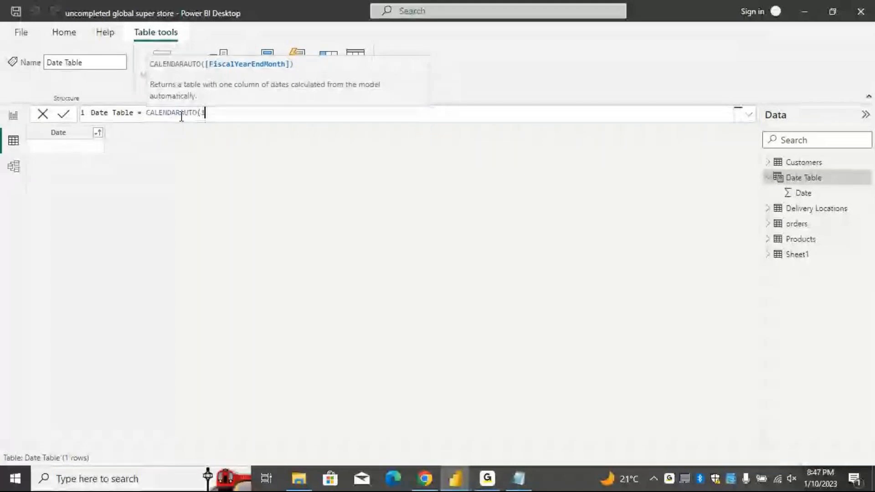
text(2)
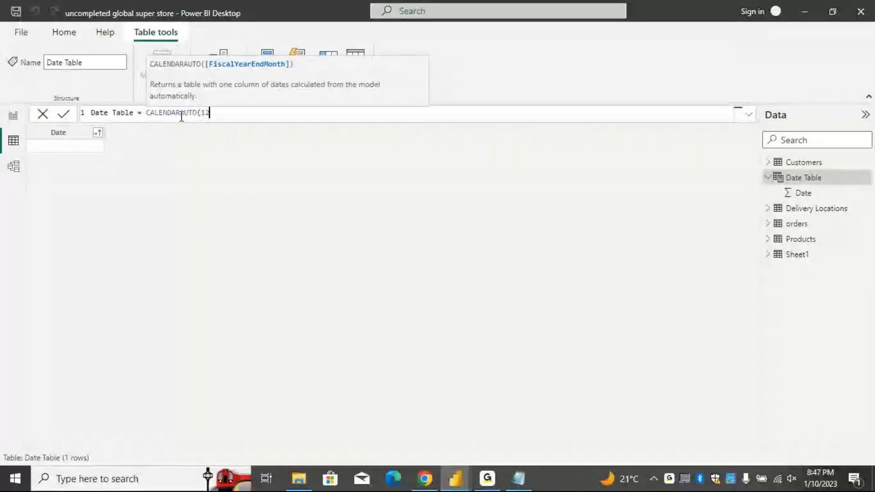
text())
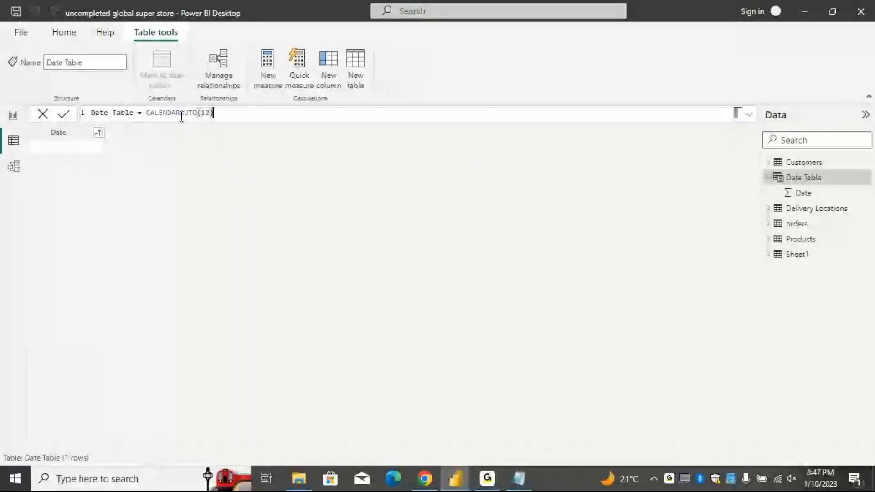
key(Return)
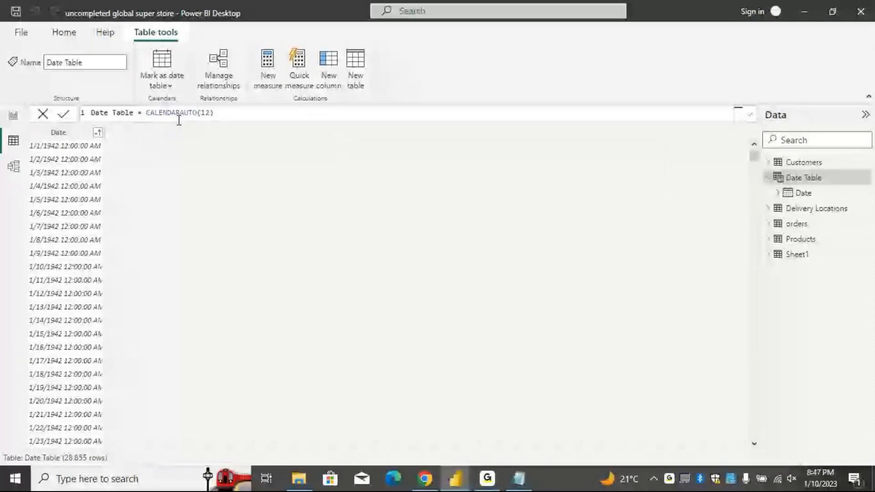
click(237, 115)
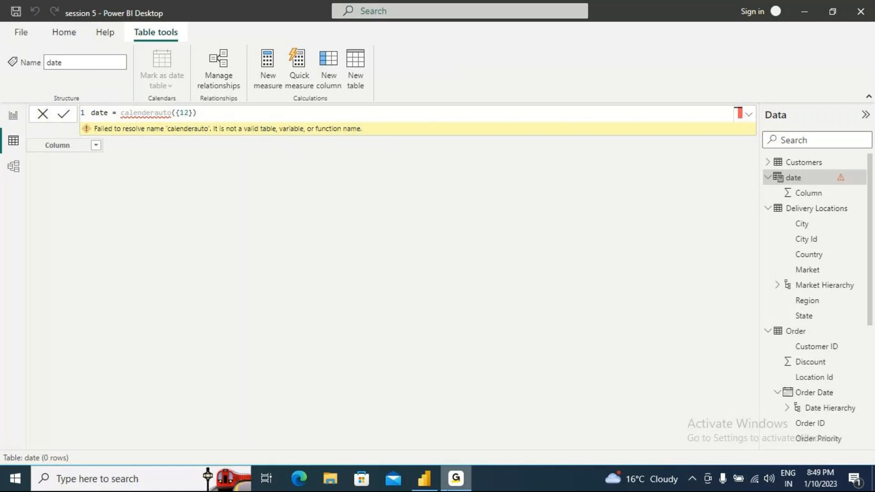
Correct the date table's formula in the session 5 model to date = CALENDARAUTO(12) and commit it
click(212, 113)
key(BackSpace)
key(BackSpace)
key(BackSpace)
key(BackSpace)
key(BackSpace)
key(BackSpace)
key(Escape)
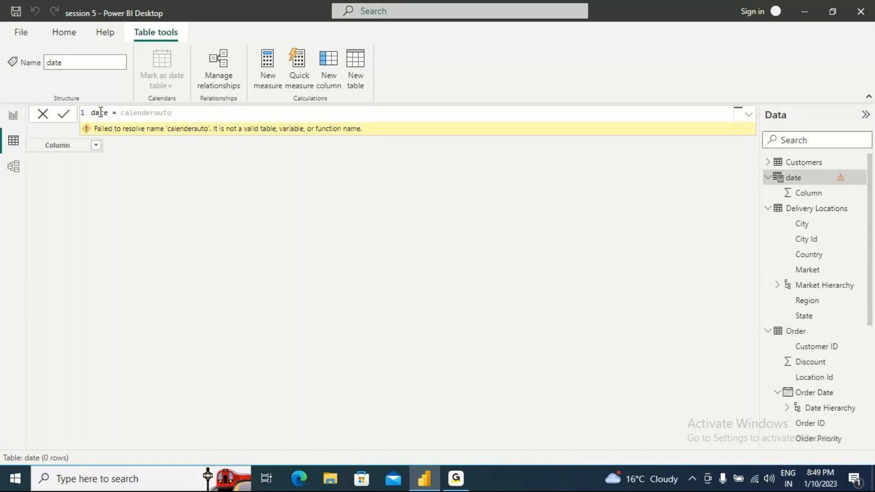
key(BackSpace)
key(BackSpace)
key(BackSpace)
key(BackSpace)
key(BackSpace)
key(BackSpace)
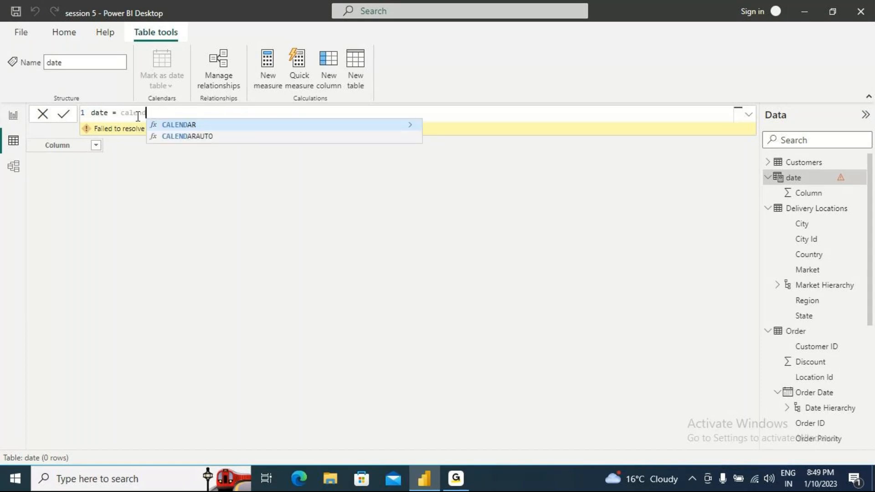
click(174, 137)
text(12)
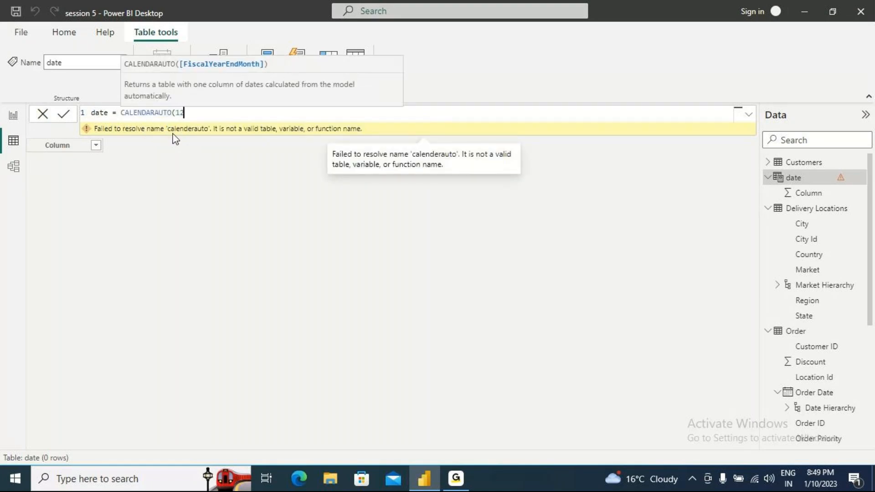
text())
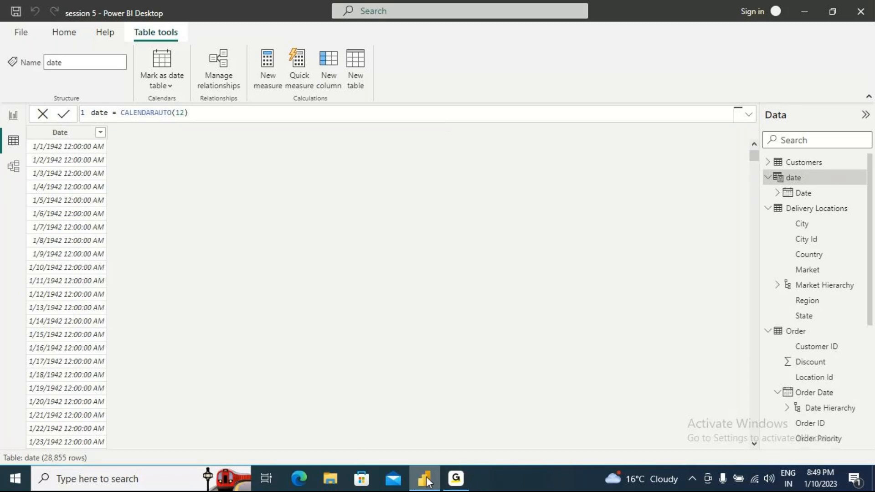
Add a calculated column to the date table and start its formula as month=date
click(331, 62)
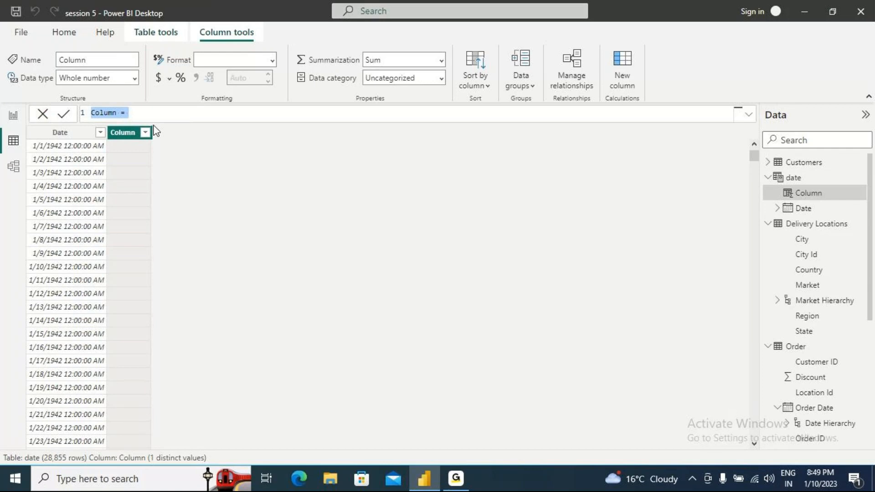
text(month)
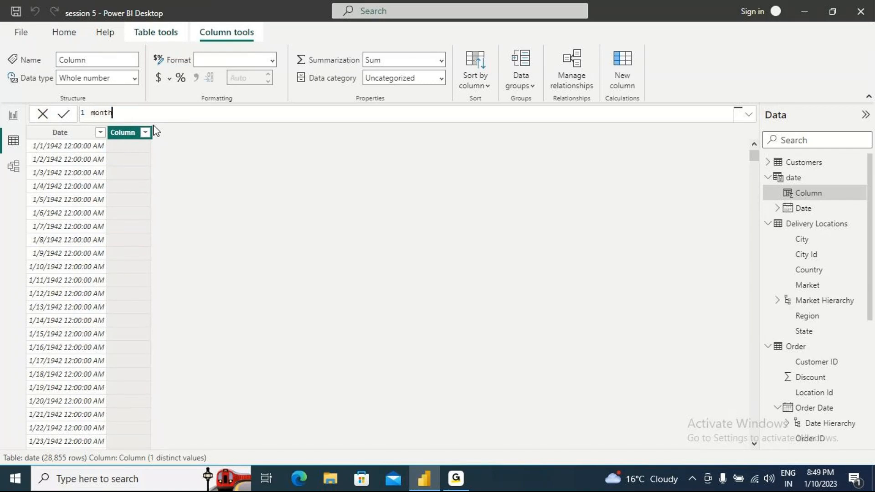
text(=date)
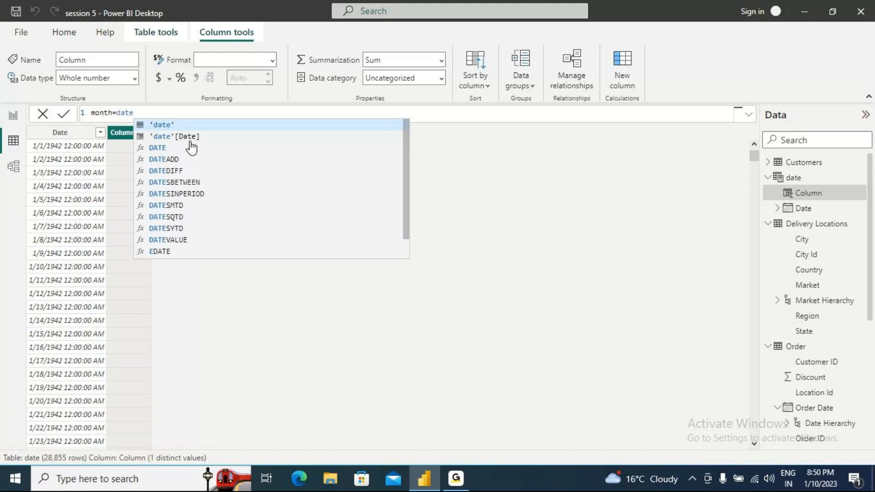
text(tab)
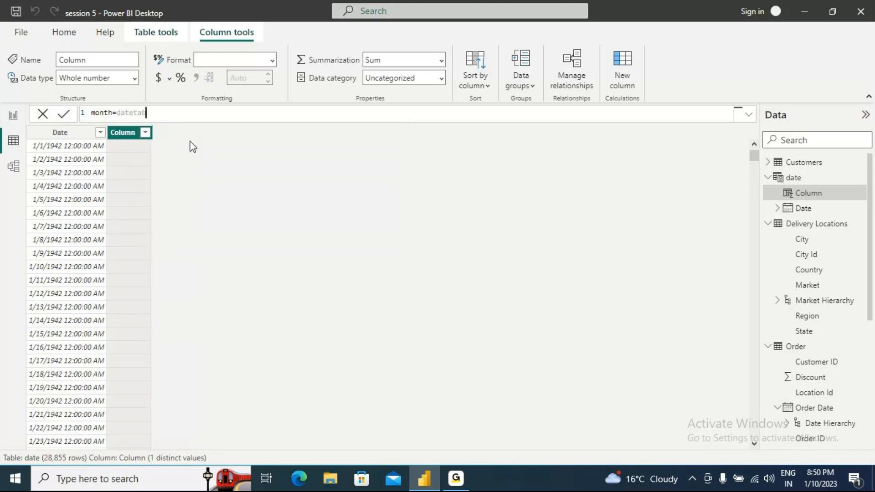
text(le)
key(BackSpace)
key(BackSpace)
key(BackSpace)
key(BackSpace)
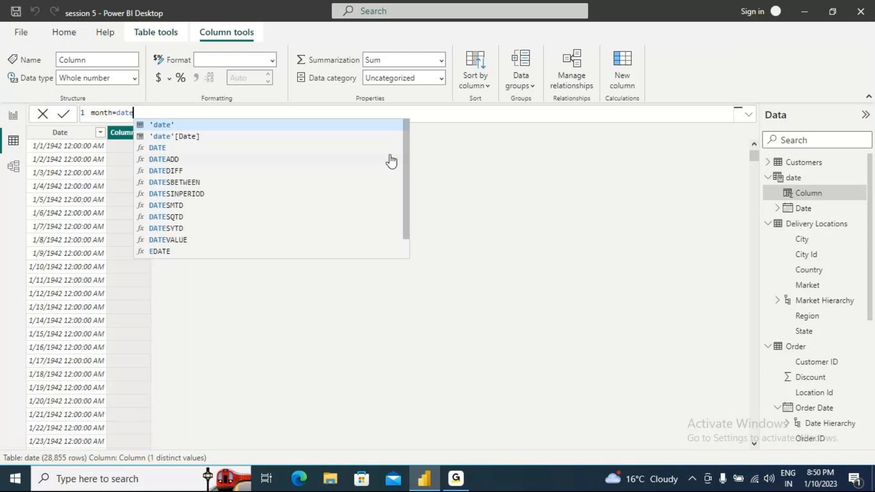
Complete the month column's formula as 'date'[Date].[Month] and commit it
drag(408, 165, 406, 217)
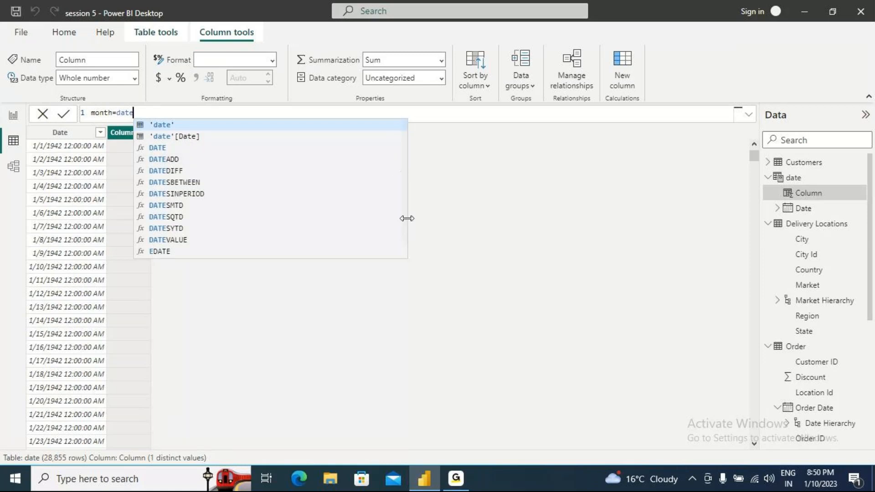
click(183, 137)
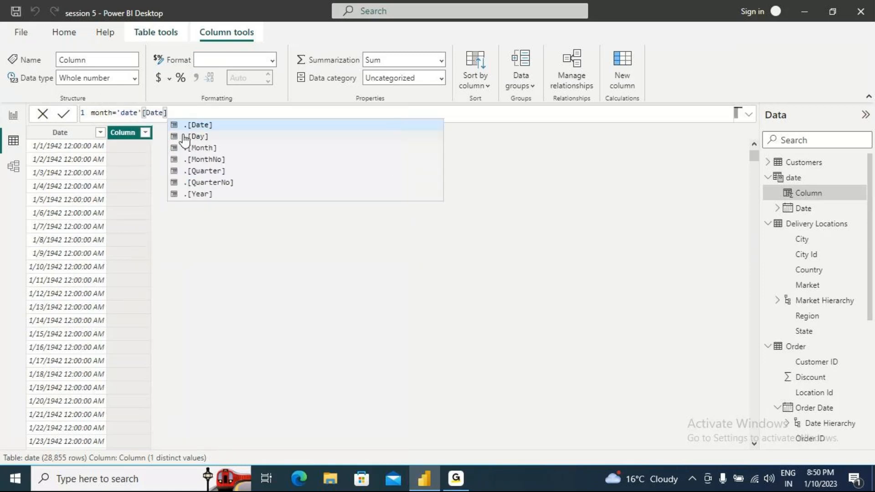
click(208, 148)
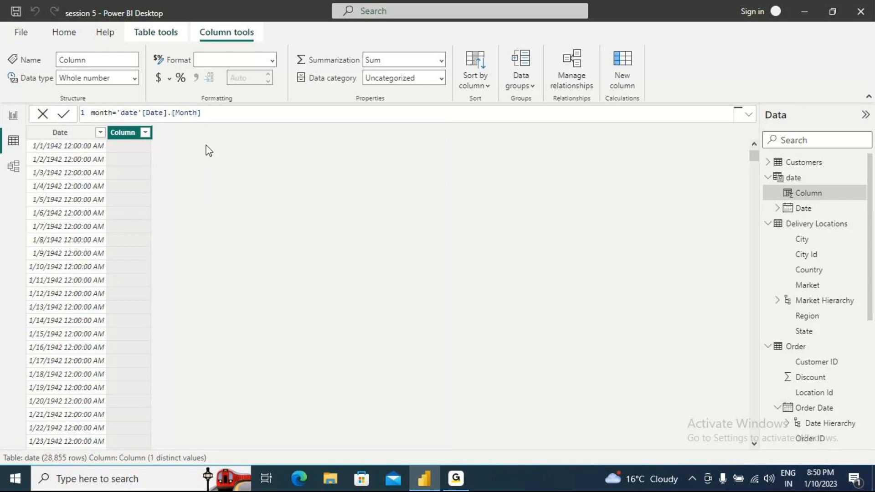
key(Return)
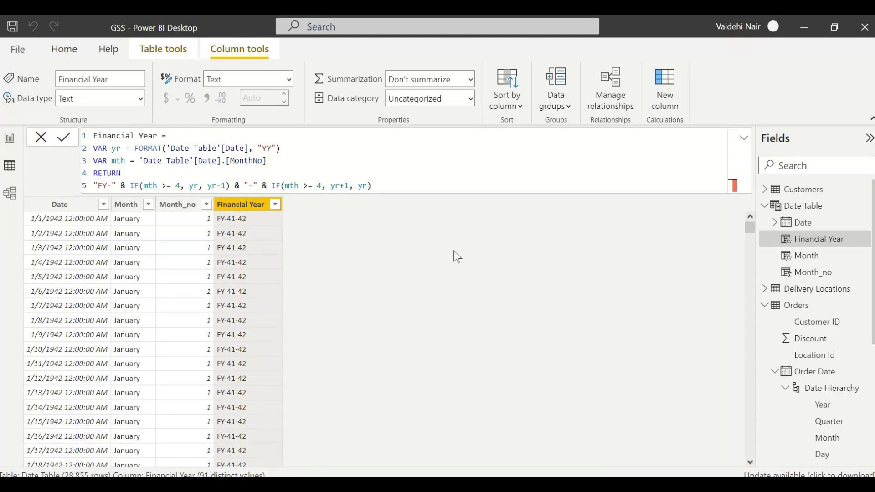
Review the formulas of the Month_no and Month columns in the GSS model's Date Table
click(180, 205)
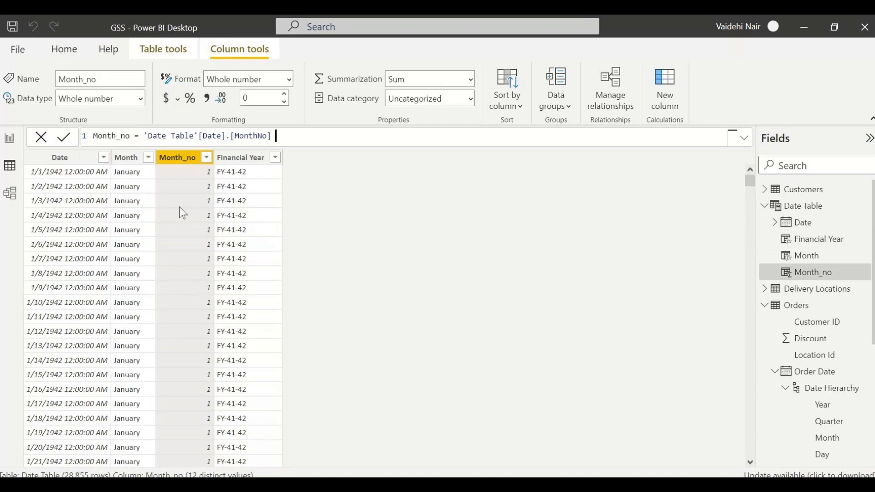
drag(293, 139, 85, 142)
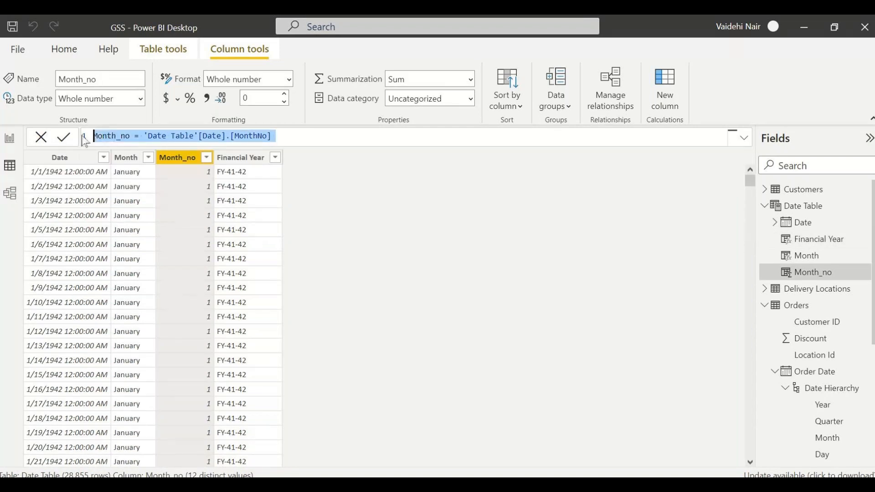
click(427, 315)
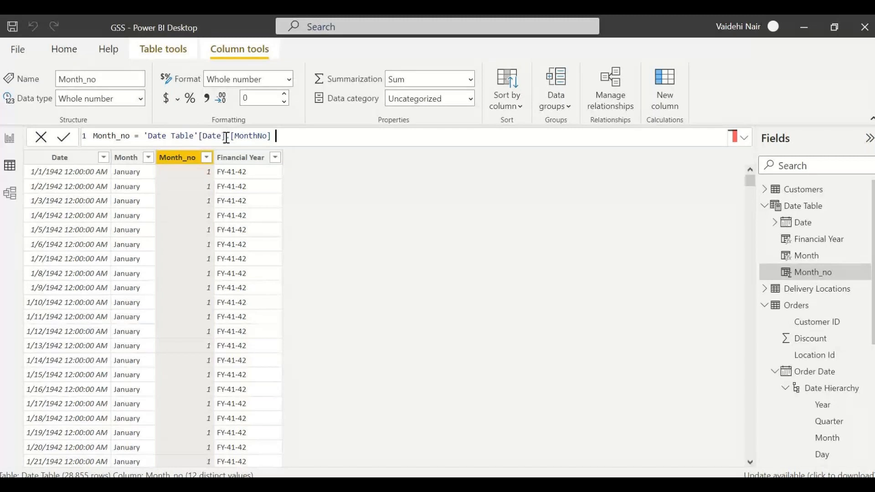
click(121, 160)
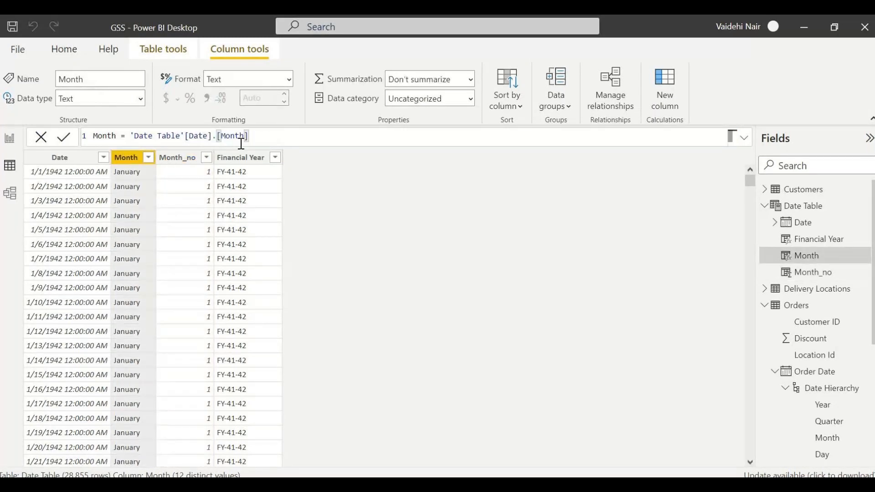
drag(259, 137, 135, 139)
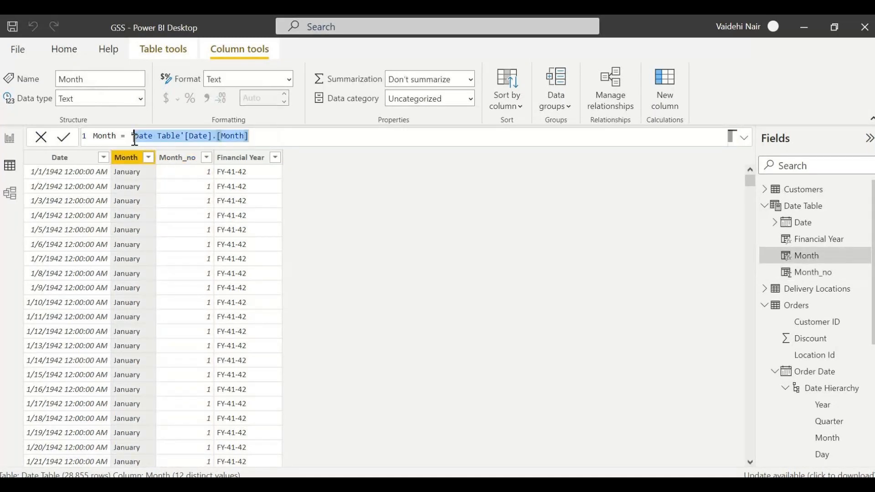
click(187, 158)
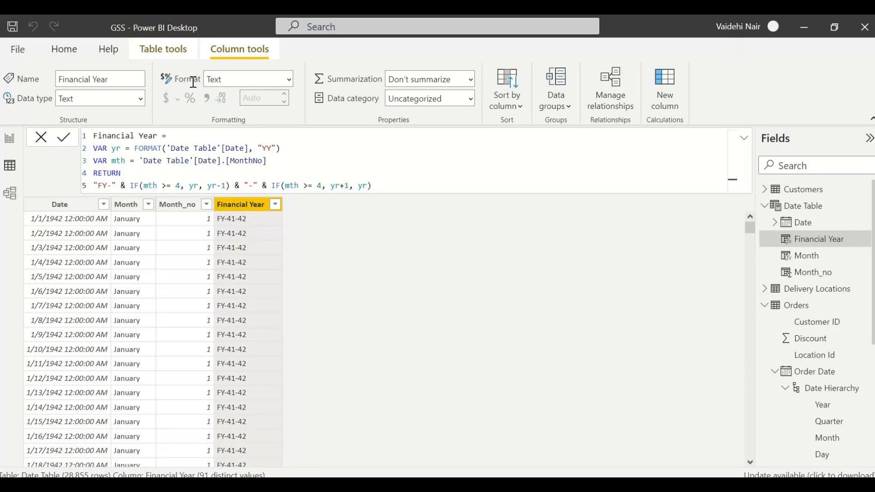
Examine the Financial Year formula as a whole, including its MonthNo variable and the RETURN expression
click(414, 183)
drag(372, 185, 93, 136)
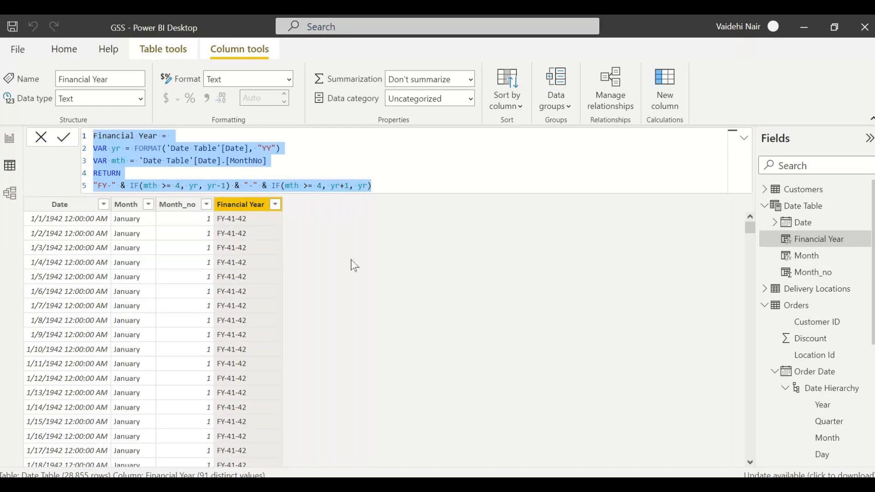
click(436, 166)
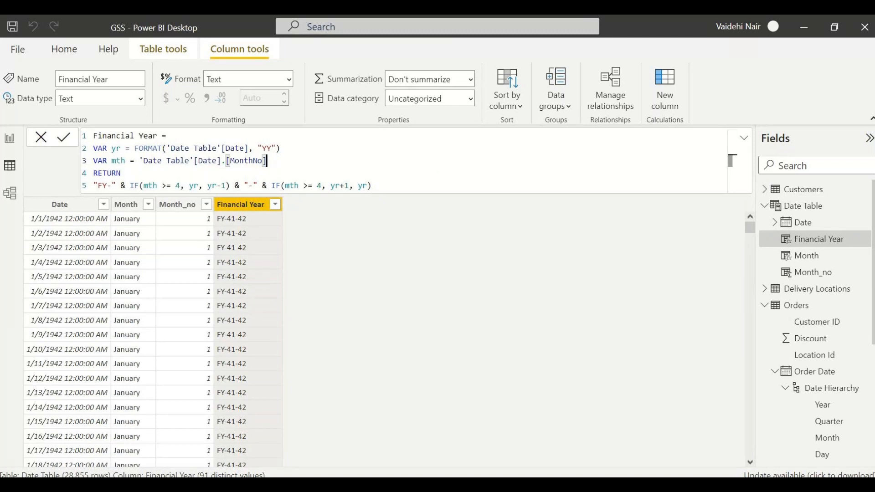
key(ctrl+a)
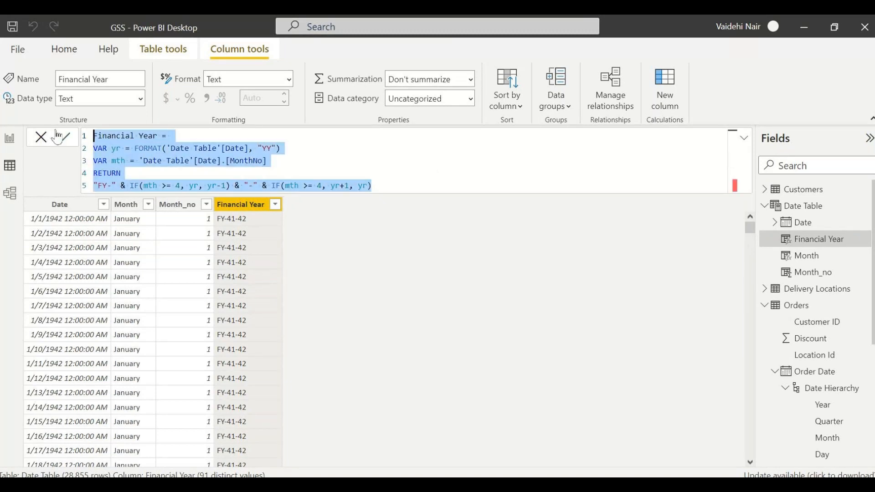
click(409, 160)
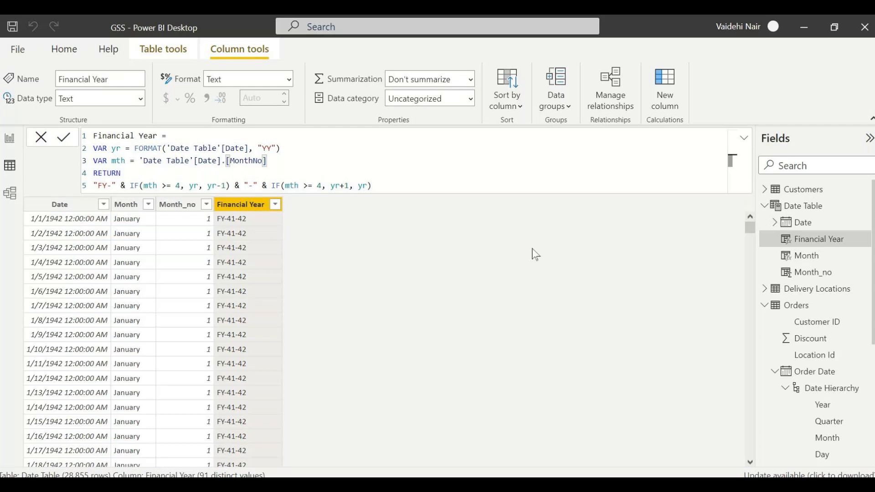
drag(306, 162, 199, 155)
click(477, 301)
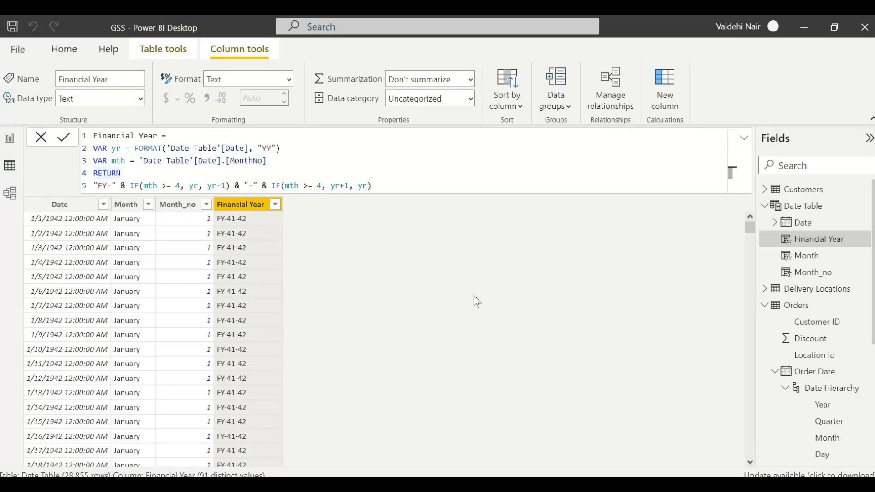
click(400, 184)
key(shift+Up)
key(shift+Home)
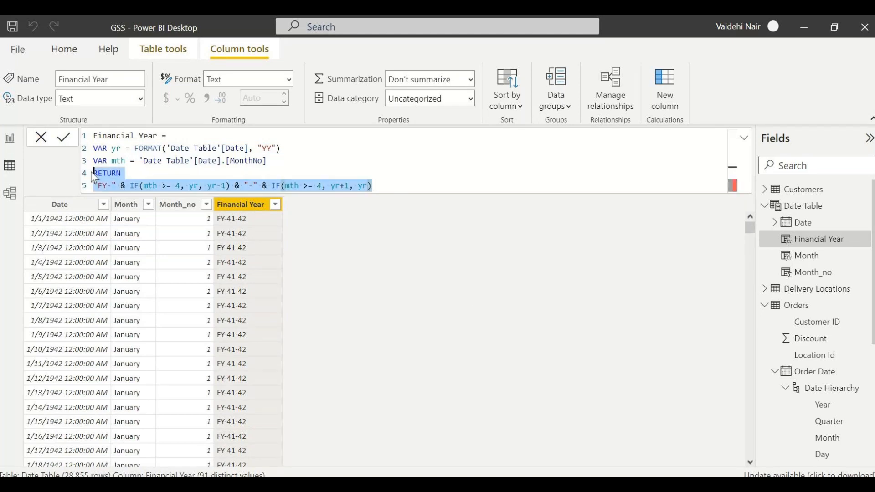
click(430, 166)
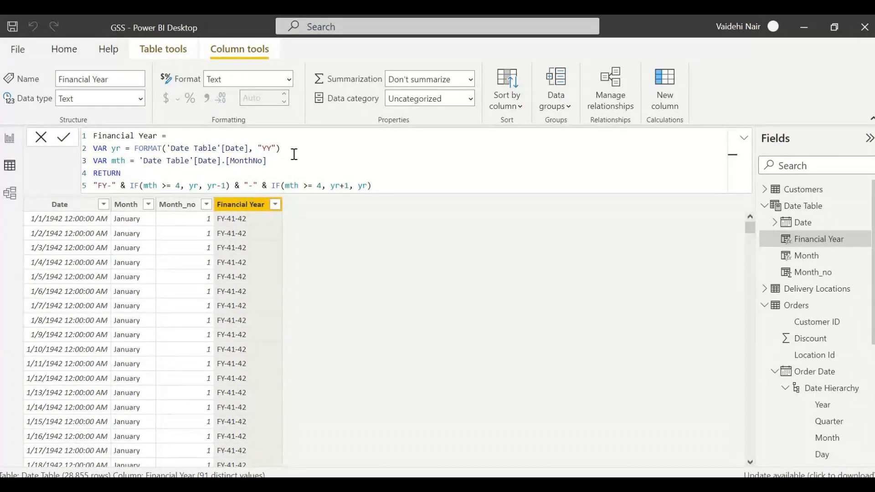
Try 'Date Table'[Month_no] in place of the mth variable in the first IF of the Financial Year formula
drag(266, 160, 98, 160)
click(156, 185)
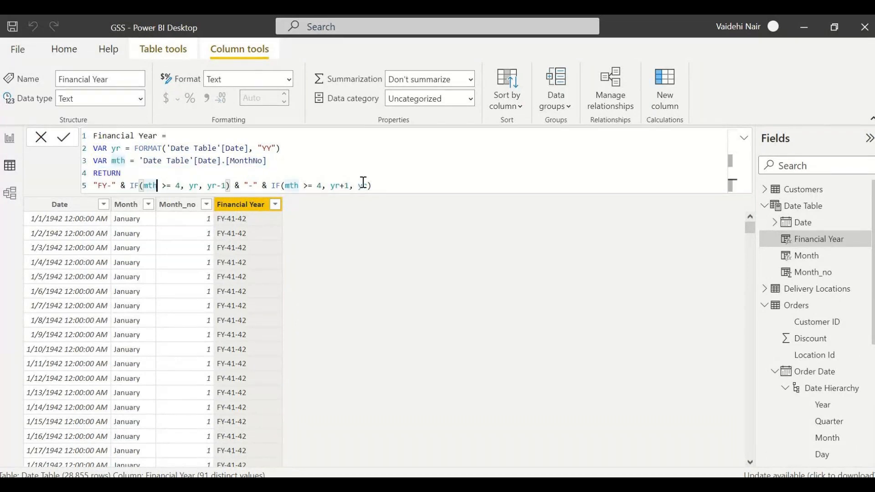
key(BackSpace)
key(BackSpace)
key(BackSpace)
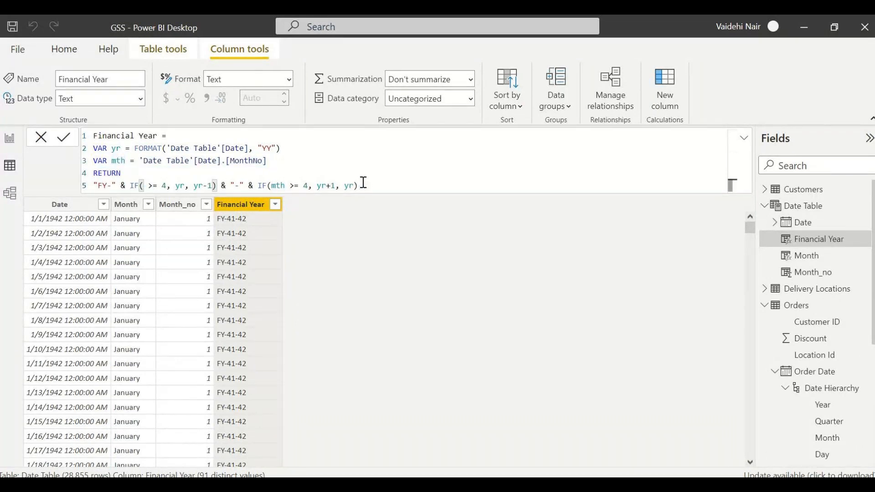
text(mon)
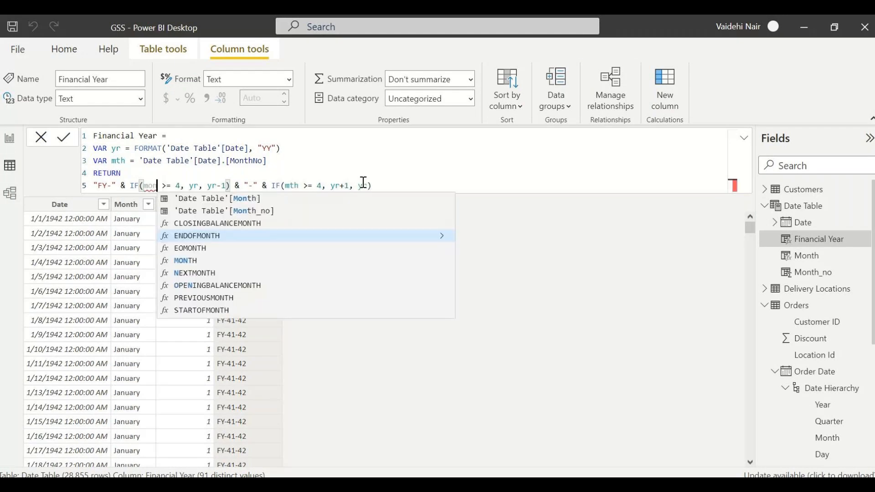
key(Up)
key(Up)
key(Tab)
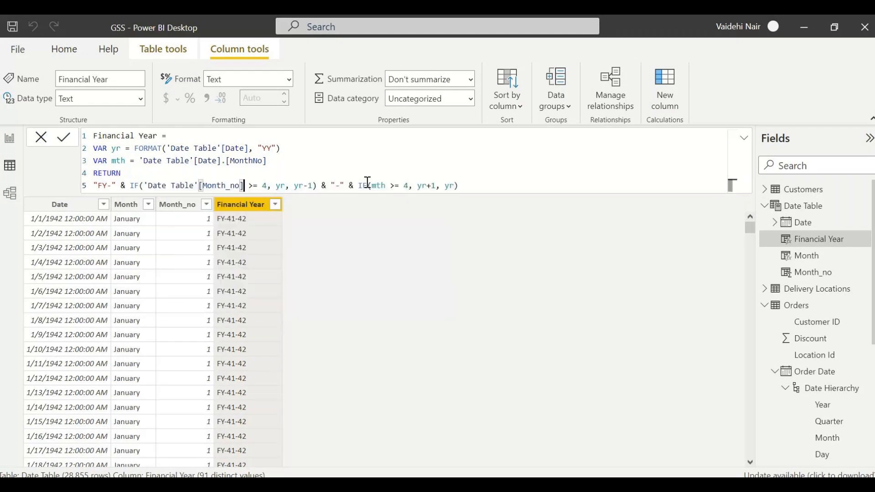
Restore the mth variable in the first IF condition in place of the direct Month_no column reference
drag(246, 186, 148, 187)
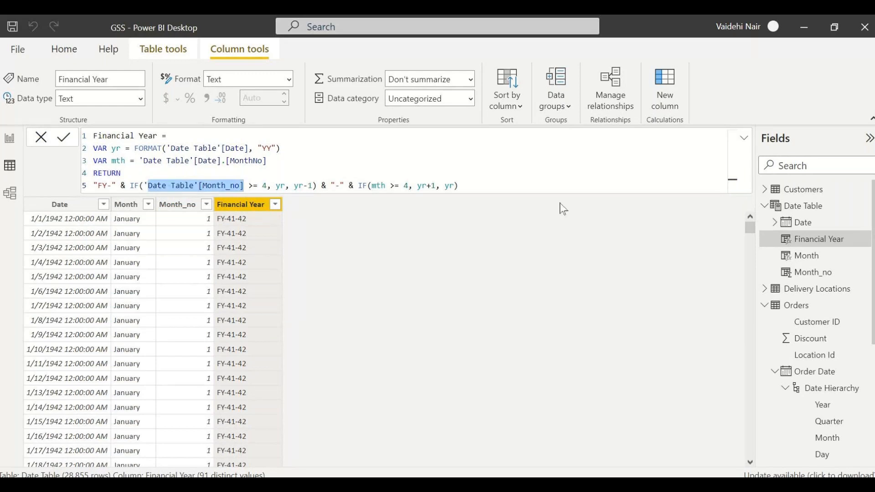
key(BackSpace)
key(BackSpace)
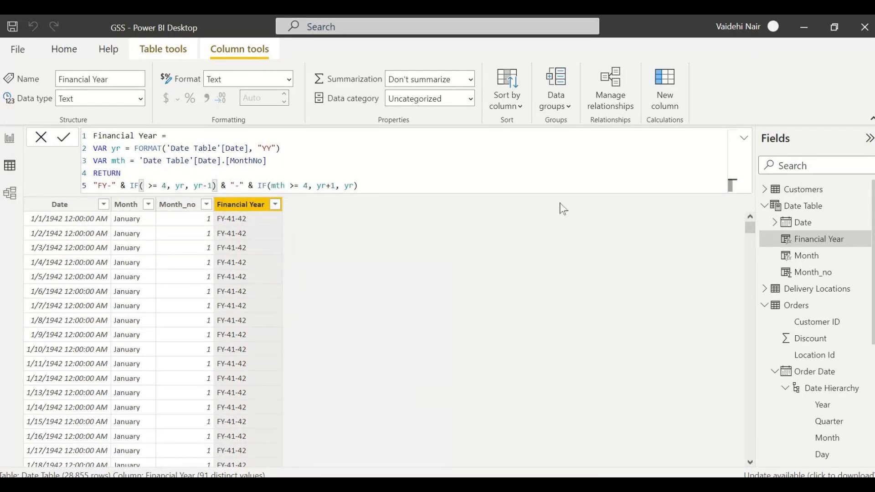
text(mth)
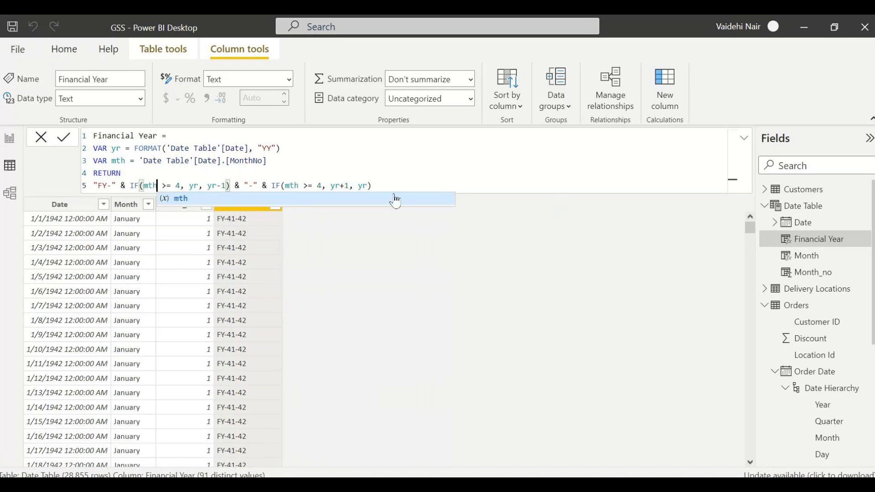
Examine the yr and mth variable declarations in the Financial Year formula
drag(301, 150, 108, 135)
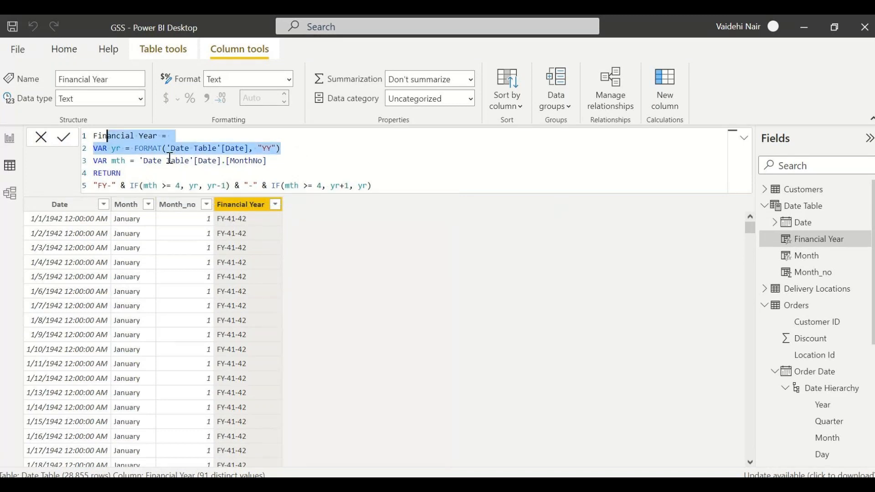
click(169, 159)
drag(292, 149, 93, 148)
click(371, 158)
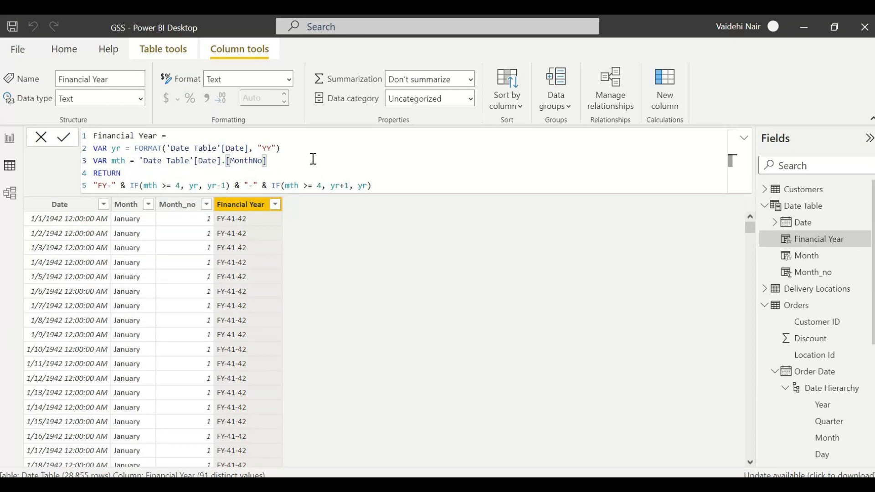
click(431, 186)
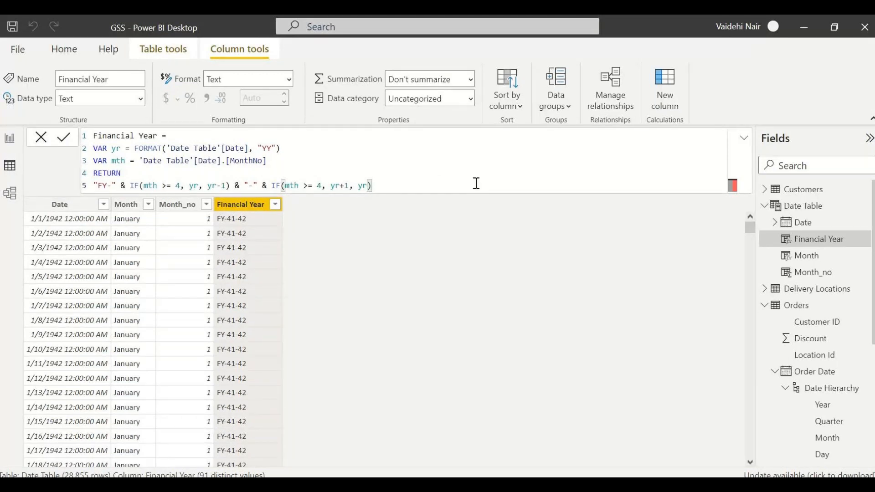
Examine the RETURN expression's IF conditions, year results and the & operators joining its parts
click(155, 186)
double_click(154, 186)
click(151, 187)
click(410, 180)
double_click(146, 184)
click(389, 180)
click(193, 189)
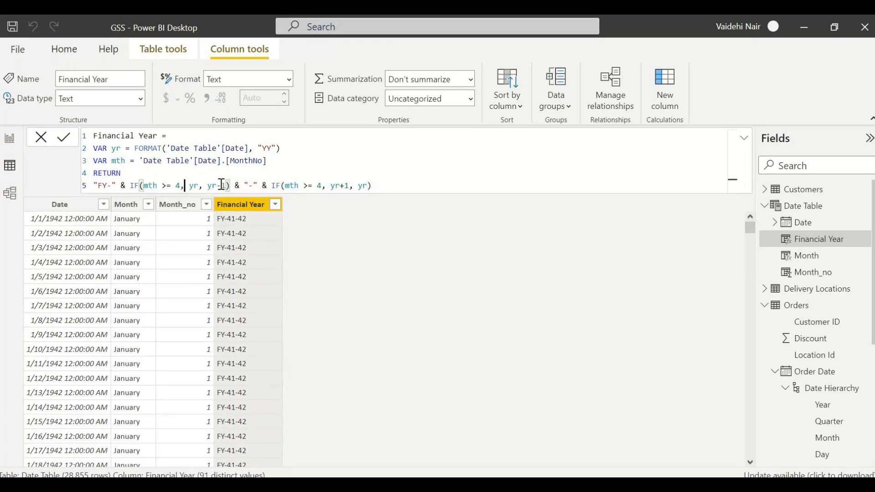
key(End)
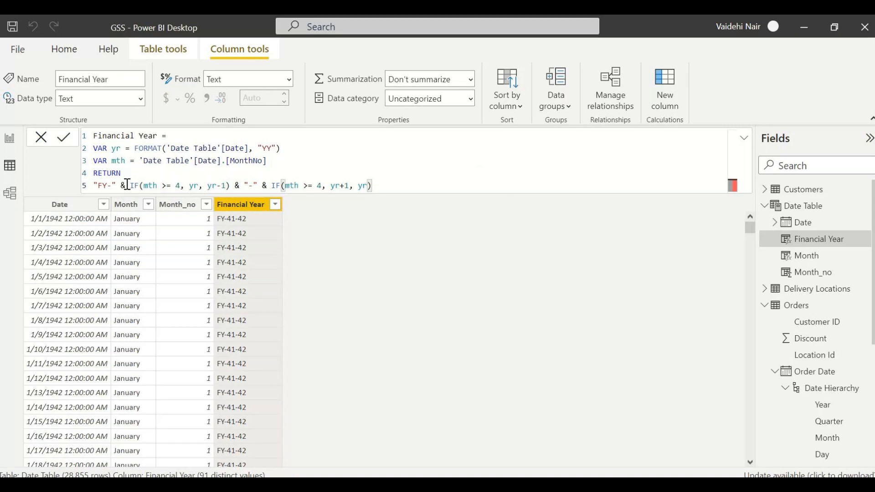
drag(127, 185, 118, 185)
drag(244, 186, 253, 185)
click(471, 186)
key(Return)
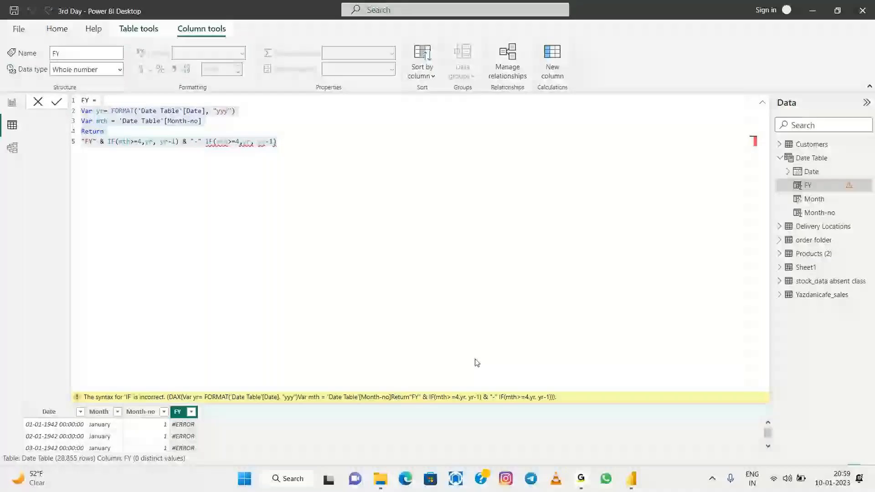
Remove and re-enter the & operator after "FY" in the 3rd Day model's FY formula
click(356, 145)
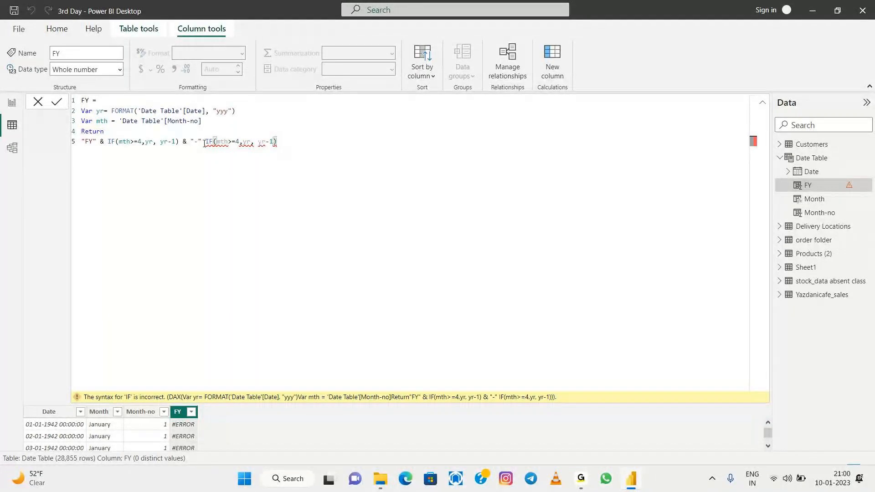
mouse_move(207, 144)
key(BackSpace)
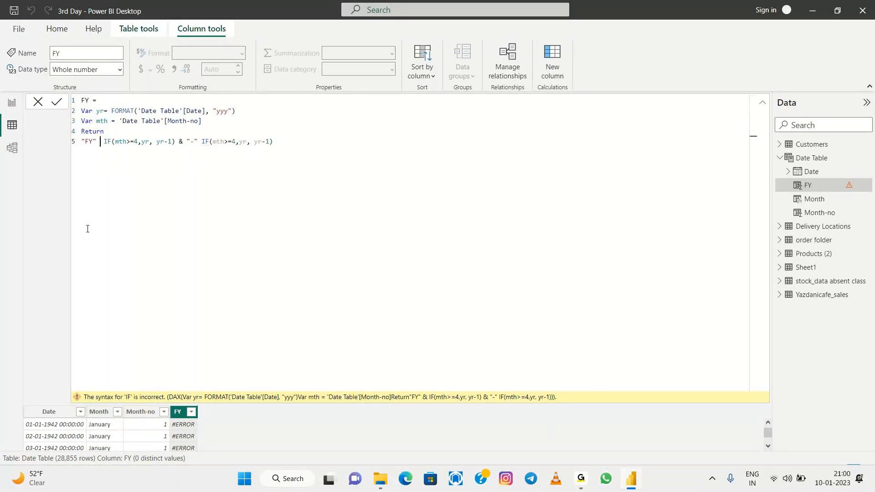
text(&)
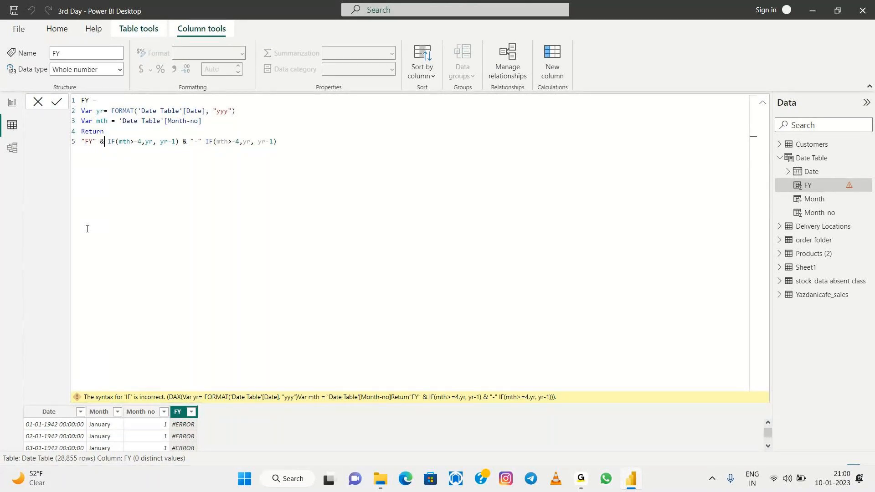
Insert the missing & operator between the "-" text and the second IF in the FY formula
key(Right)
key(Right)
key(Right)
key(Right)
key(Right)
key(Right)
key(Right)
key(Right)
key(Right)
key(Right)
key(Right)
key(Right)
key(Right)
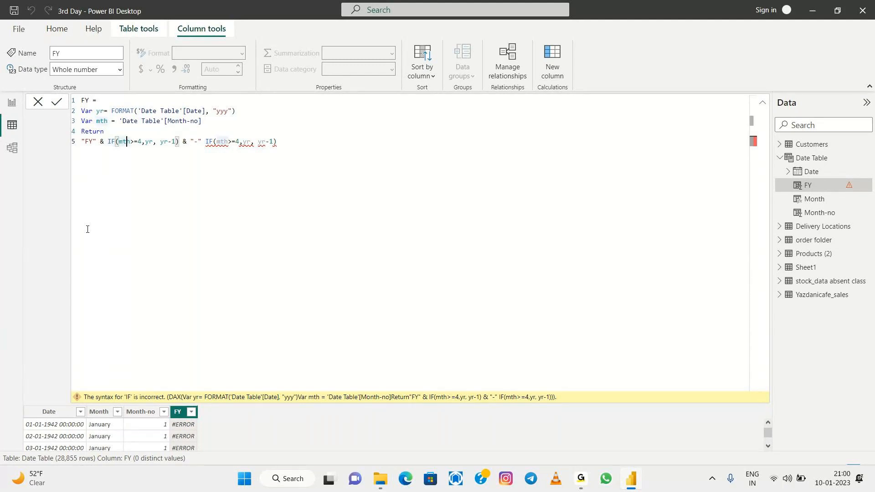
key(Right)
key(Right)
key(Right)
key(Right)
key(Right)
key(Right)
key(Right)
key(Right)
key(Right)
key(Right)
key(Right)
key(Right)
key(Right)
key(Right)
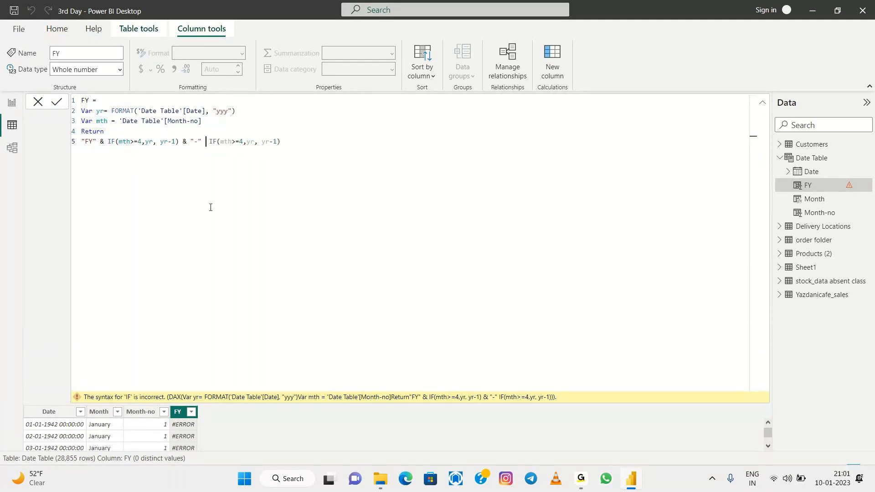
text(&)
click(308, 151)
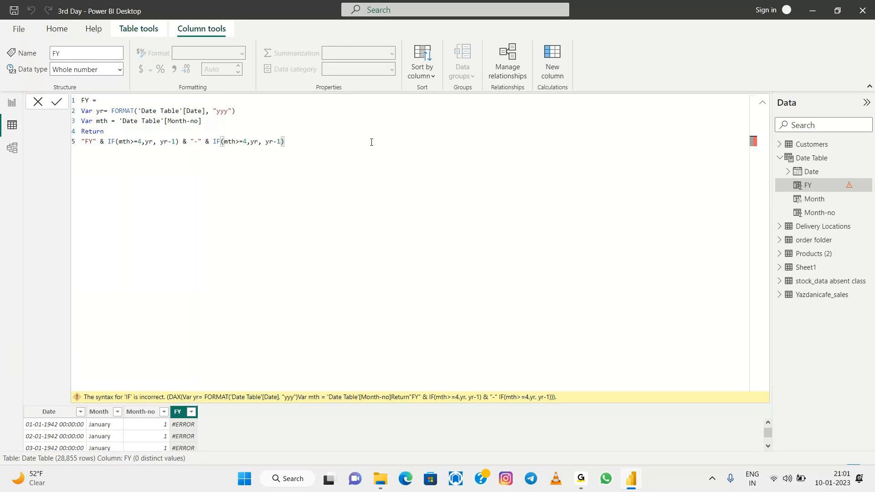
Change the second IF's true result to yr+1 and commit the FY formula
click(254, 141)
key(Right)
text(+1)
click(354, 154)
key(Return)
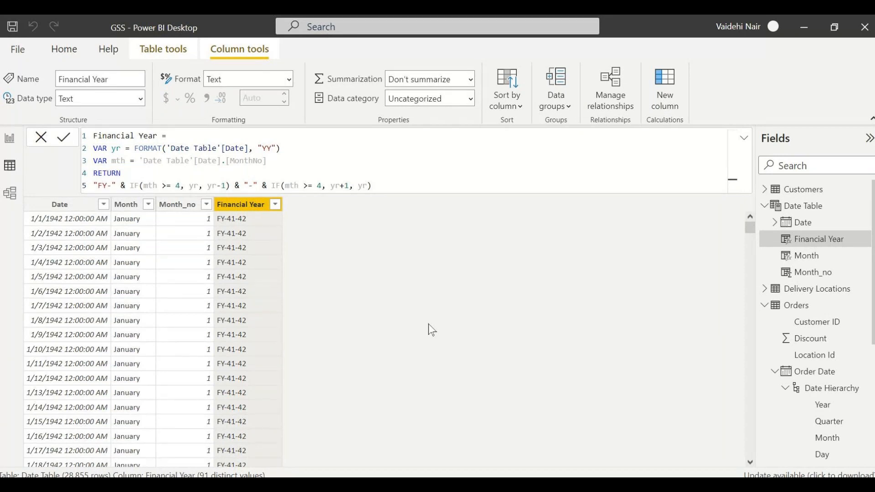
Add a calculated column to the GSS model's Date Table, starting its formula with Quarter = and a VAR qtr = declaration
click(400, 185)
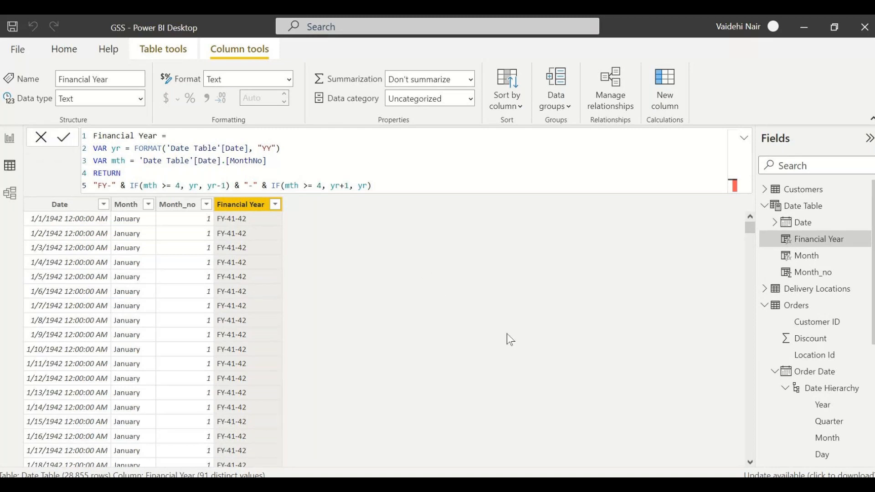
click(673, 109)
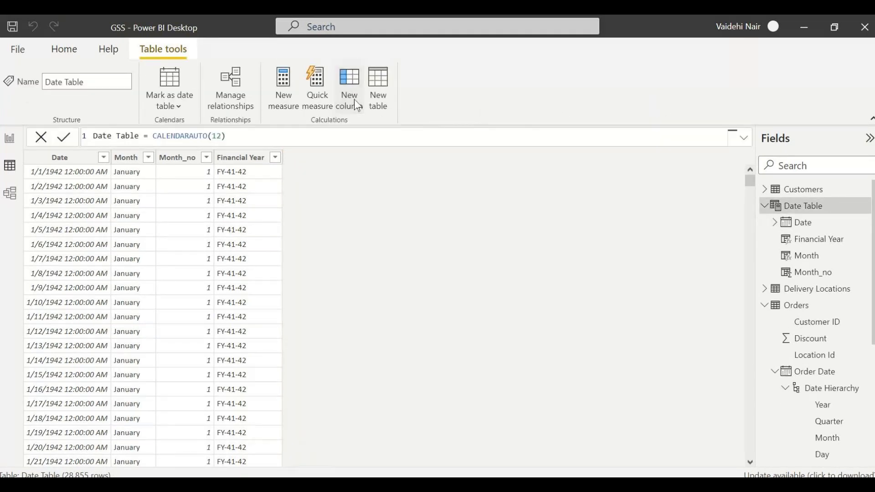
click(354, 99)
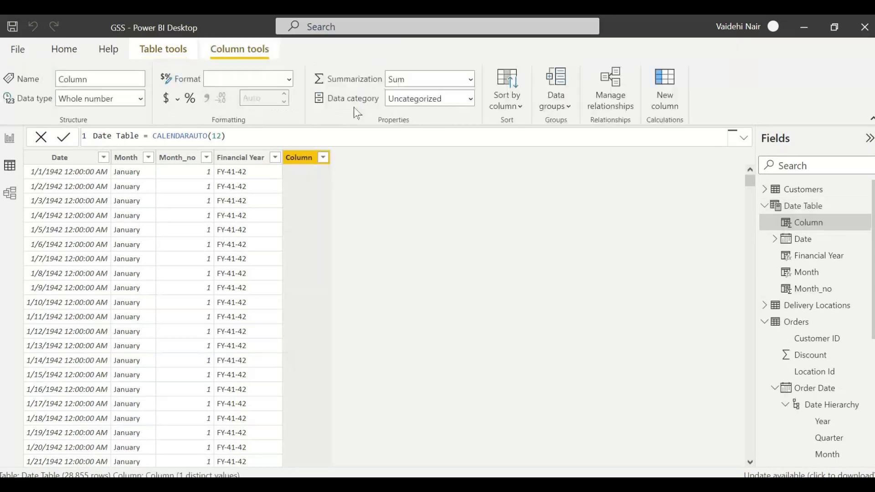
click(745, 138)
key(BackSpace)
text(Quarte)
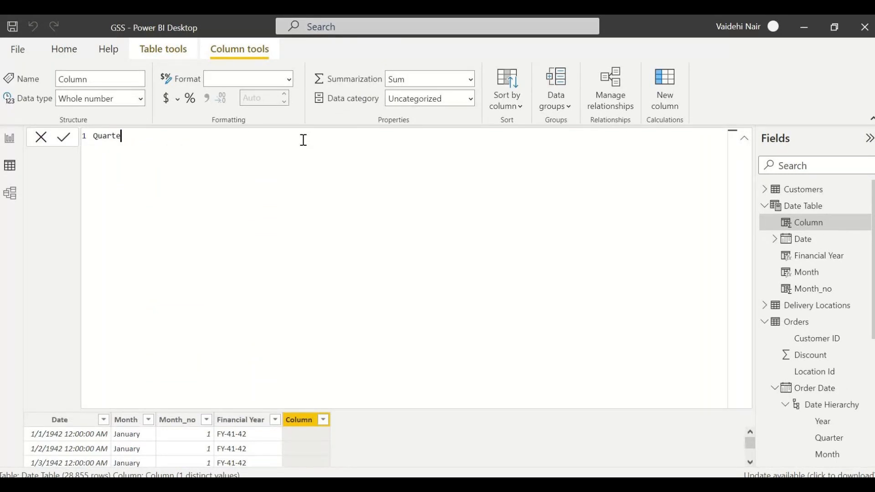
text(r =)
key(Return)
key(Return)
text(VAR qtr =)
text(IF()
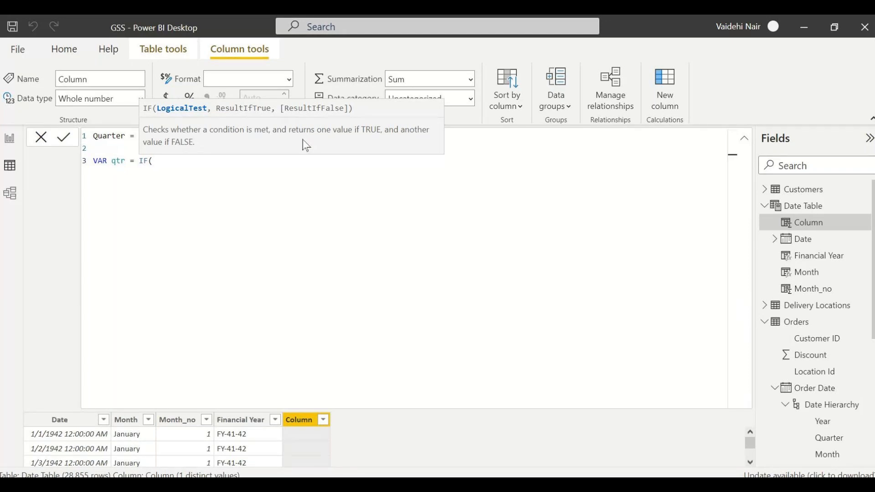
key(BackSpace)
key(BackSpace)
key(BackSpace)
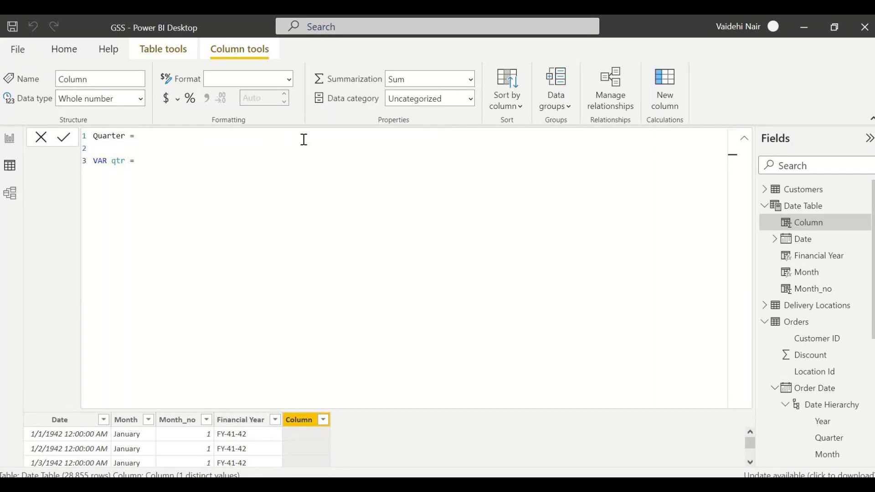
Assign 'Date Table'[Date].[Quarter] to the qtr variable
text(date)
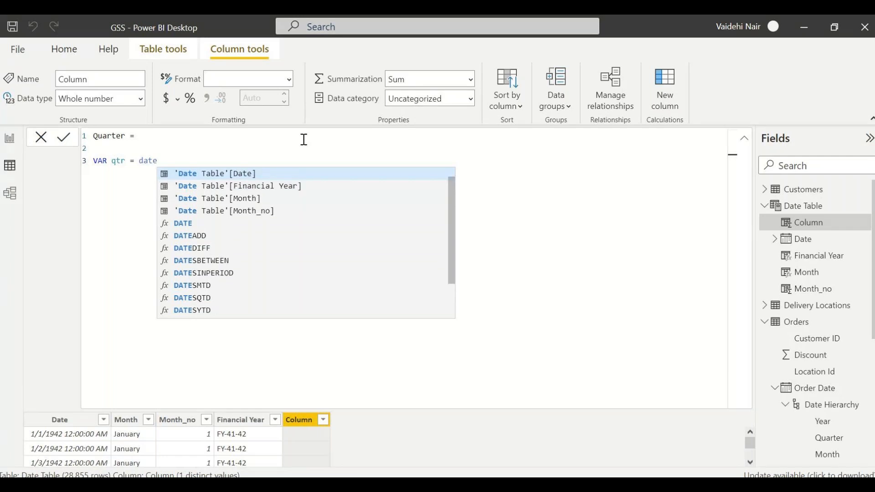
key(Tab)
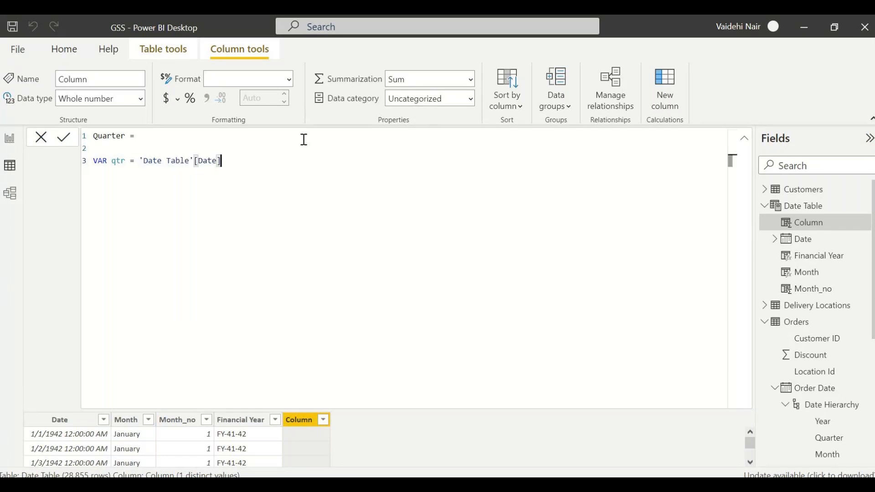
text(.)
key(Down)
key(Down)
key(Down)
key(Down)
key(Tab)
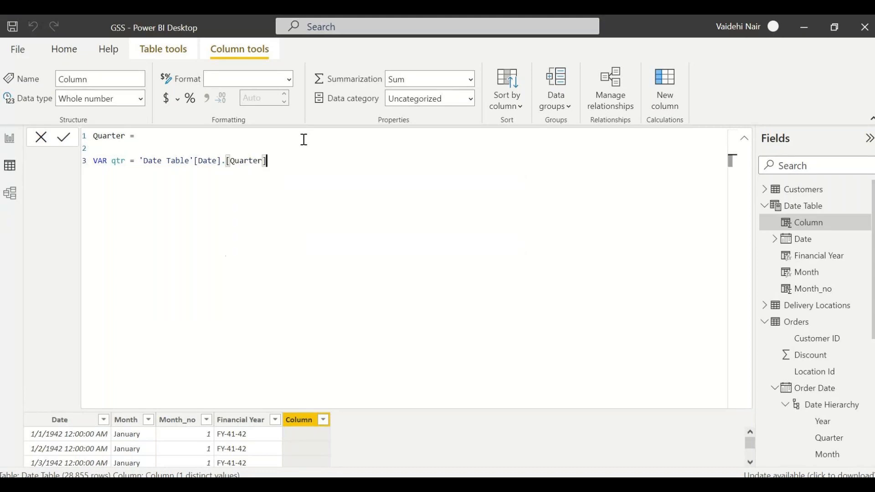
Append - 1 to the qtr expression and start the RETURN clause two lines below
text(- )
text(3)
key(BackSpace)
text(1)
key(shift+Return)
key(shift+Return)
text(RETU)
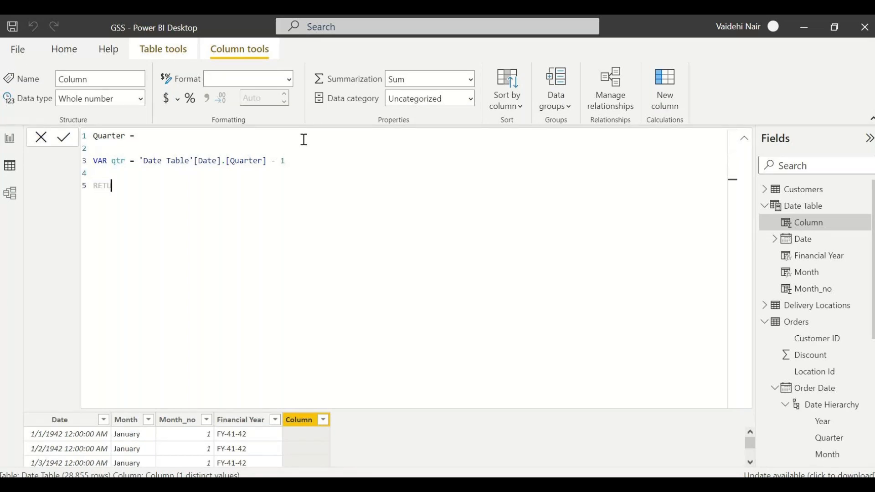
Complete the Quarter column formula with RETURN qtr and apply it
text(Rn qr)
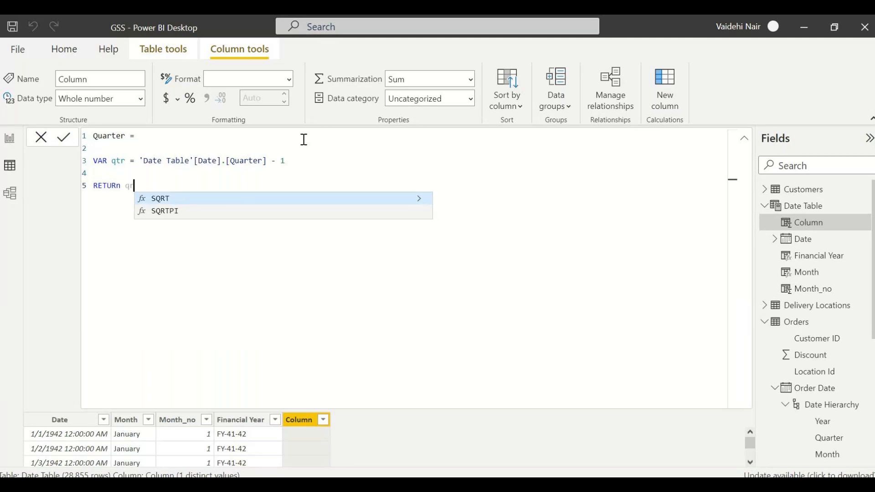
key(BackSpace)
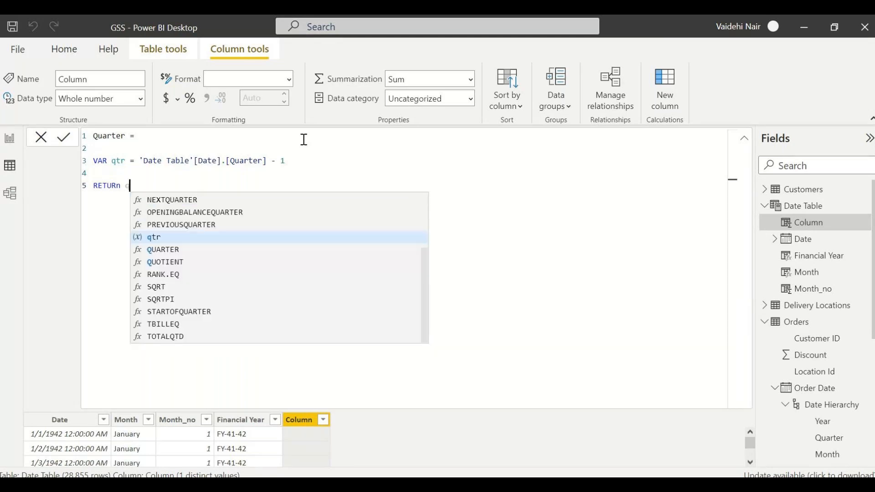
text(tr)
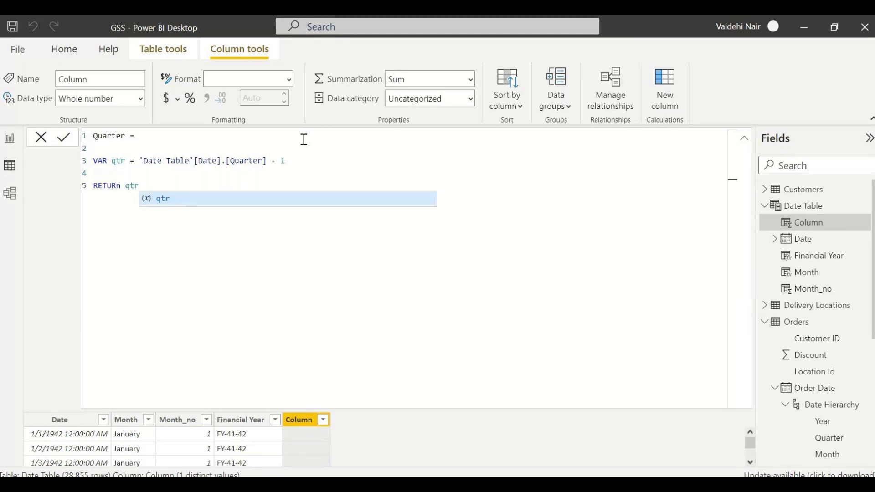
double_click(117, 185)
text(RETURN)
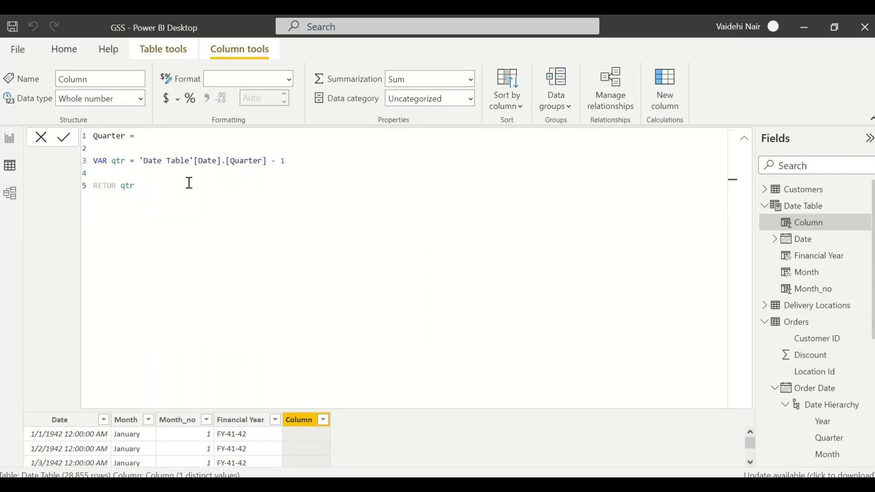
key(Return)
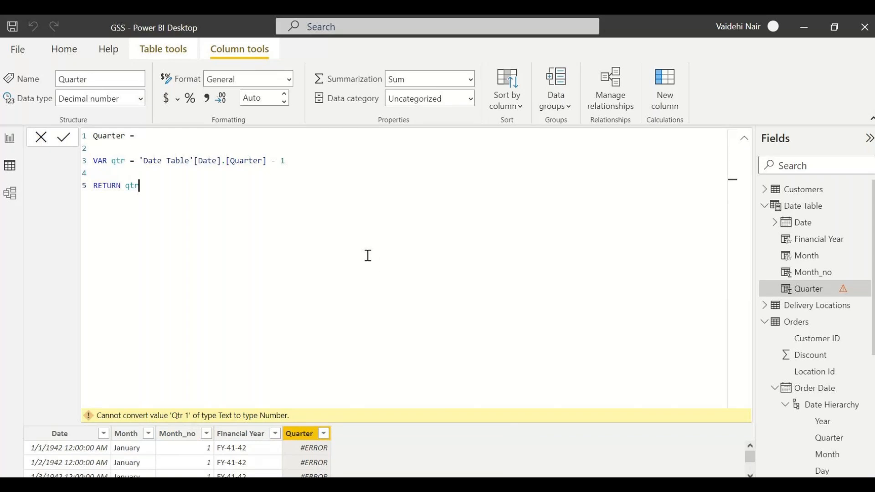
Set the Quarter column's data type to Text and change the return expression to "QTR " & qtr
click(142, 100)
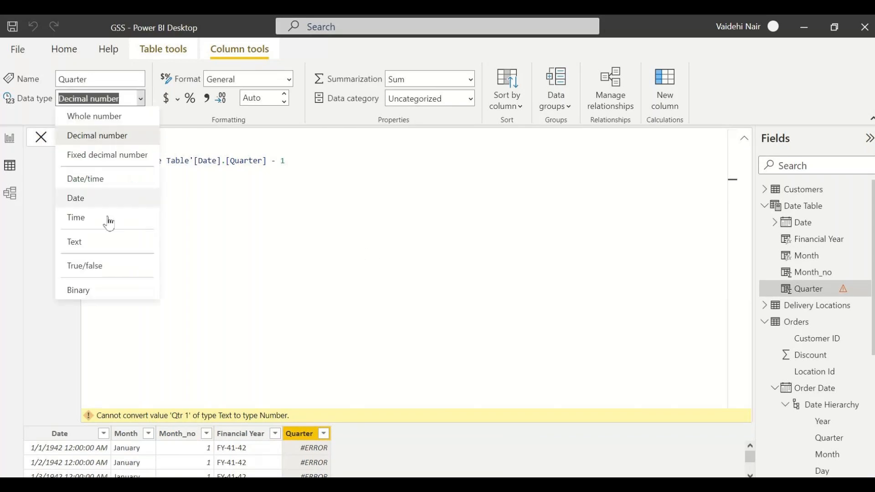
click(97, 242)
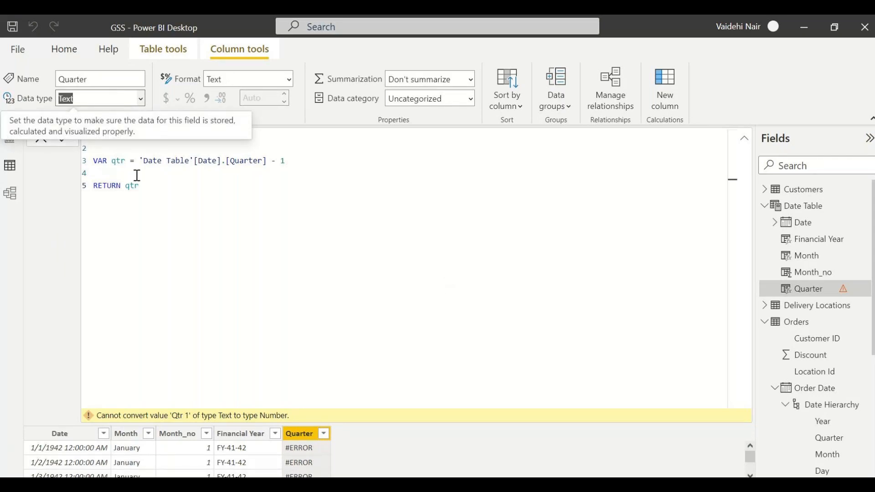
click(127, 185)
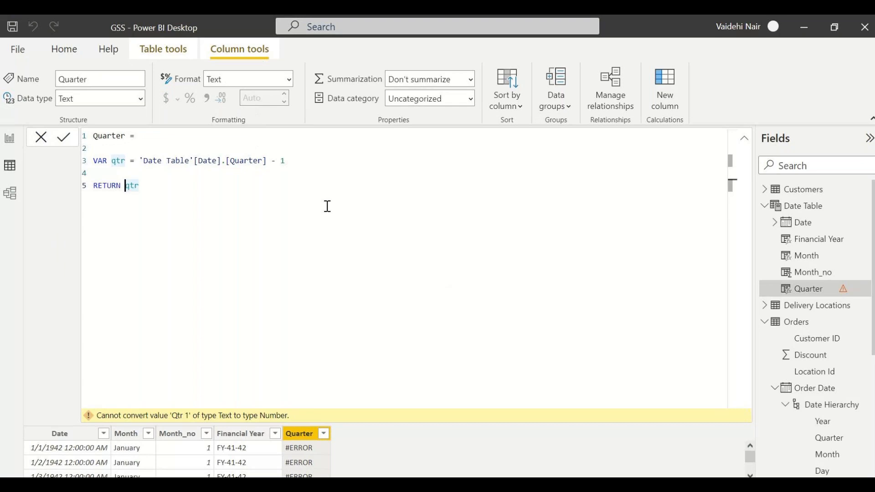
text("QTR)
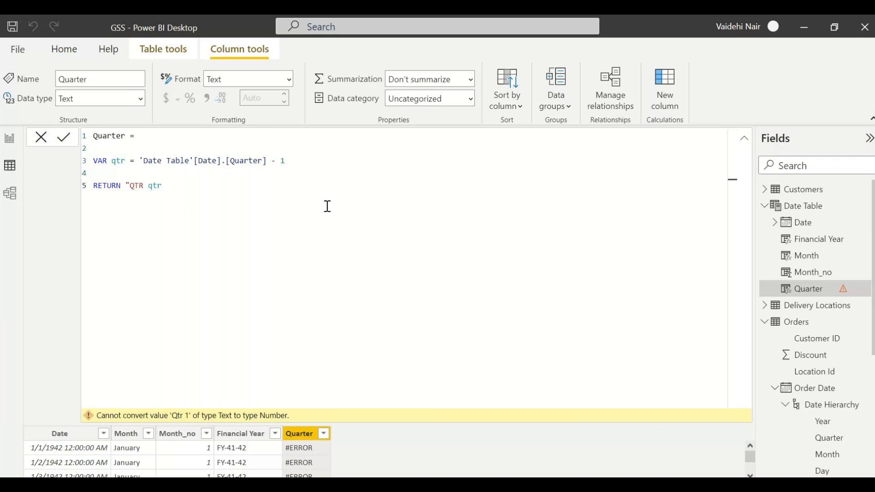
text( " &)
drag(268, 161, 222, 161)
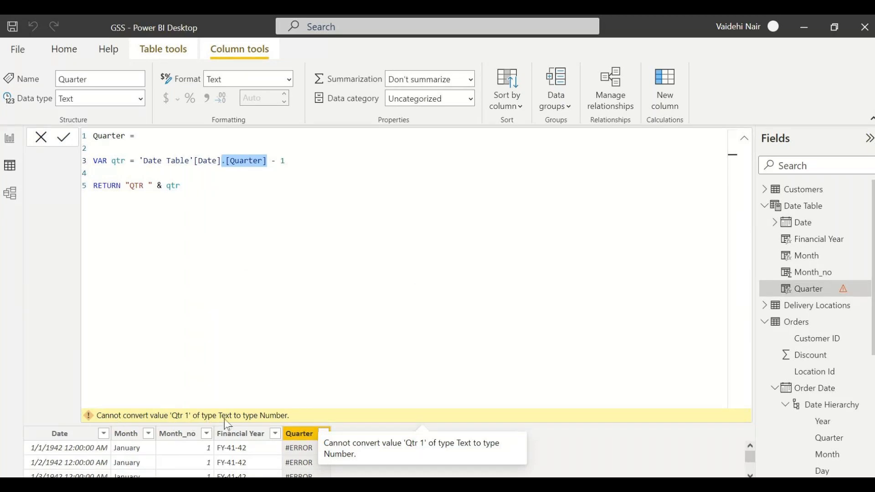
drag(221, 161, 268, 162)
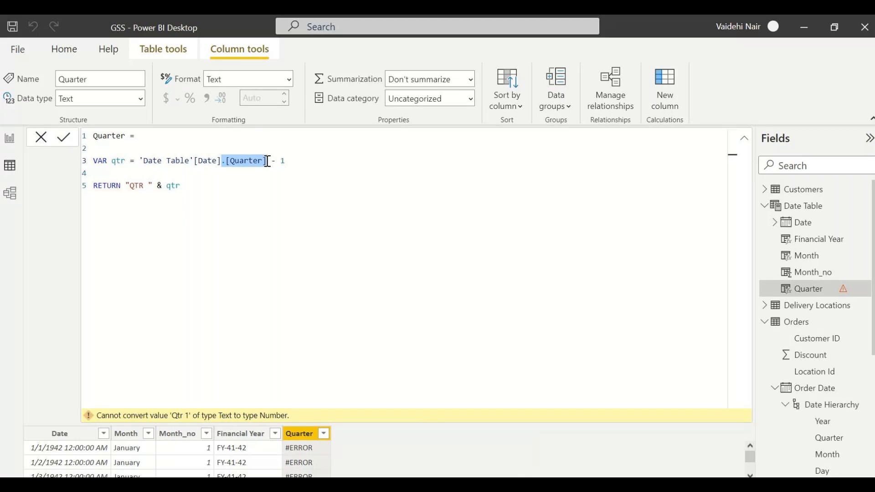
Replace the Quarter column's expression with 'Date Table'[Date].[Quarter], apply it, and check the resulting rows
drag(205, 187, 153, 140)
key(BackSpace)
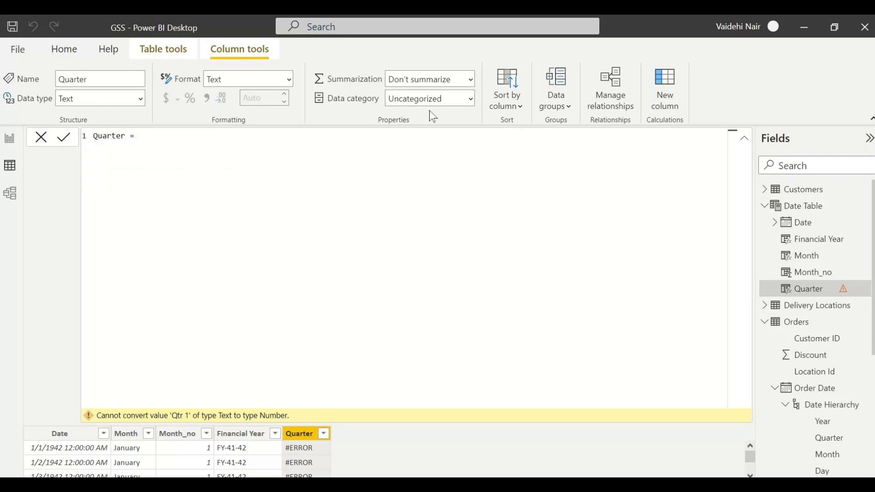
text(date)
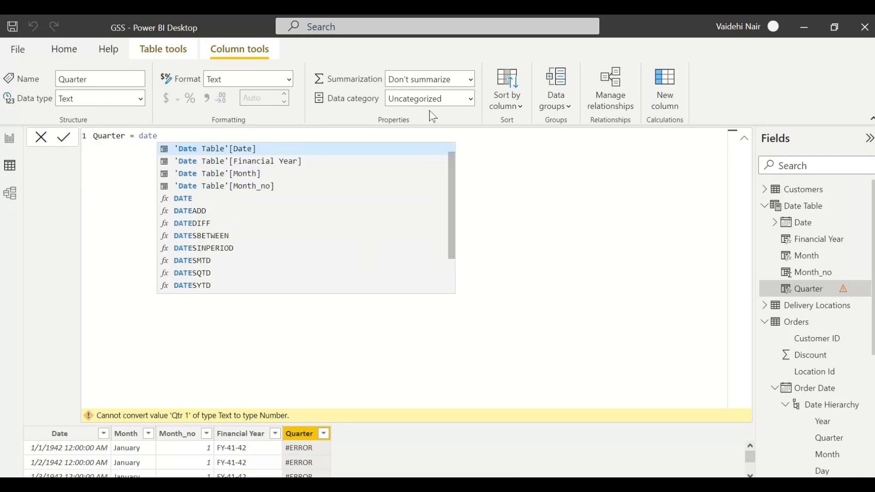
key(Tab)
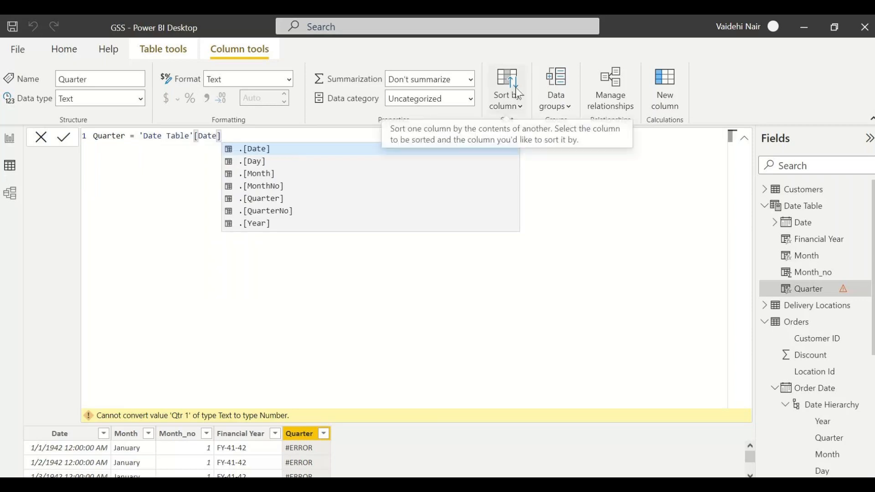
key(Down)
key(Down)
key(Down)
key(Down)
key(Tab)
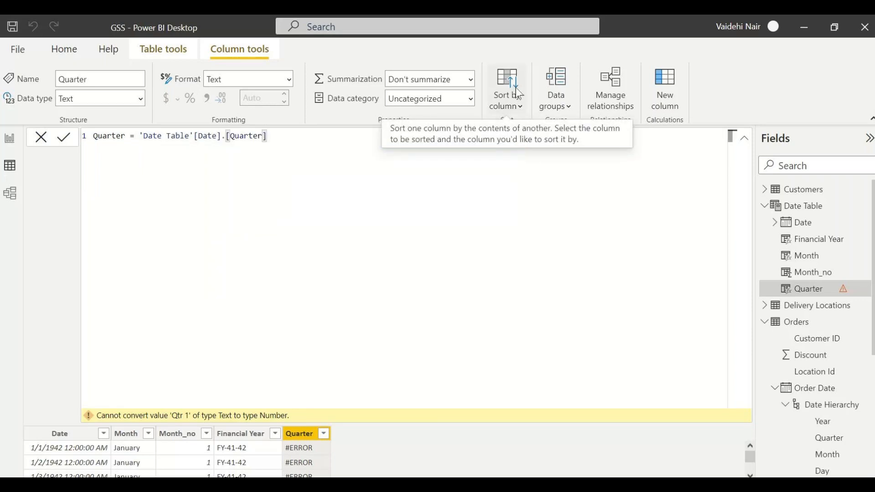
click(743, 141)
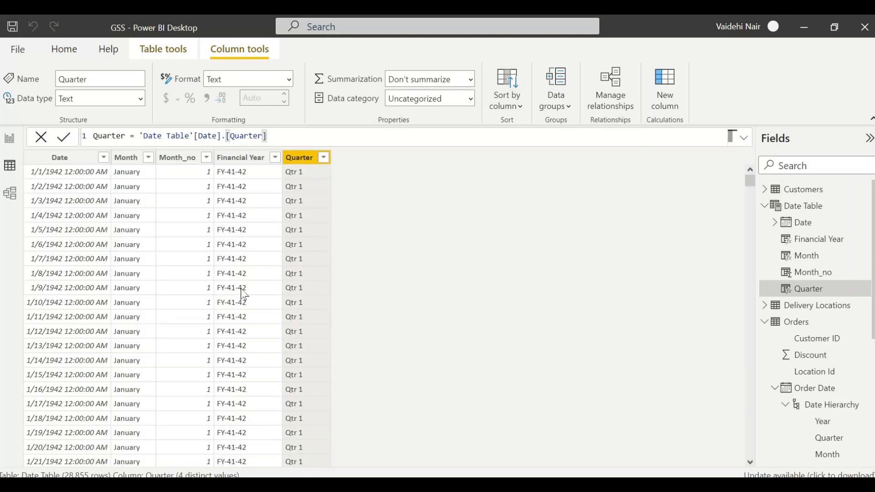
scroll(488, 283, down, 7)
scroll(488, 283, up, 7)
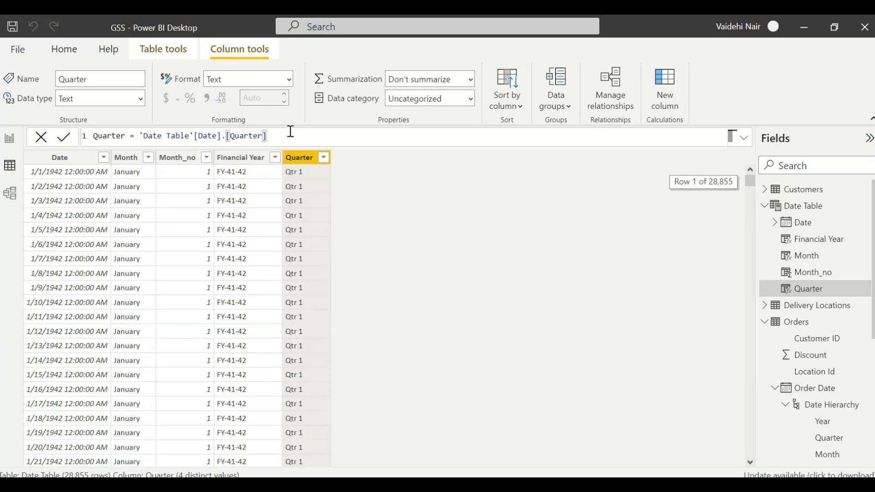
Try to subtract 1 from the .[Quarter] value in the column formula
text(- 1)
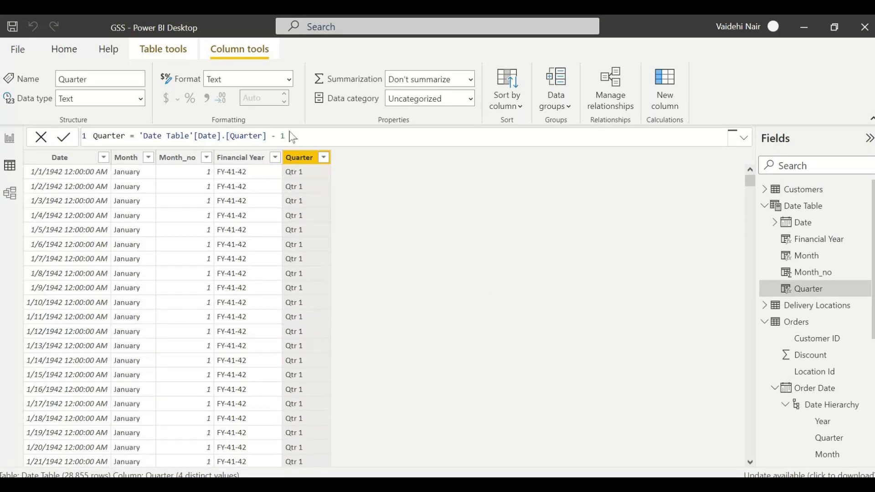
key(Return)
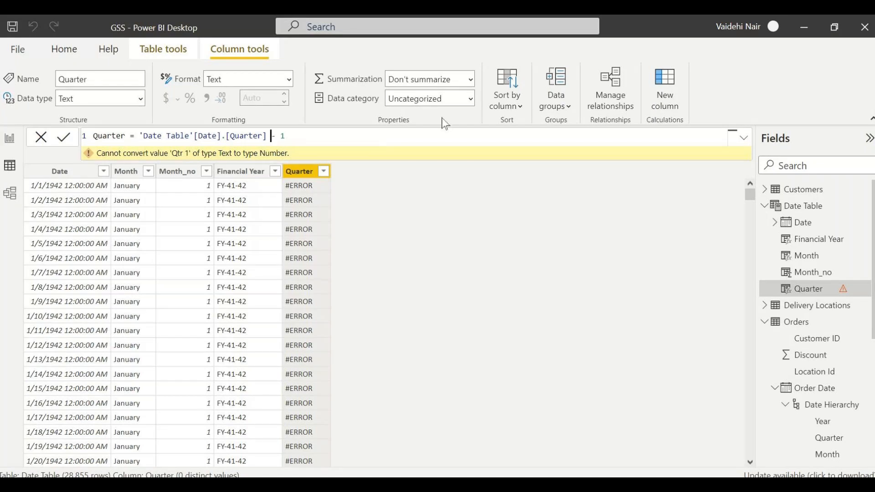
key(Delete)
key(Delete)
key(Delete)
Remove the .[Quarter] part from the formula, keeping only the 'Date Table'[Date] reference
key(BackSpace)
key(BackSpace)
key(BackSpace)
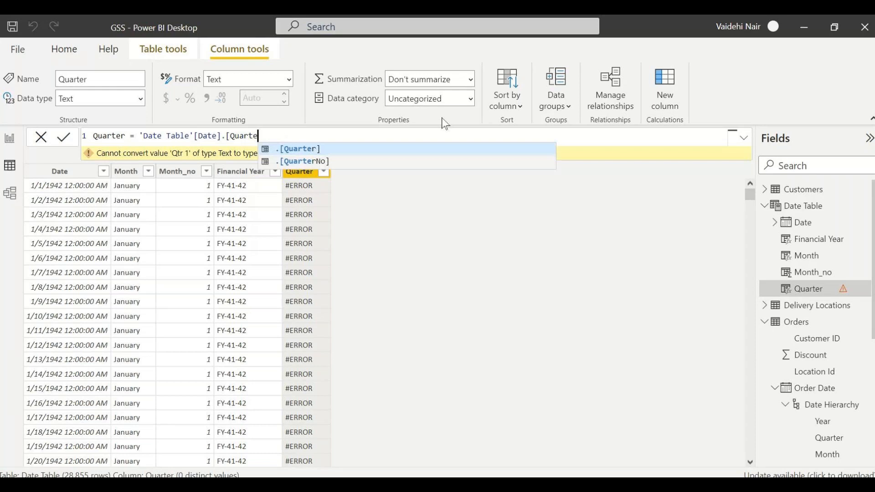
key(BackSpace)
key(BackSpace)
key(BackSpace)
key(BackSpace)
key(BackSpace)
key(BackSpace)
key(BackSpace)
key(BackSpace)
key(Escape)
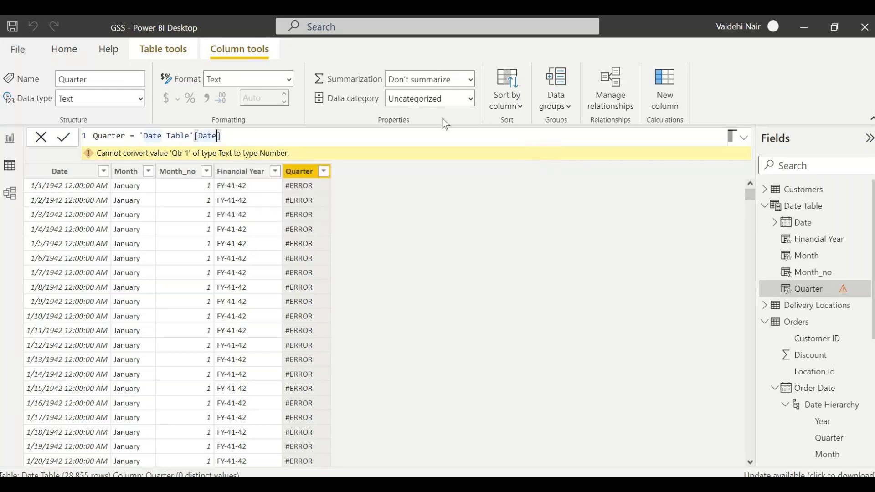
Wrap the 'Date Table'[Date] reference in the QUARTER function and apply the formula
key(Left)
key(Left)
key(Left)
key(Left)
key(Left)
key(Left)
key(Left)
key(Left)
key(Left)
key(Left)
key(Left)
key(Left)
key(Left)
key(Left)
key(Left)
key(Left)
key(Left)
text(qua)
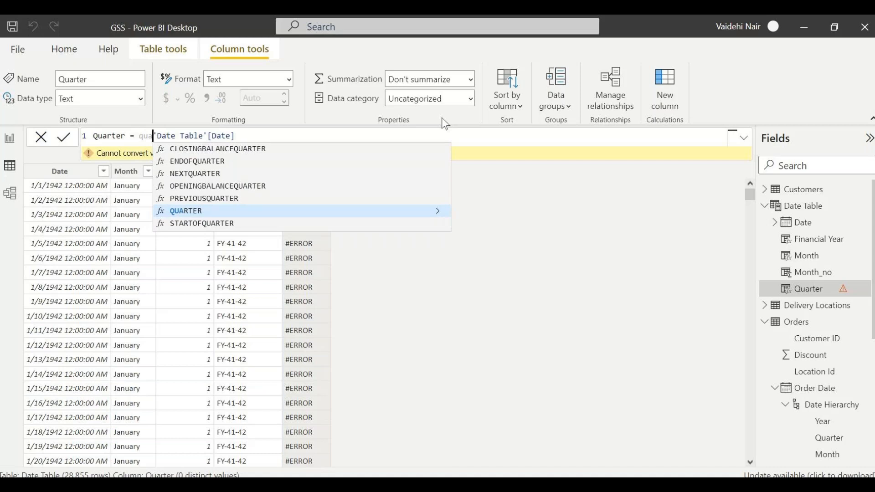
key(Tab)
key(End)
text())
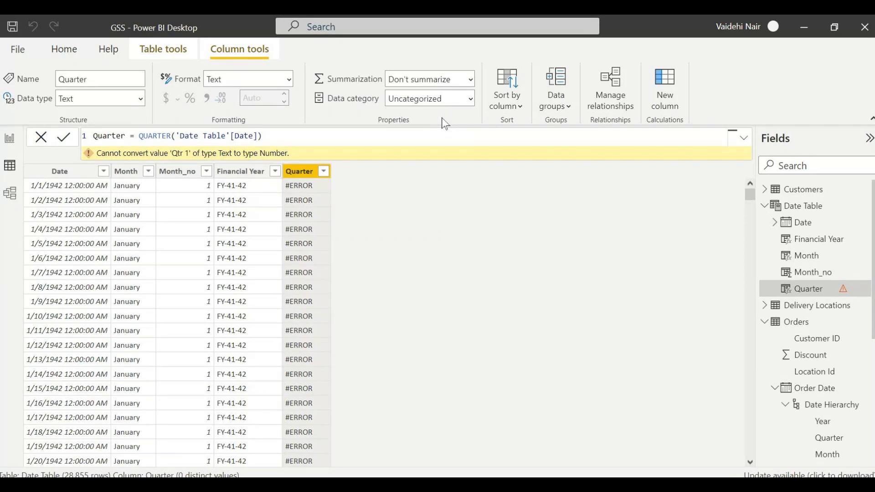
key(Return)
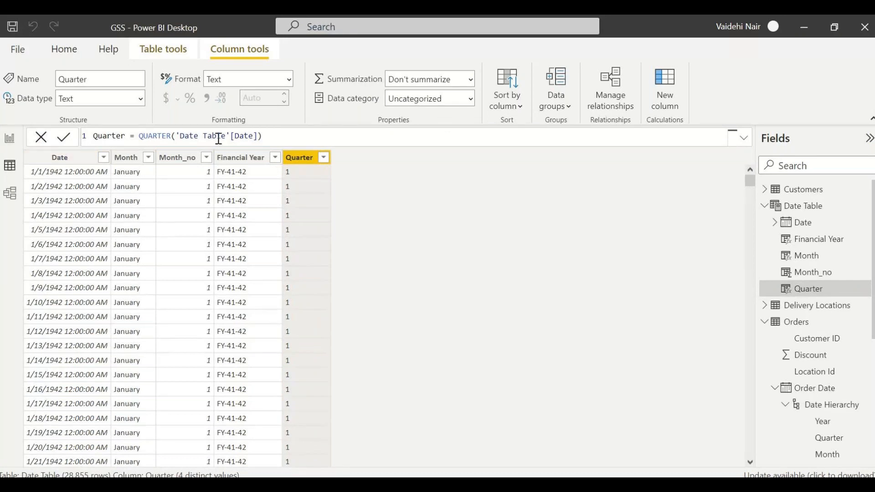
Subtract 1 from the QUARTER function's result in the column formula and apply it
text())
click(299, 139)
text(- 1)
key(Return)
Examine the Quarter column's values against the months from January through June 1942
scroll(302, 206, down, 20)
scroll(301, 260, up, 13)
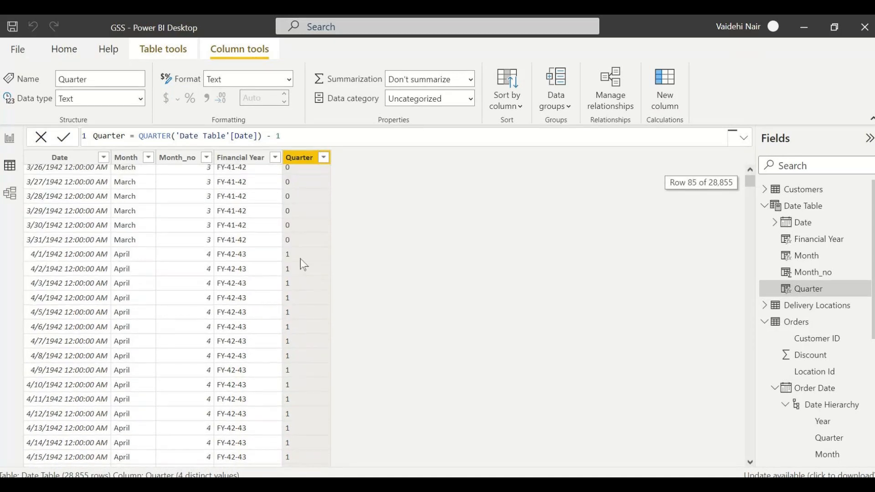
scroll(301, 259, down, 7)
scroll(300, 259, down, 14)
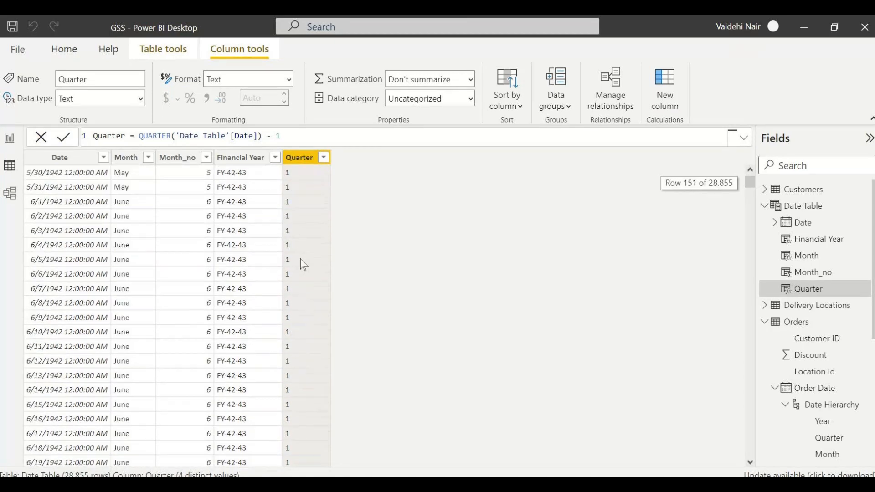
scroll(301, 259, up, 11)
scroll(301, 259, up, 9)
scroll(299, 258, up, 20)
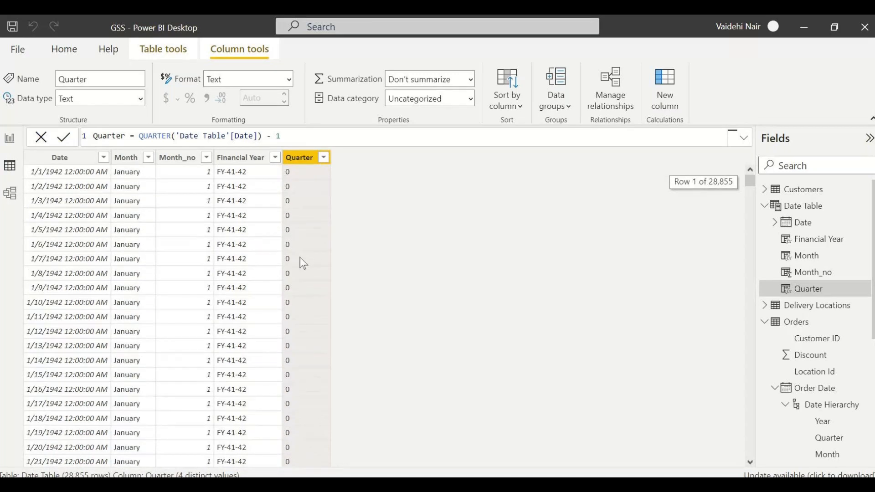
Move the QUARTER expression below a blank line in the formula and assign it to a VAR named qtr
click(139, 136)
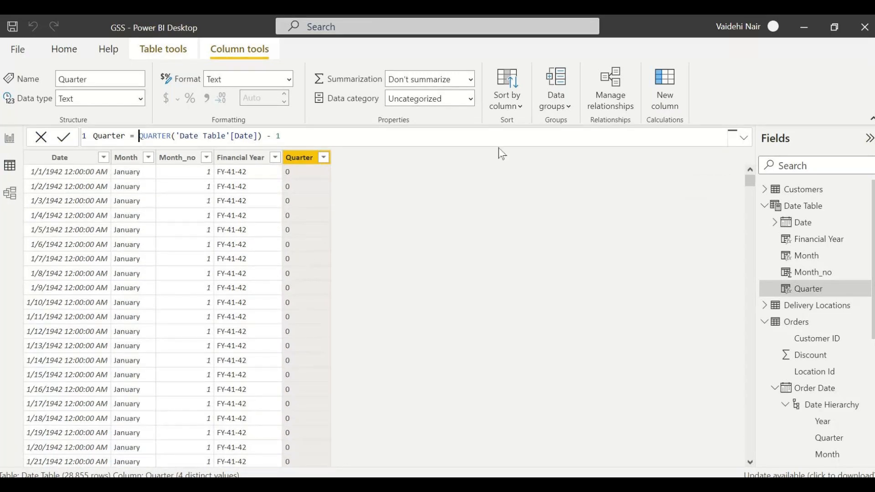
key(shift+Return)
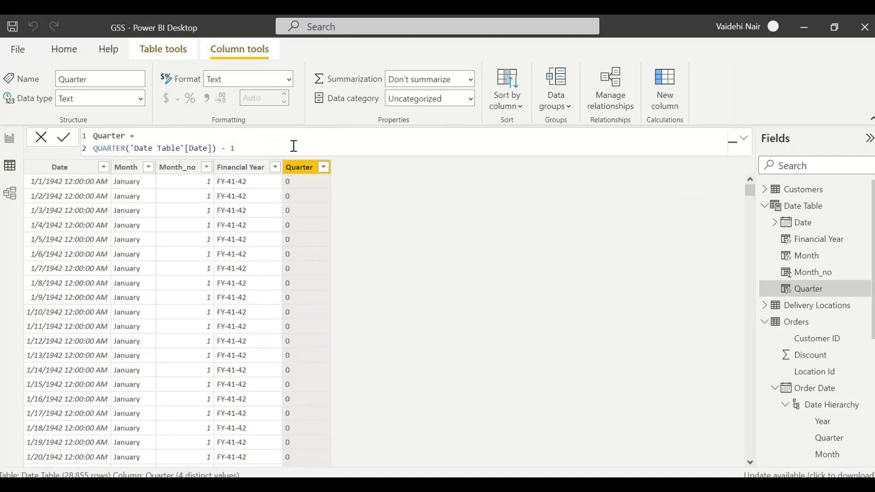
key(shift+Return)
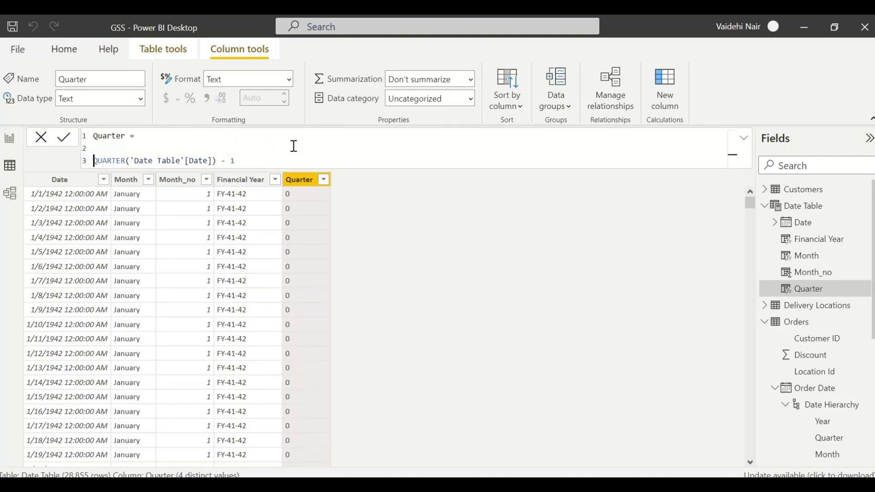
text(VAR = )
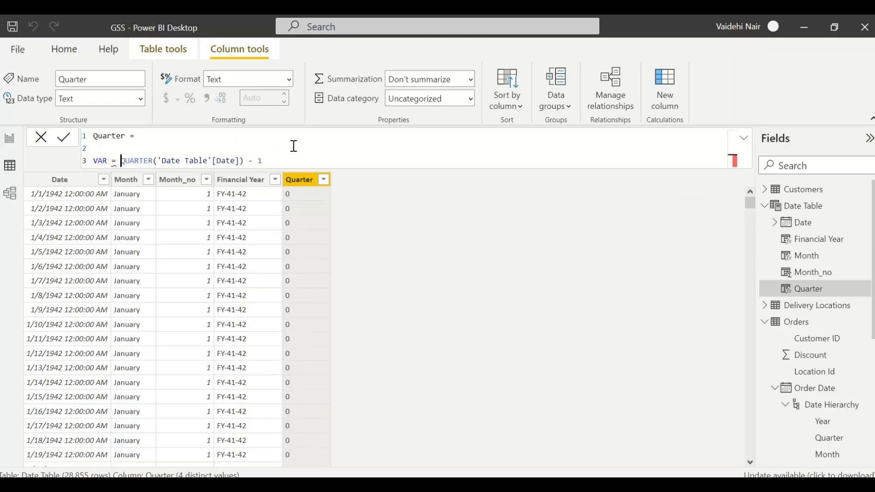
text(qtr )
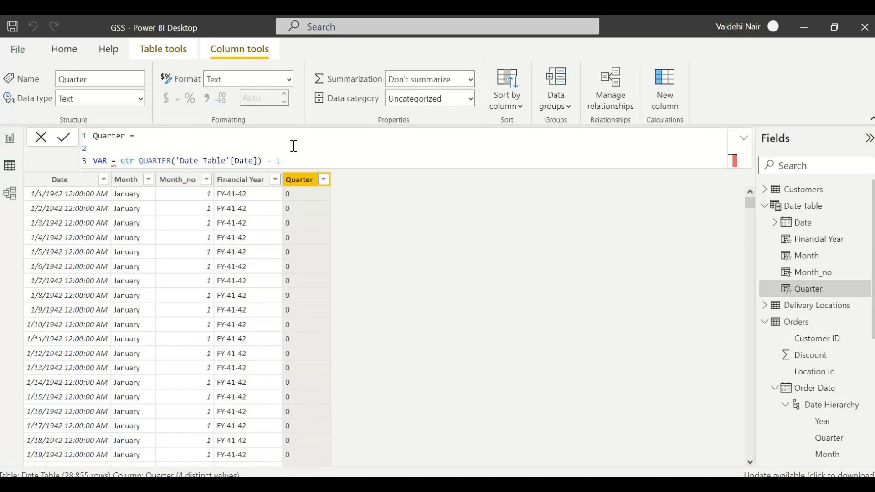
text(=)
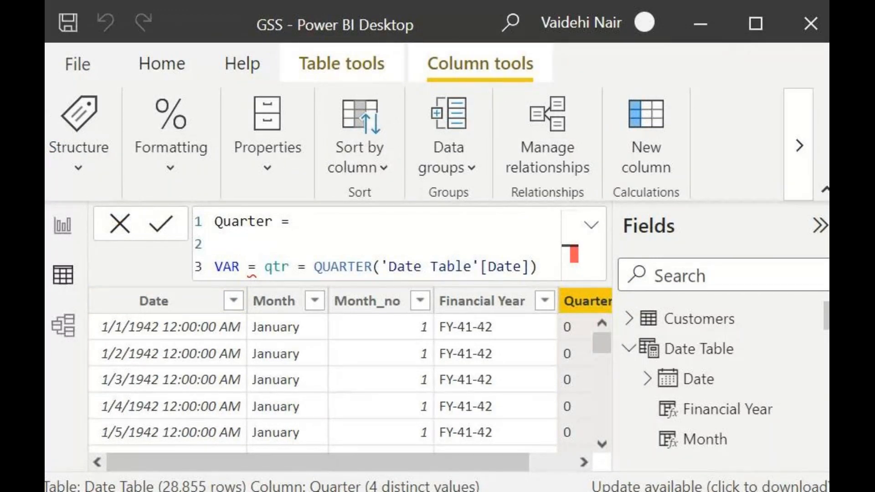
Maximize the window and delete the extra equals sign between VAR and qtr
click(756, 20)
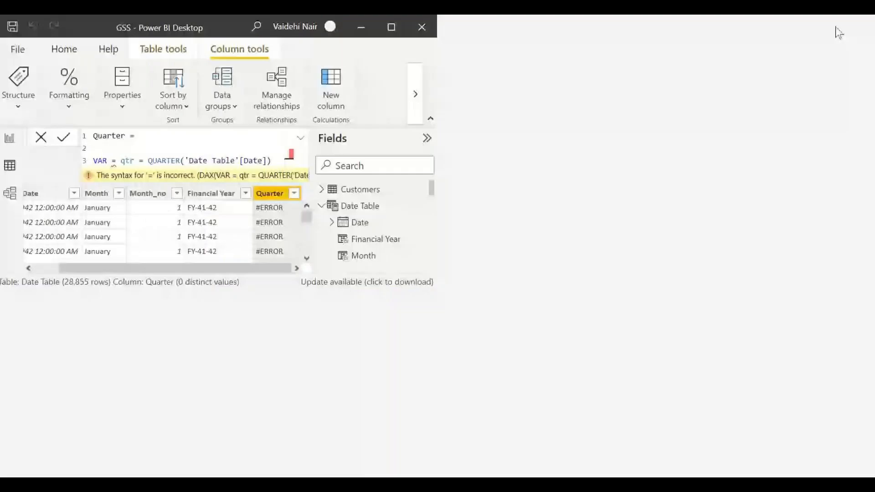
click(391, 27)
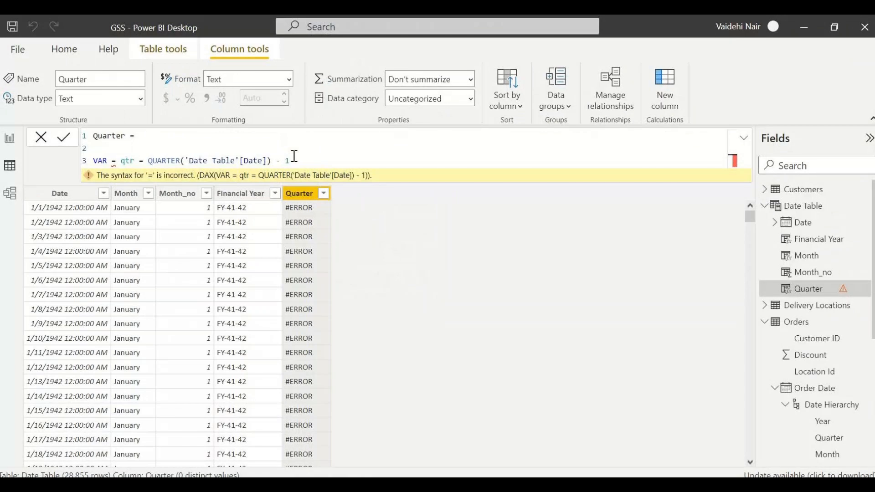
key(BackSpace)
key(BackSpace)
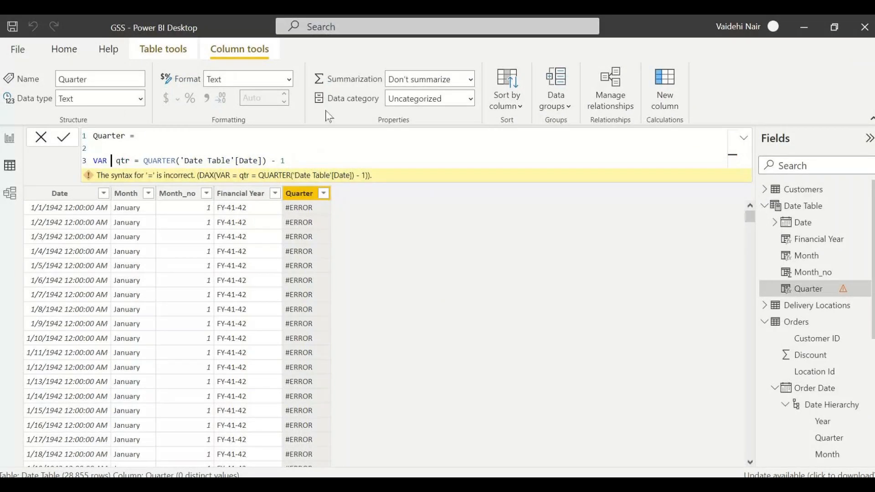
Add a RETURN line below the qtr variable, separated by a blank line, and start a new line under it
click(309, 162)
key(shift+Return)
key(shift+Return)
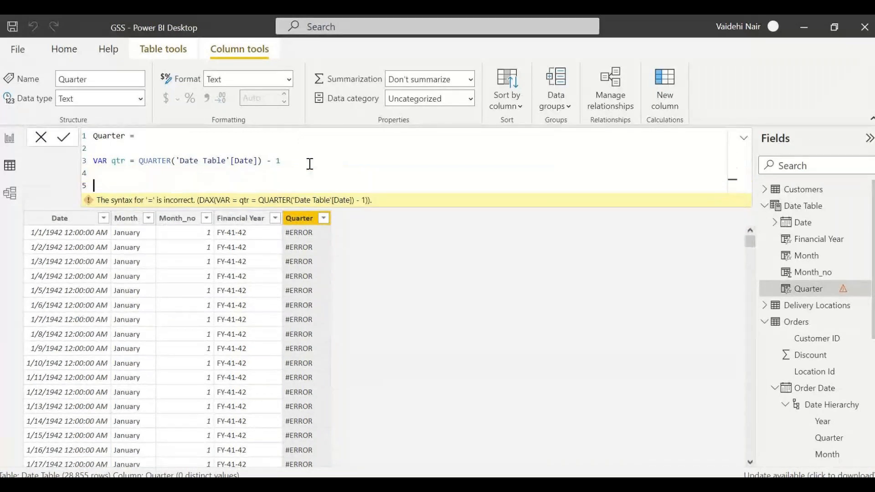
text(//)
text(TURN)
key(shift+Return)
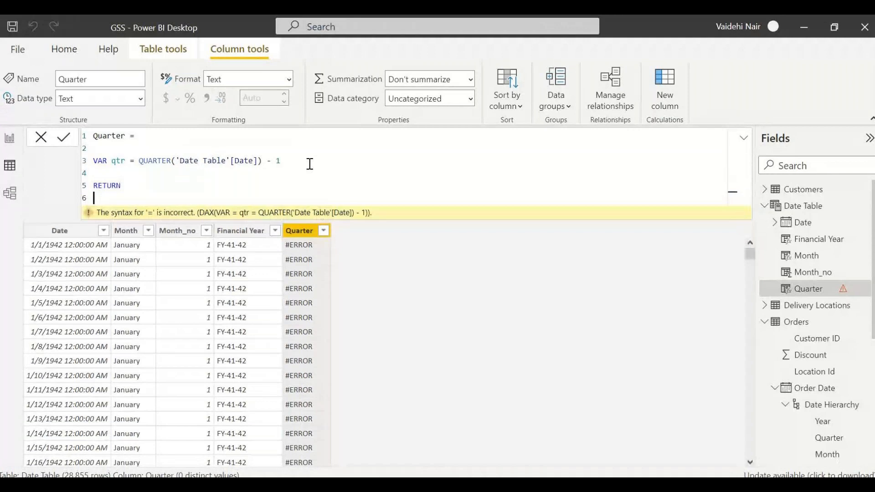
Begin the returned expression with the text "Qtr " followed by the & operator
text("Qtr)
key(BackSpace)
key(BackSpace)
text(tr")
key(BackSpace)
key(BackSpace)
text(" &)
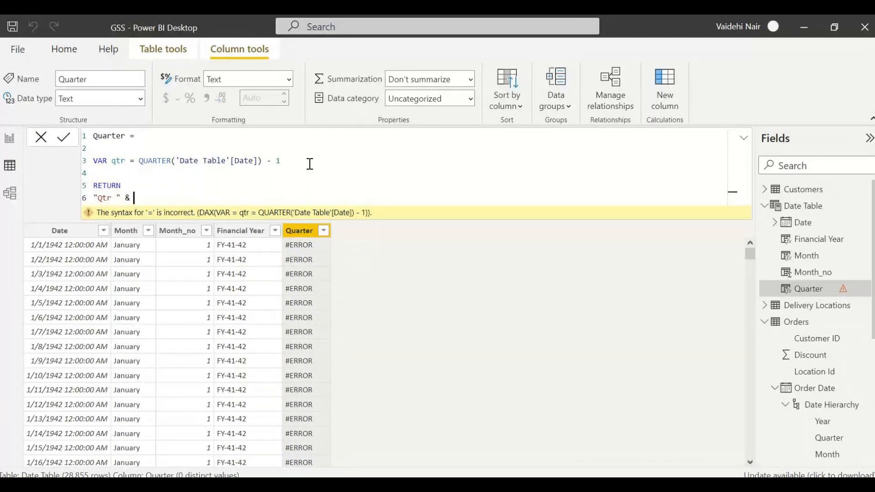
Complete the returned expression with IF(qtr = 0, 4, qtr) and apply the column formula
text( IF)
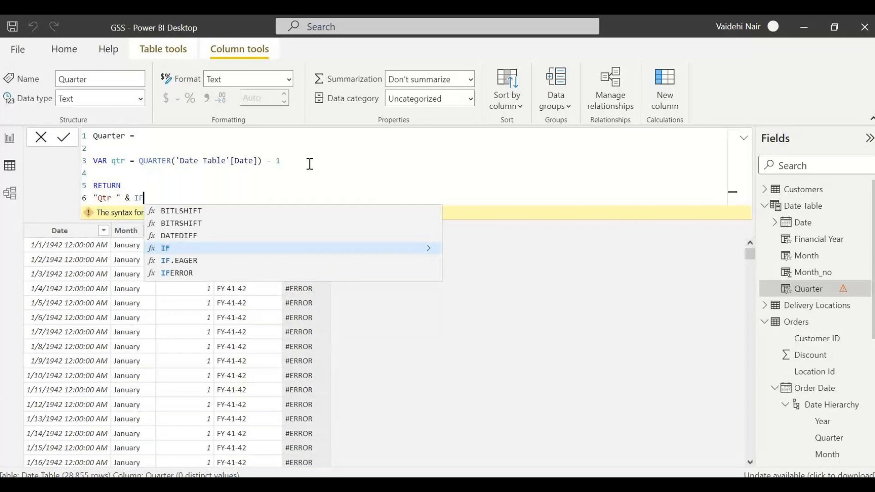
text((qtr )
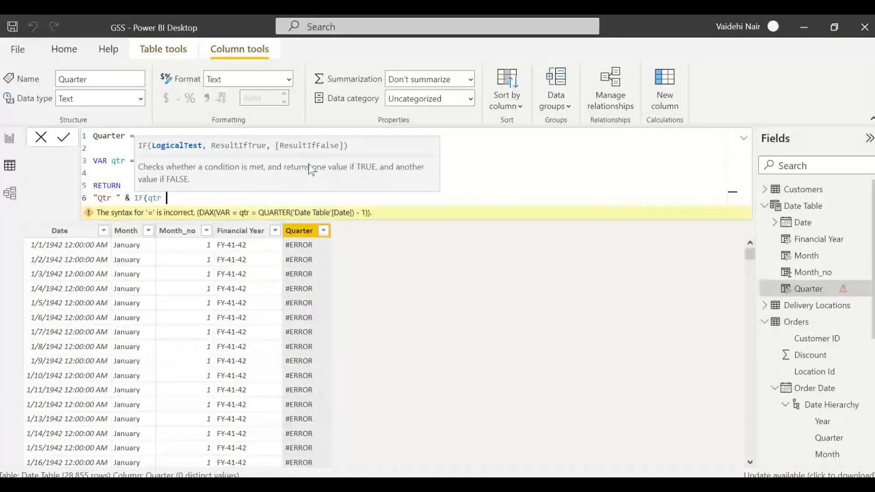
text(= 0)
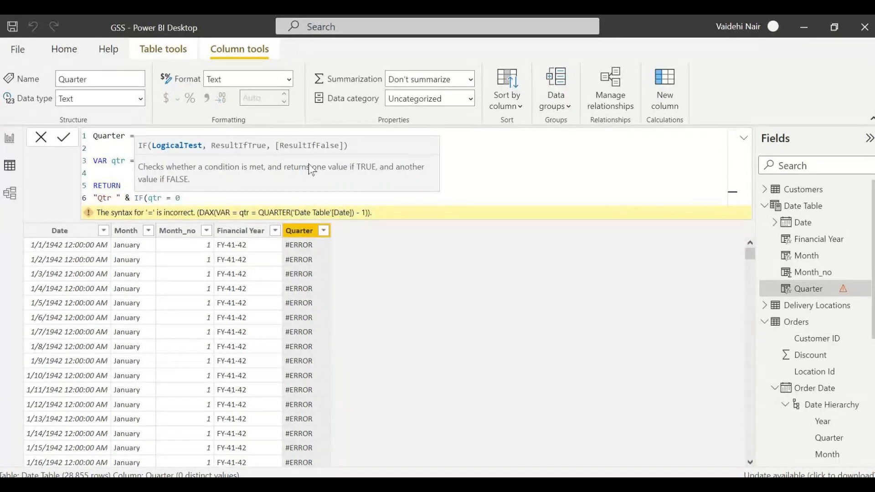
text(,)
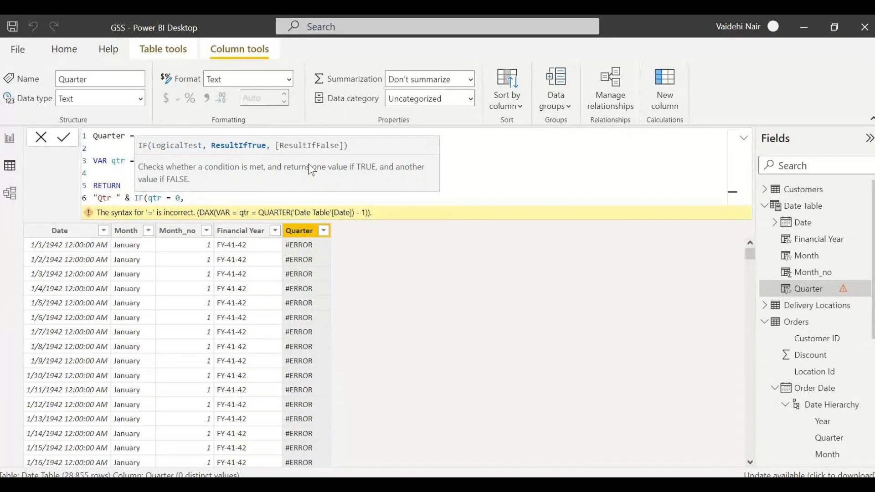
text( 4)
text(, qtr)
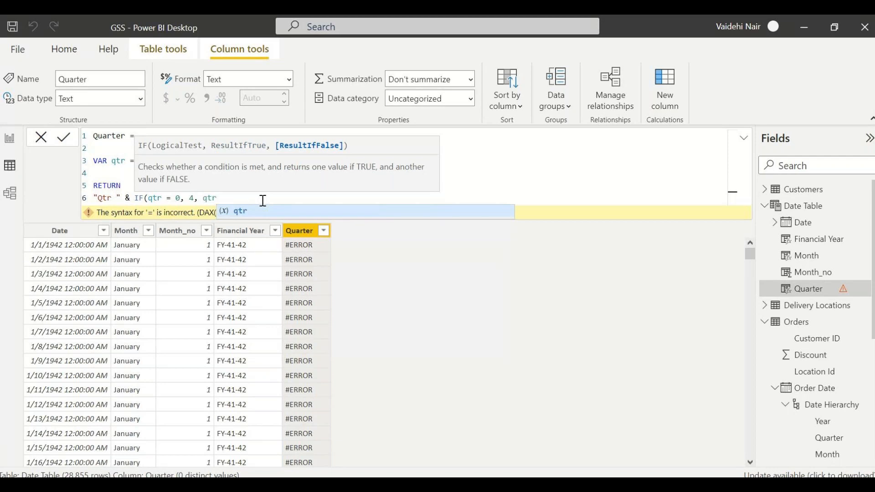
text())
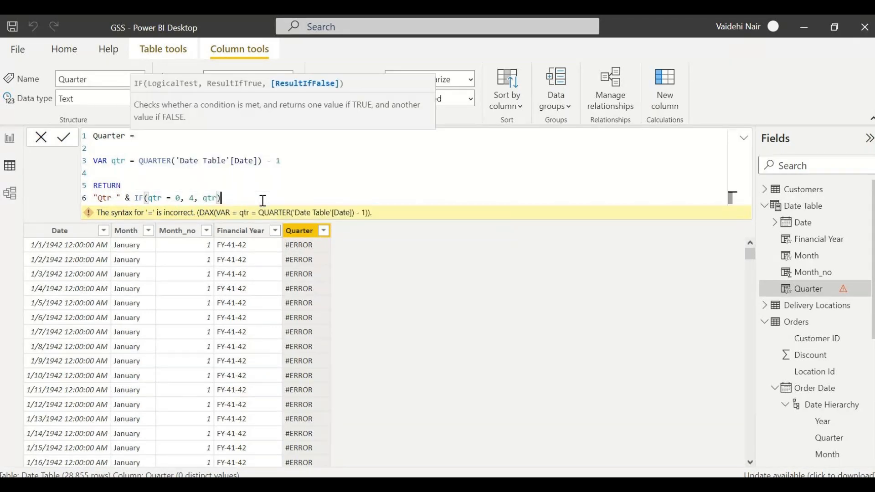
key(Return)
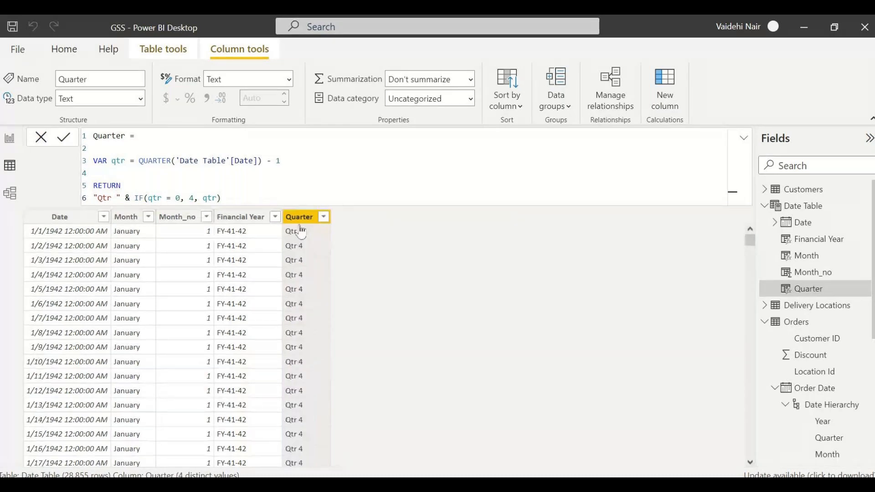
Check the Quarter column's values against the months and financial years around the change from March to April 1942
scroll(455, 292, down, 5)
scroll(455, 292, down, 20)
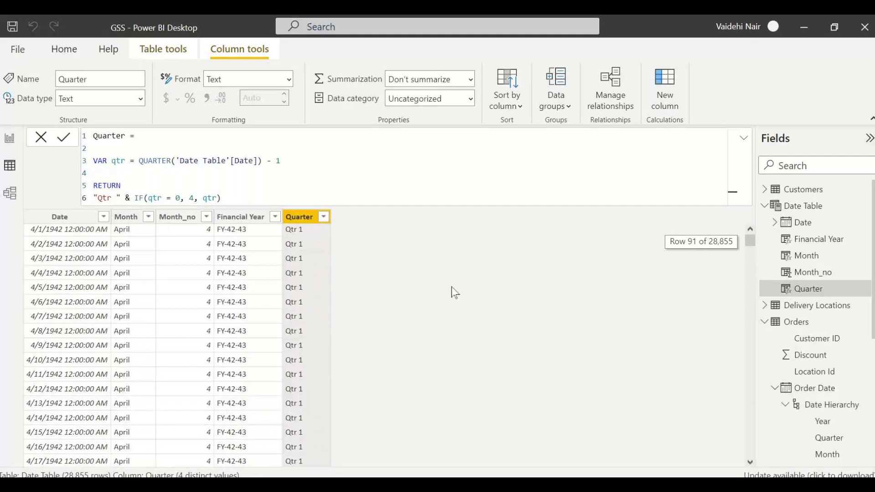
scroll(96, 335, up, 5)
scroll(229, 398, down, 3)
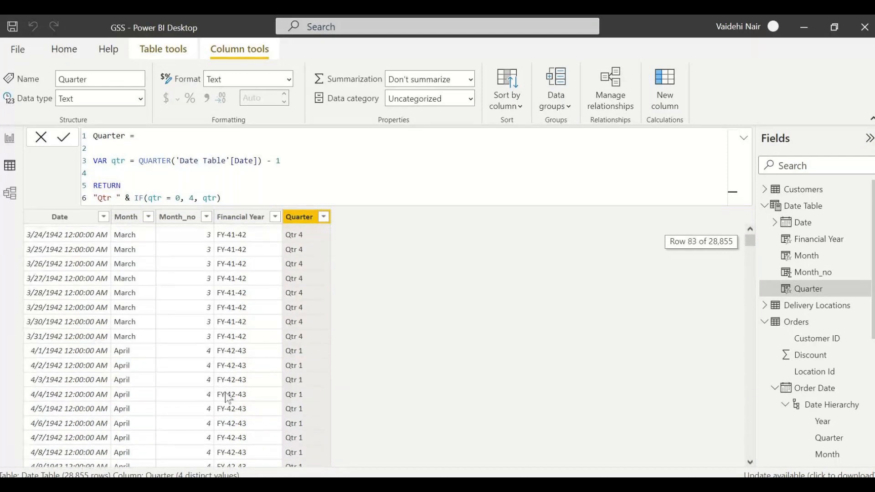
scroll(228, 398, down, 1)
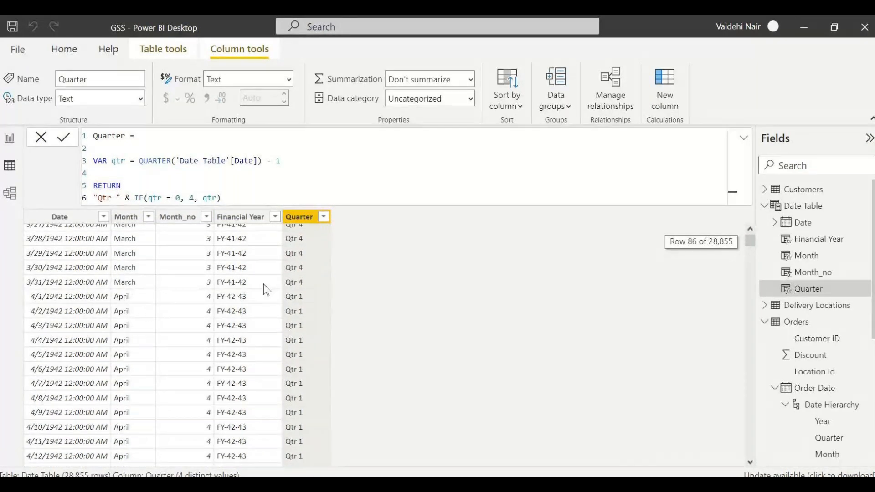
scroll(123, 264, down, 1)
click(122, 265)
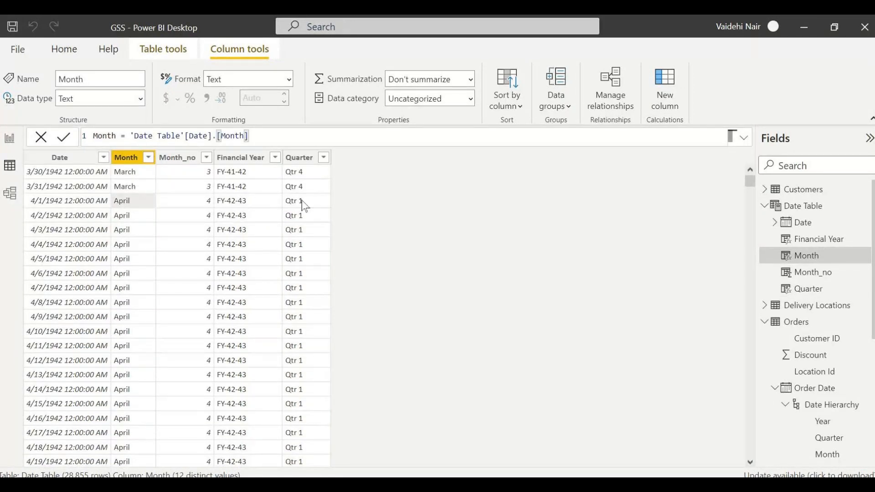
click(742, 144)
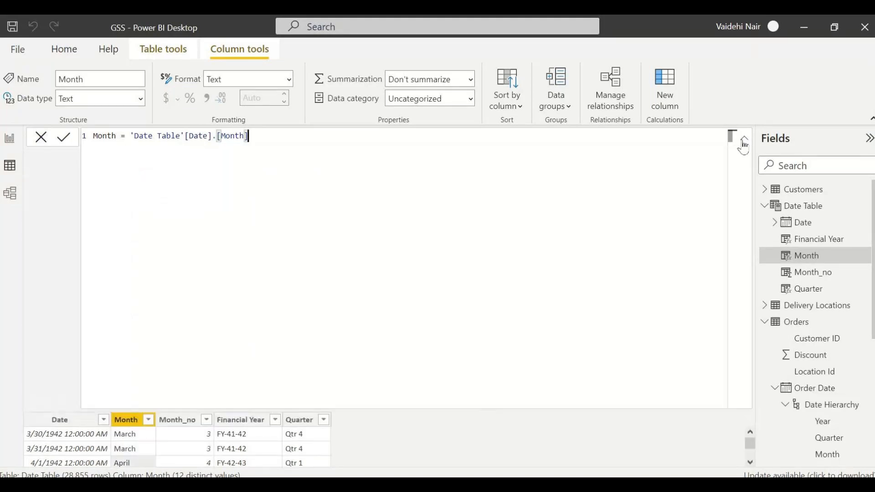
click(744, 142)
Remove the blank lines above VAR and above RETURN in the Quarter column's formula
click(299, 157)
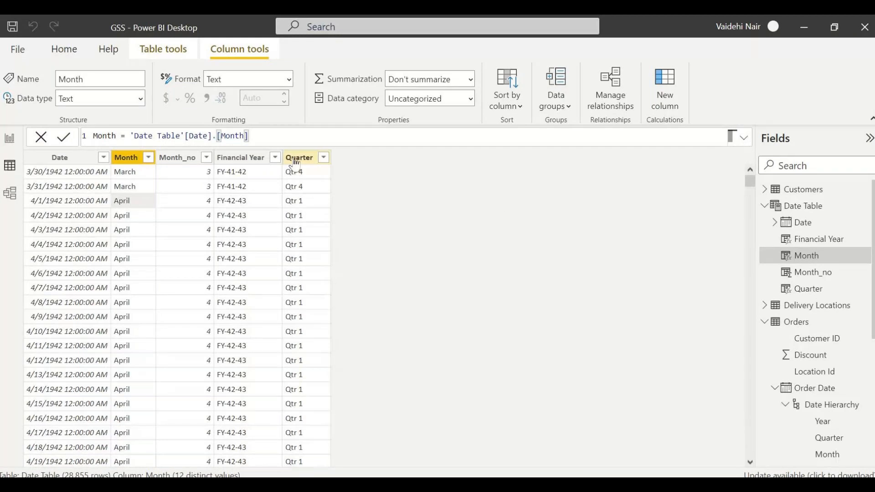
click(209, 138)
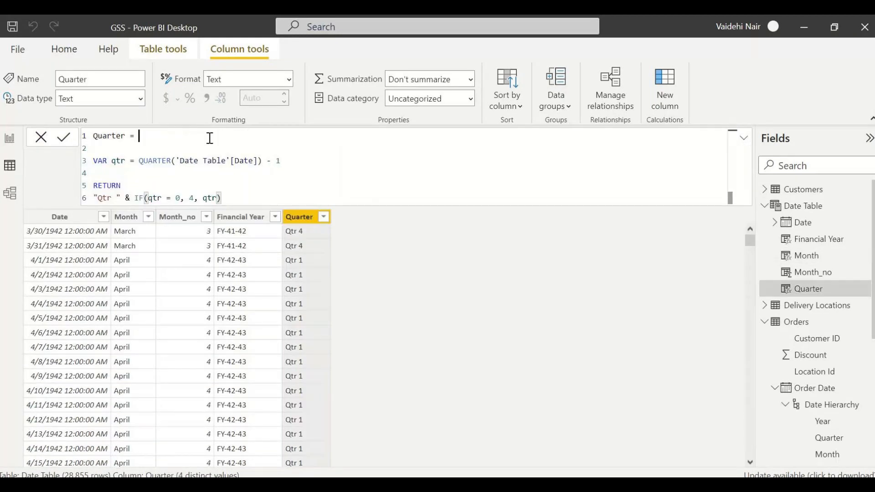
key(Delete)
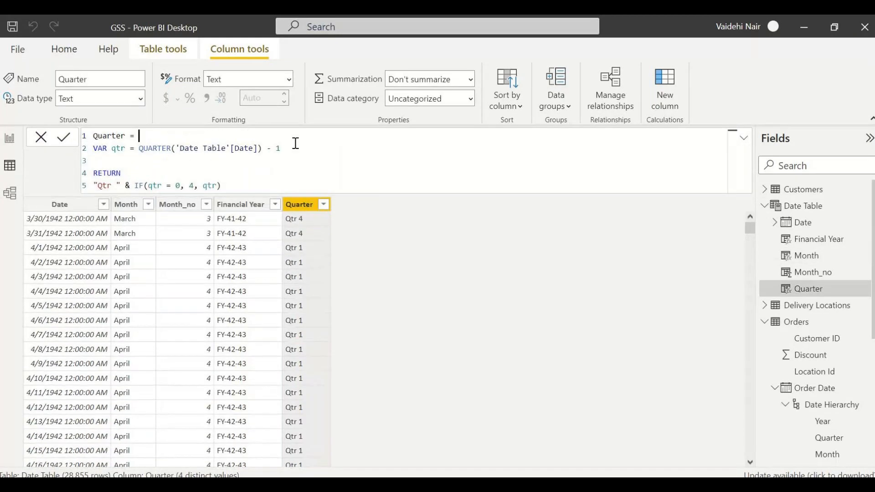
click(306, 145)
key(Delete)
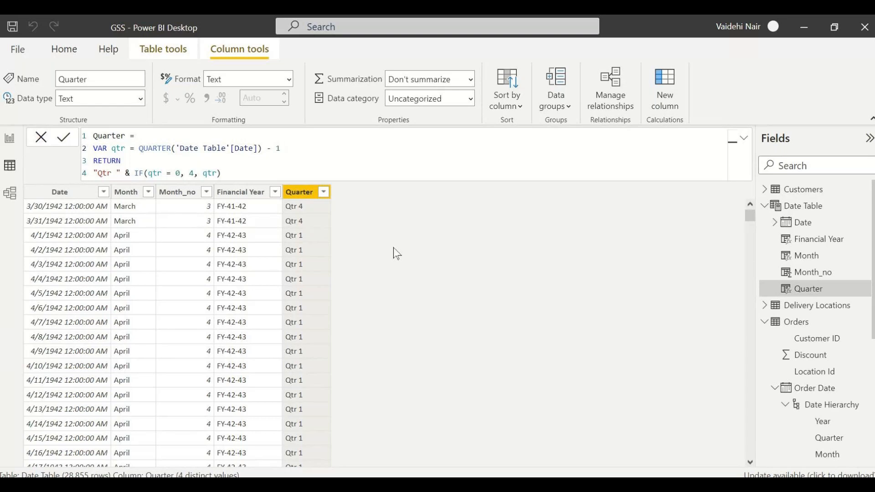
Compare the formula's returned IF expression with the Quarter values for the March and April 1942 dates
scroll(394, 249, up, 1)
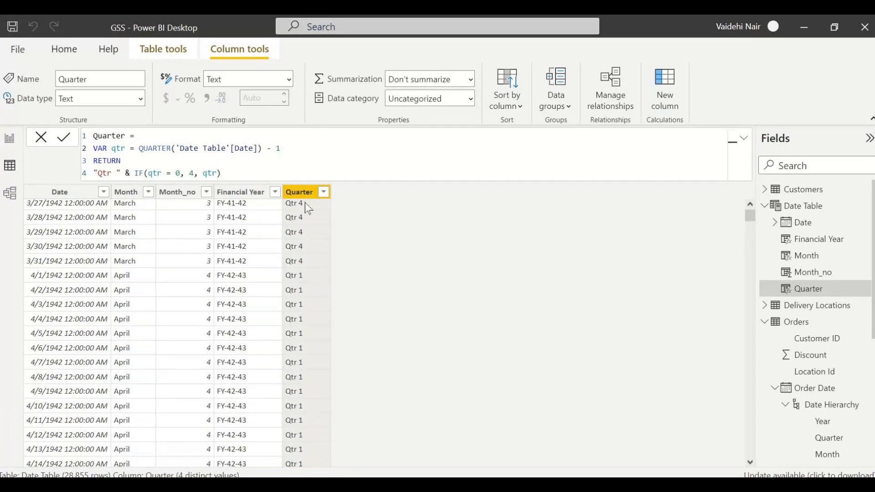
drag(229, 172, 99, 174)
click(301, 168)
scroll(252, 247, up, 5)
scroll(252, 247, down, 2)
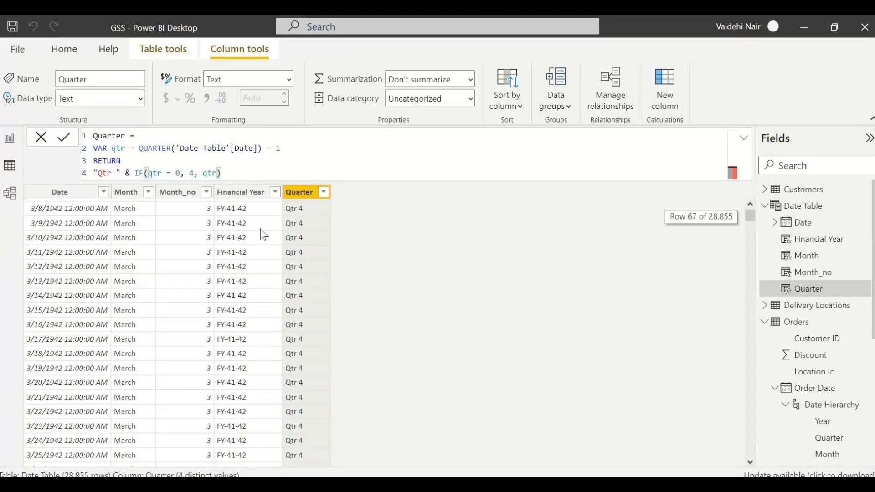
scroll(264, 234, down, 4)
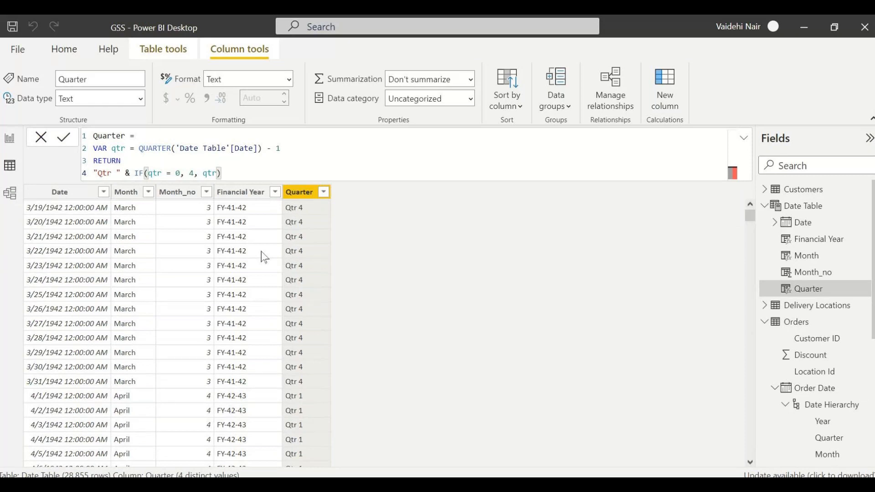
scroll(305, 295, down, 4)
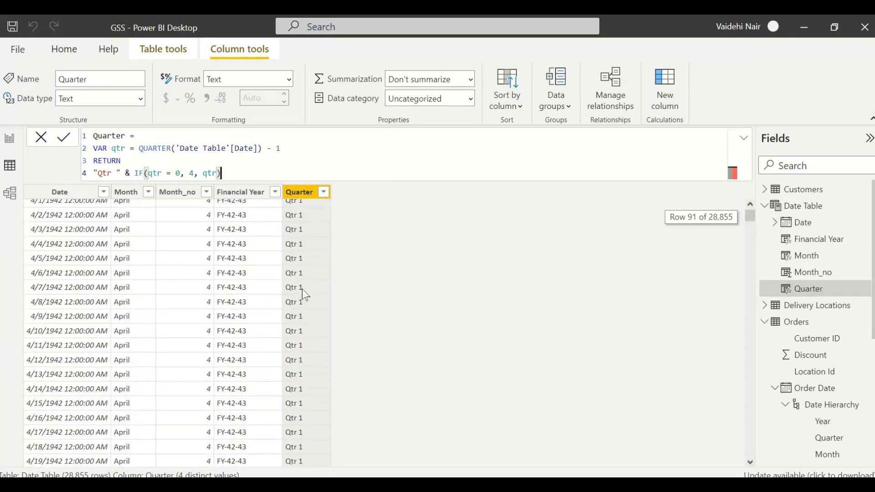
Review the qtr variable's QUARTER expression and the IF condition in the Quarter formula
drag(137, 152, 308, 152)
click(307, 151)
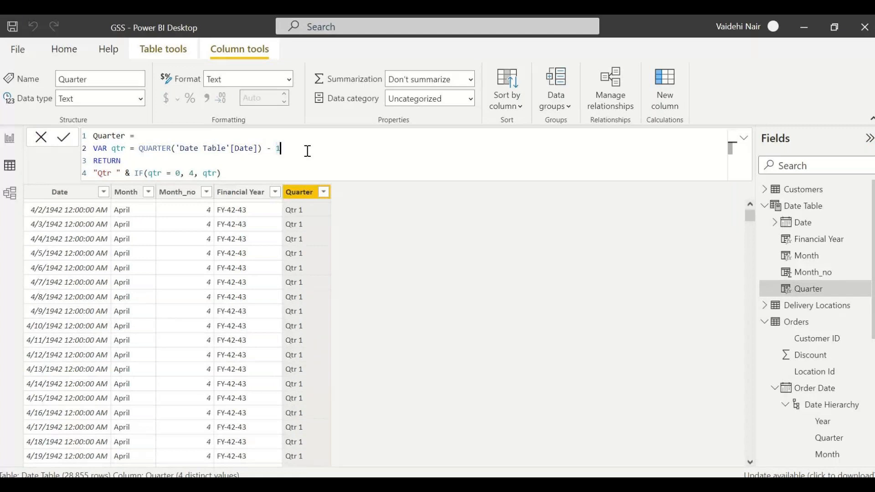
drag(307, 151, 135, 148)
click(365, 162)
drag(221, 173, 154, 170)
key(Up)
click(258, 173)
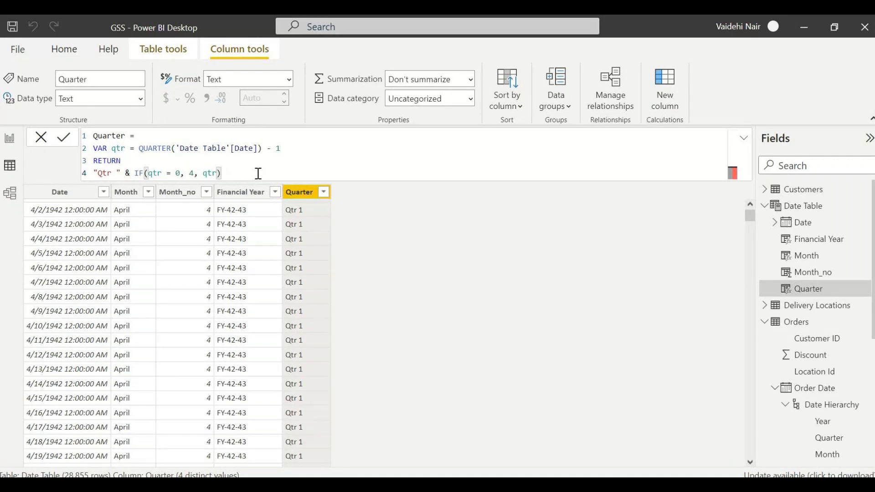
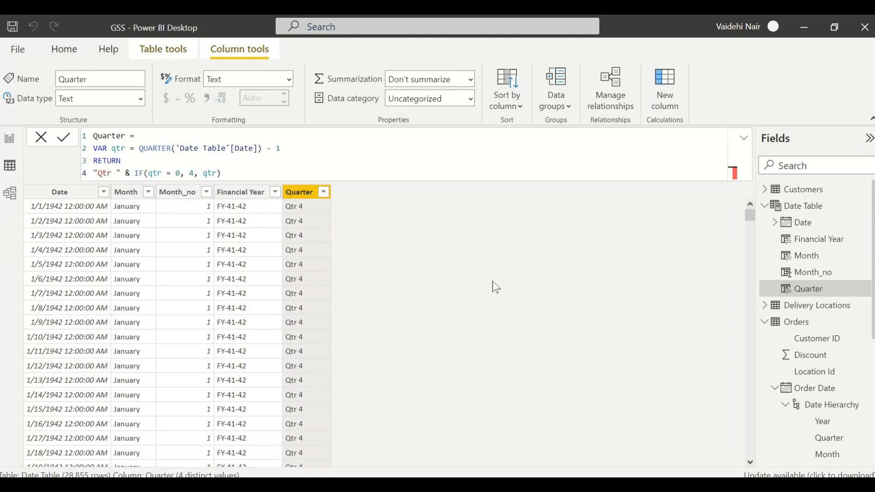
scroll(356, 287, down, 6)
scroll(357, 287, up, 6)
click(770, 209)
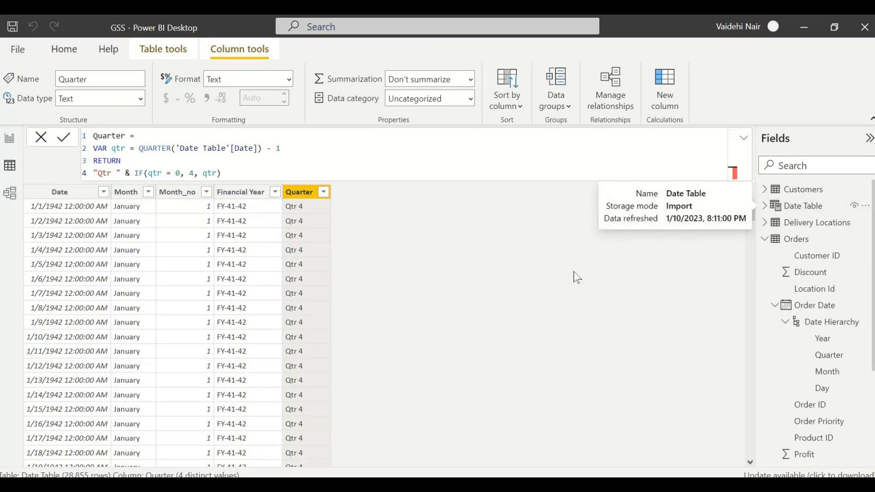
click(807, 209)
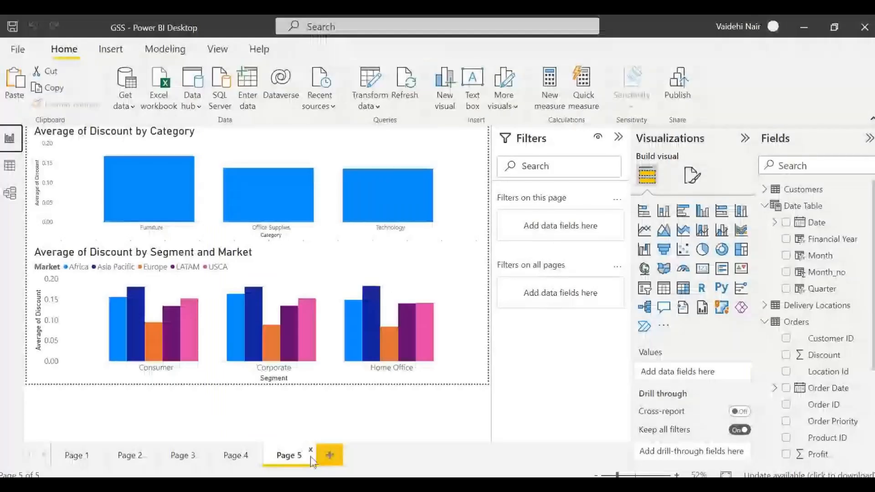
Add a new blank page to the report and check the Order Date hierarchy in the Orders table
click(330, 455)
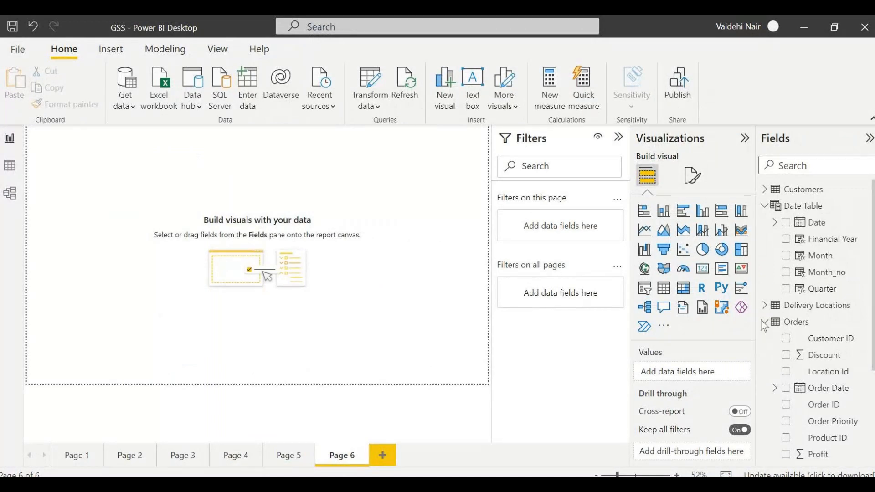
scroll(775, 283, down, 3)
click(776, 264)
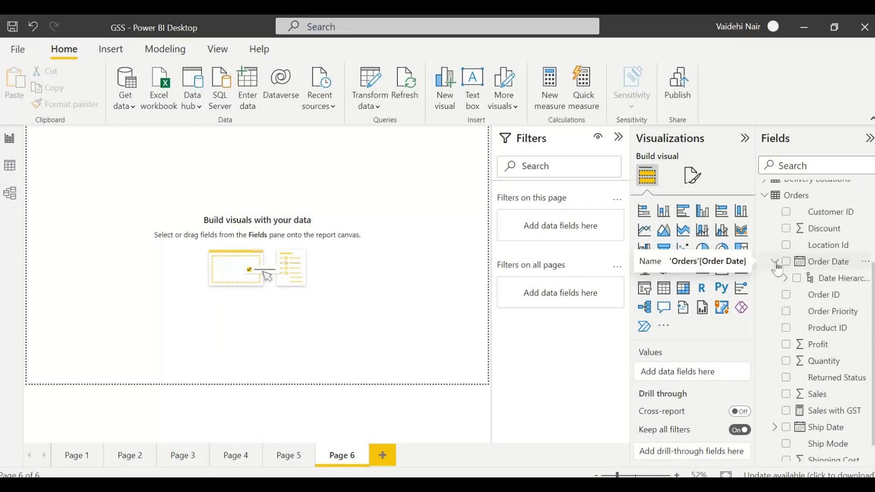
click(776, 264)
scroll(838, 316, up, 1)
scroll(838, 318, up, 2)
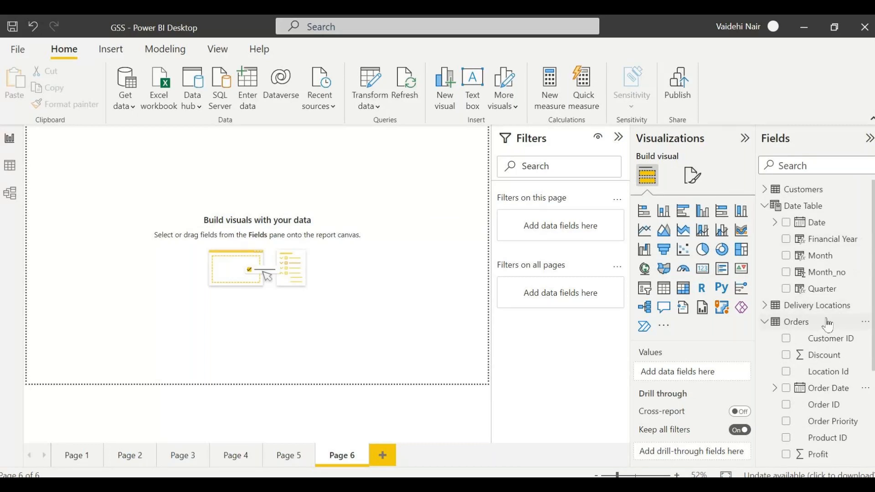
Open the model diagram, find the Date Table in it, and collapse the Properties and Fields panes
click(11, 196)
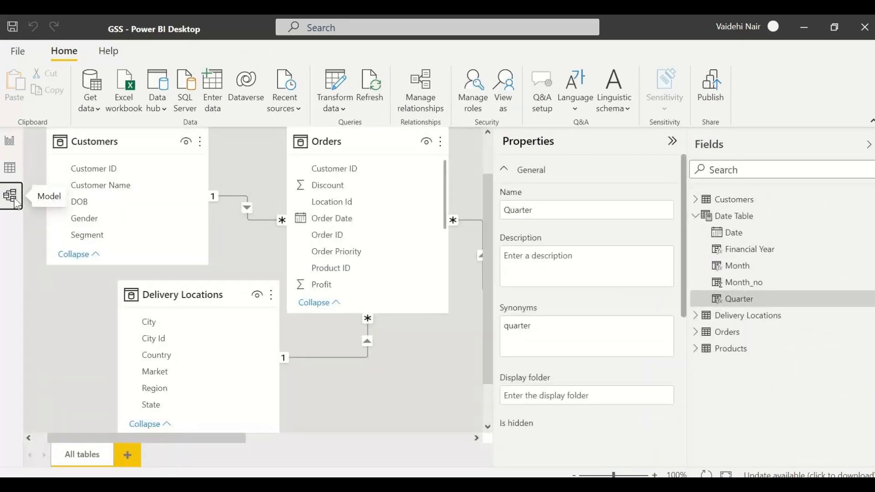
scroll(430, 343, up, 1)
scroll(432, 350, down, 2)
drag(222, 439, 376, 341)
scroll(377, 341, up, 3)
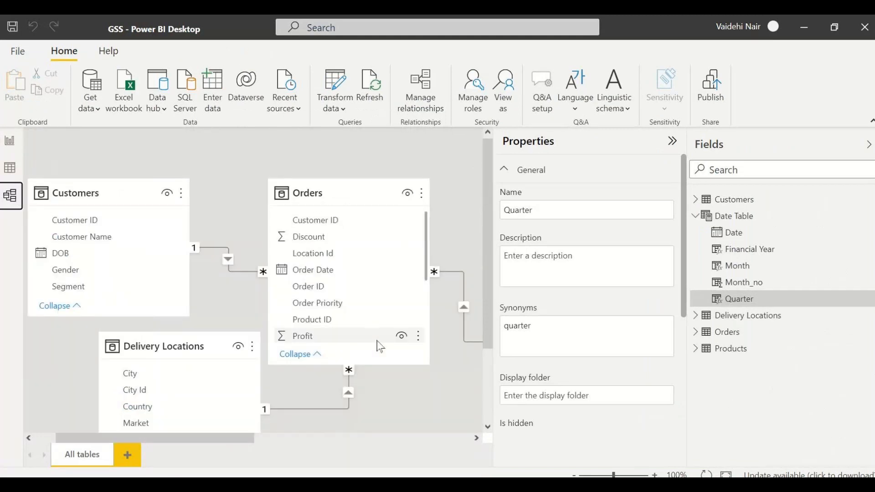
scroll(377, 339, down, 1)
scroll(381, 342, up, 1)
drag(206, 442, 386, 407)
click(672, 141)
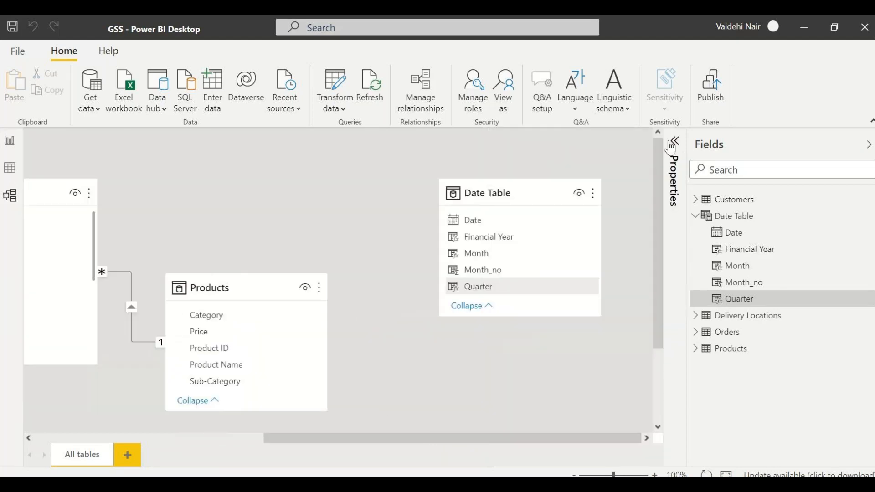
click(853, 144)
Rearrange the model diagram so the Date Table sits beside Orders and the Products table sits below it
scroll(510, 328, down, 1)
scroll(509, 334, down, 1)
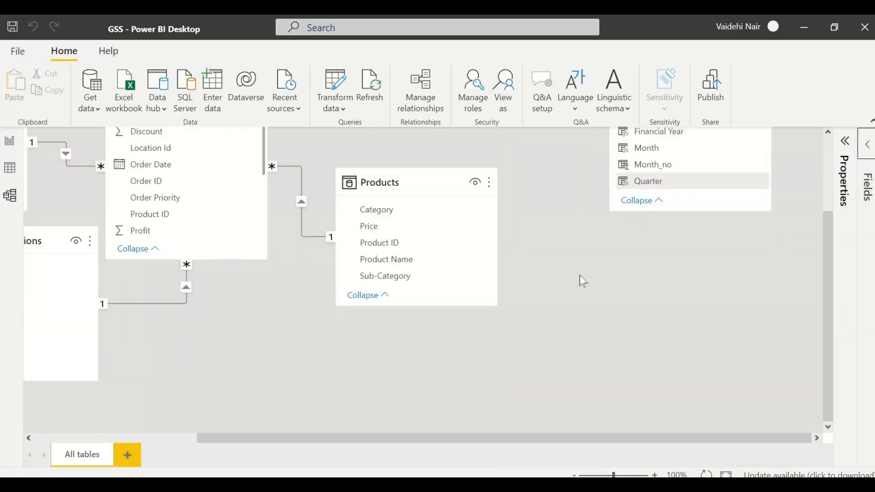
scroll(668, 173, up, 2)
drag(648, 175, 533, 150)
drag(581, 275, 570, 358)
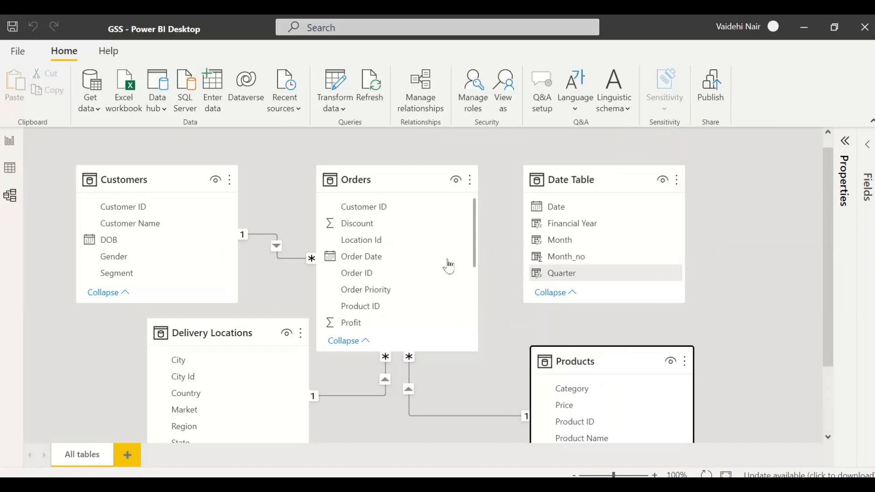
Relate Order Date in Orders to Date in the Date Table, and place the Date Table slightly further from Orders
click(419, 256)
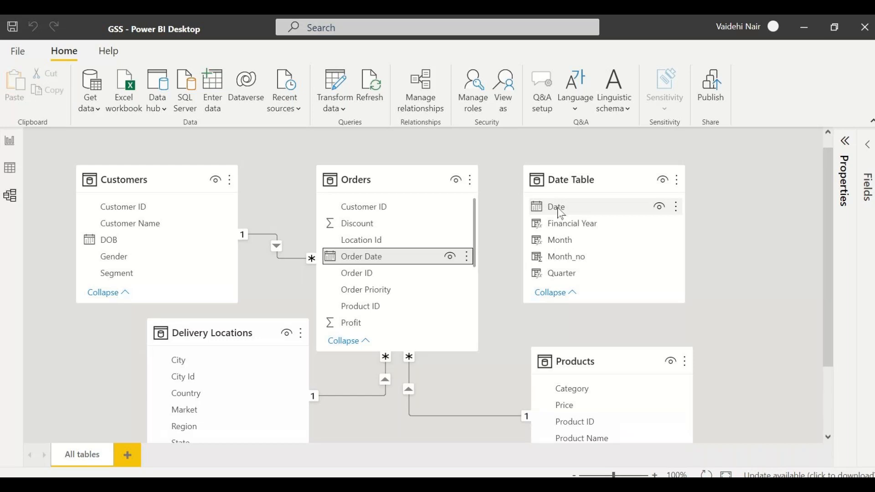
drag(388, 265, 584, 210)
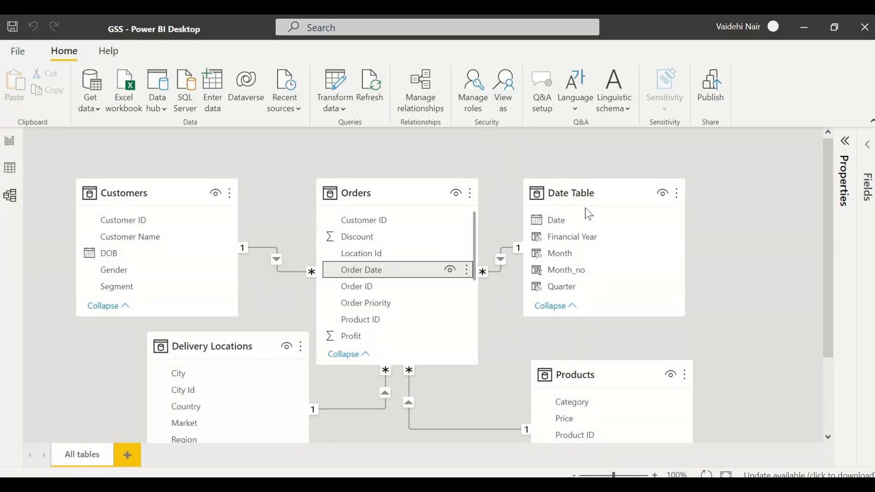
drag(584, 193, 637, 180)
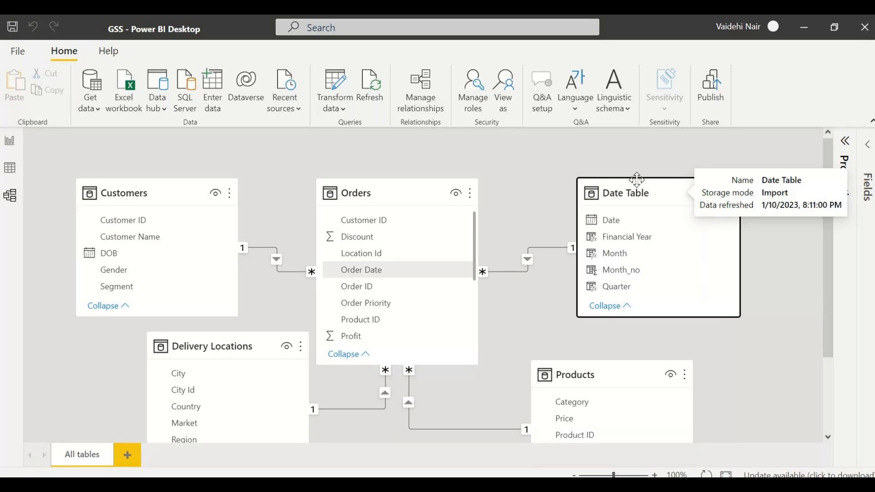
scroll(756, 350, down, 1)
scroll(756, 357, up, 1)
click(660, 186)
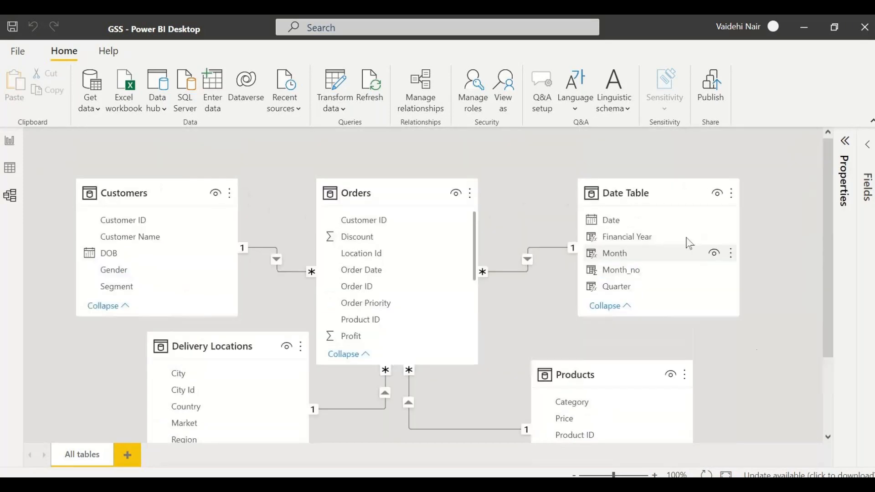
Examine the relationship between Orders and the Date Table and the other table links in the model diagram
scroll(773, 384, down, 1)
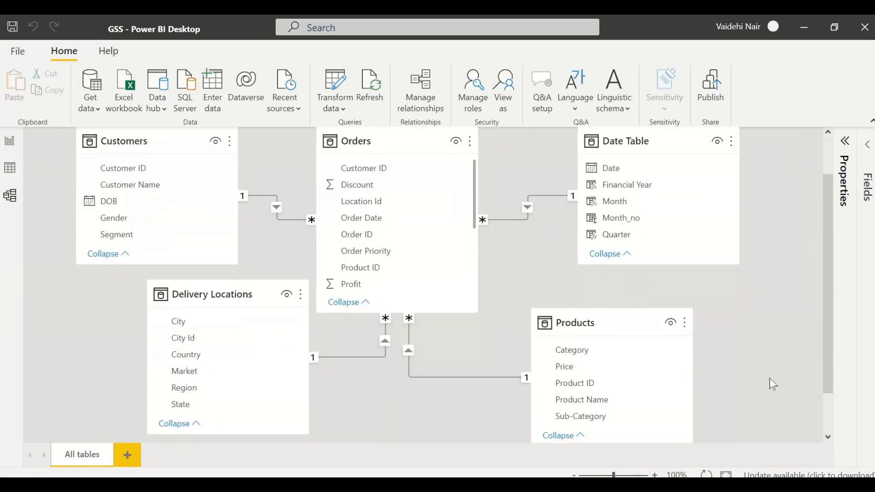
scroll(774, 384, up, 1)
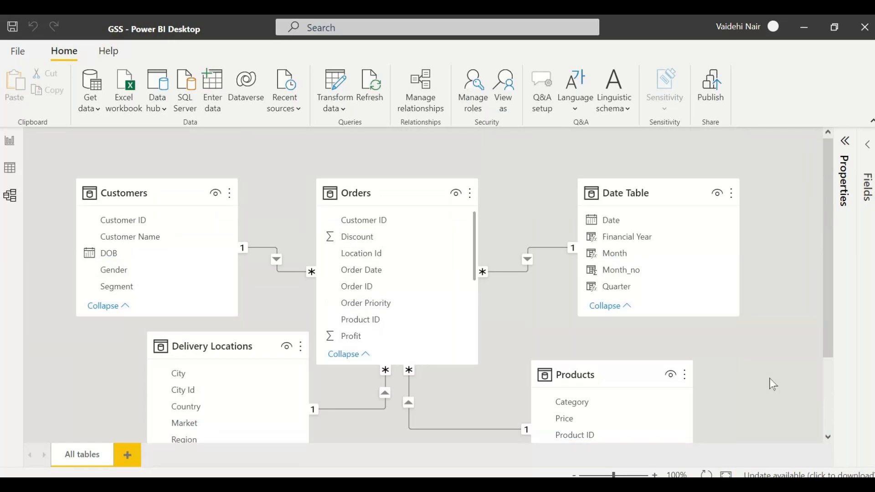
scroll(773, 384, down, 2)
scroll(773, 384, up, 2)
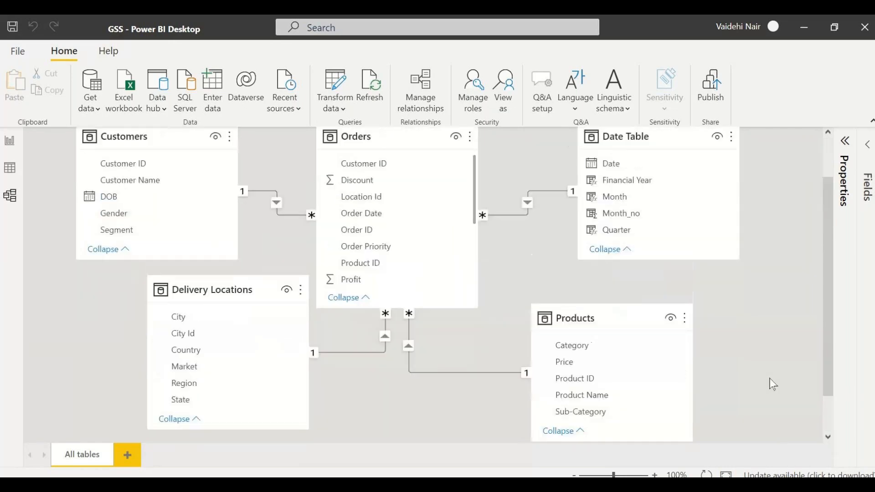
scroll(774, 384, down, 1)
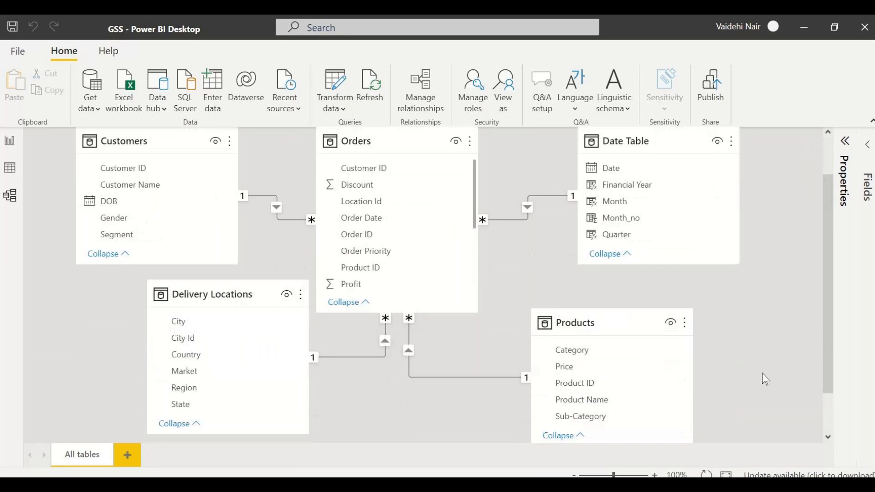
scroll(767, 380, up, 1)
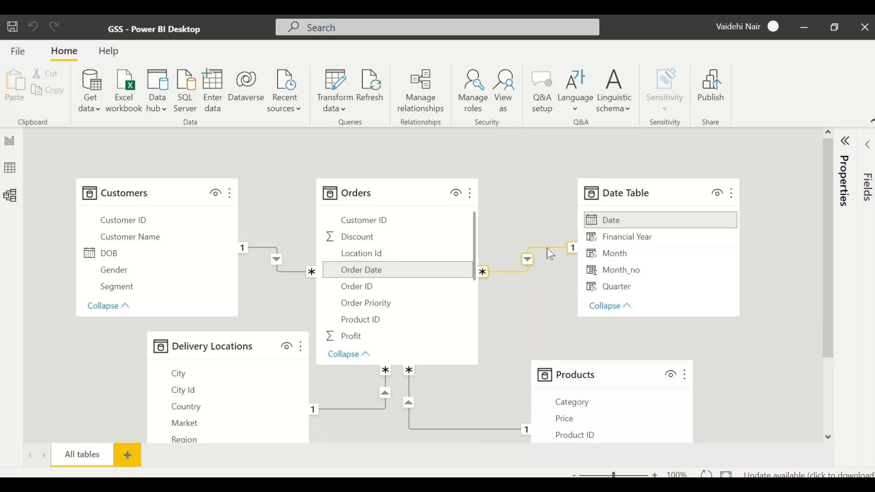
scroll(788, 367, down, 2)
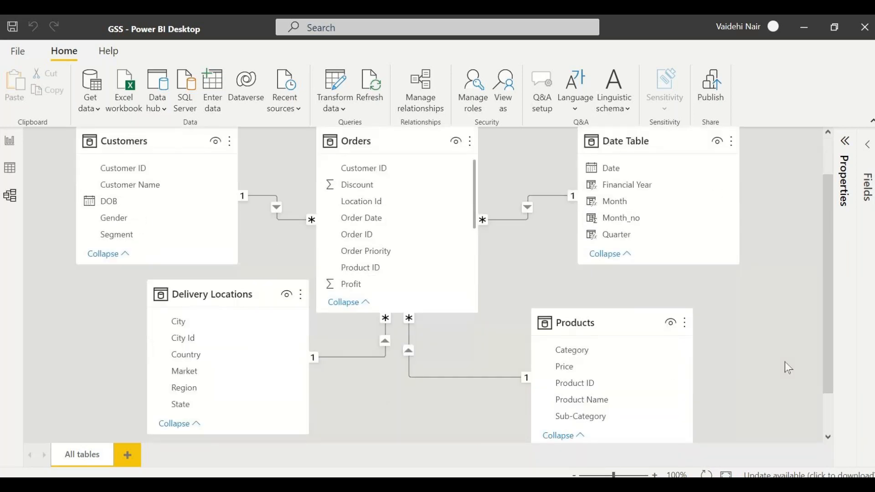
scroll(541, 196, up, 2)
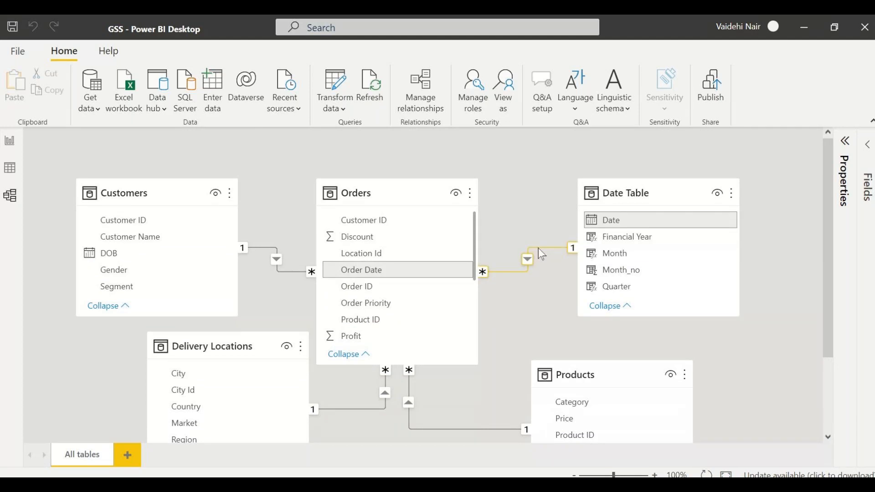
click(17, 144)
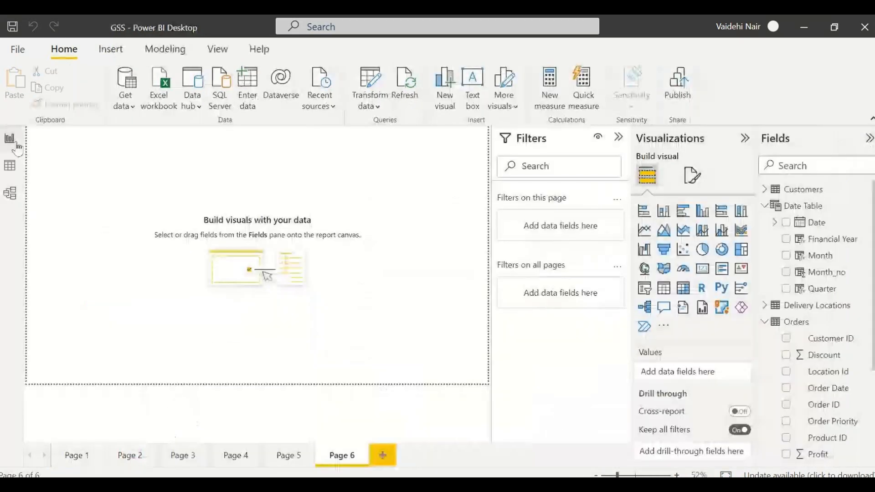
click(11, 193)
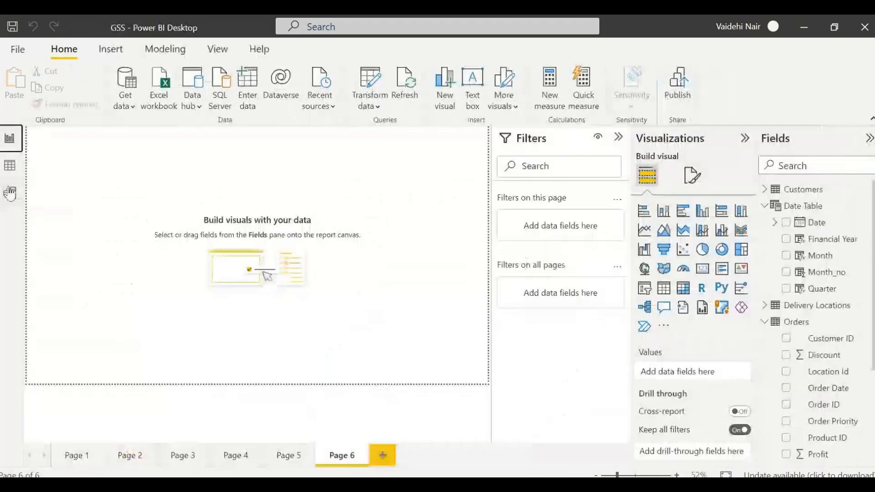
click(11, 192)
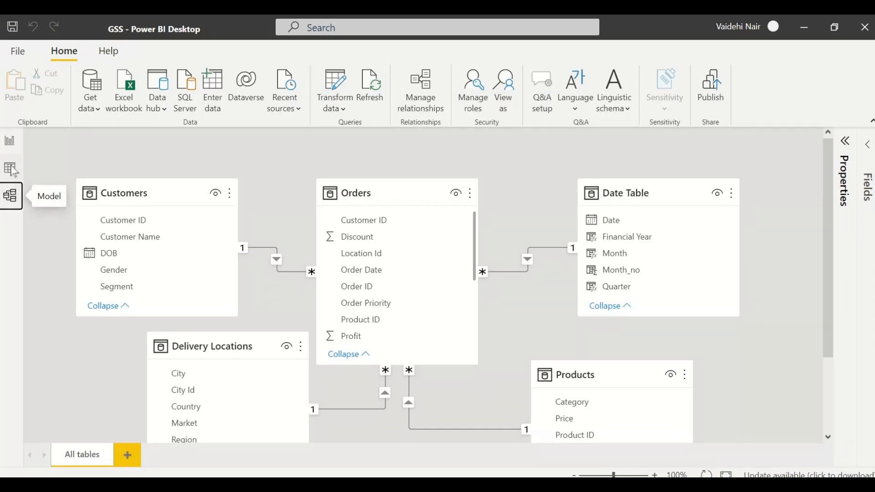
click(9, 141)
click(11, 200)
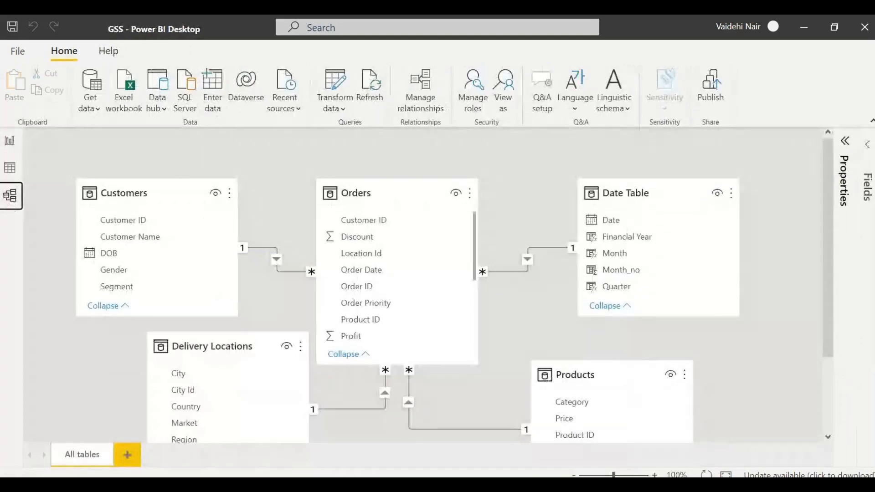
Expand the Fields pane and review the Date Table's Financial Year, Month and Quarter columns alongside the diagram
click(868, 145)
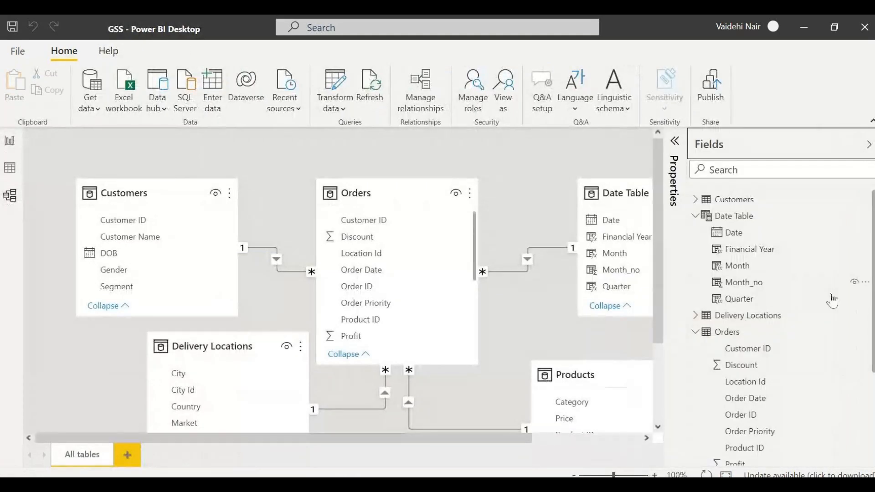
click(751, 251)
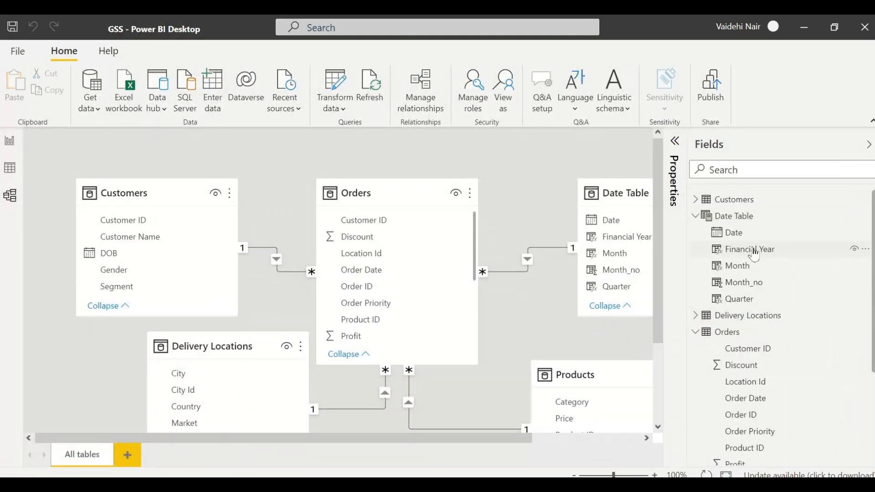
click(759, 267)
click(750, 298)
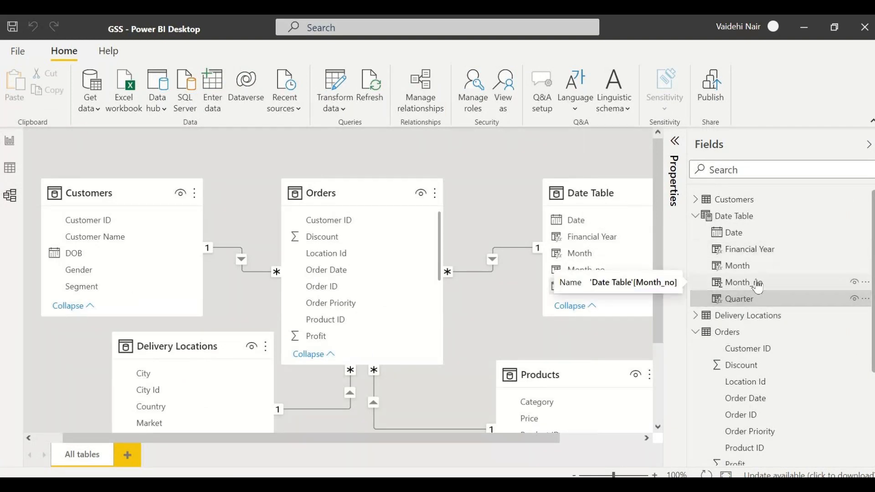
drag(486, 438, 570, 440)
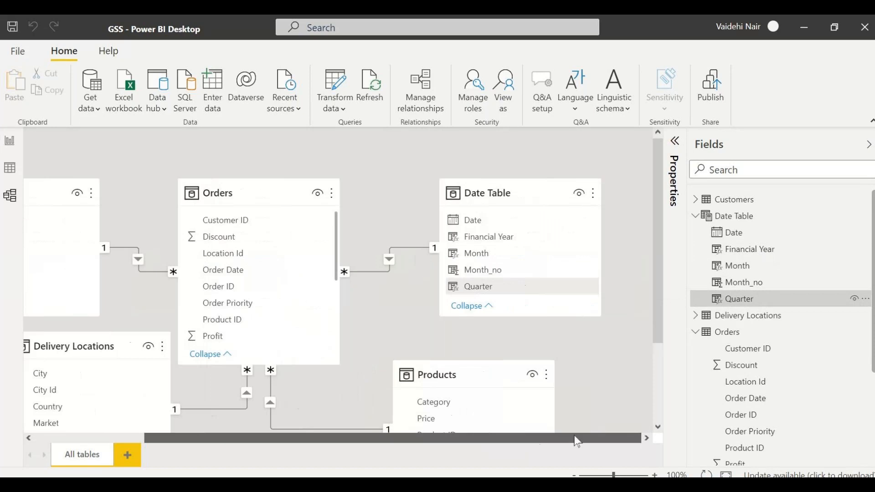
click(772, 268)
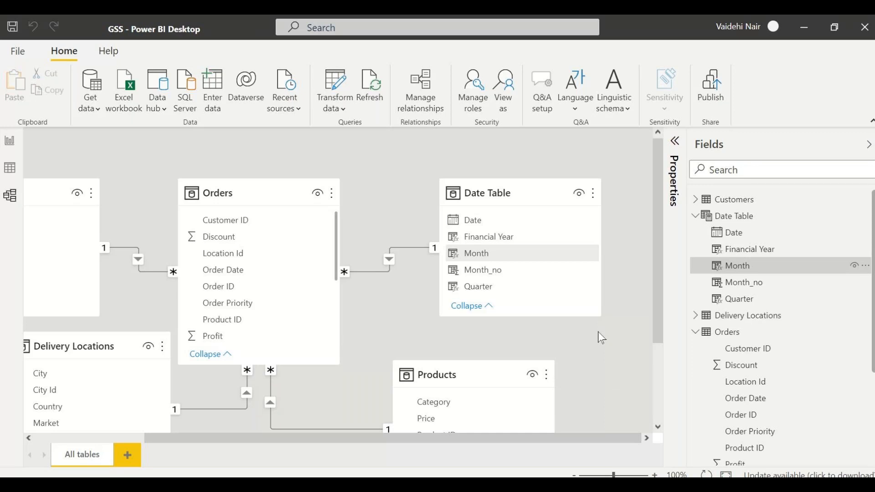
click(586, 332)
Review how Customers, Delivery Locations, Products and the Date Table each connect to Orders across the model diagram
scroll(587, 332, down, 1)
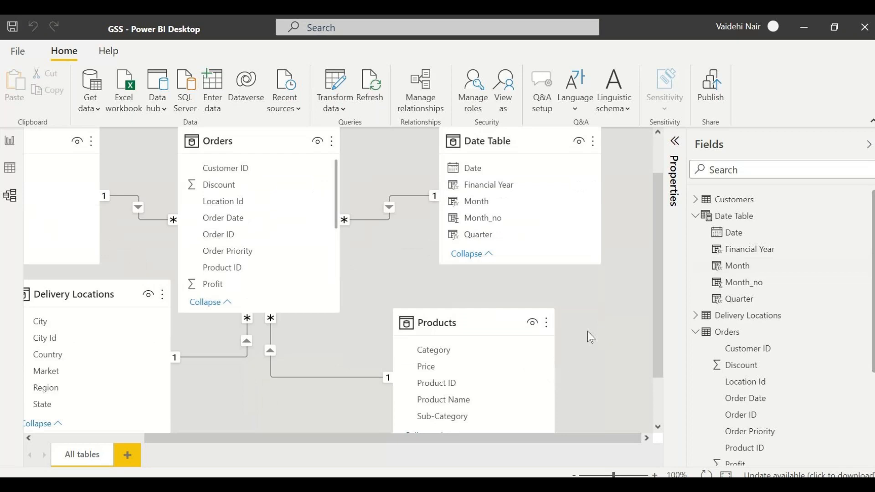
scroll(586, 331, up, 1)
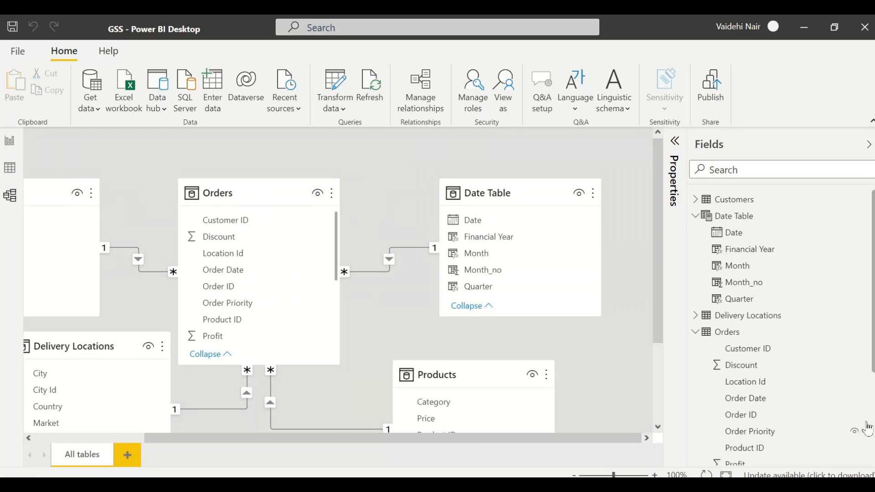
scroll(861, 421, down, 2)
scroll(645, 376, down, 3)
scroll(781, 393, up, 2)
scroll(634, 385, up, 2)
scroll(634, 385, up, 1)
scroll(634, 386, down, 3)
scroll(634, 386, up, 3)
drag(600, 434, 537, 437)
scroll(617, 358, down, 3)
scroll(617, 357, up, 3)
scroll(614, 361, down, 1)
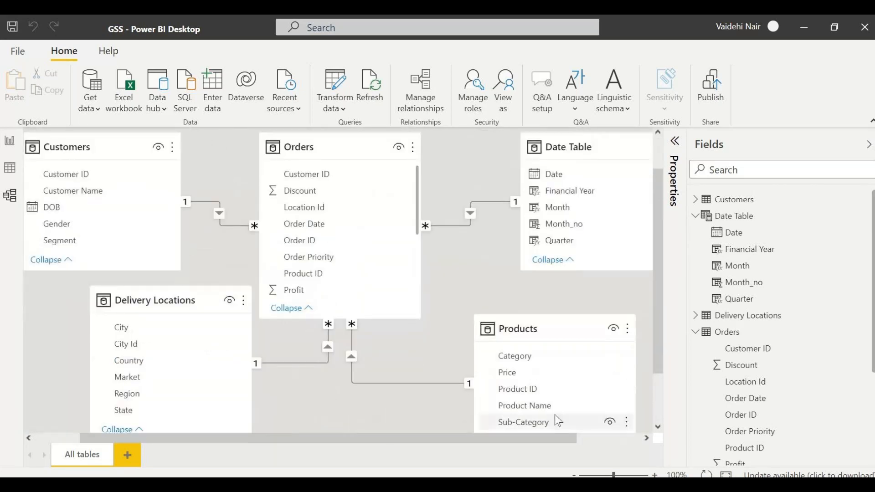
drag(464, 448, 590, 430)
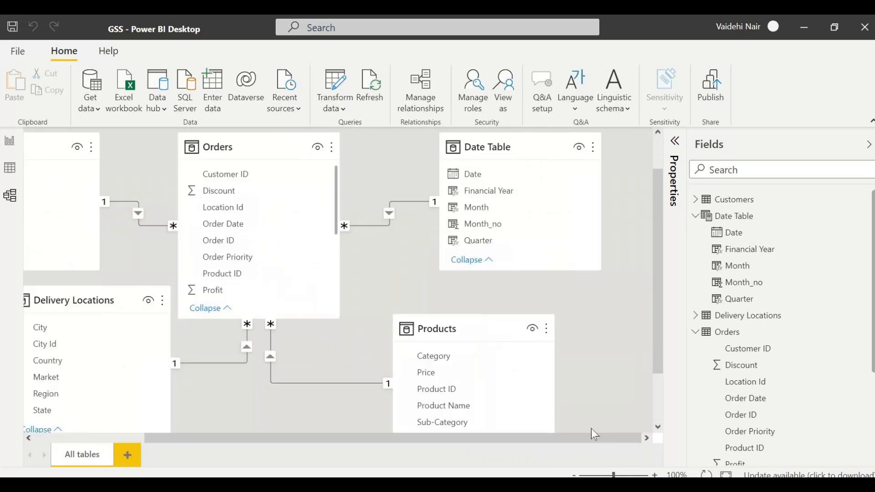
scroll(627, 387, down, 2)
scroll(627, 386, up, 3)
scroll(631, 392, down, 1)
scroll(627, 386, up, 1)
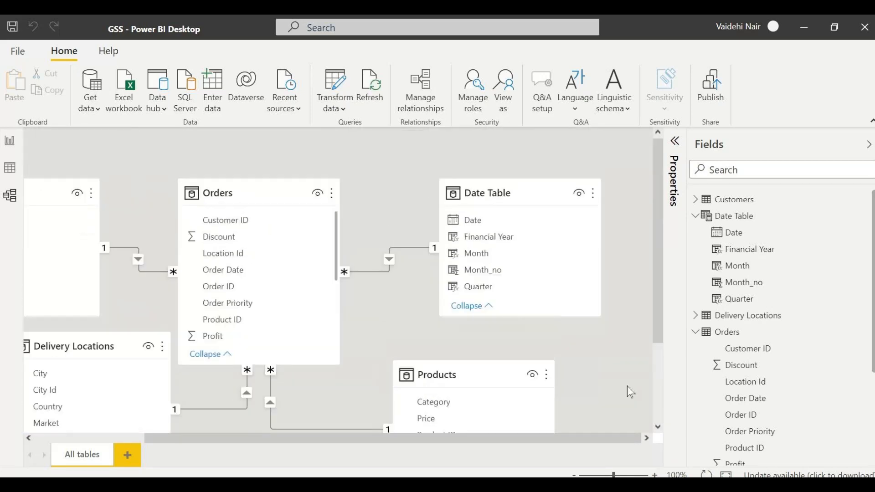
scroll(629, 387, down, 1)
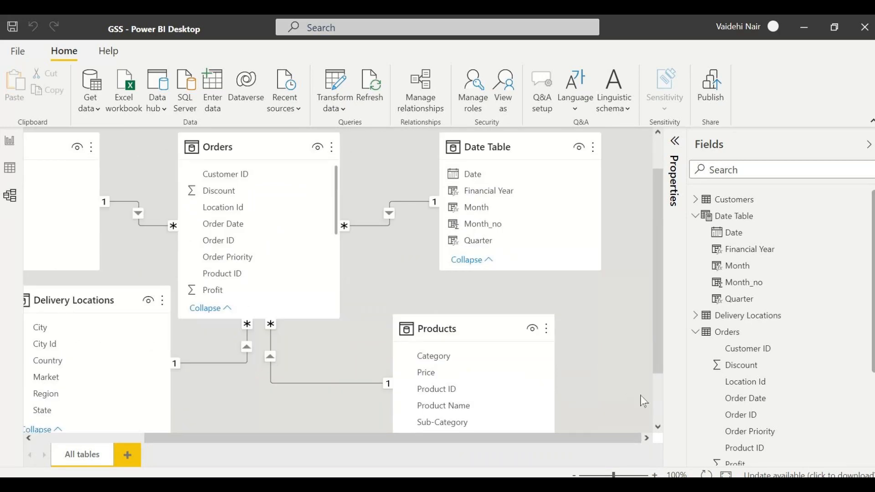
scroll(641, 394, up, 1)
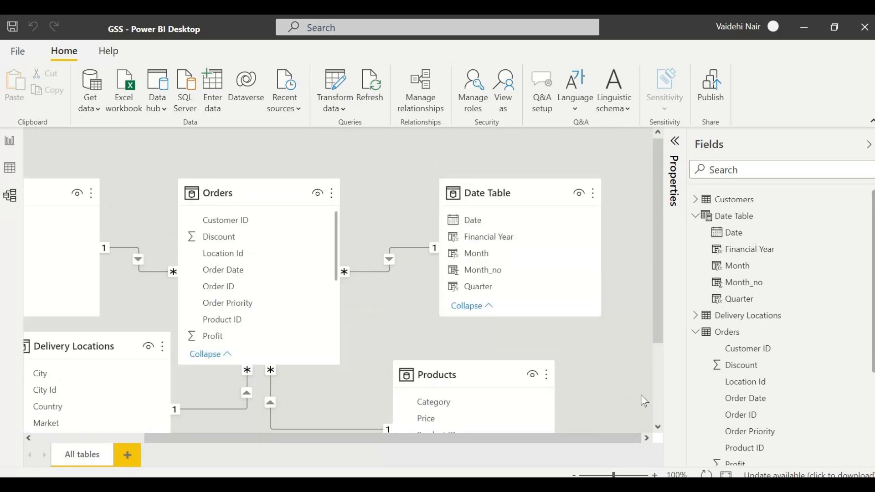
click(776, 254)
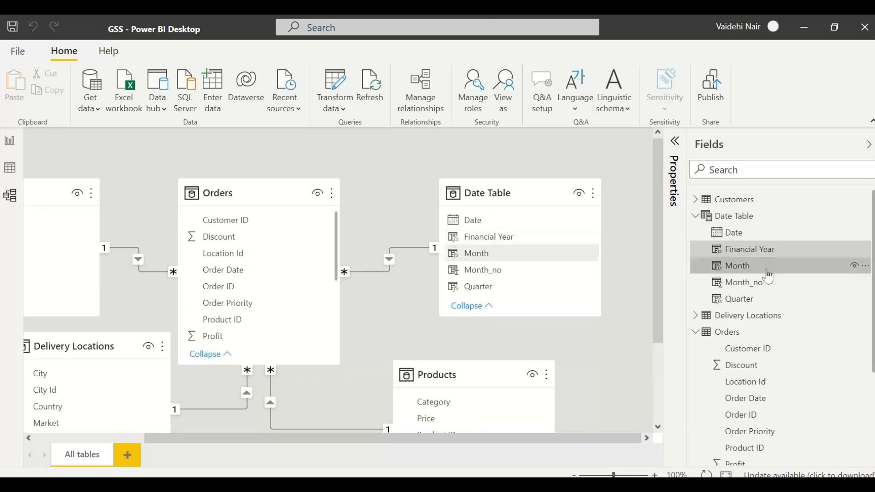
click(768, 302)
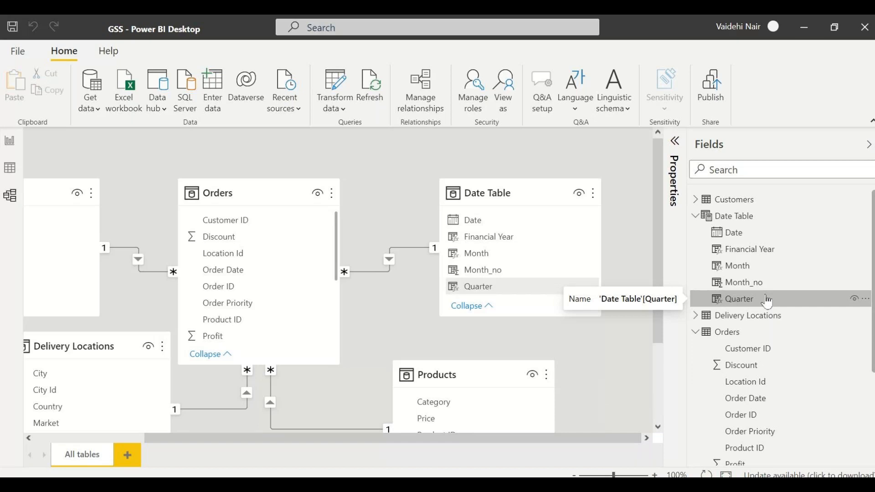
Create a hierarchy from the Date Table's Financial Year column and expand it to show its levels
click(797, 254)
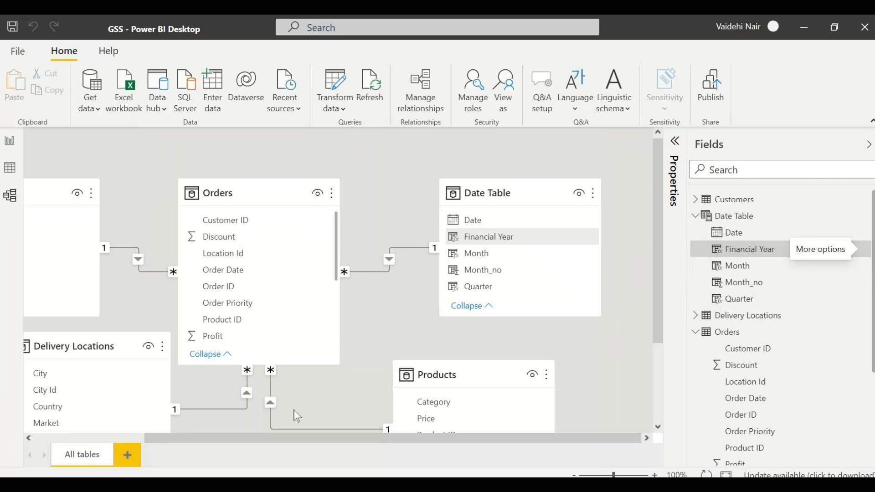
click(866, 249)
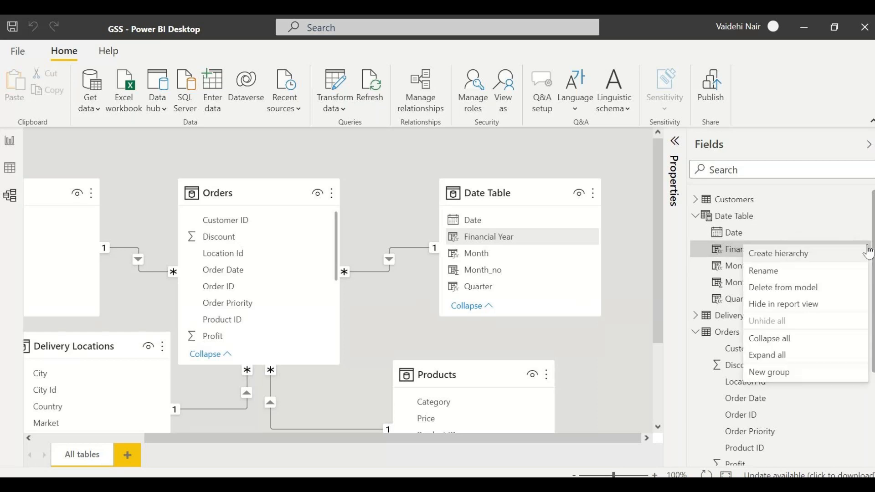
click(775, 254)
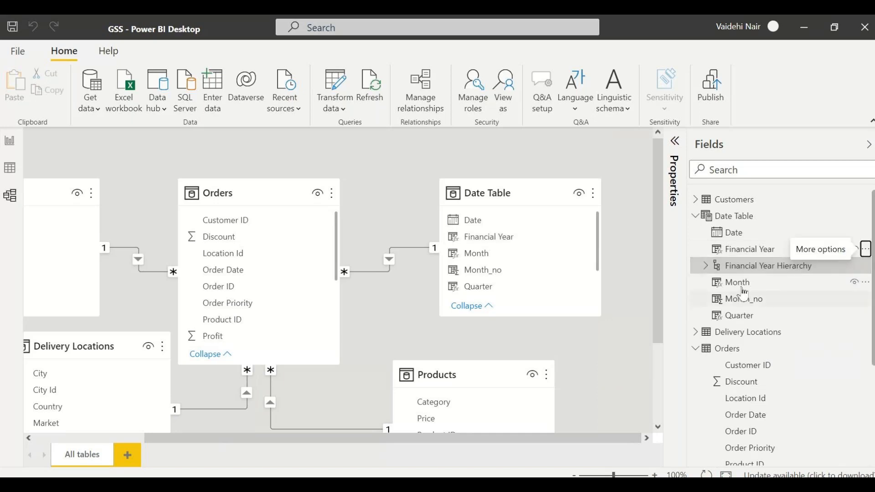
click(706, 266)
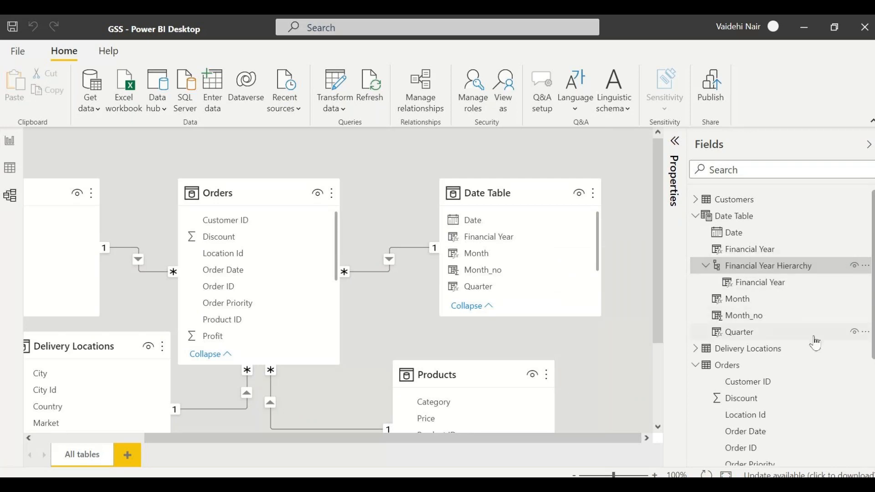
Add the Date Table's Quarter and Month columns, in that order, to the Financial Year Hierarchy
click(866, 335)
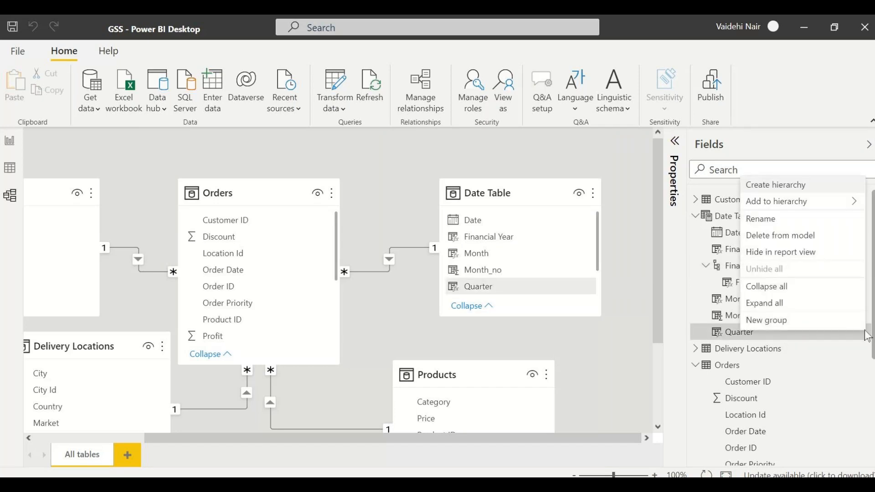
mouse_move(835, 210)
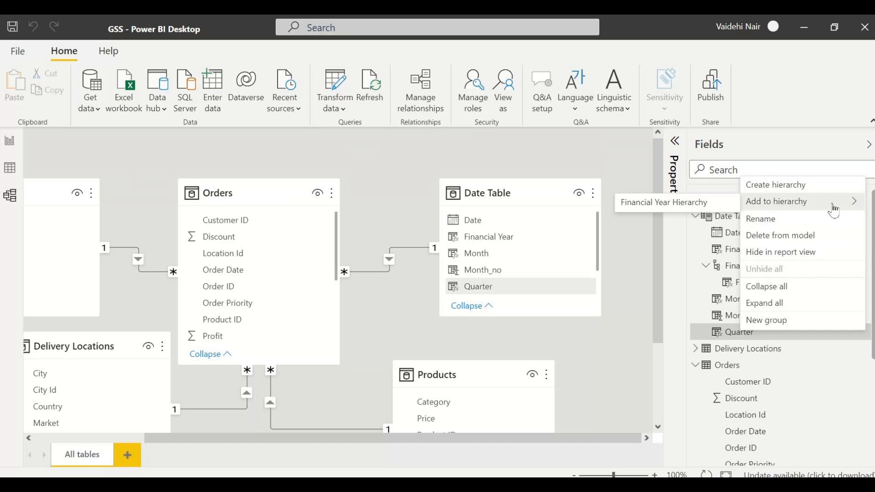
click(688, 206)
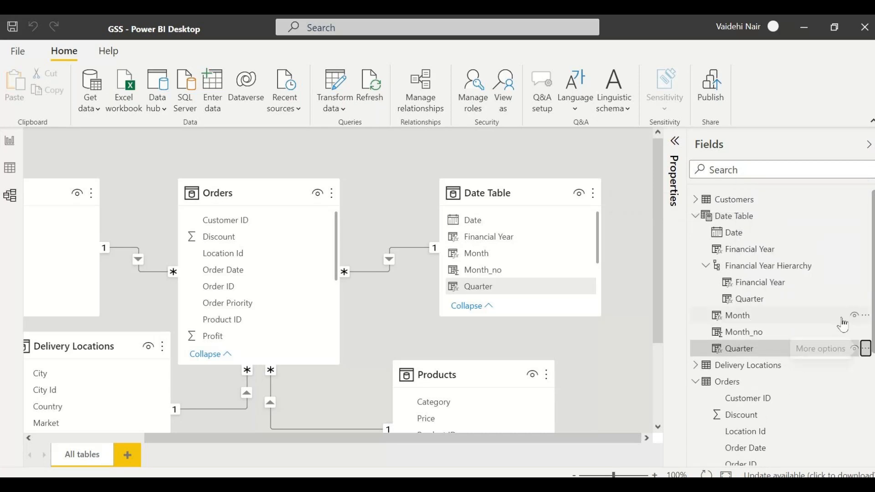
click(865, 315)
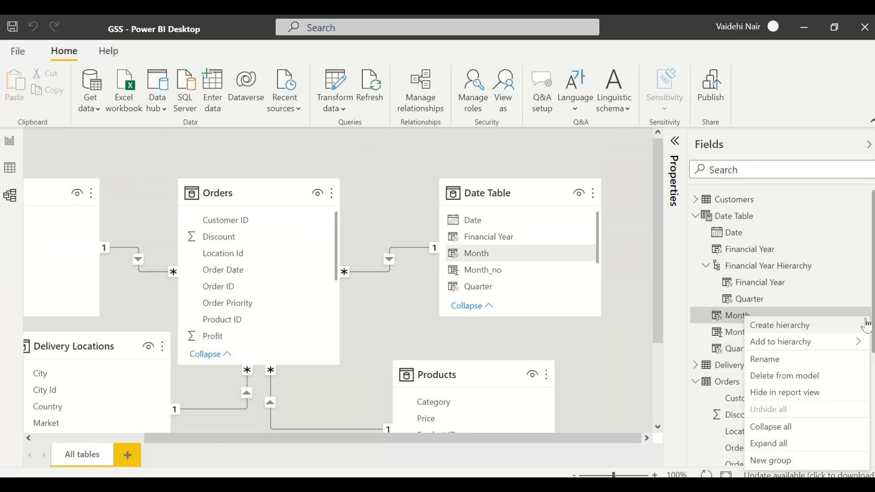
mouse_move(775, 342)
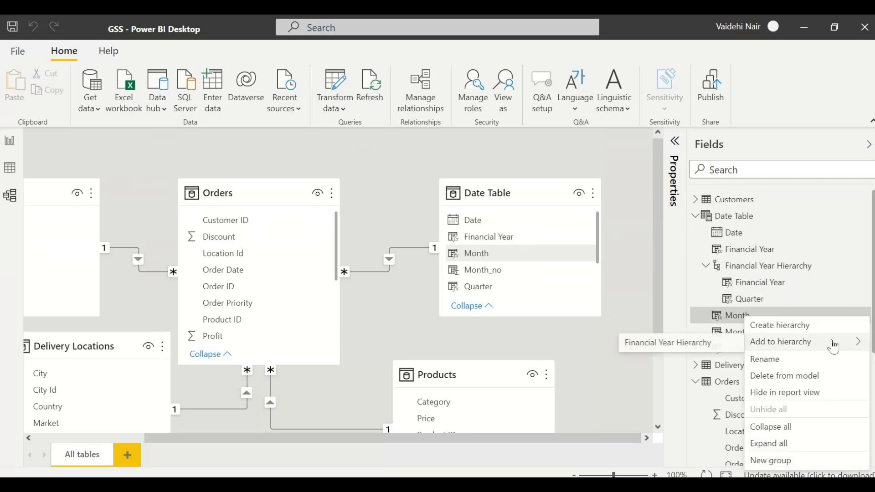
click(708, 349)
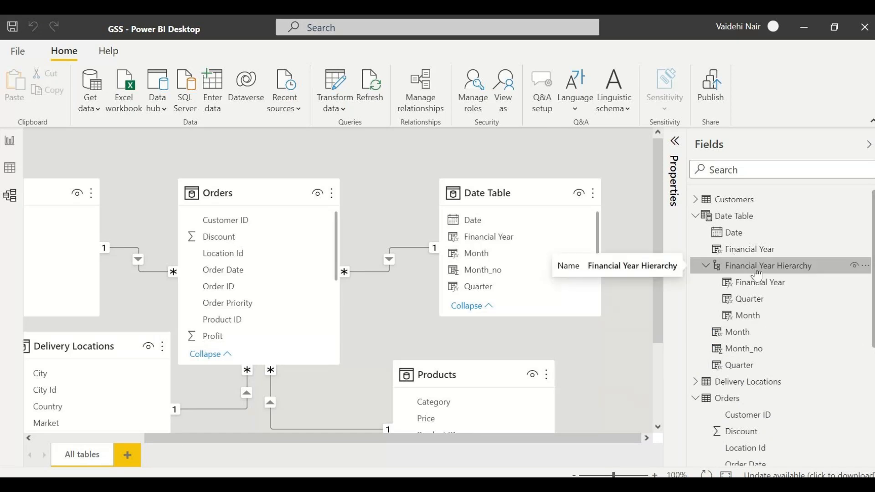
scroll(768, 314, down, 1)
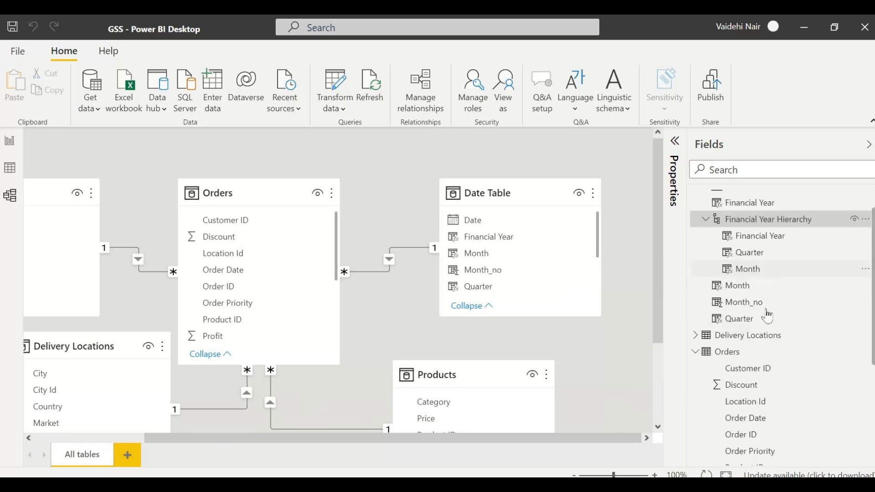
scroll(768, 314, up, 1)
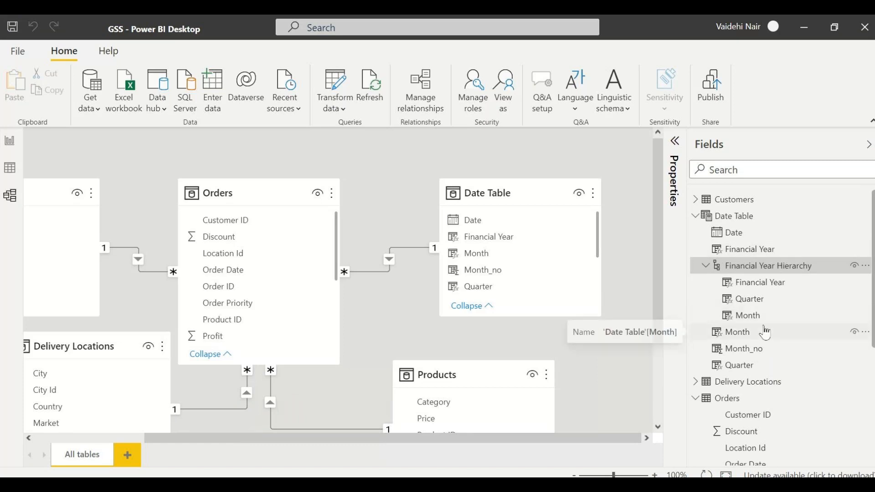
scroll(767, 333, down, 3)
scroll(766, 333, up, 3)
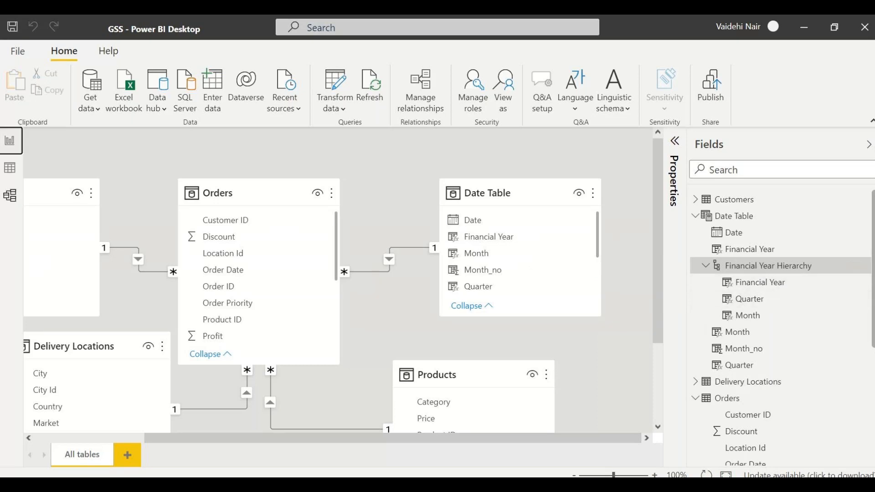
Insert a line chart on report Page 6 and enlarge it to nearly the full page width
click(10, 140)
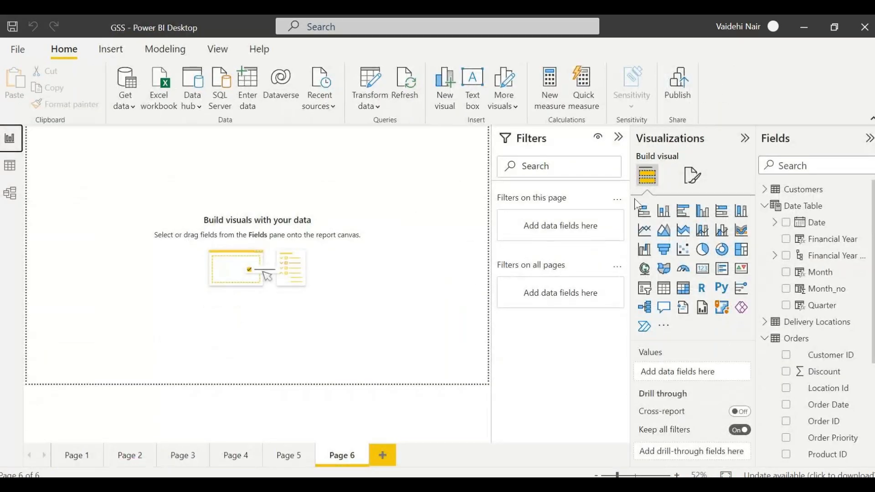
click(643, 235)
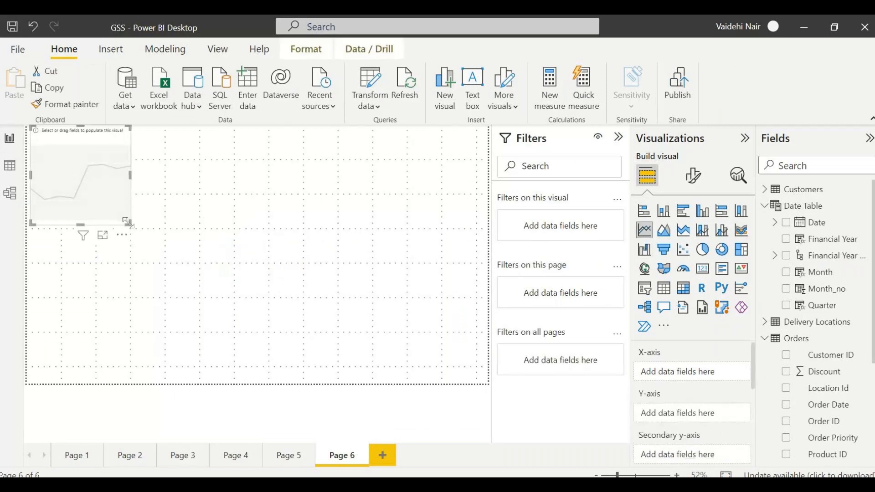
drag(127, 222, 486, 308)
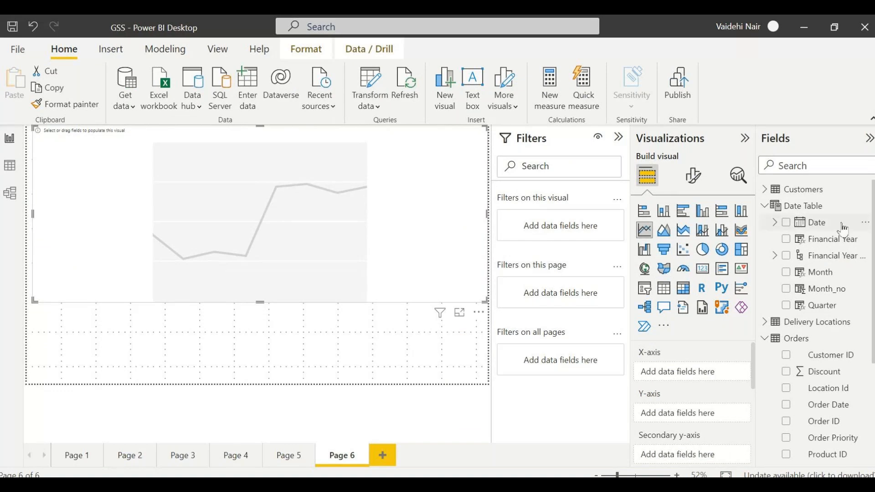
Plot the sum of Sales from Orders against the Financial Year Hierarchy in the line chart
click(787, 257)
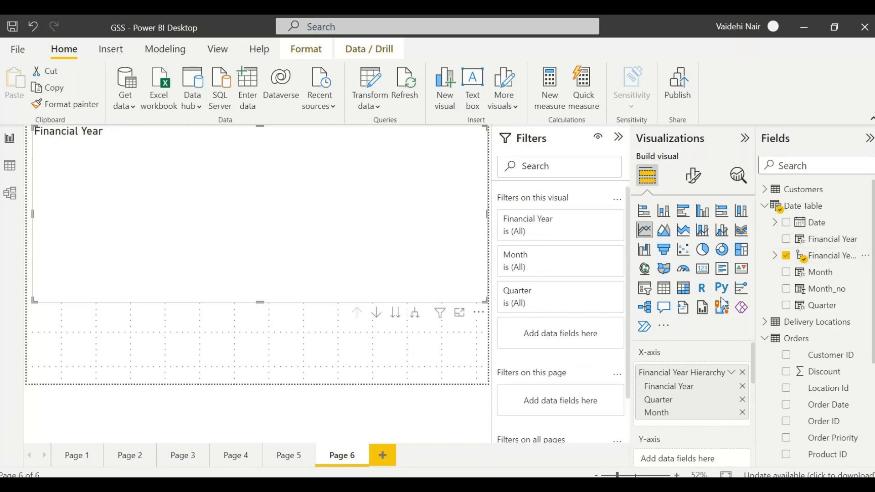
scroll(792, 355, down, 3)
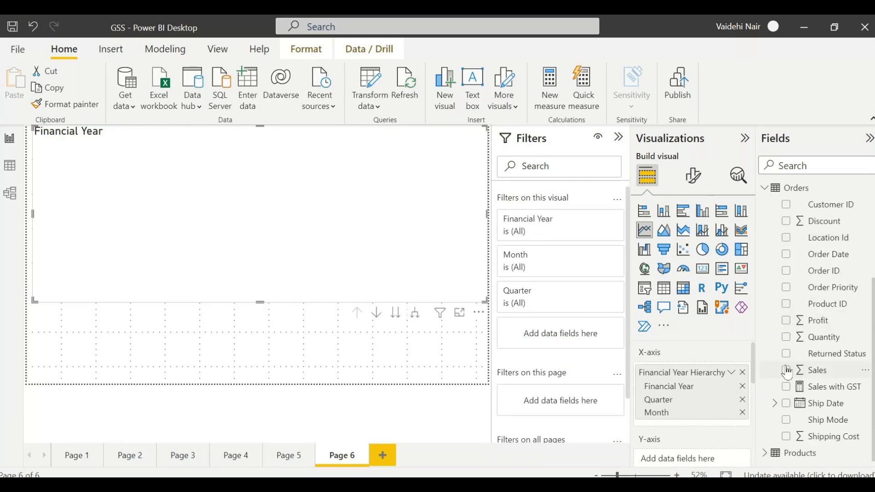
click(788, 372)
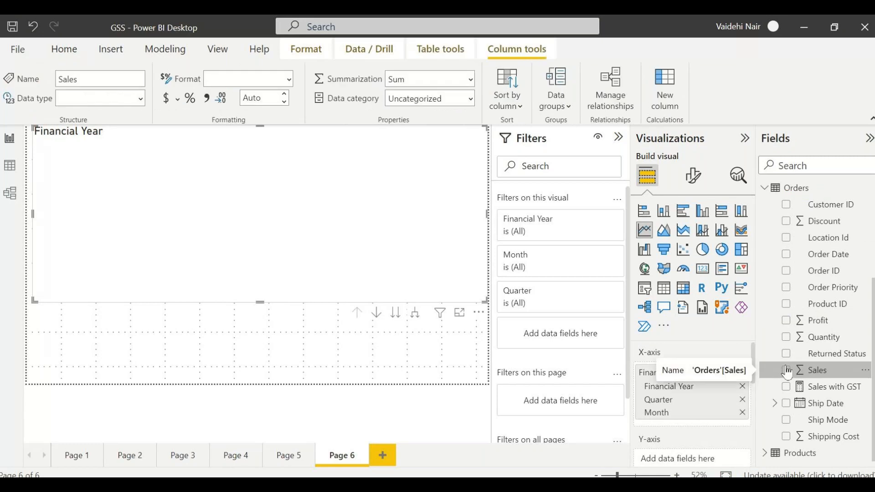
click(787, 371)
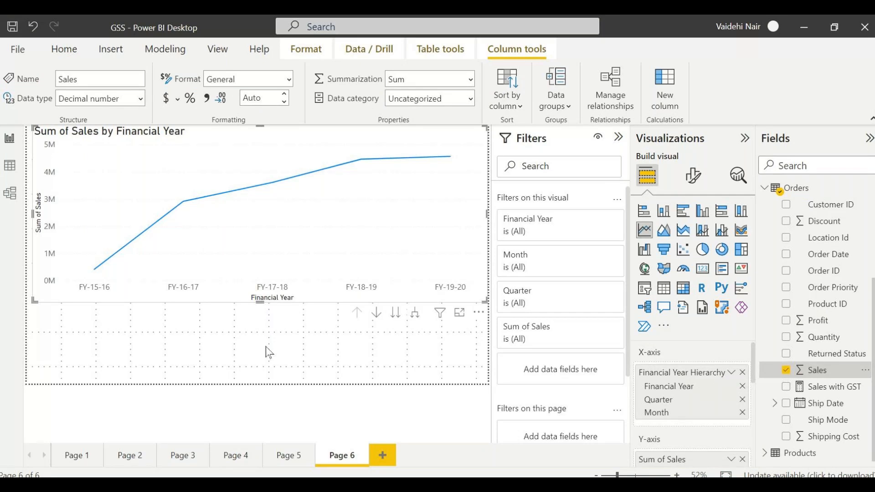
Turn on drill mode for the line chart and drill down from FY-17-18 into its quarters
scroll(798, 305, up, 4)
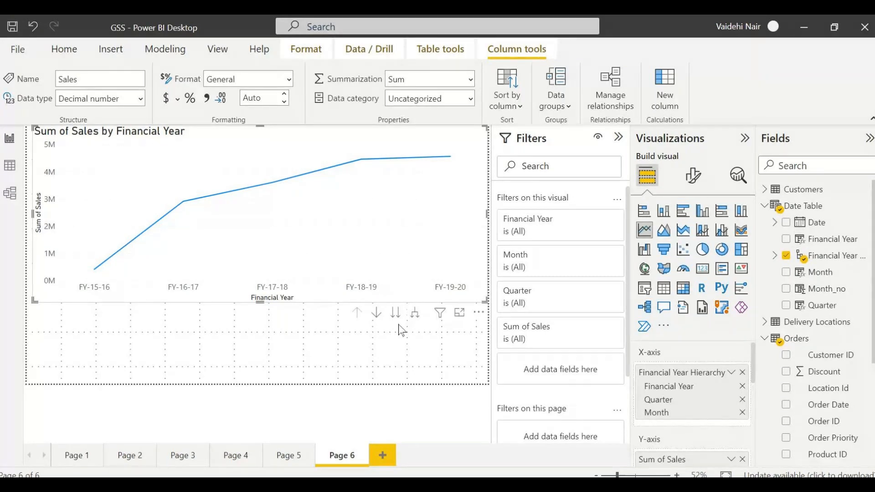
click(376, 314)
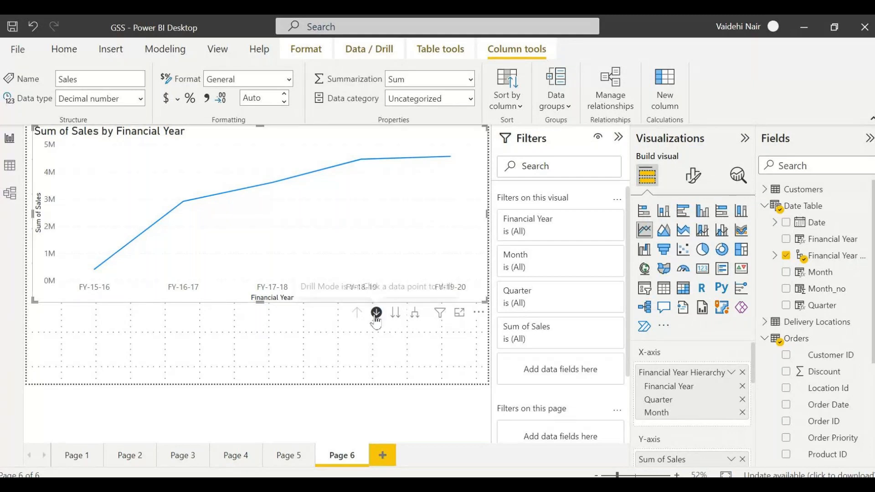
click(262, 350)
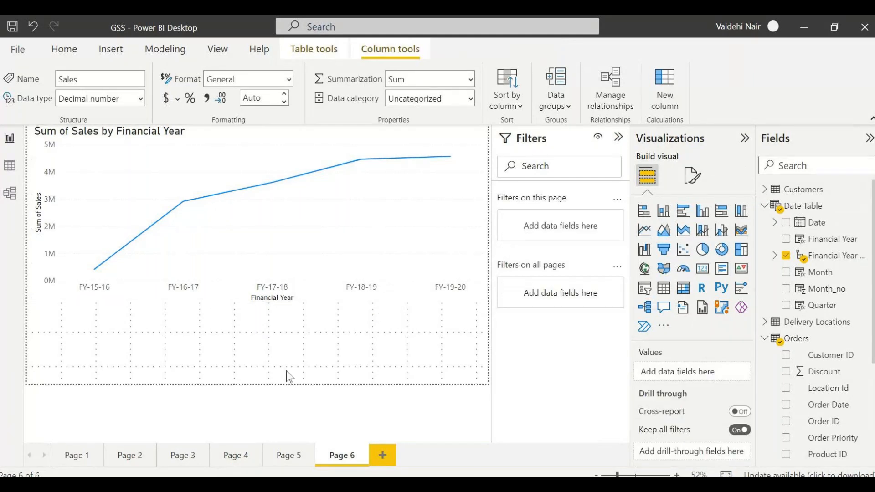
click(311, 267)
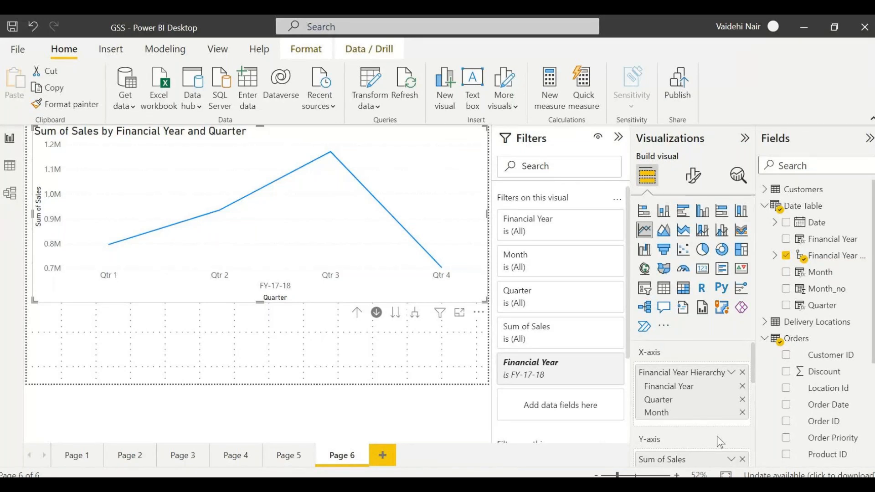
scroll(718, 442, down, 1)
scroll(720, 443, up, 1)
scroll(719, 442, down, 1)
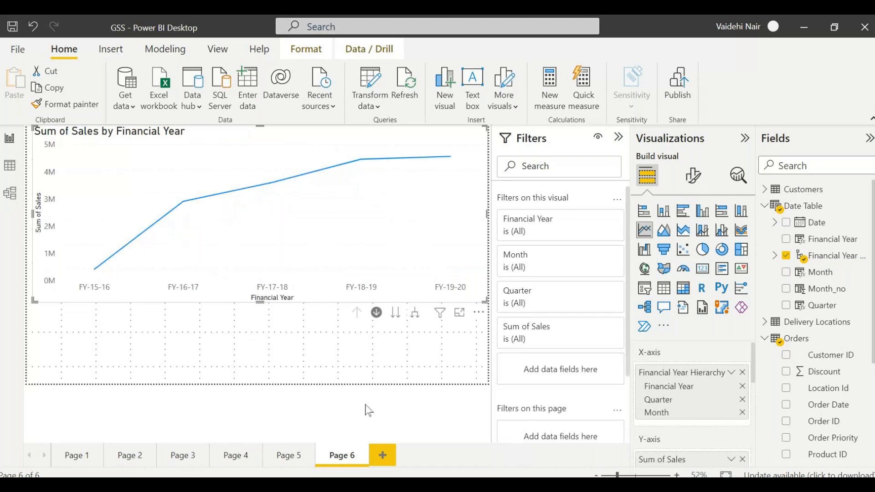
scroll(714, 438, down, 1)
scroll(699, 428, up, 1)
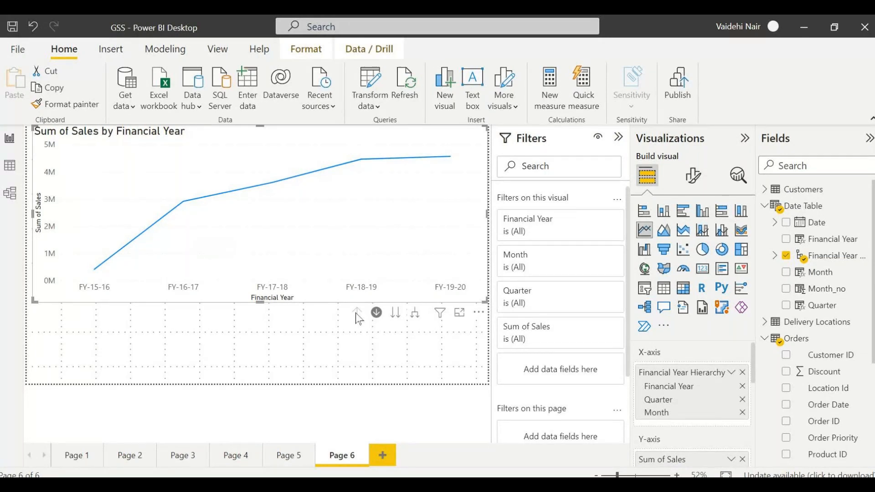
scroll(692, 445, down, 1)
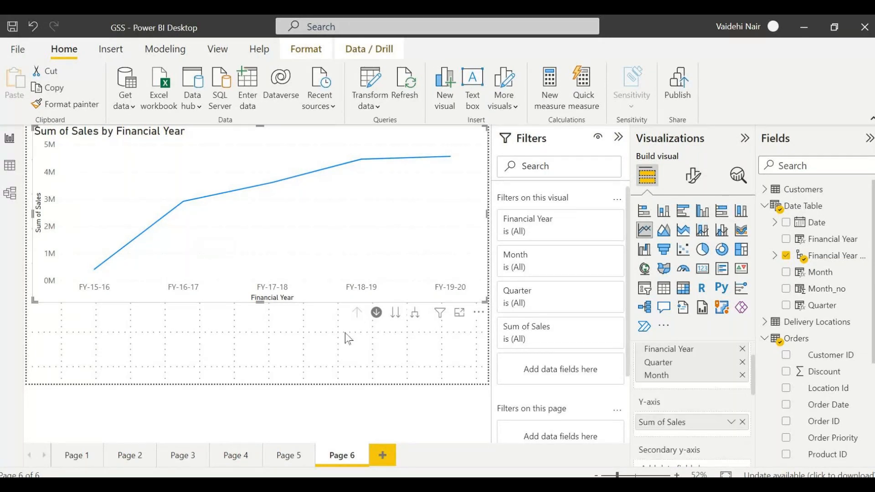
click(326, 355)
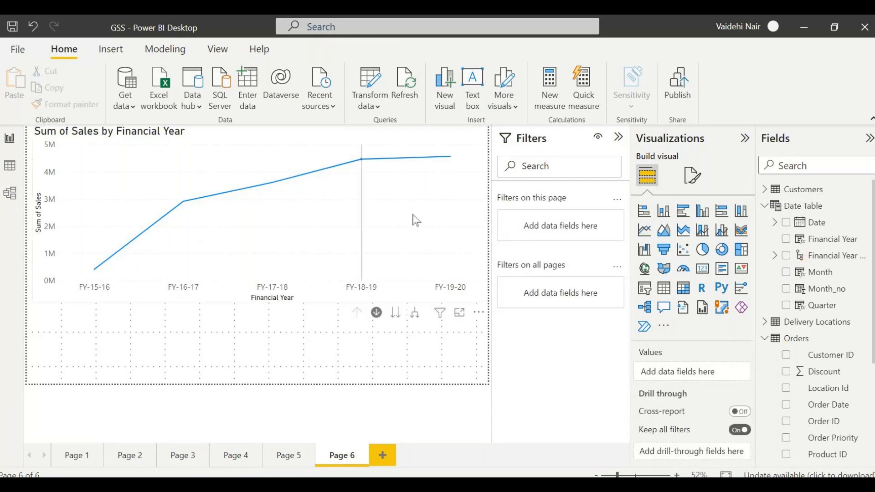
click(412, 302)
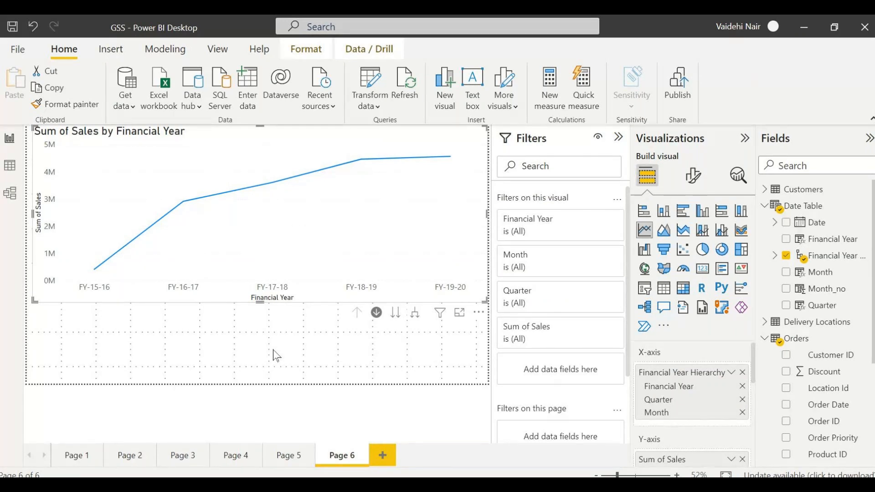
click(377, 313)
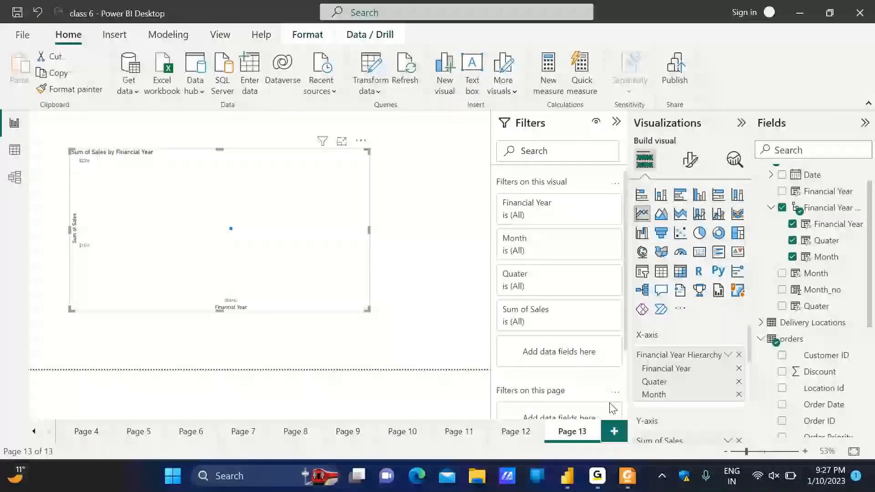
click(606, 486)
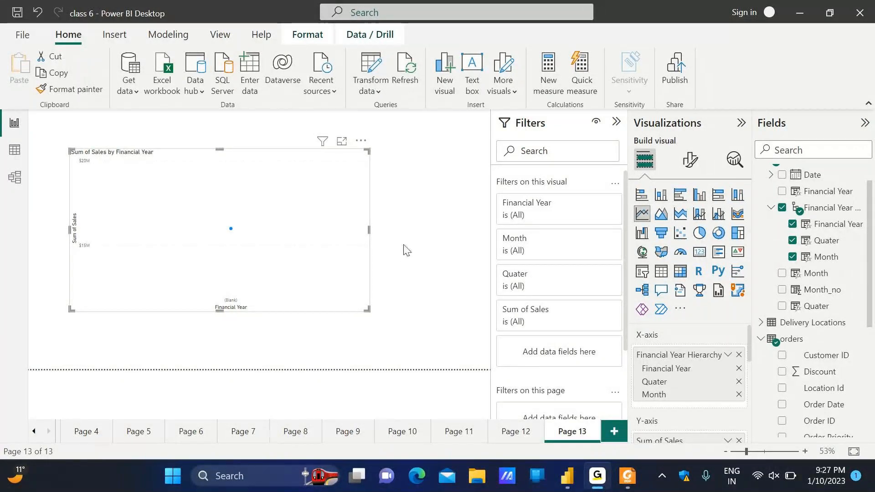
Examine the relationship between the orders table and the Date Table in the model diagram
click(567, 476)
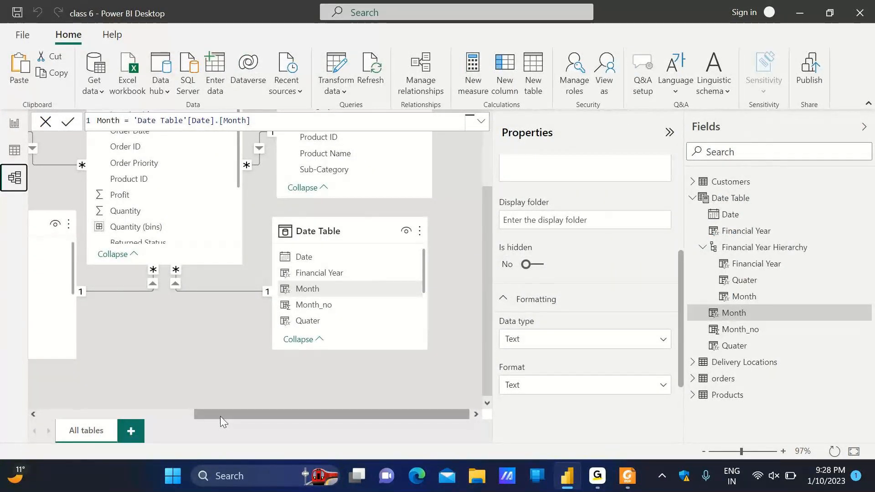
drag(220, 417, 195, 420)
scroll(196, 324, up, 2)
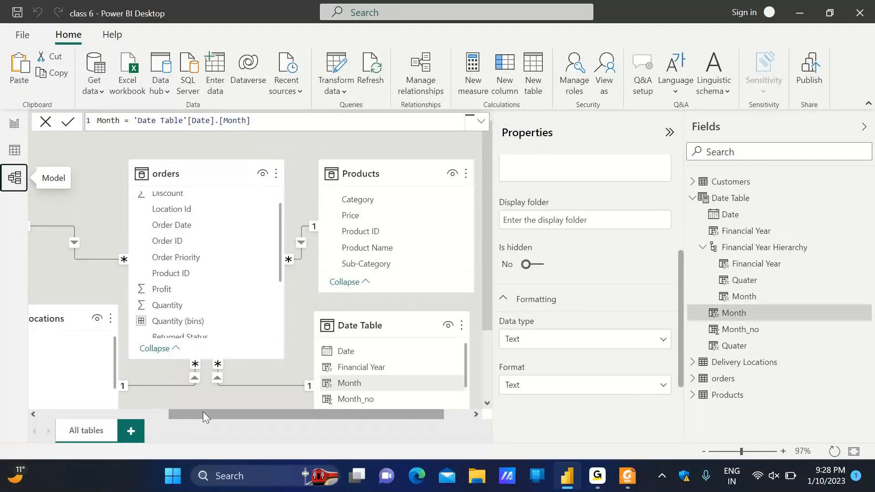
drag(203, 411, 202, 412)
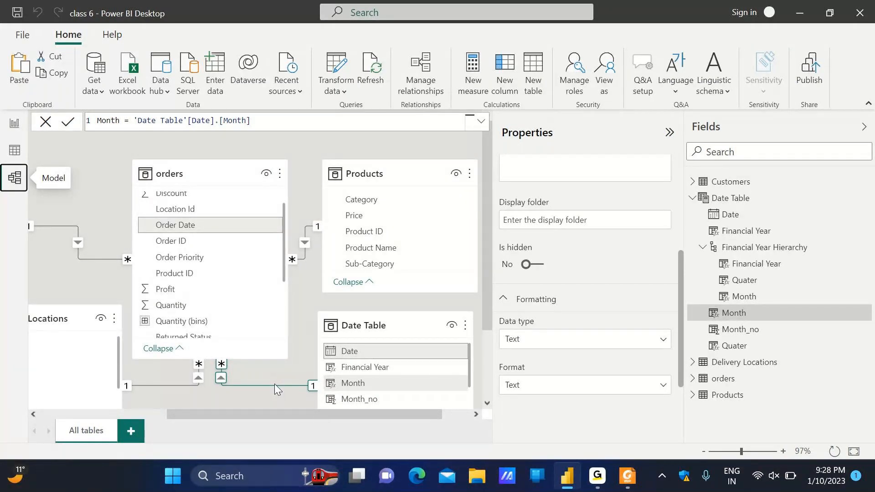
Review the DAX formulas of the Date Table and its Financial Year column
click(16, 153)
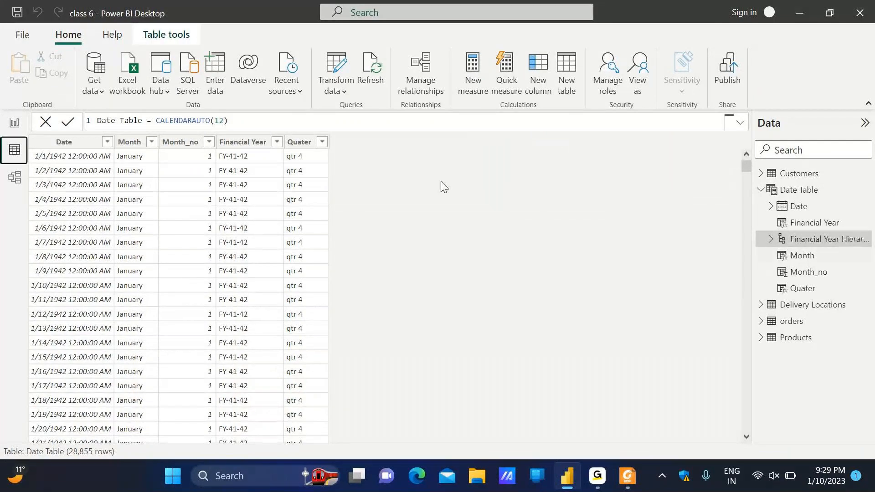
click(739, 122)
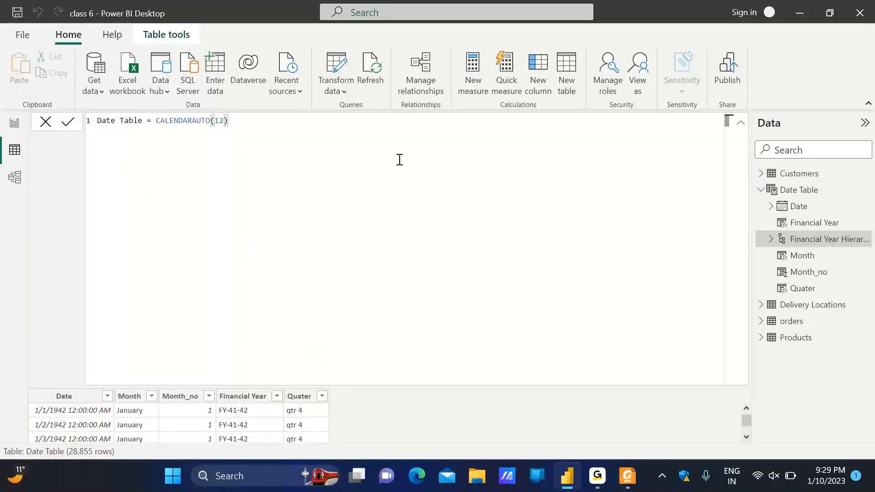
click(739, 123)
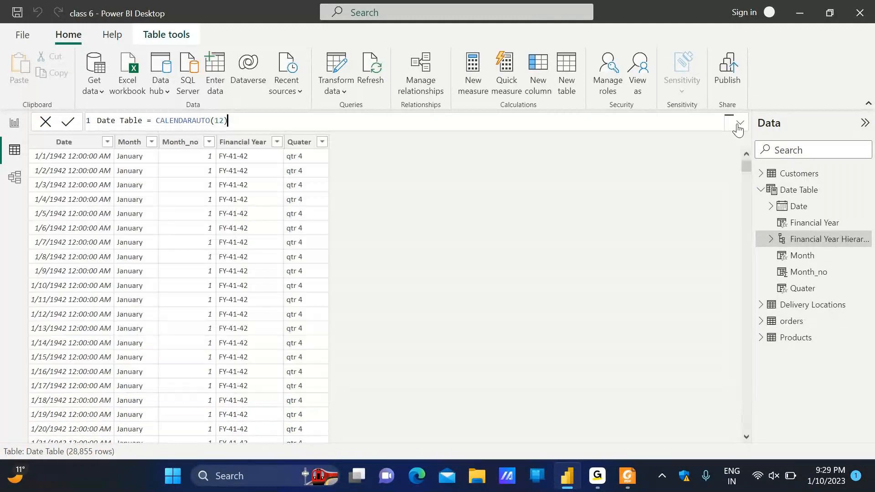
click(221, 225)
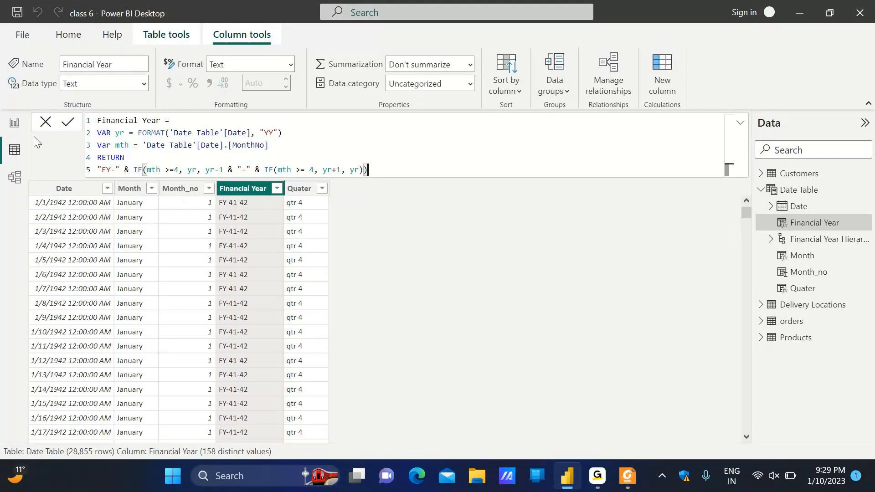
Reset the line chart's X-axis on Page 13 to only the Financial Year level of the Financial Year Hierarchy
click(15, 124)
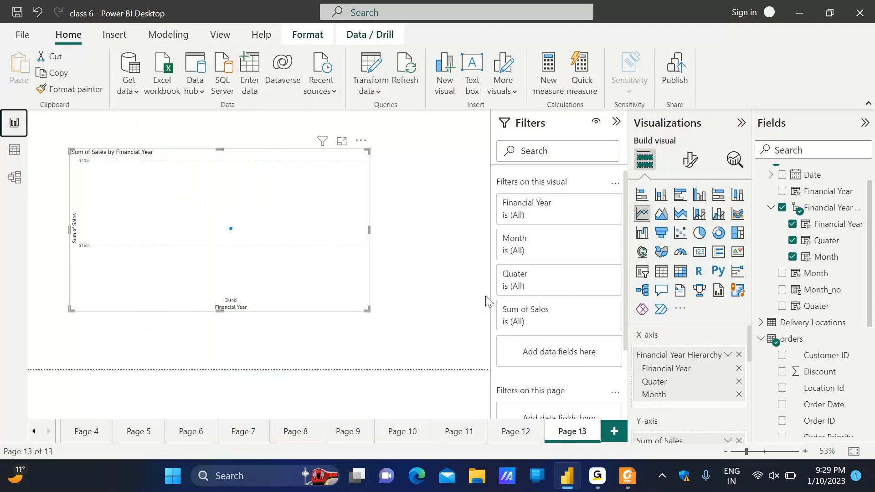
scroll(658, 384, down, 2)
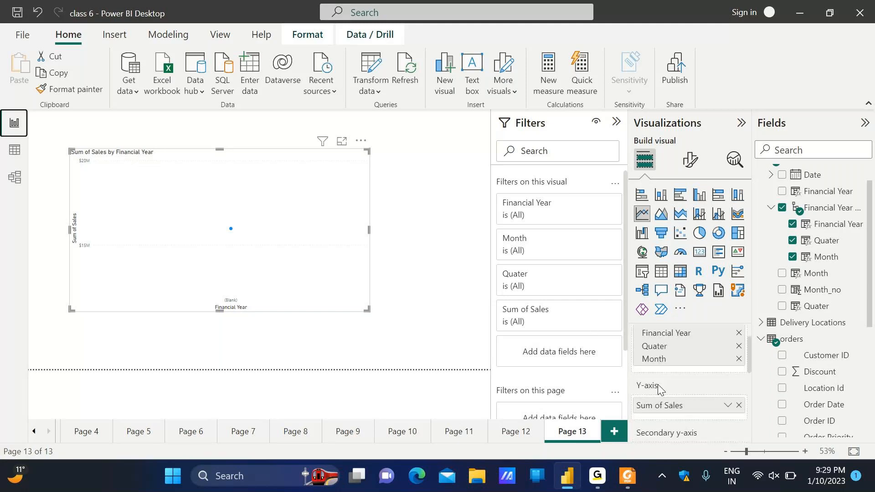
scroll(658, 387, down, 1)
scroll(658, 388, down, 1)
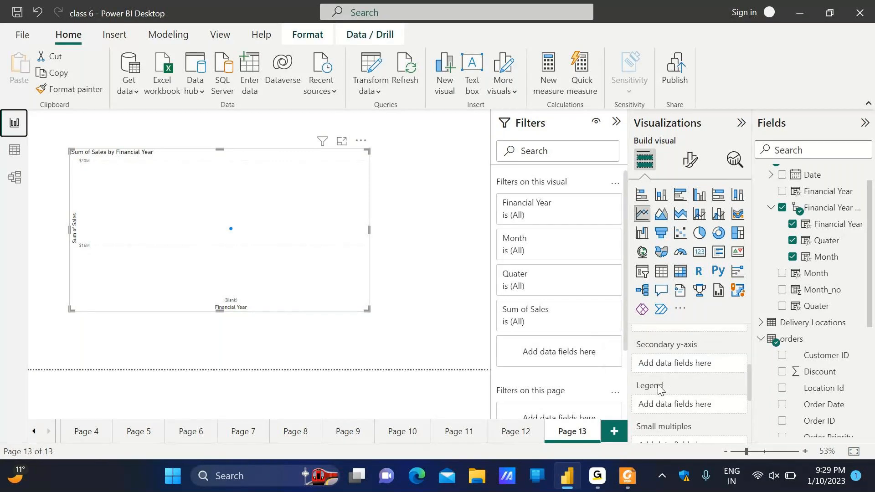
scroll(658, 387, up, 3)
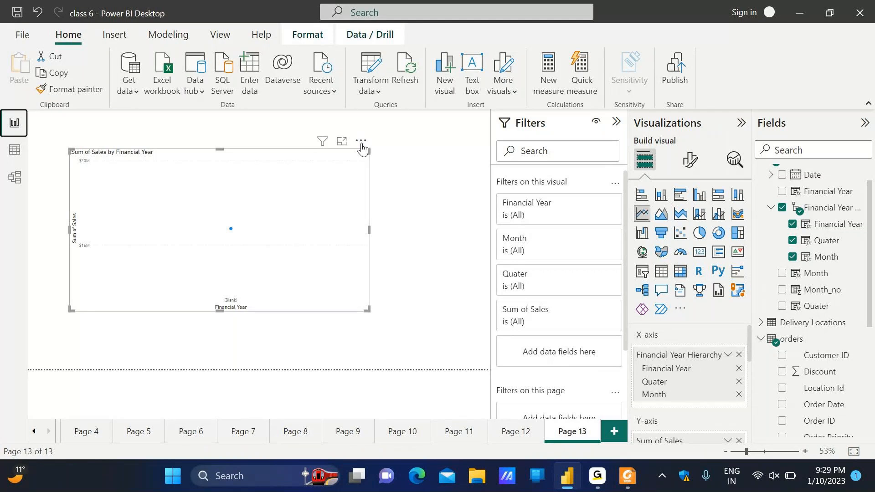
click(739, 355)
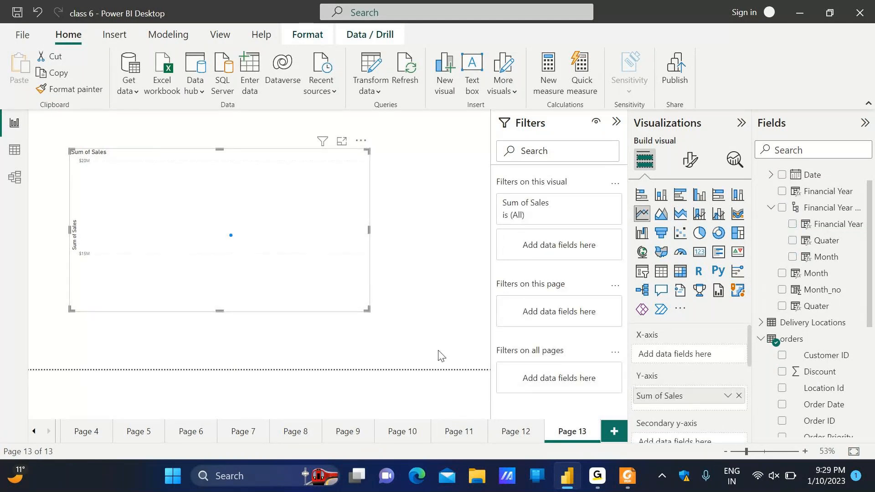
click(782, 208)
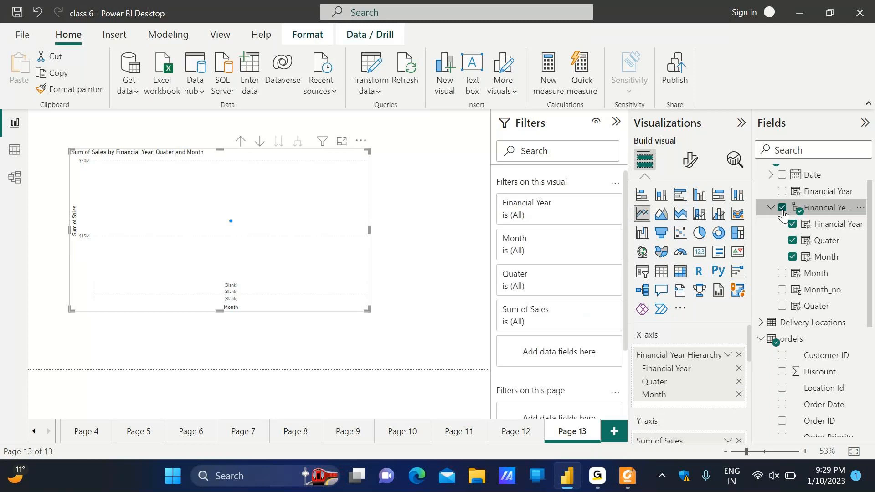
click(782, 209)
click(793, 225)
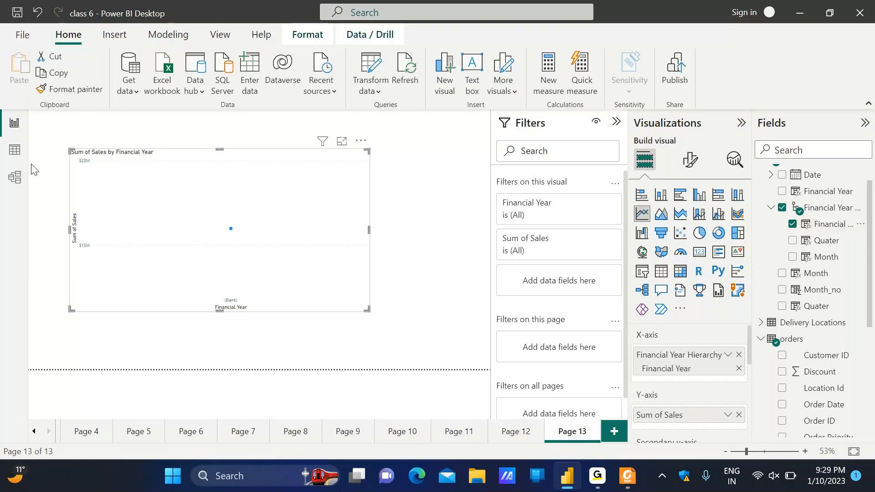
Review the Quater column's formula and the list of active relationships between the tables
click(8, 157)
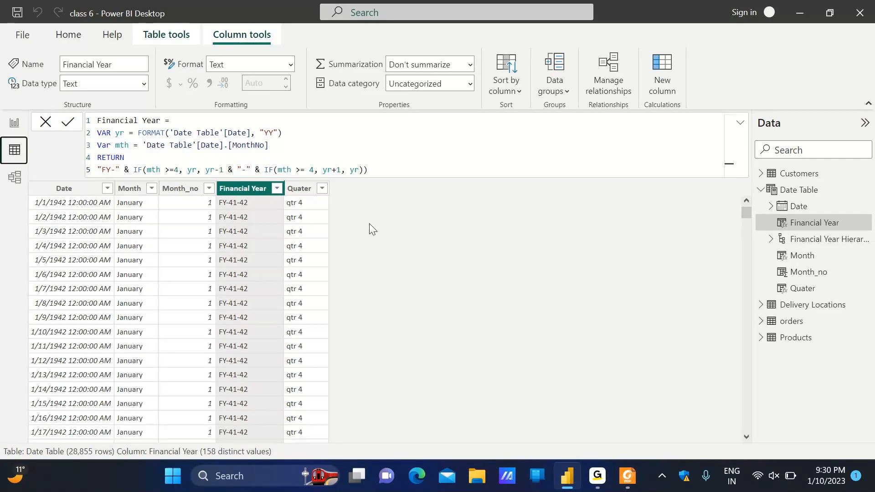
click(301, 190)
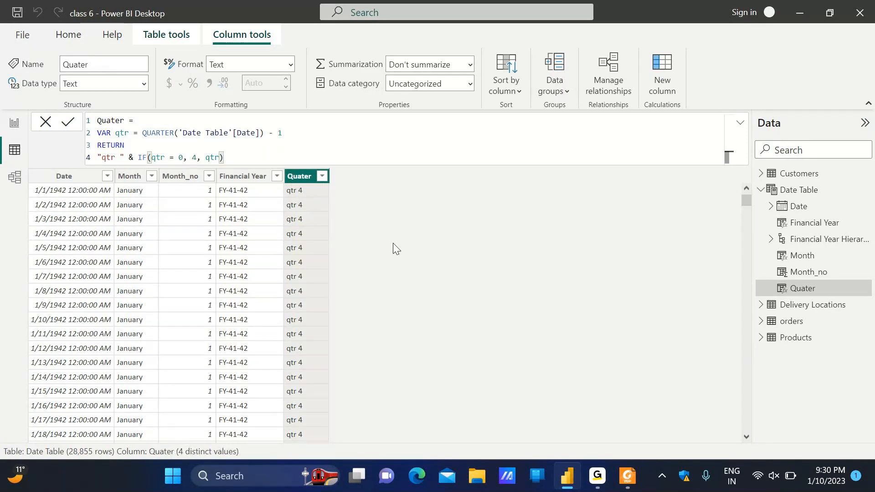
click(15, 177)
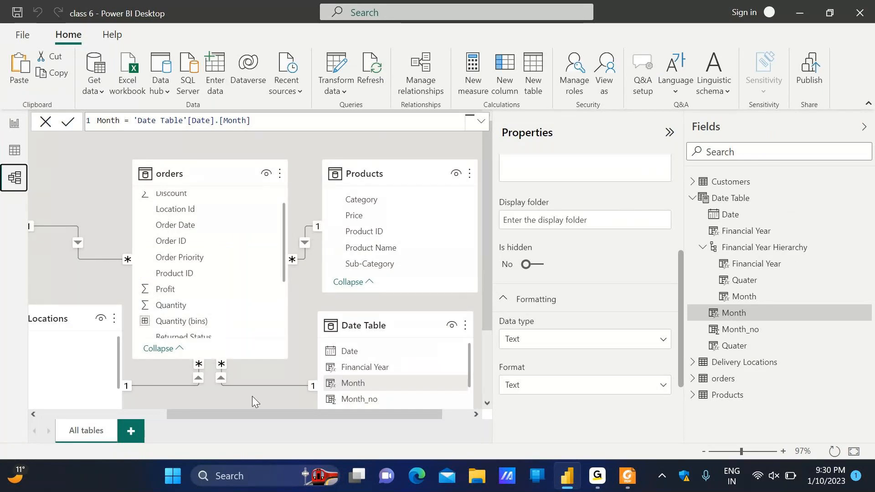
drag(240, 415, 250, 418)
scroll(268, 388, down, 1)
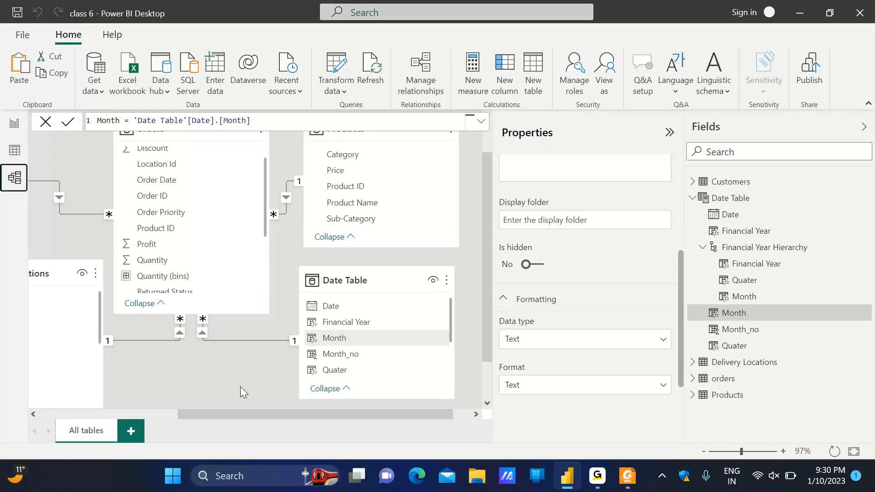
click(419, 74)
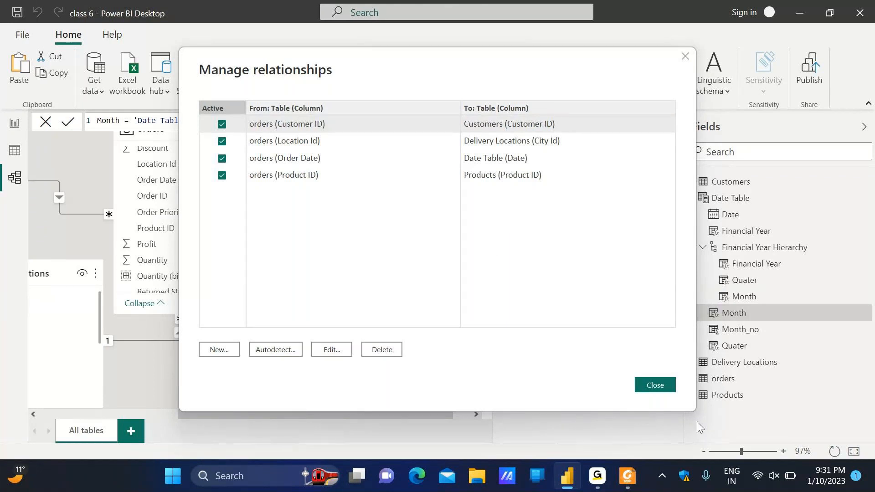
click(655, 387)
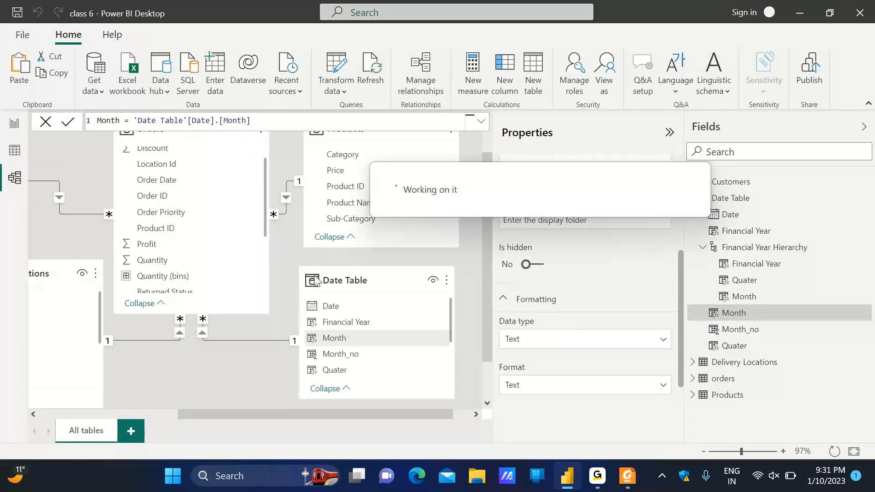
Remove the Financial Year Hierarchy from the line chart's X-axis
click(13, 125)
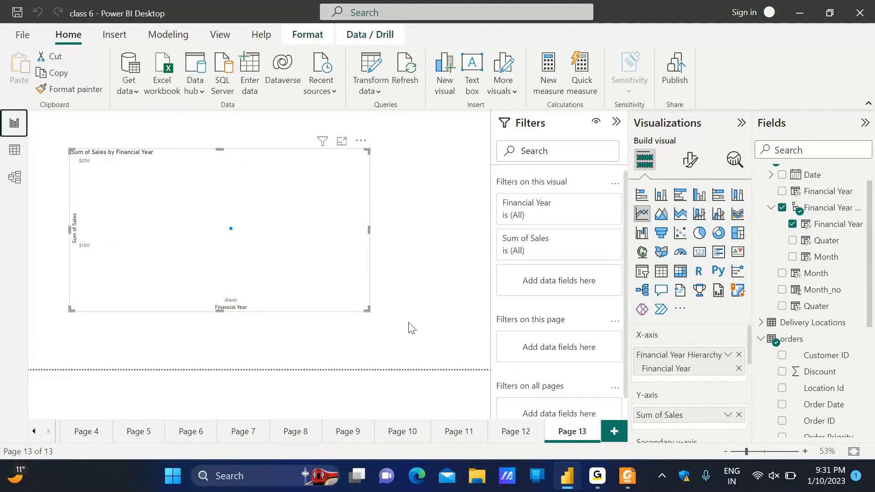
click(738, 355)
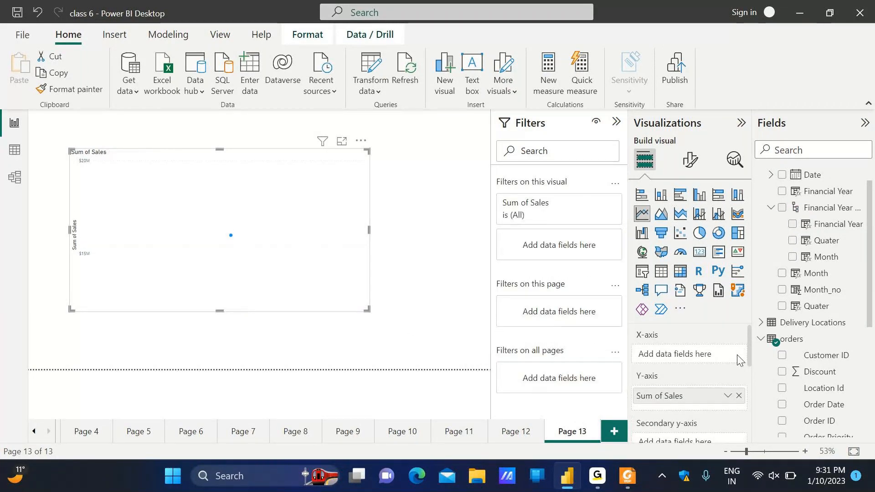
Try the Date Table's Date field on the line chart's X-axis and undo the addition
scroll(820, 230, up, 1)
click(771, 207)
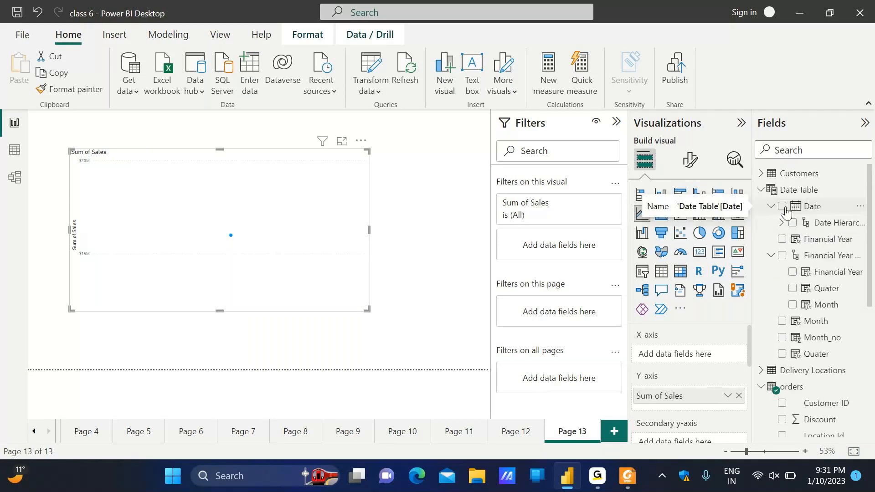
click(784, 208)
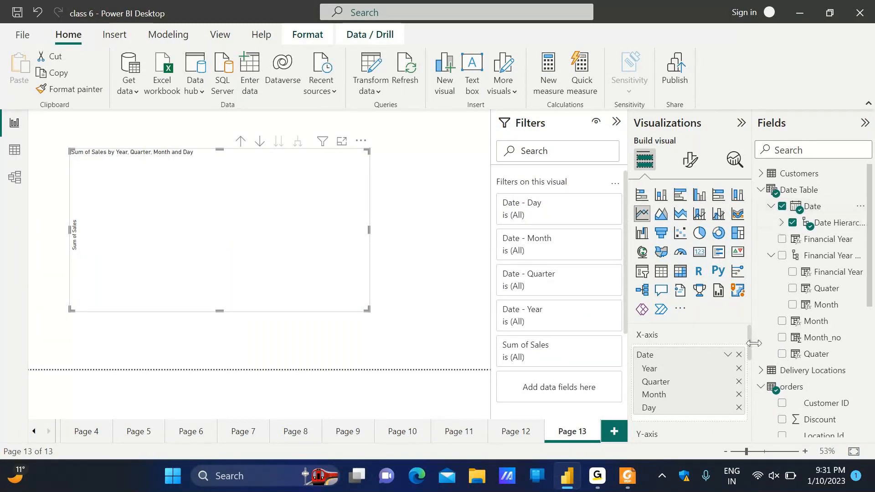
scroll(784, 319, down, 3)
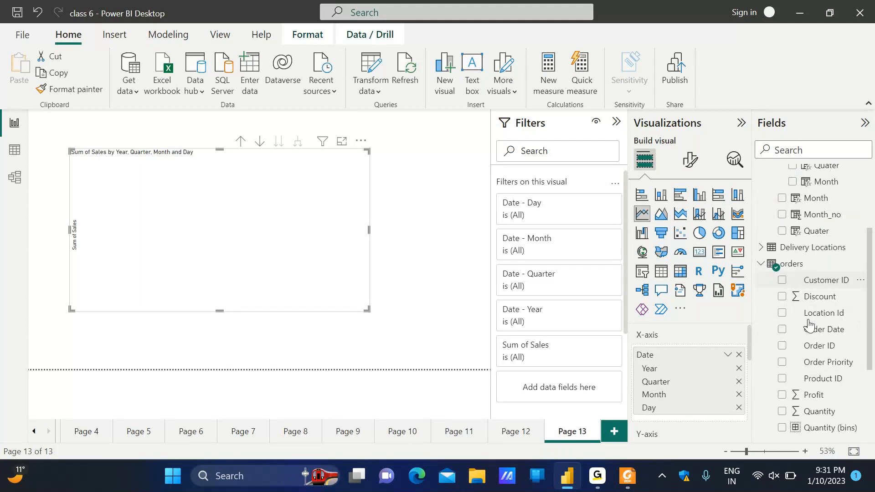
scroll(802, 326, up, 2)
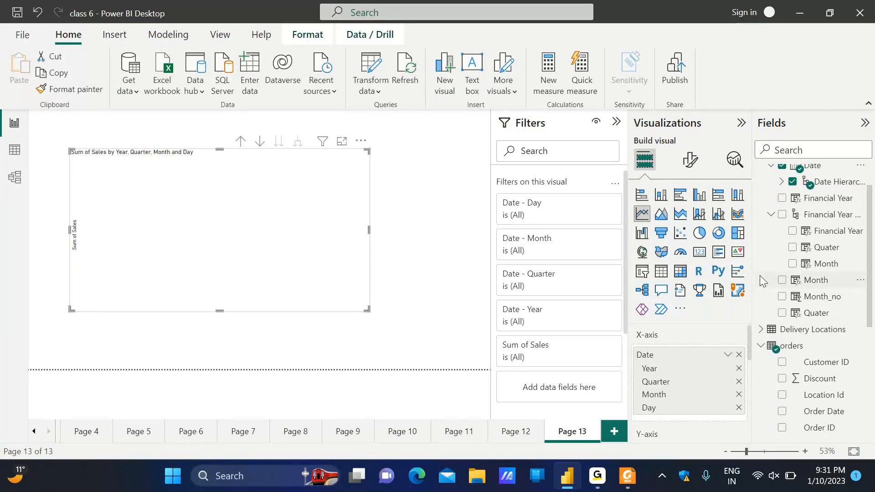
key(ctrl+z)
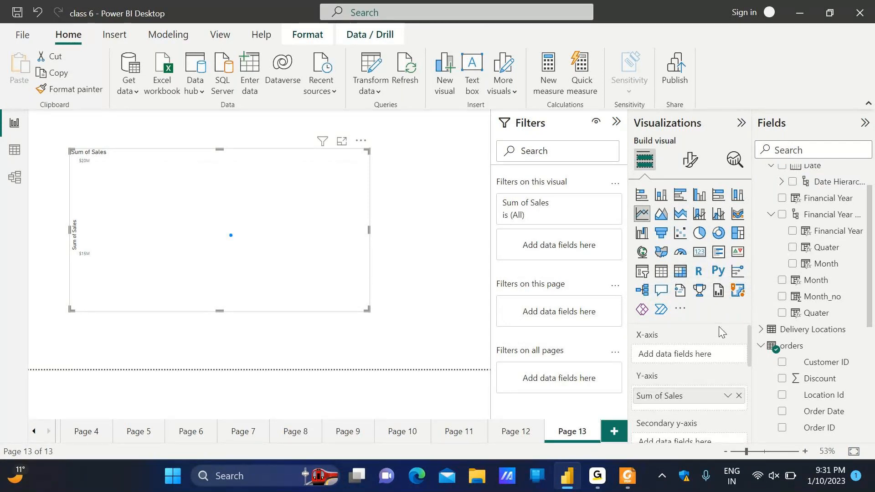
Test the line chart with Market from Delivery Locations on the X-axis and remove that field again
scroll(781, 347, down, 3)
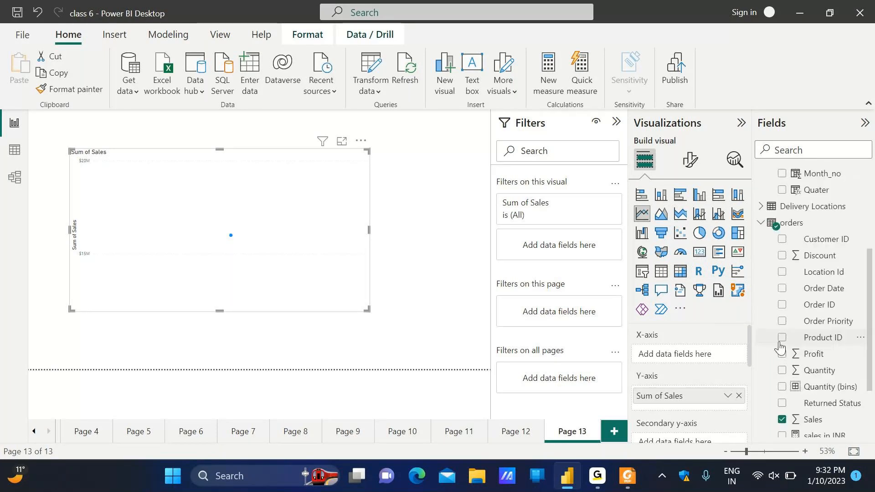
scroll(780, 348, down, 2)
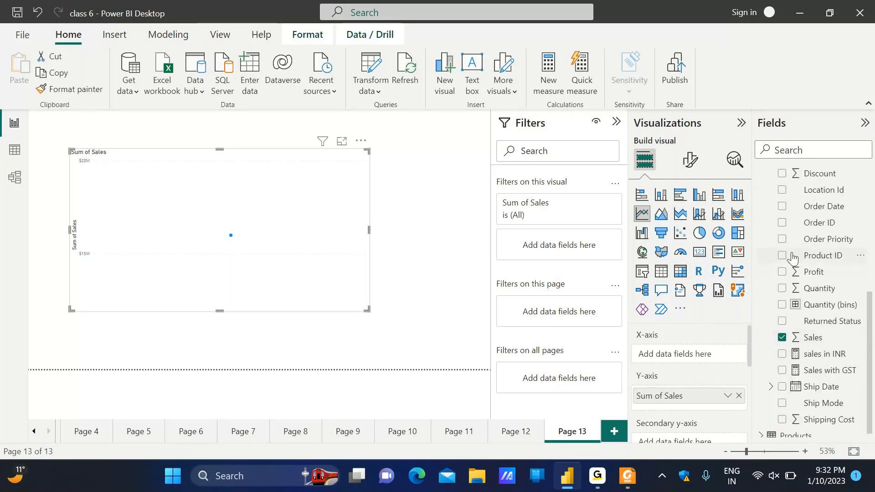
scroll(786, 255, up, 3)
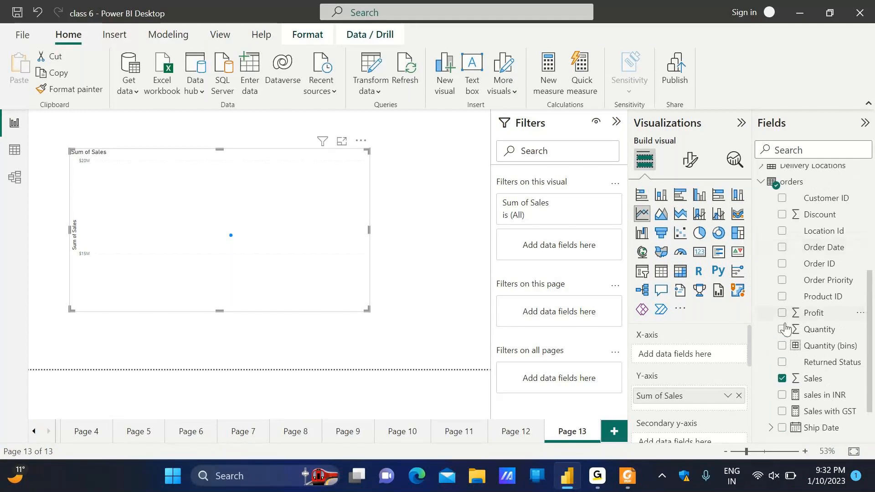
click(761, 249)
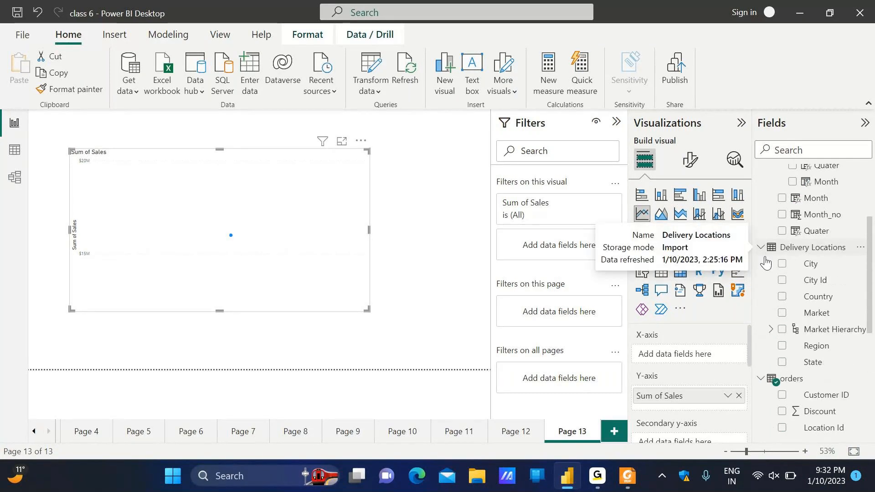
click(782, 314)
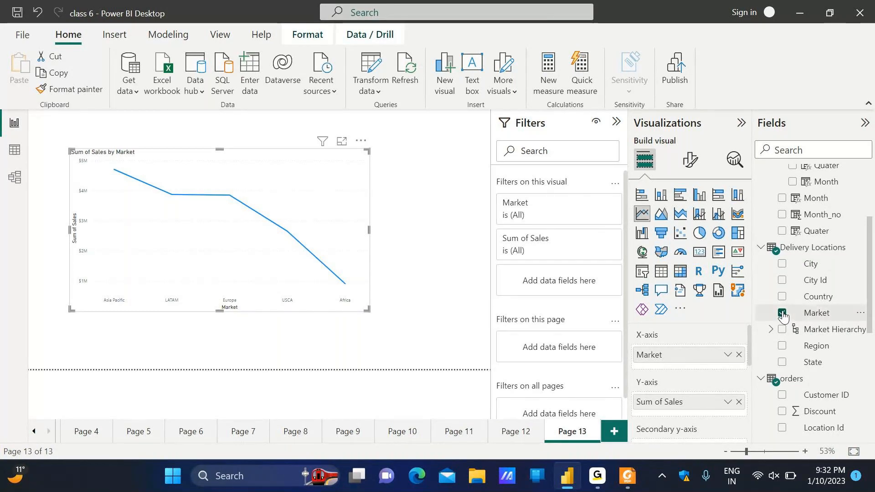
click(782, 314)
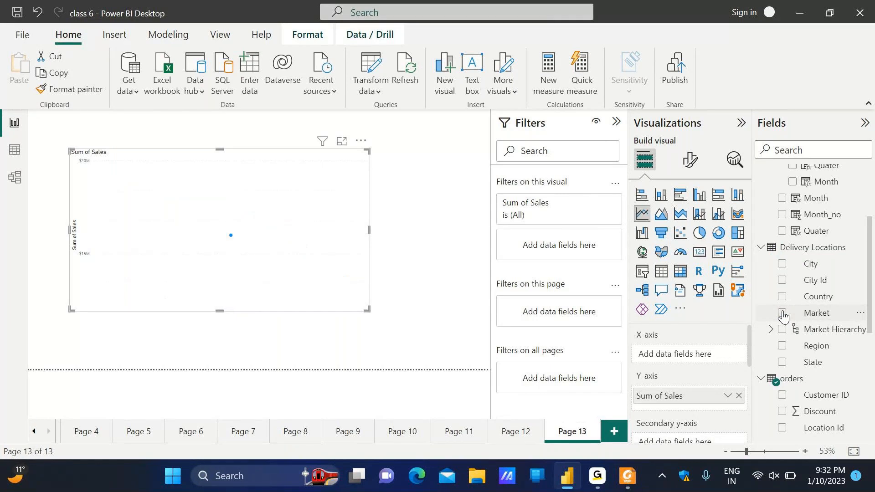
Add Year from the Date Table's Date Hierarchy to the line chart's X-axis
scroll(782, 315, down, 1)
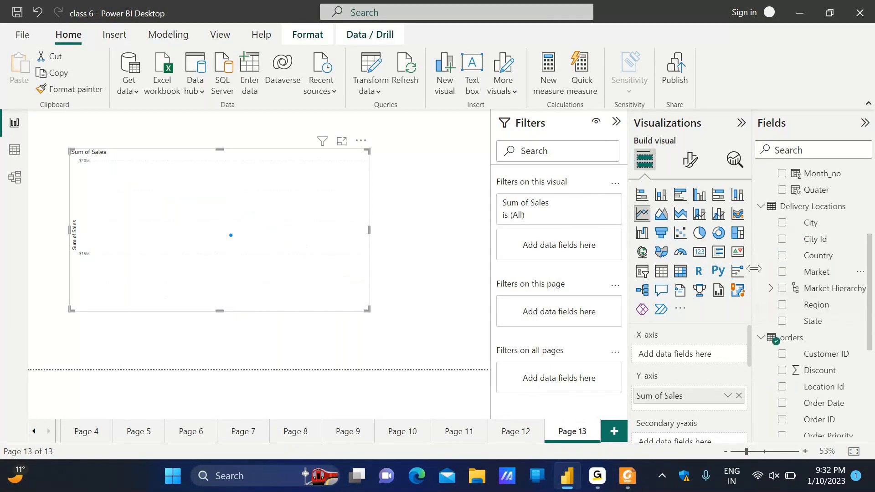
click(762, 208)
scroll(774, 301, down, 1)
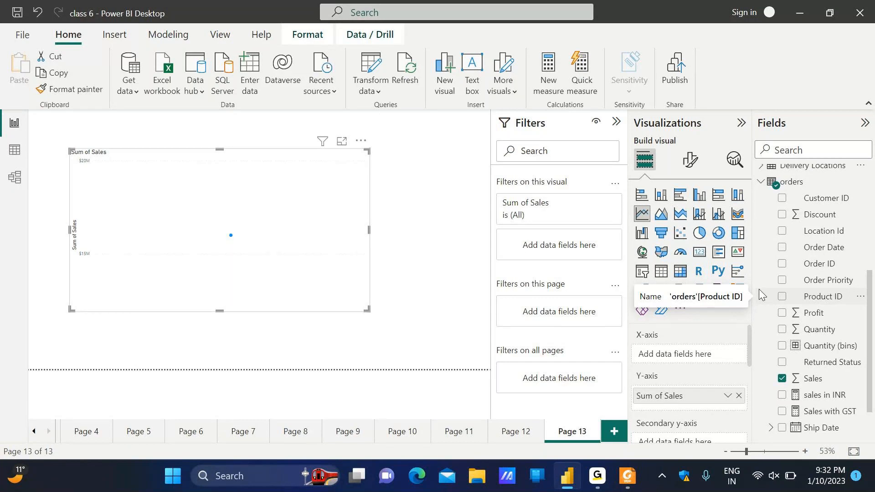
scroll(758, 289, up, 3)
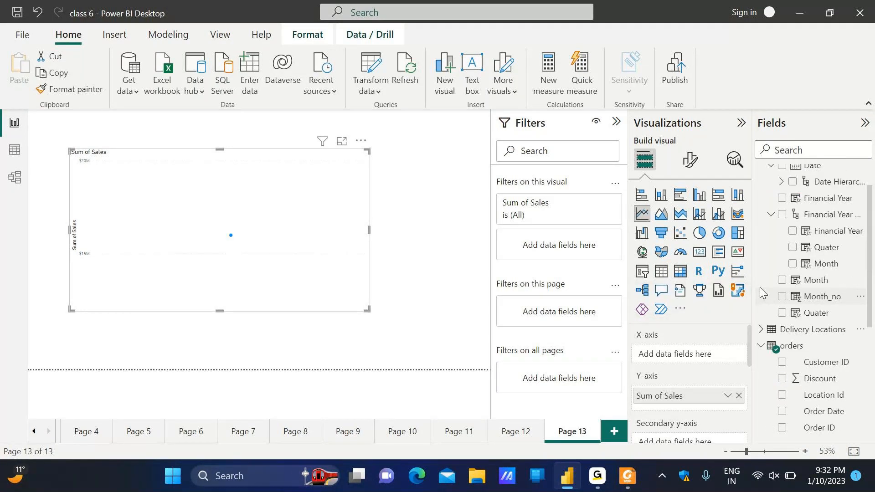
scroll(760, 287, up, 1)
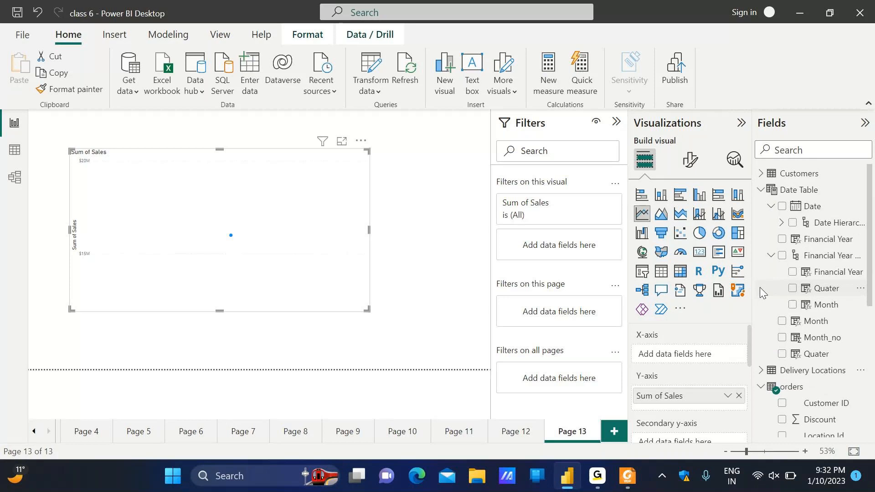
click(781, 223)
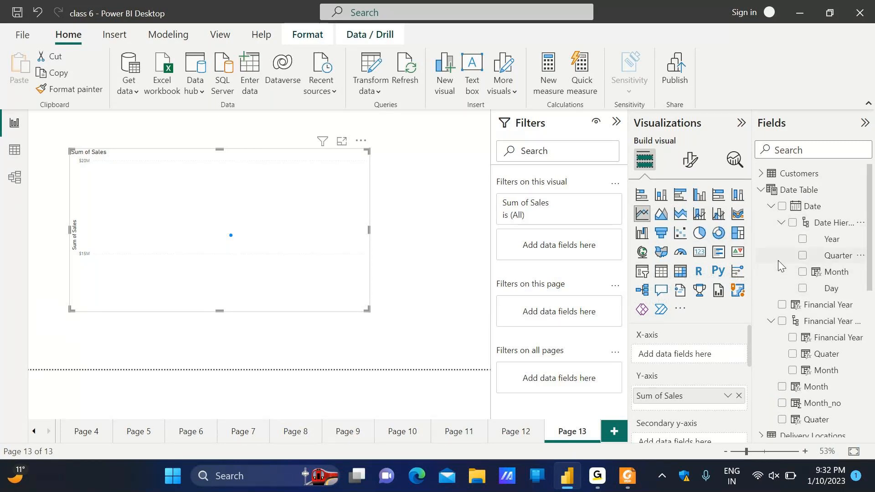
click(805, 246)
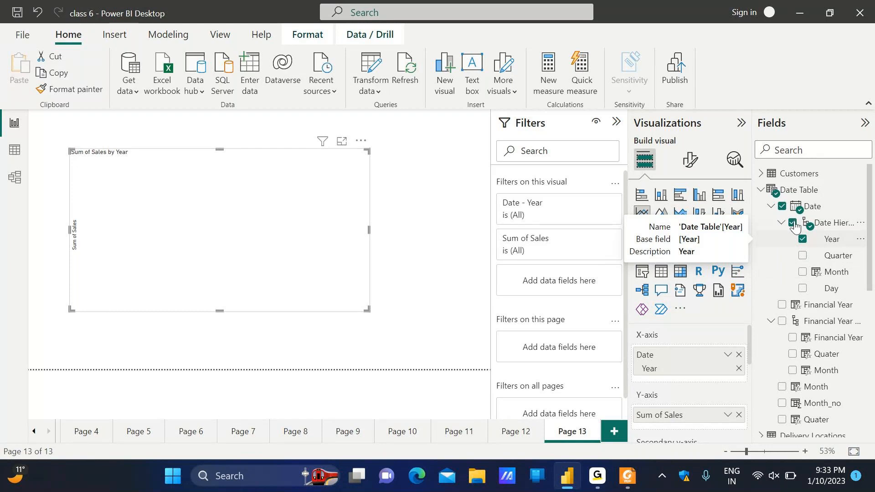
click(790, 199)
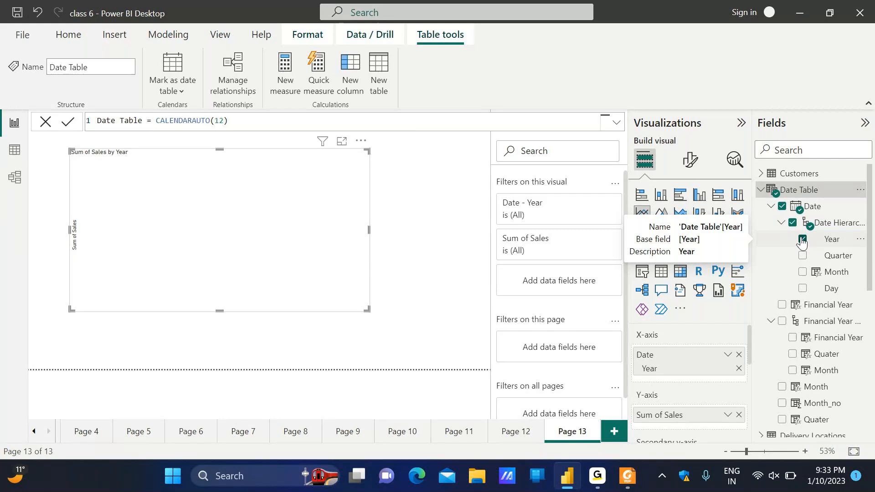
Remove Sum of Sales from the line chart's Y-axis and convert the visual to a table
scroll(666, 338, down, 1)
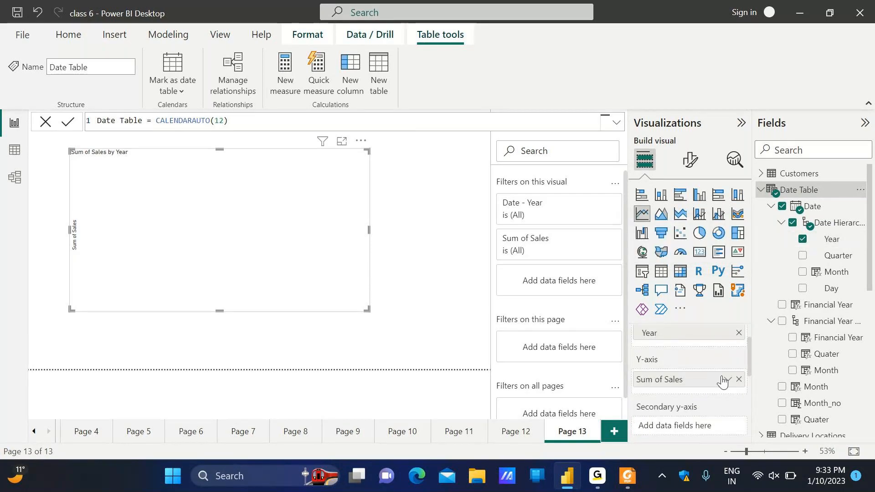
click(738, 380)
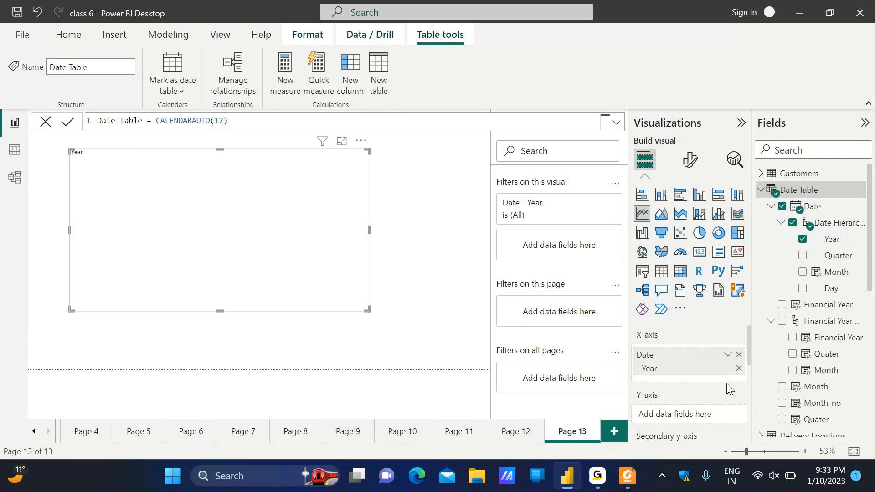
scroll(726, 384, down, 2)
scroll(731, 388, up, 2)
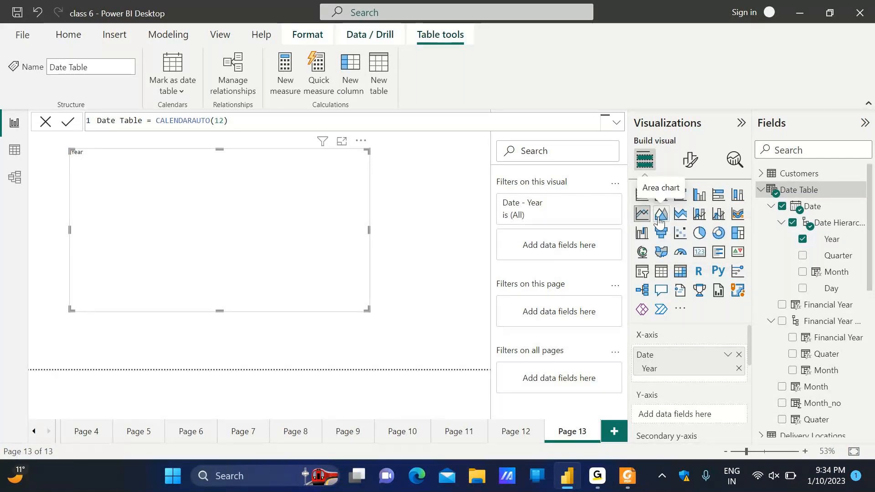
click(661, 272)
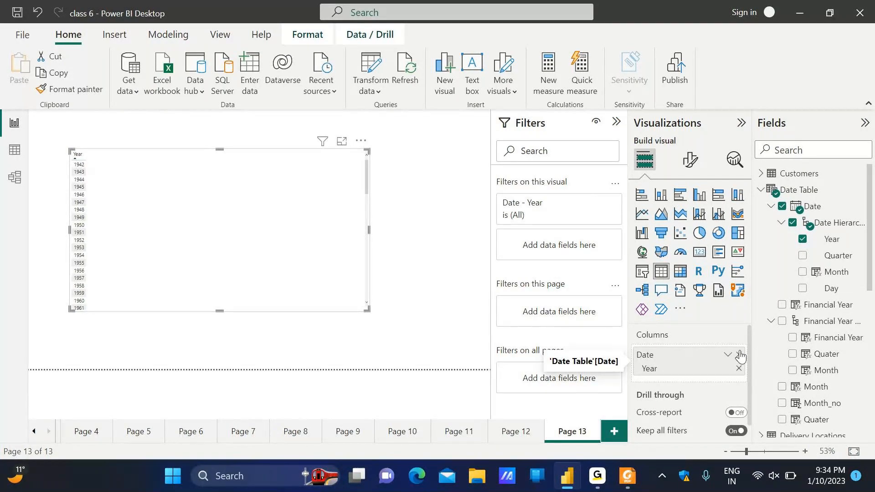
Try Financial Year from the Financial Year Hierarchy as a table column and remove it again
click(792, 339)
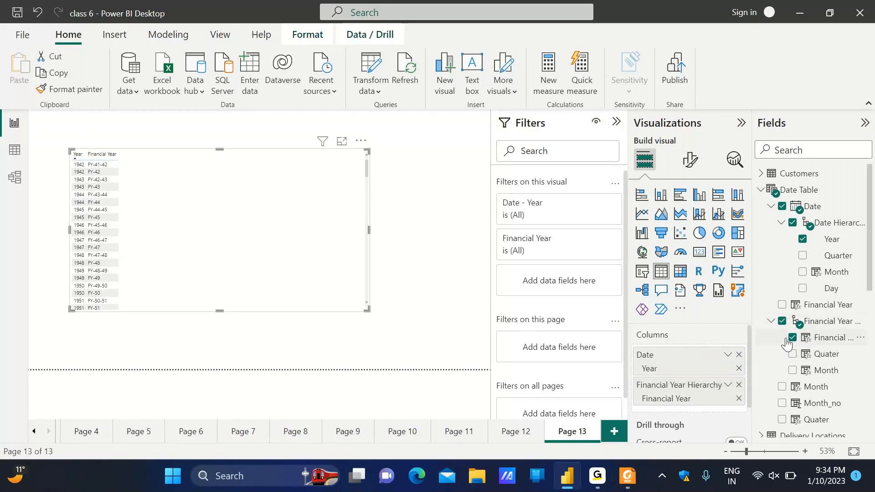
click(783, 324)
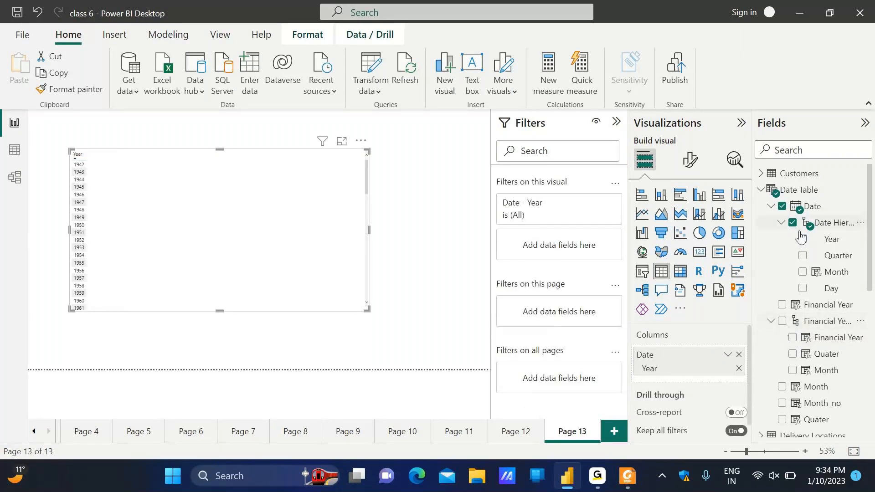
Add Sales from the orders table to the table visual beside Year and dismiss the battery notification
scroll(800, 392, down, 5)
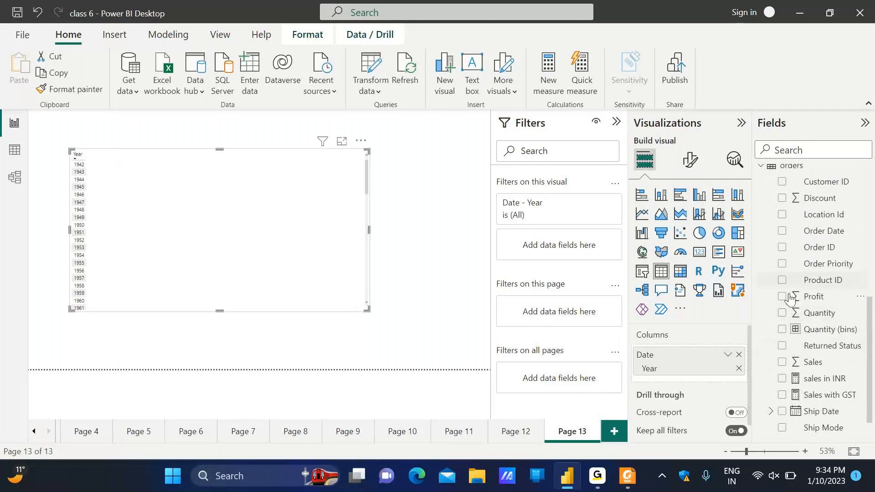
scroll(786, 401, down, 1)
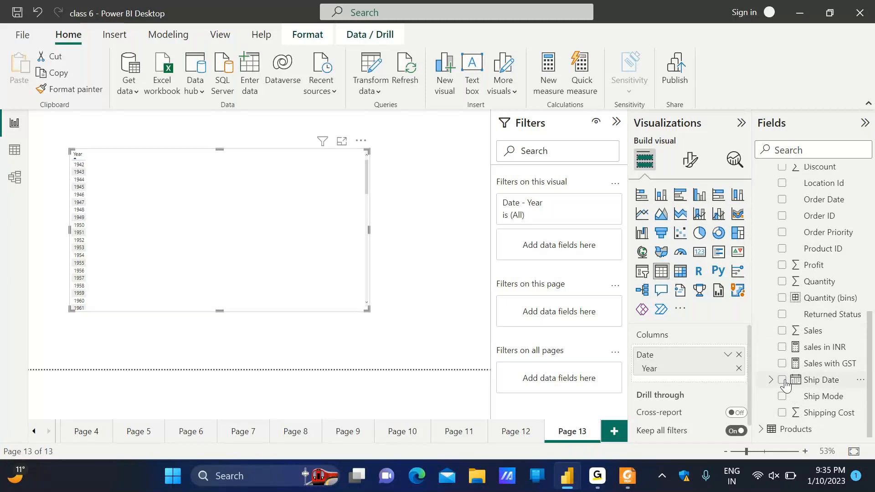
scroll(785, 397, up, 3)
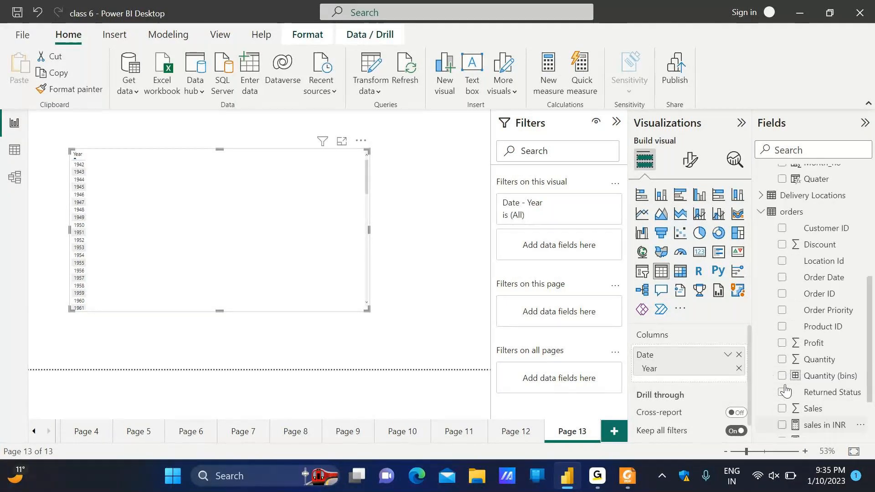
click(782, 413)
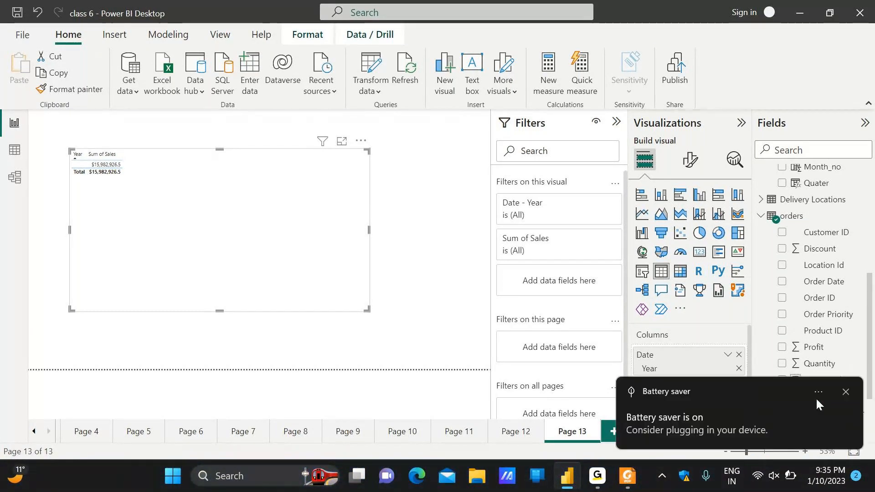
click(846, 392)
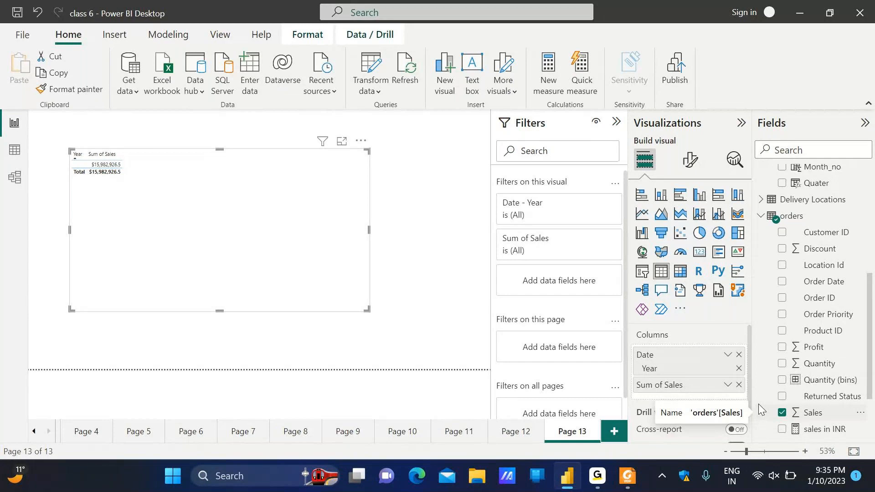
Examine the settings of the relationship between orders (Order Date) and Date Table (Date) in the model
click(15, 177)
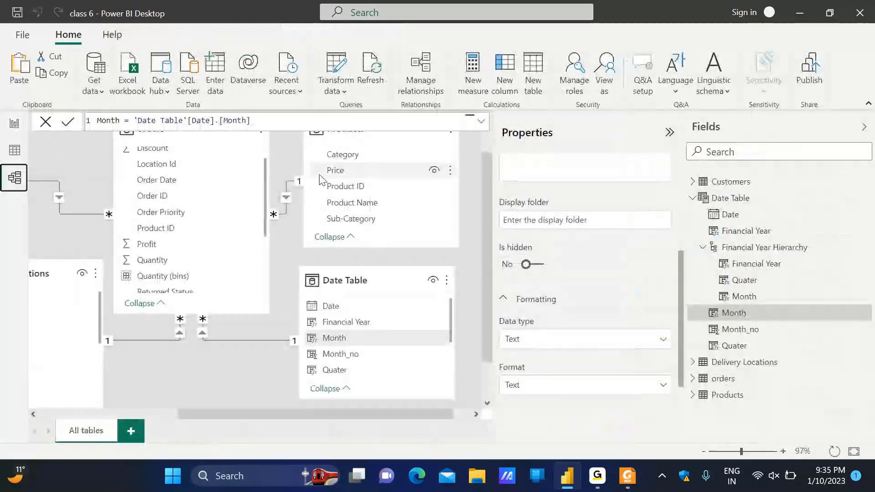
click(417, 75)
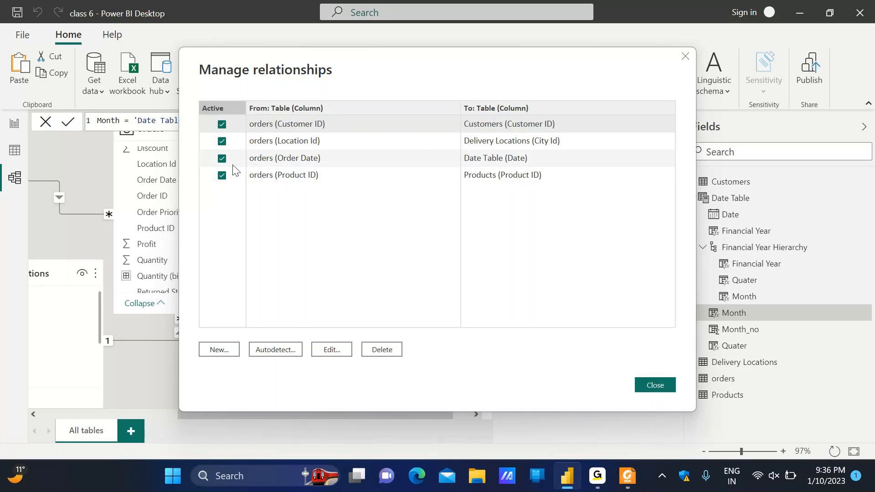
click(222, 159)
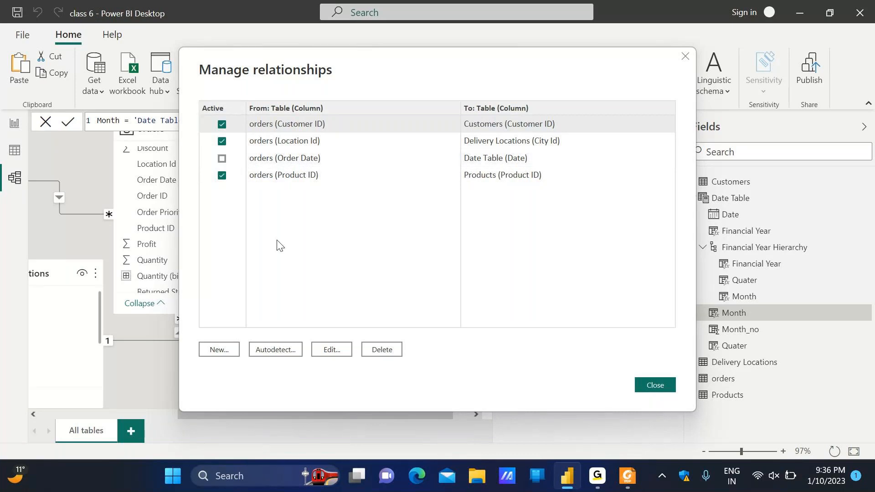
click(223, 159)
click(273, 161)
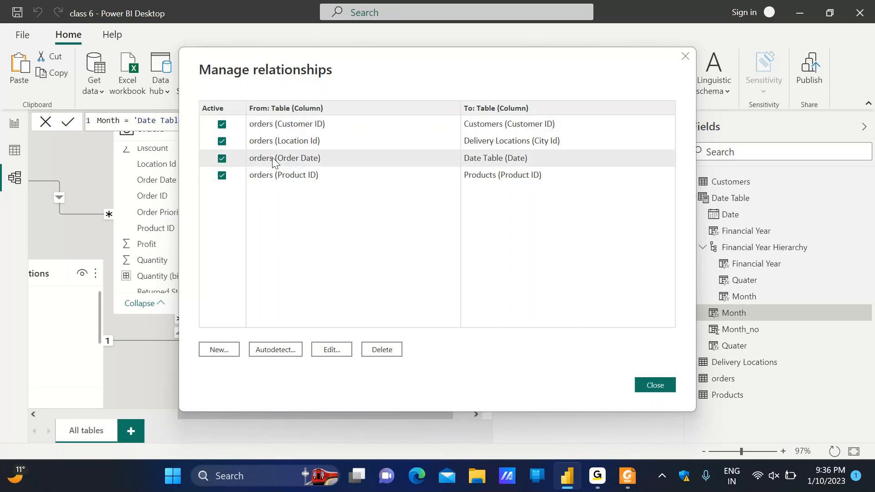
double_click(272, 159)
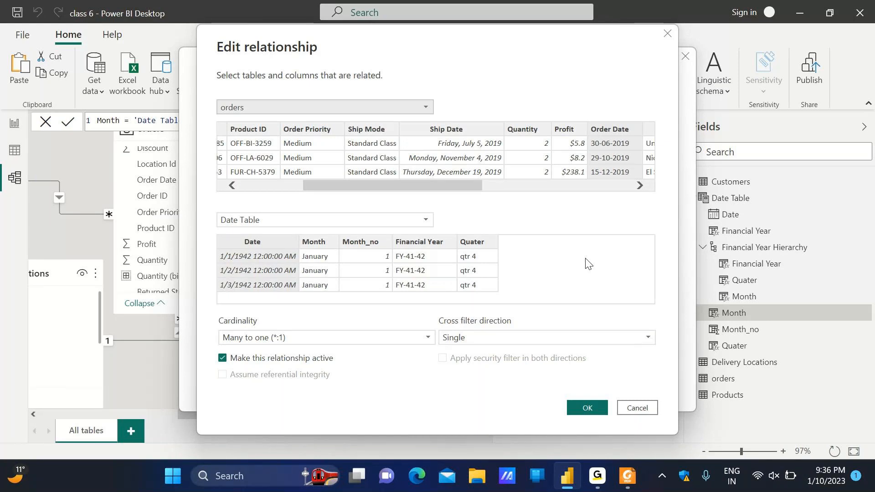
drag(463, 188, 497, 202)
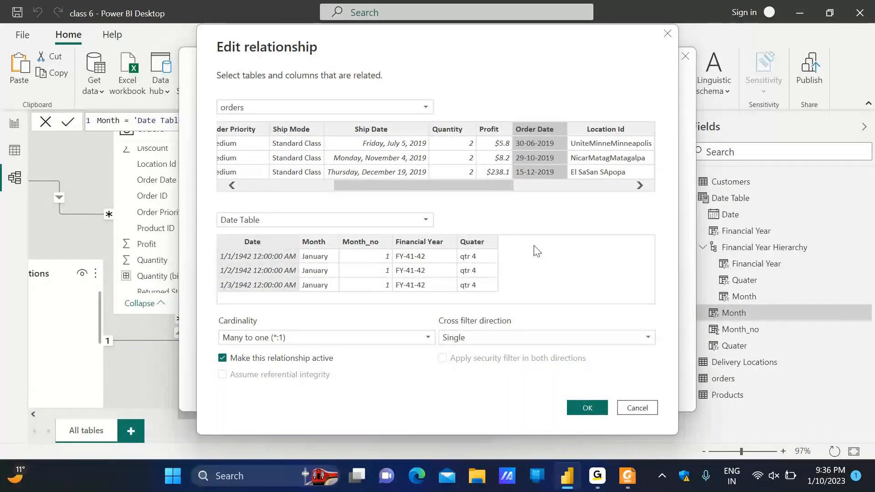
click(594, 405)
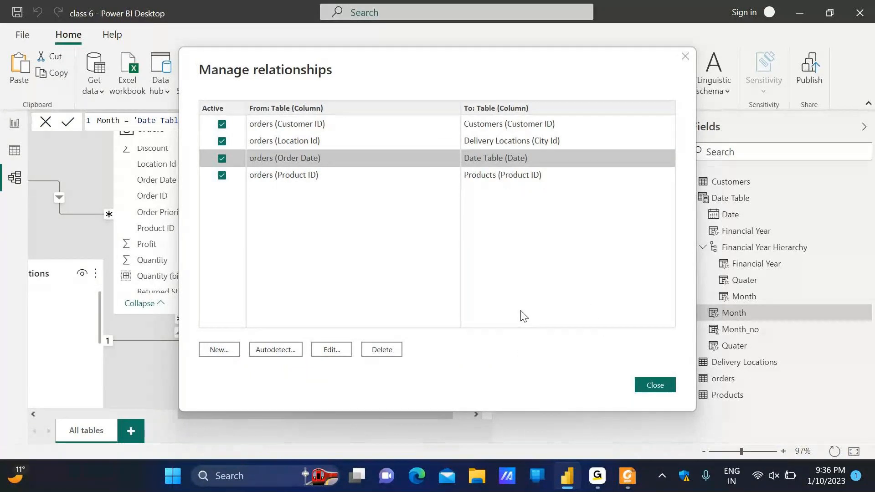
click(652, 383)
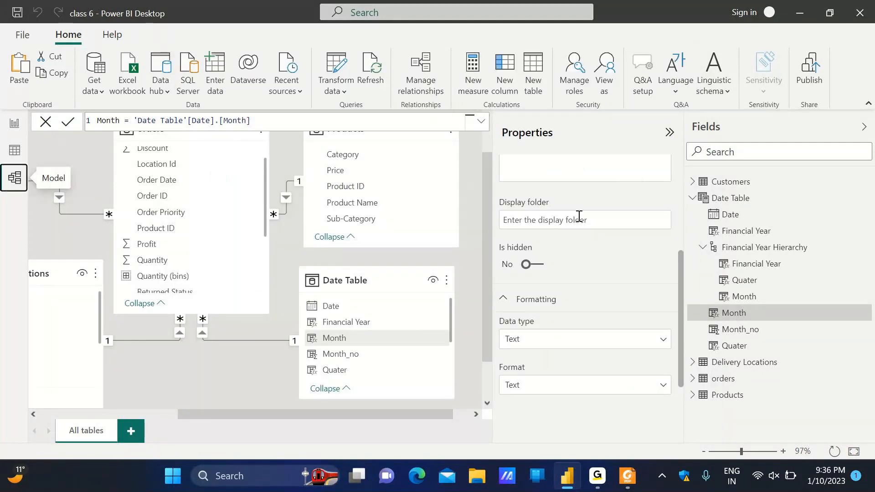
Deactivate only the relationship between orders (Order Date) and Date Table (Date), keeping the other relationships active
click(419, 62)
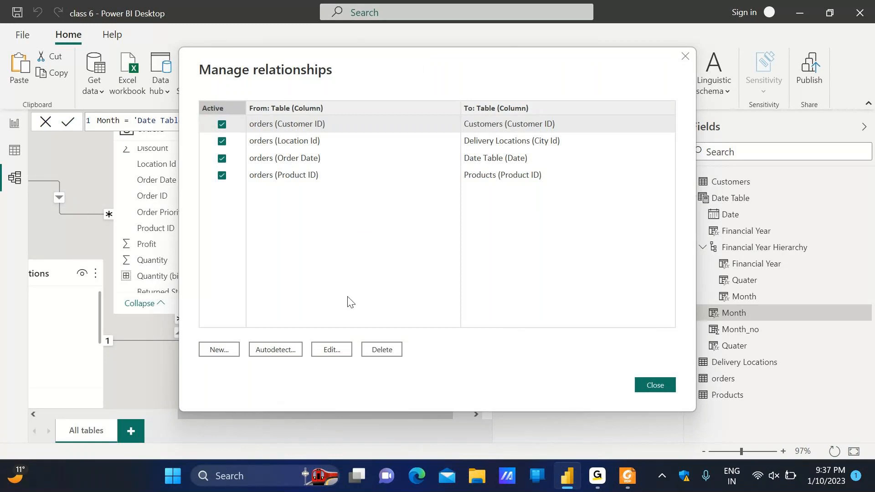
click(222, 125)
click(221, 141)
click(221, 158)
click(221, 158)
click(221, 141)
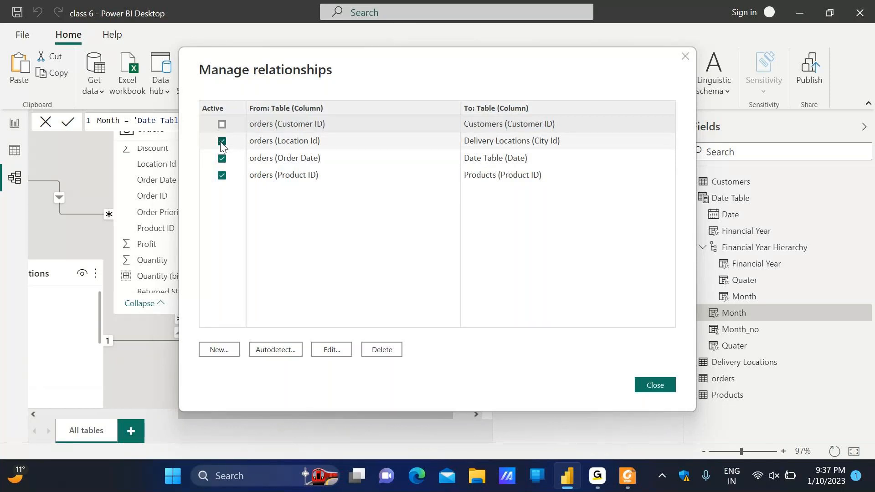
click(221, 124)
click(221, 158)
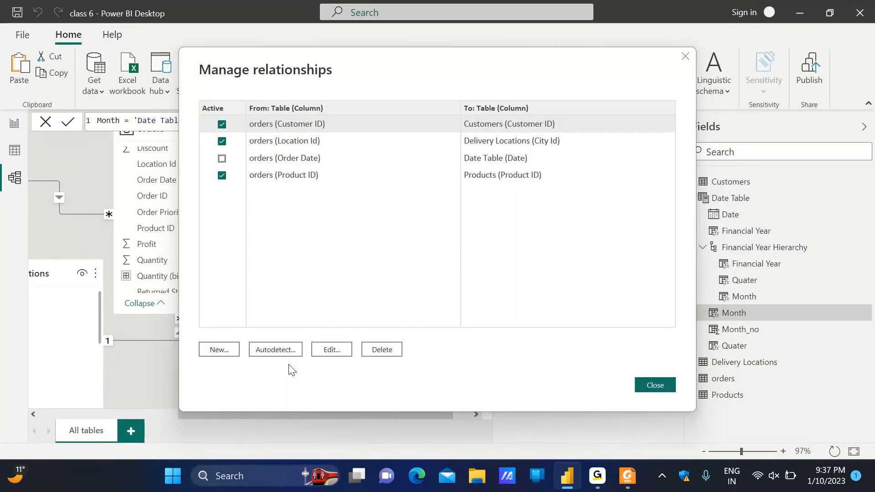
click(645, 392)
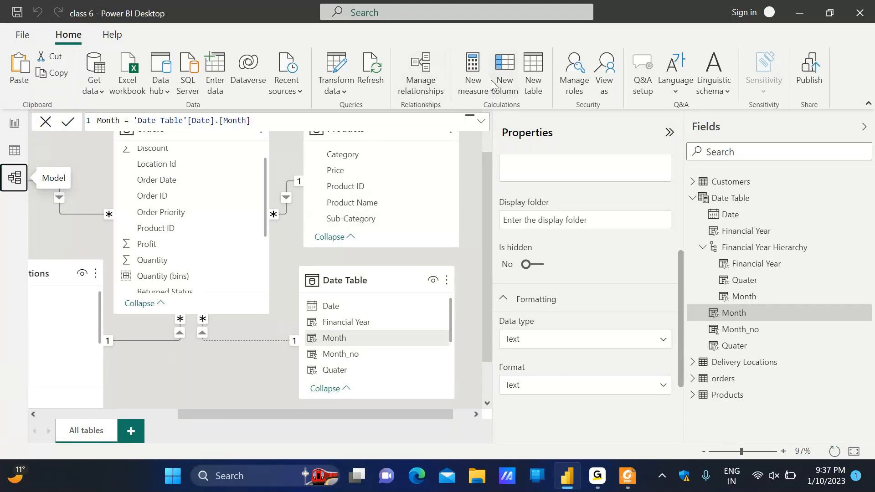
Delete the relationship between orders (Order Date) and Date Table (Date), keeping the other three relationships
click(420, 69)
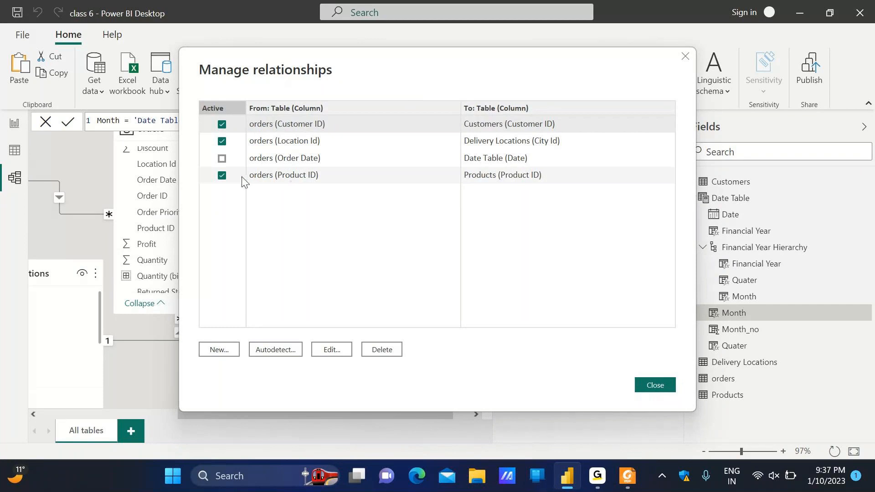
click(222, 158)
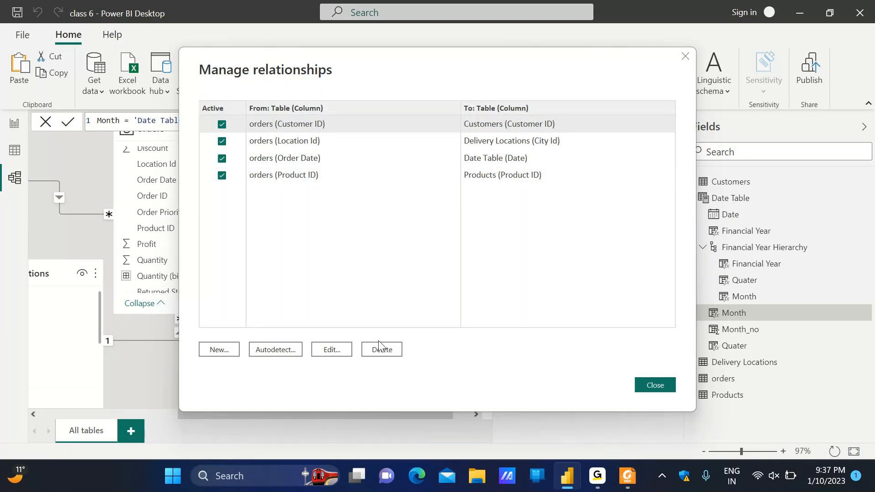
click(222, 158)
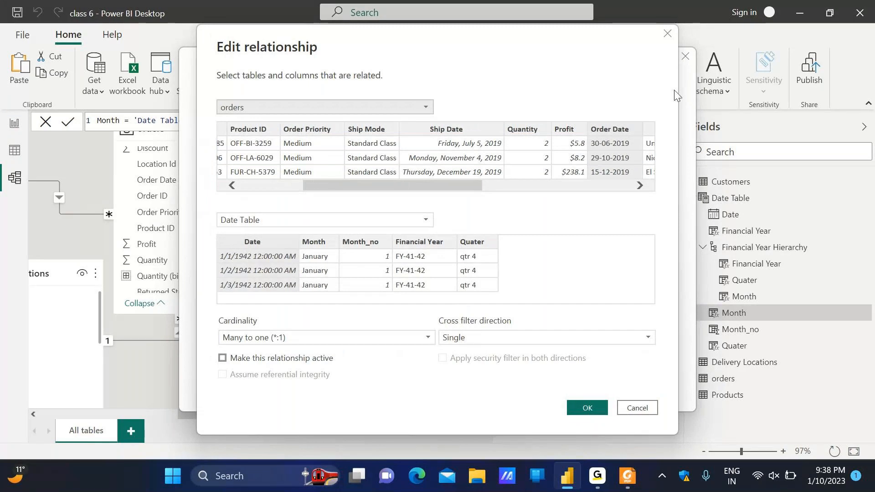
click(667, 33)
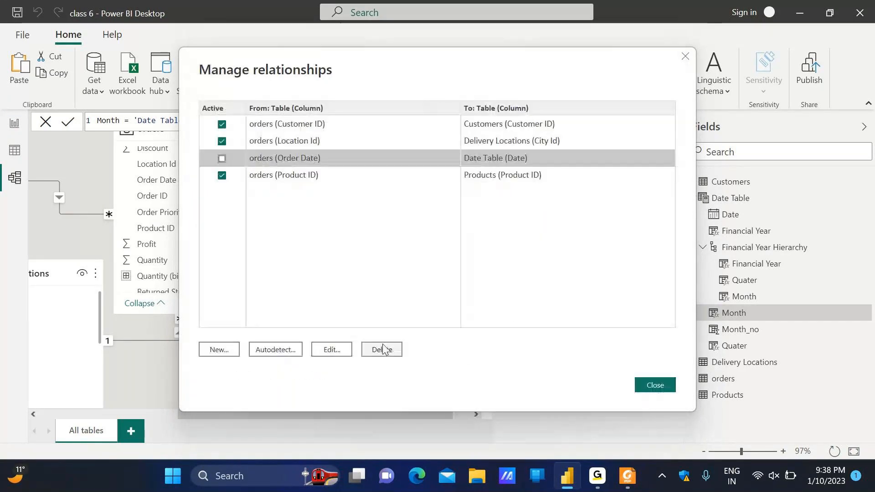
click(384, 350)
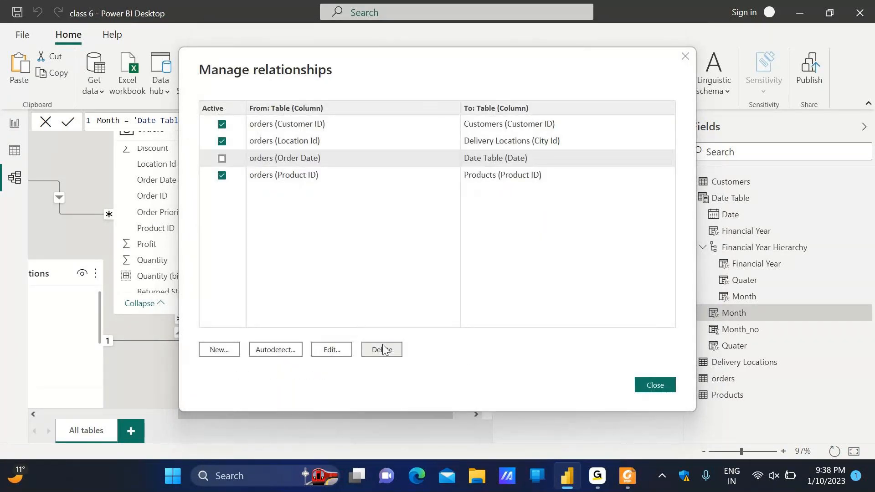
click(564, 268)
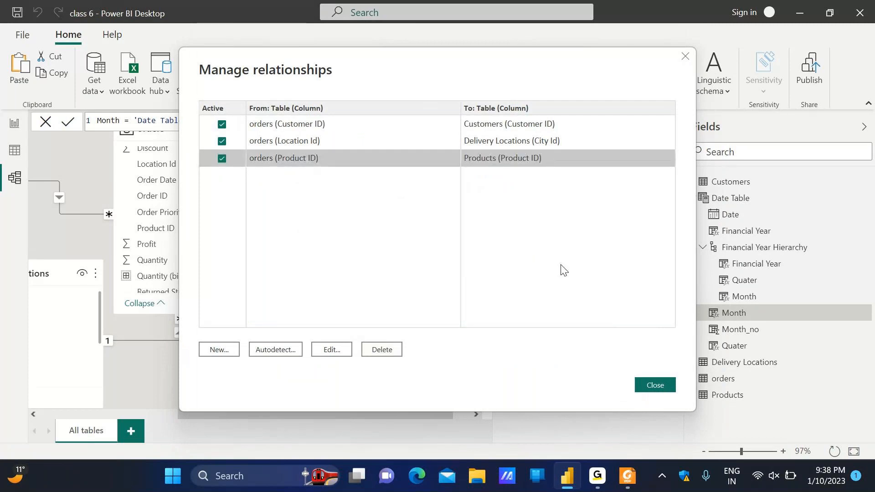
click(651, 386)
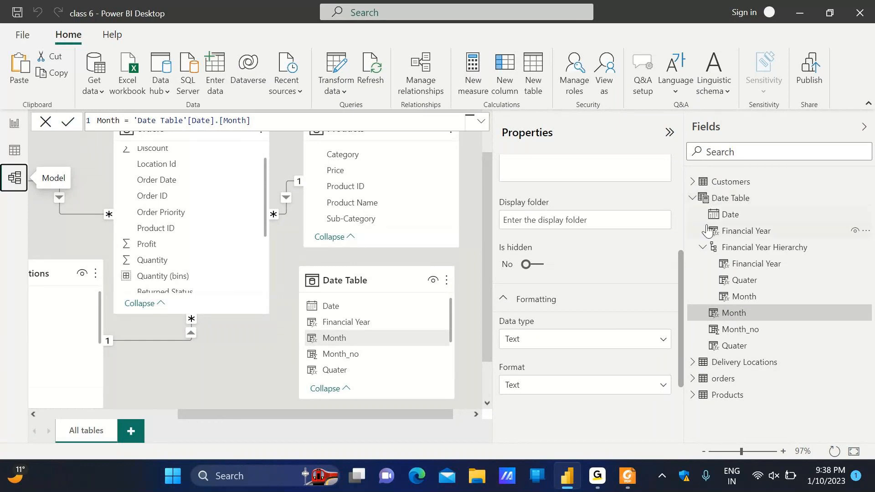
Display the data rows of the orders table and select its Order Date column
click(693, 379)
scroll(740, 314, down, 3)
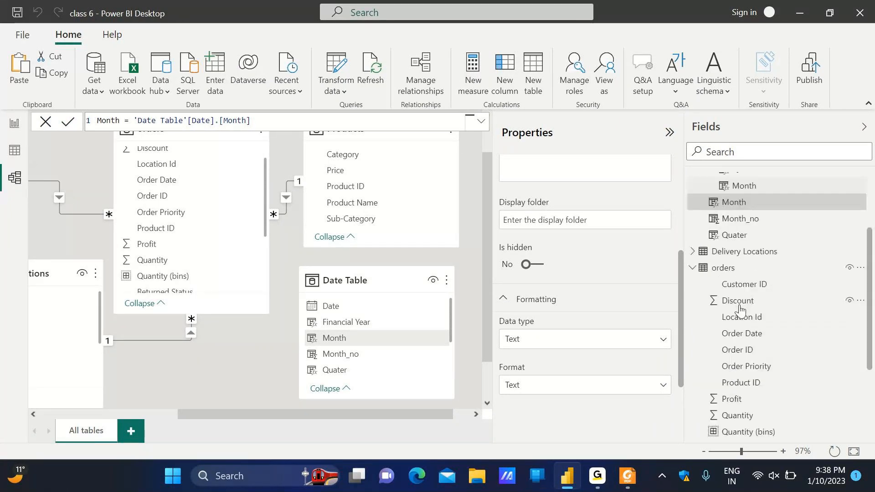
scroll(740, 310, down, 1)
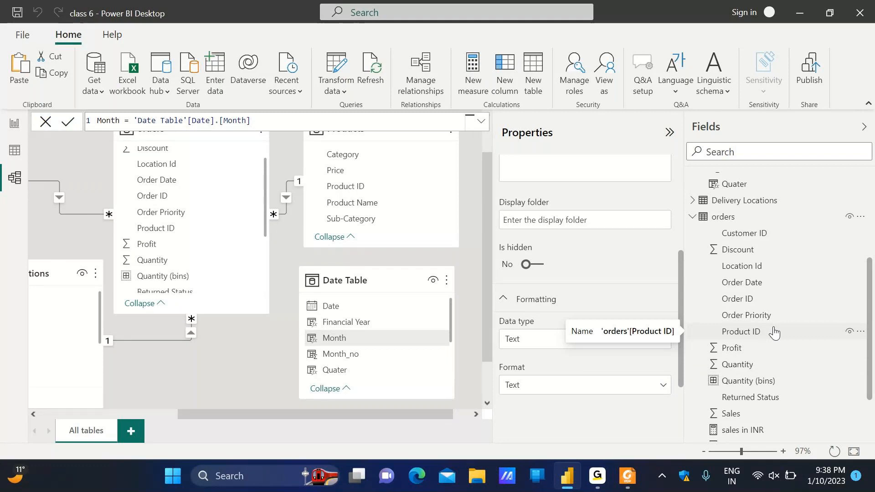
click(15, 151)
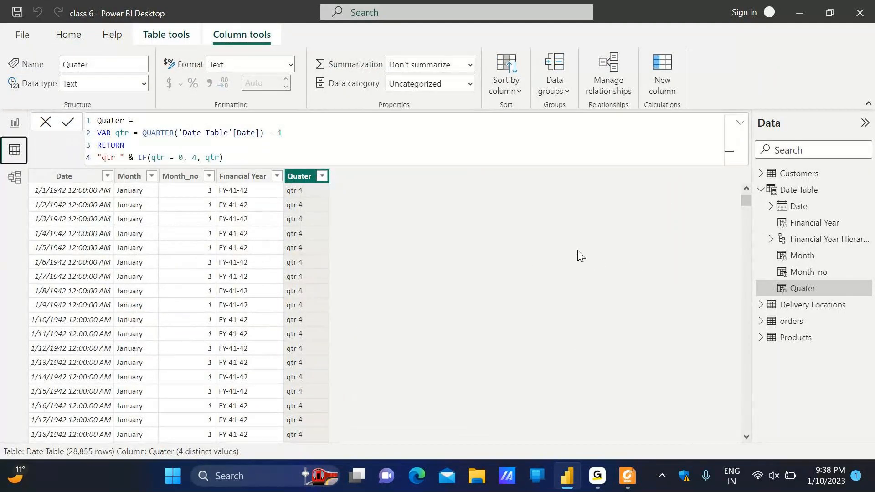
click(761, 321)
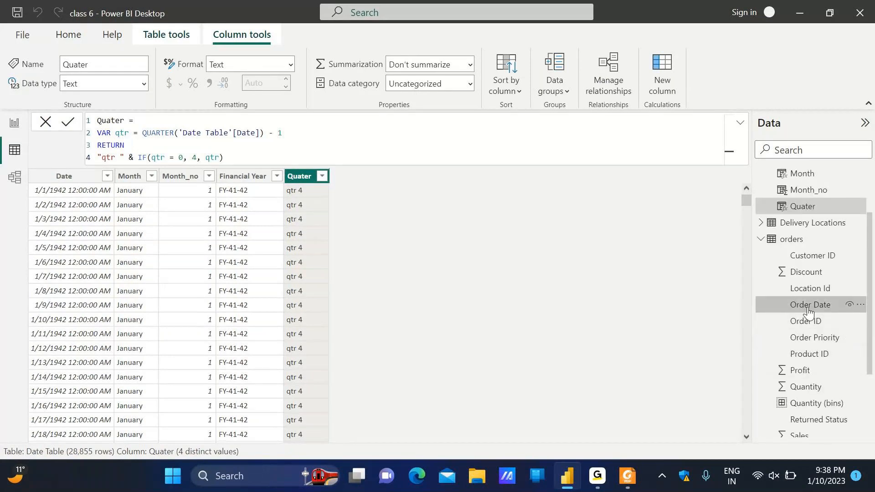
click(808, 308)
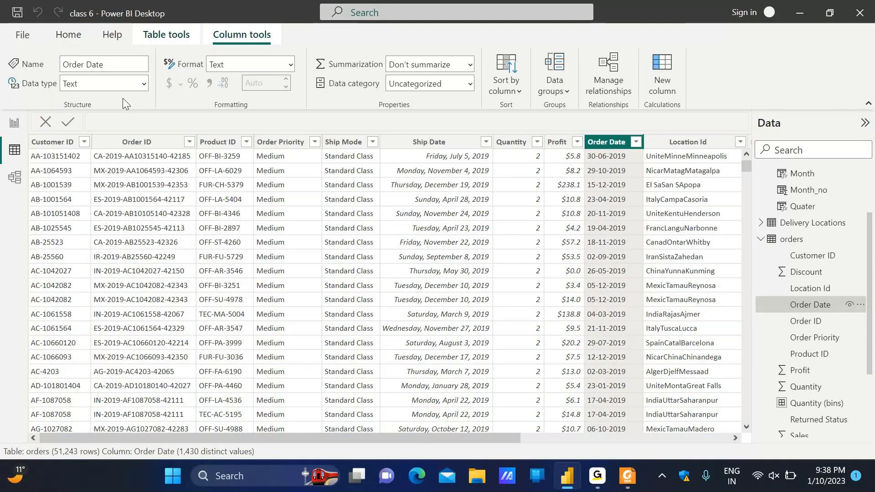
Examine how the Order Date values are stored compared with the Ship Date values across the orders rows
scroll(624, 290, down, 2)
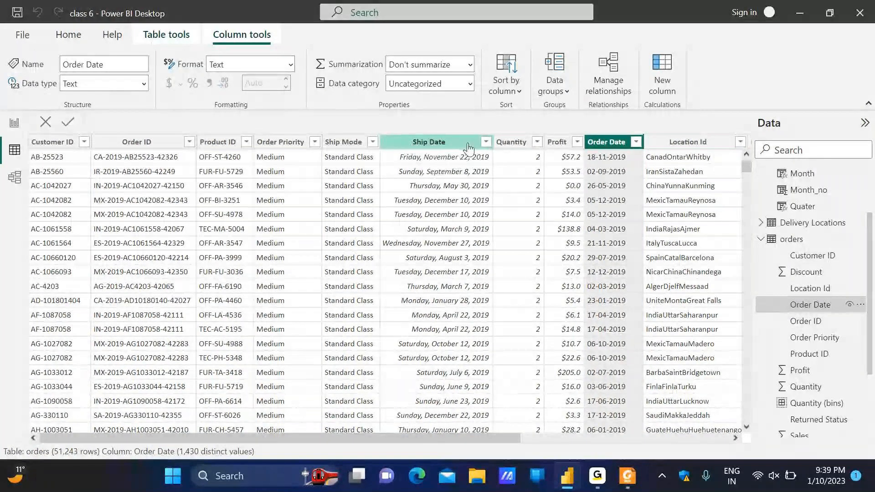
scroll(454, 209, down, 5)
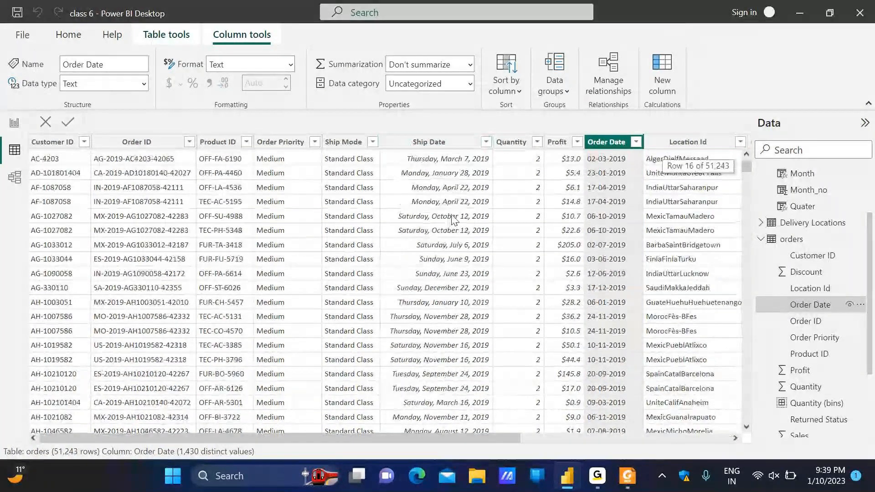
scroll(454, 218, down, 1)
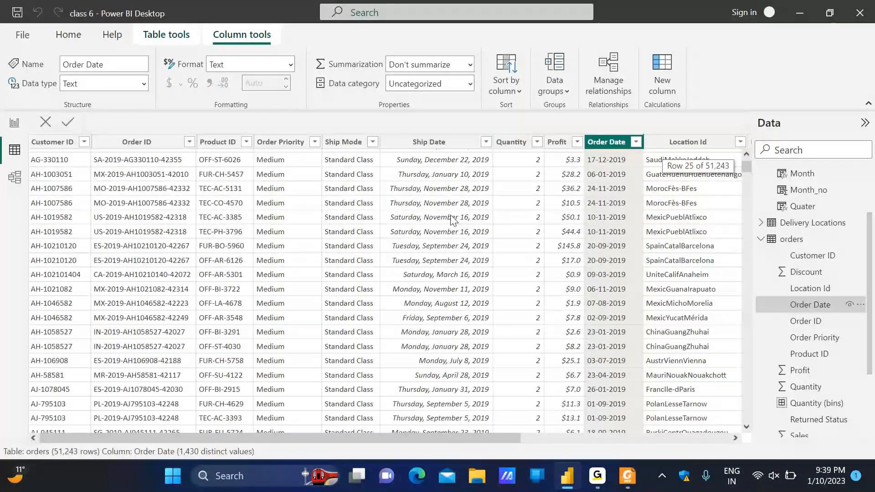
scroll(453, 221, down, 8)
scroll(450, 223, up, 1)
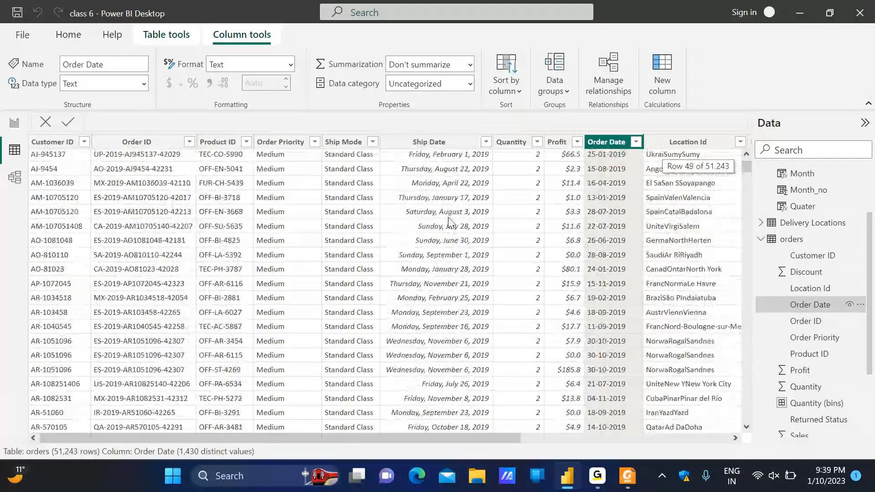
scroll(449, 224, up, 3)
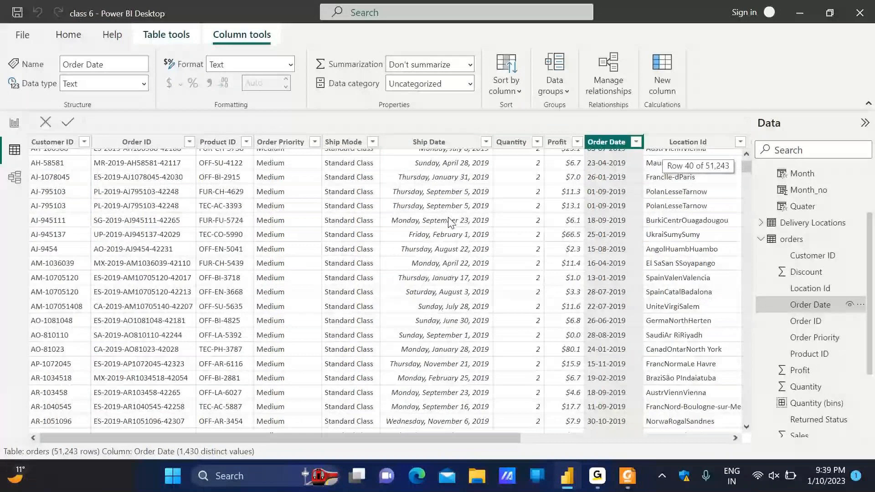
scroll(465, 214, up, 13)
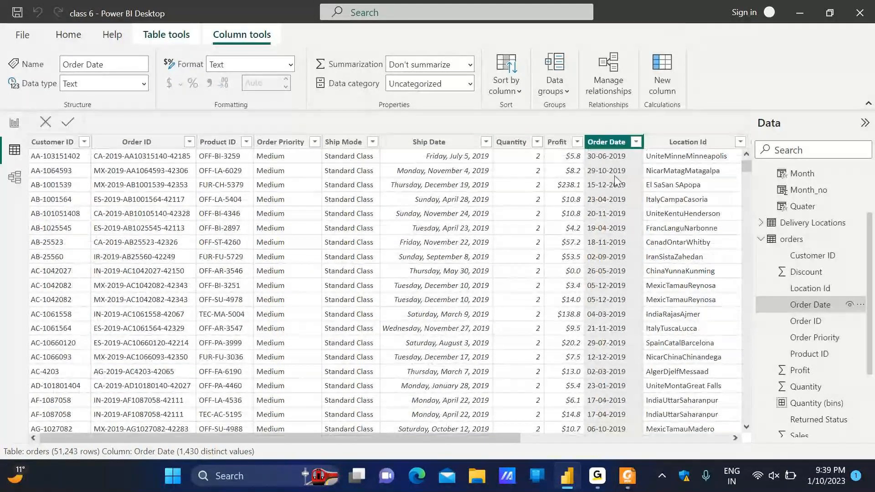
scroll(615, 191, down, 2)
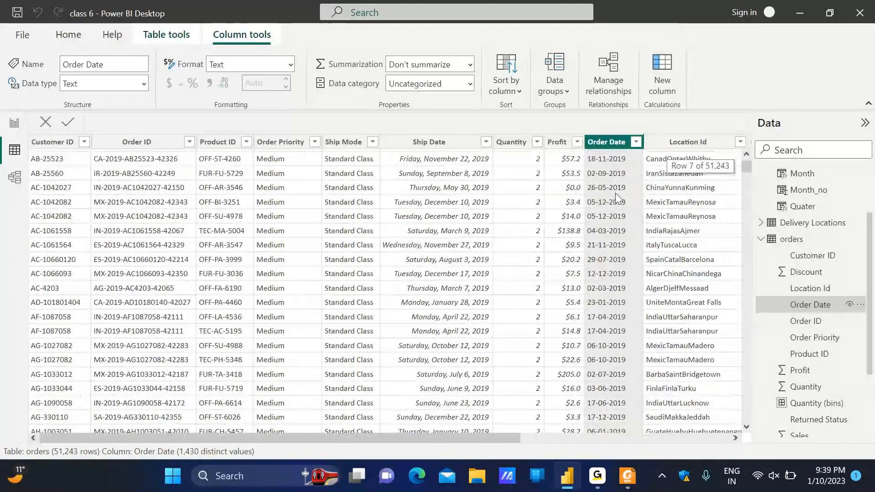
scroll(618, 200, down, 1)
scroll(618, 205, up, 3)
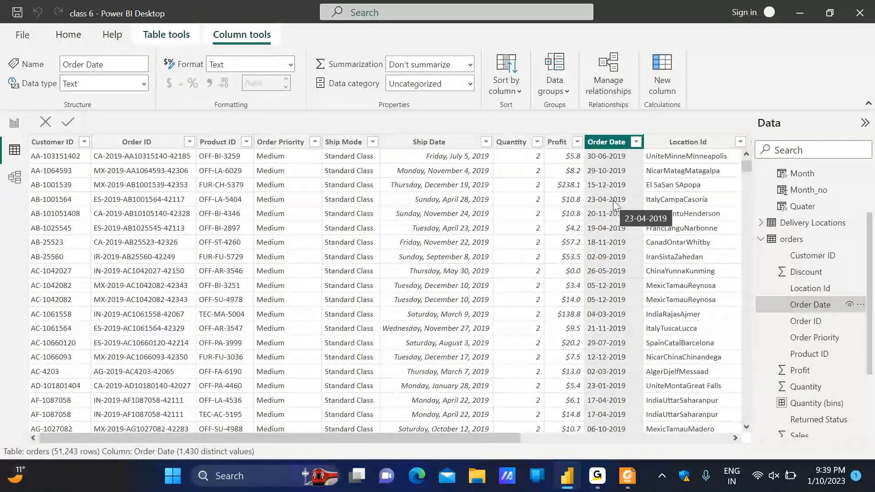
Change the data type of the Order Date column in orders to Date and accept the conversion
click(143, 84)
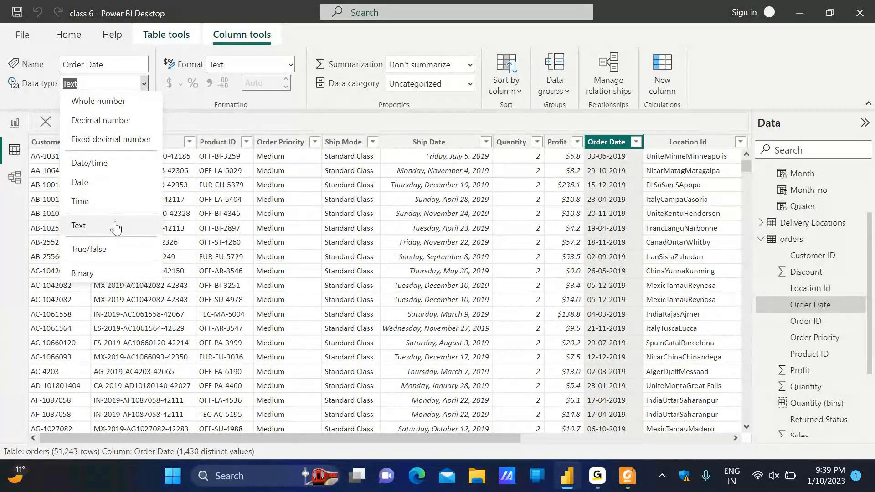
click(80, 183)
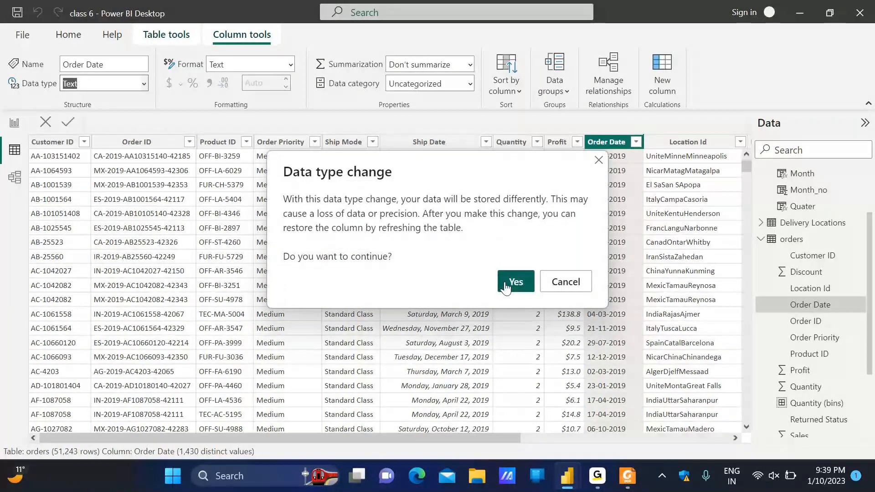
click(506, 287)
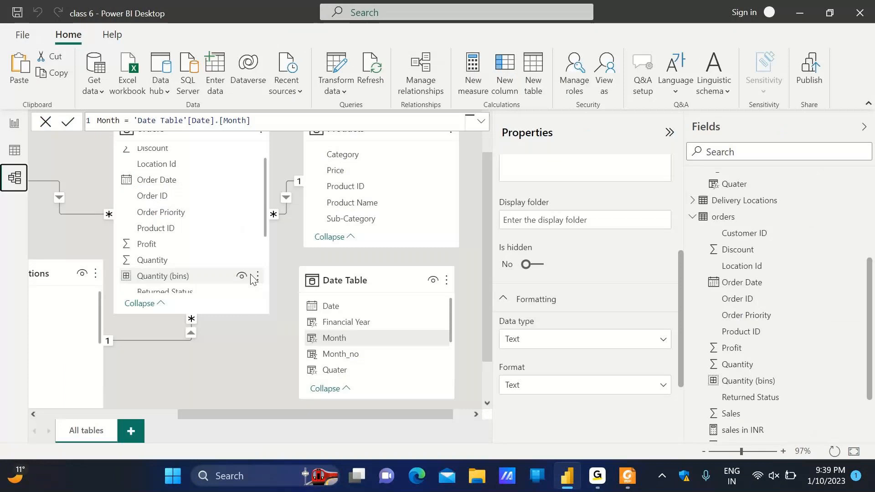
Create a relationship in the model from Order Date in orders to Date in Date Table
scroll(358, 218, up, 1)
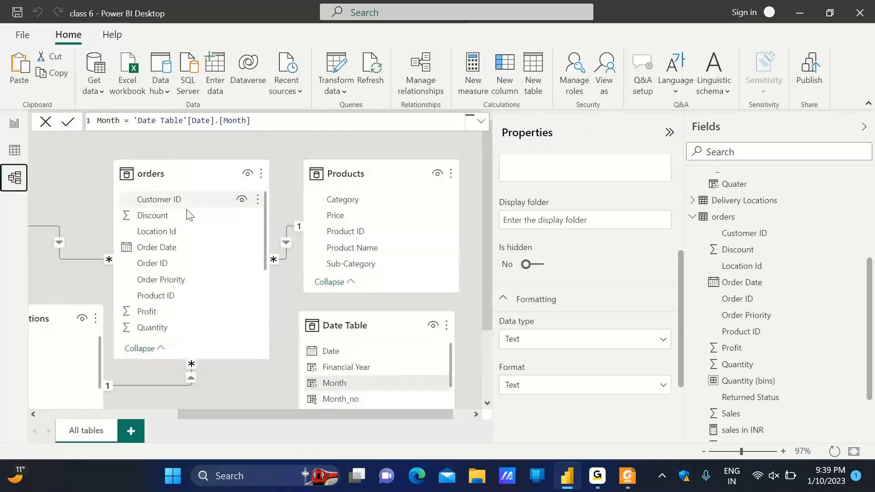
drag(182, 247, 369, 354)
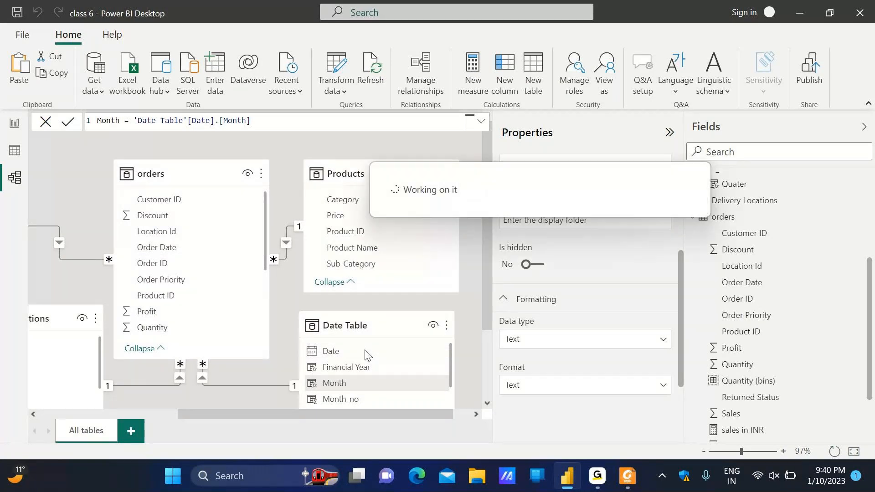
scroll(427, 394, down, 1)
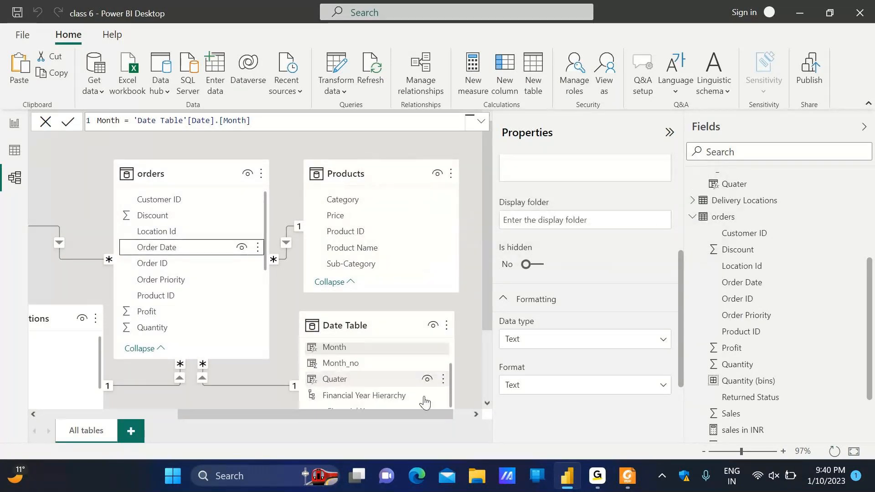
scroll(424, 403, up, 1)
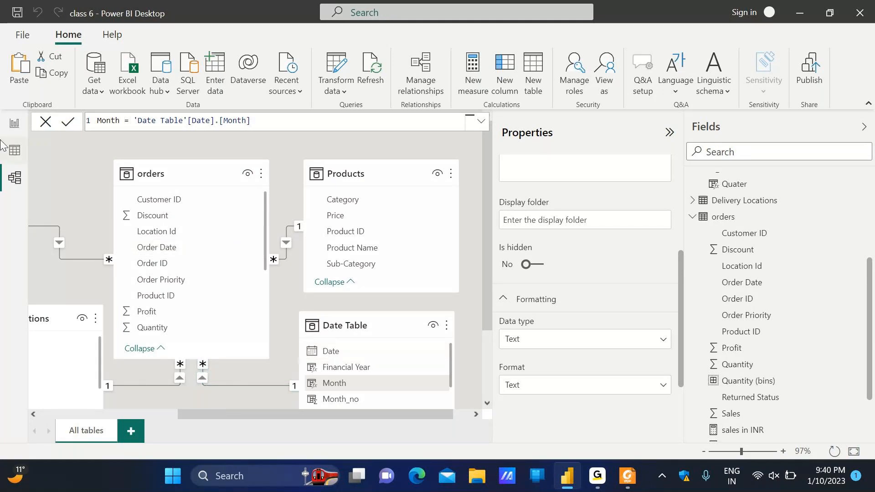
Convert the table of Year and Sum of Sales on report Page 13 into a line chart
click(15, 123)
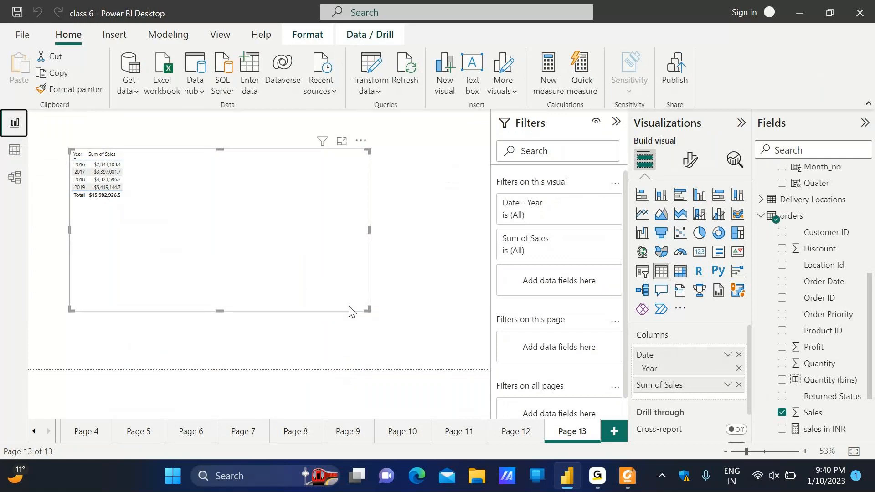
click(641, 216)
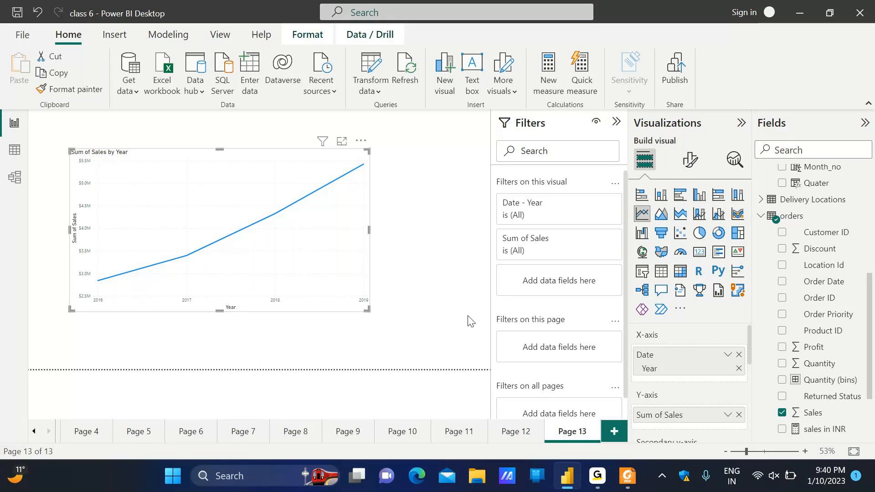
Examine the line chart's axis assignments and data points, and the fields available in Date Table and orders
scroll(679, 362, down, 1)
scroll(679, 361, down, 1)
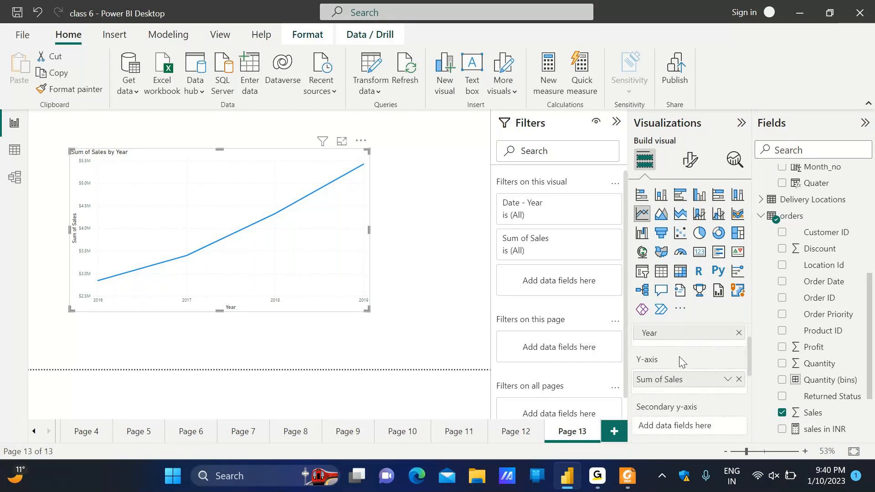
scroll(679, 360, up, 2)
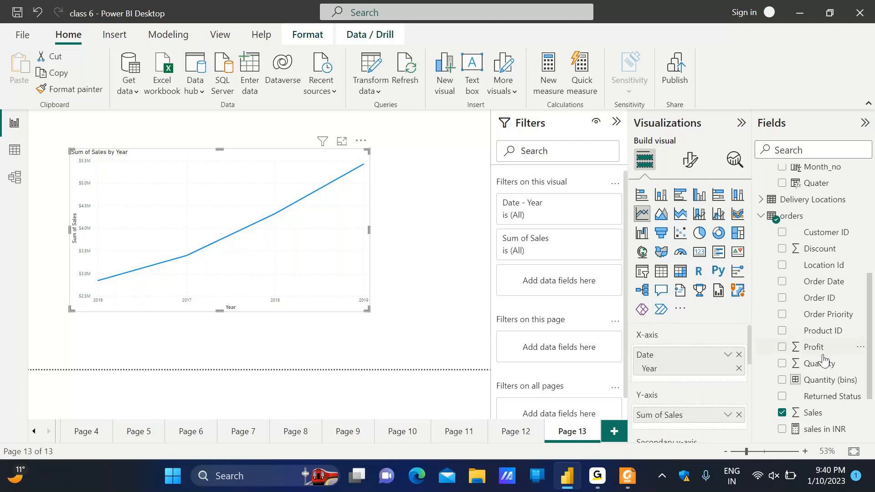
scroll(823, 360, down, 5)
scroll(811, 360, up, 6)
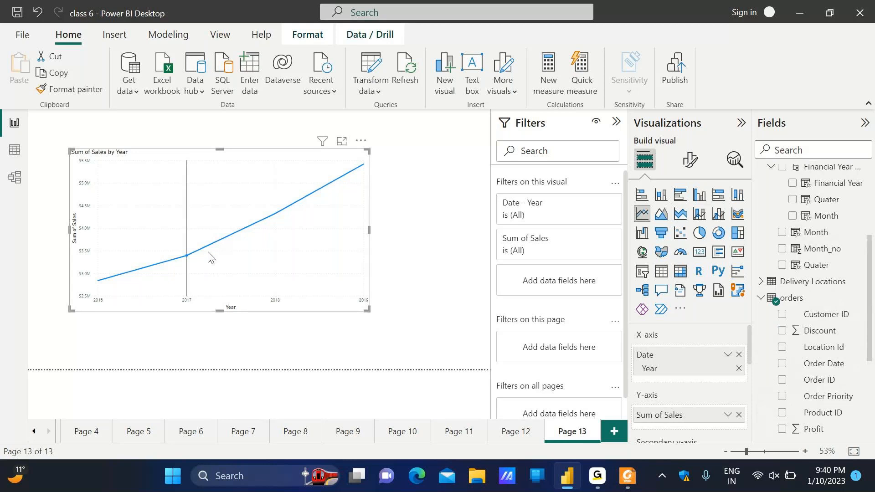
mouse_move(299, 234)
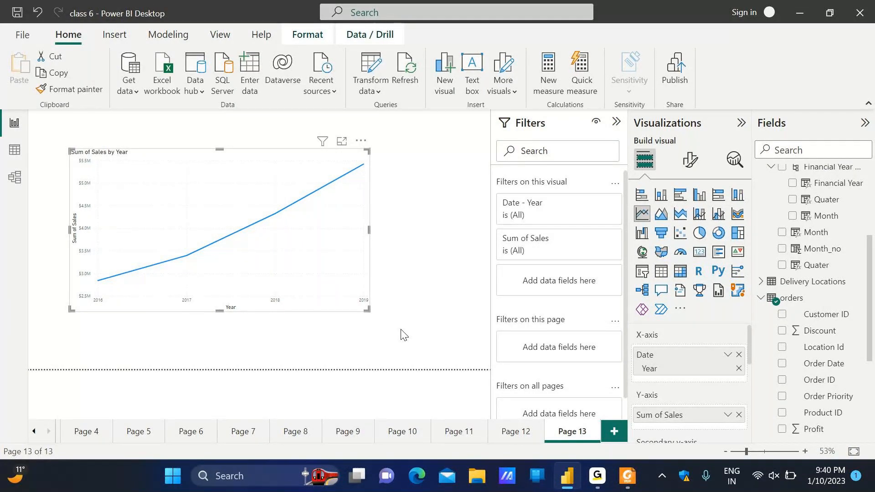
scroll(769, 304, down, 4)
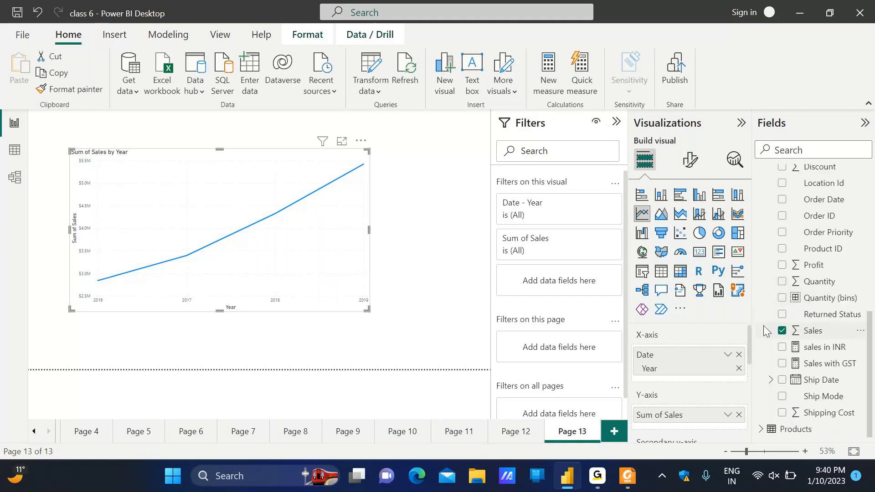
scroll(761, 327, up, 3)
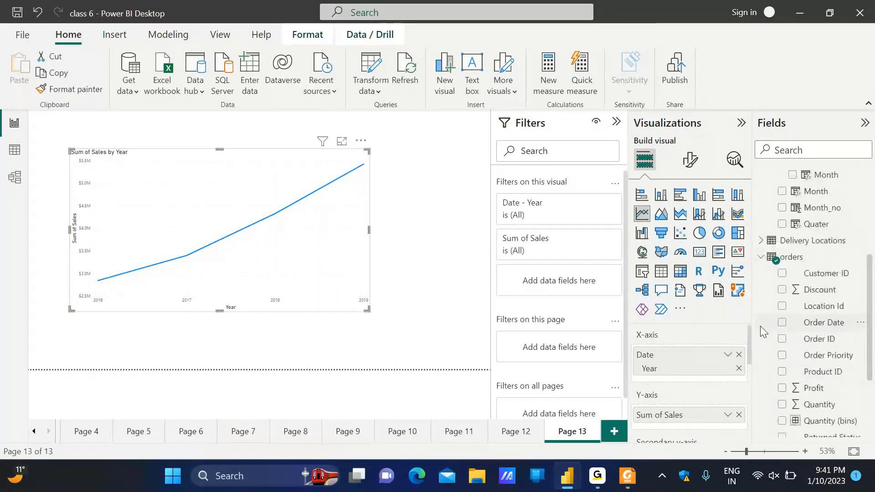
Inspect the formulas of the Month and Quarter columns in Date Table and the levels of the Financial Year Hierarchy
scroll(760, 327, up, 5)
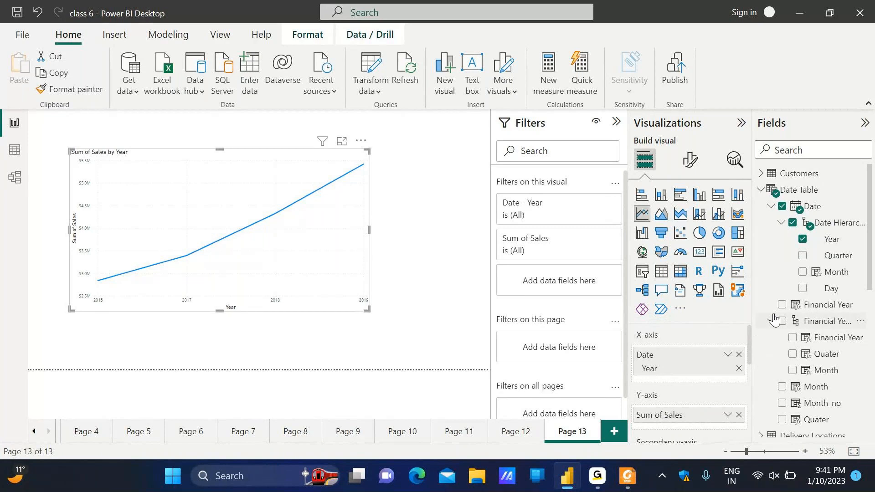
scroll(773, 319, down, 2)
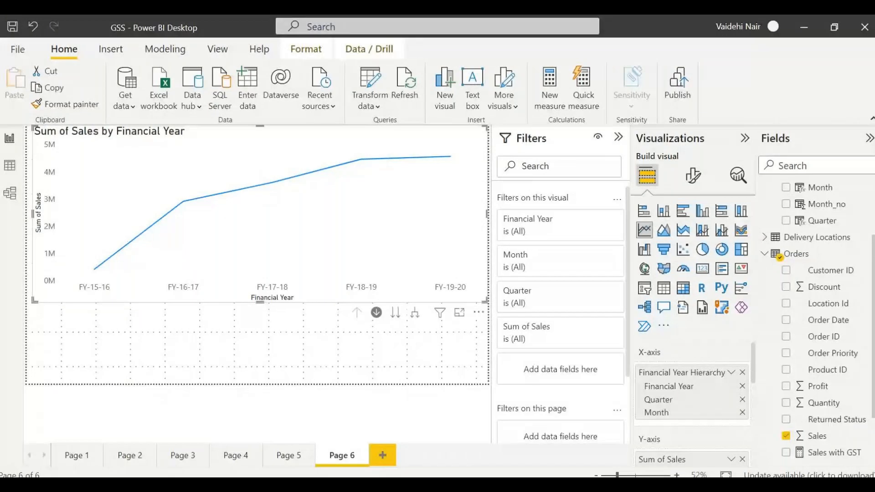
scroll(837, 249, up, 3)
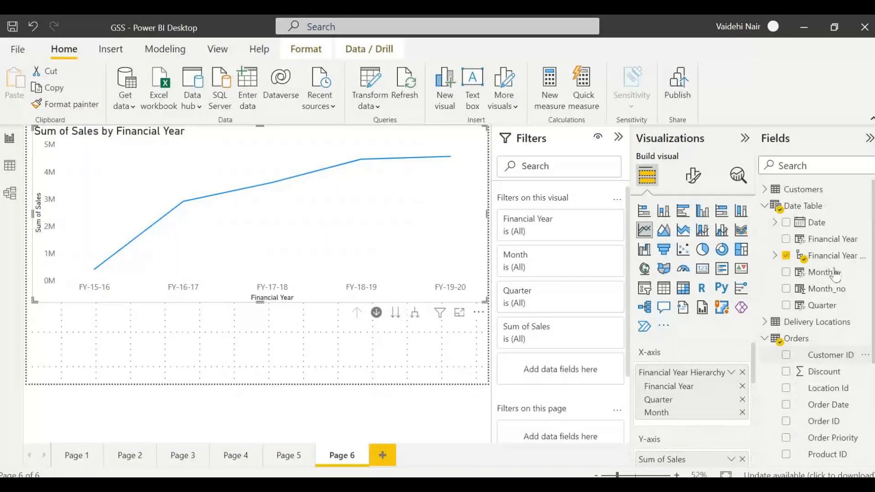
click(829, 272)
click(833, 294)
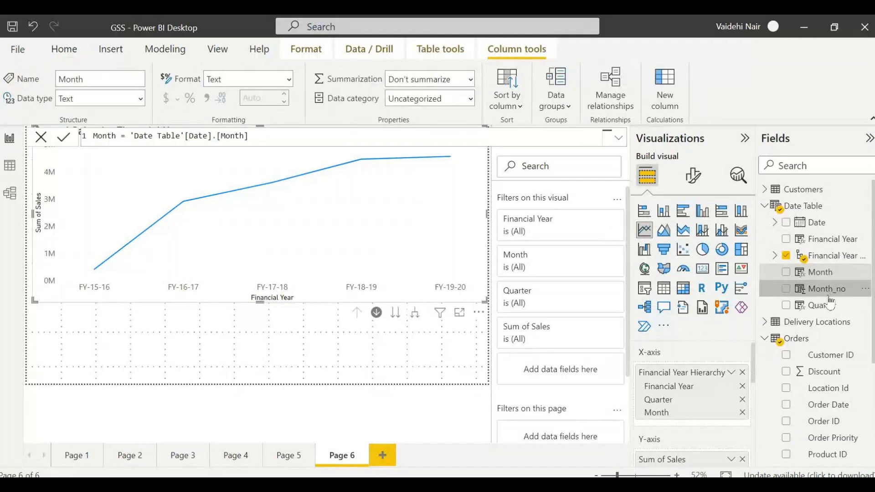
click(830, 305)
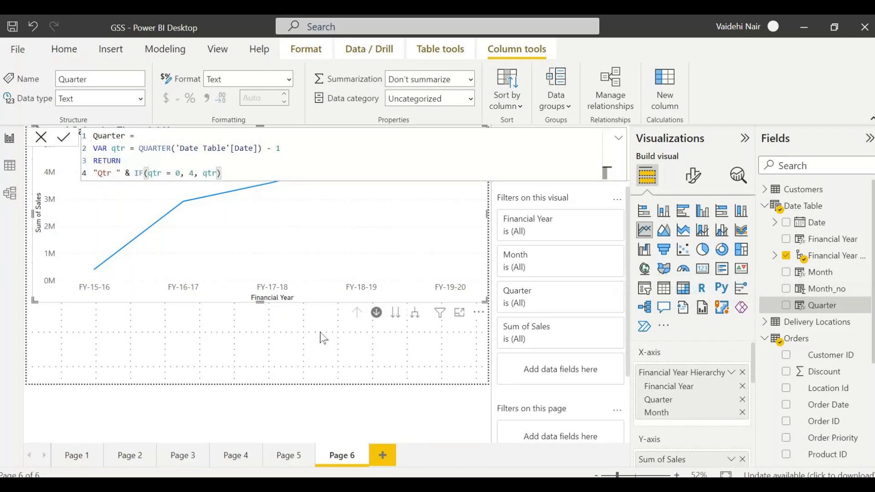
click(796, 274)
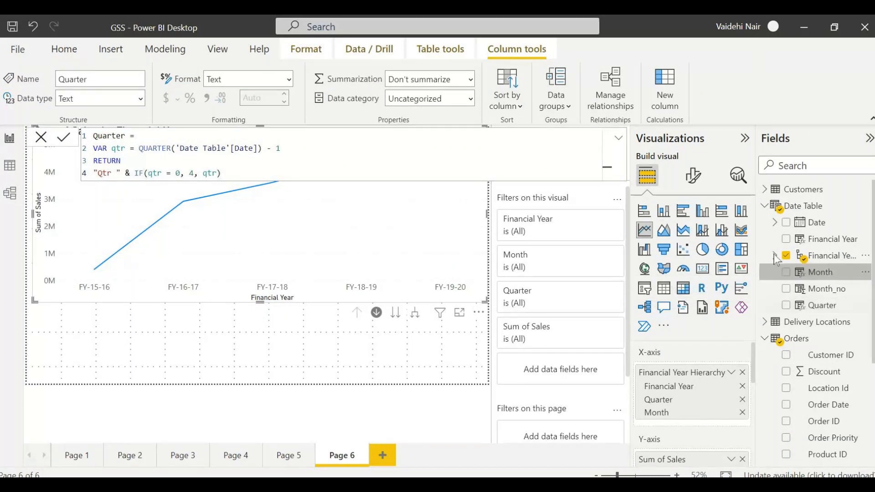
click(775, 256)
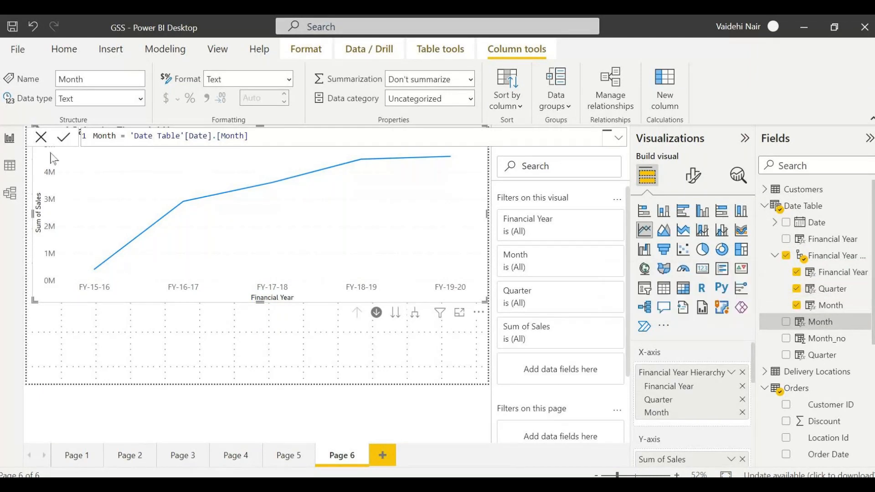
In the model, hide the Financial Year, Month, Month_no and Quarter columns of Date Table from report view
click(9, 196)
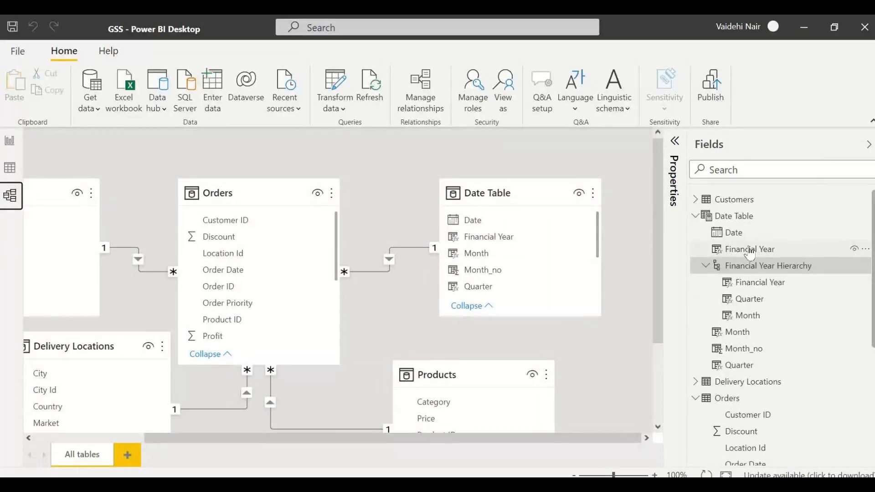
click(855, 254)
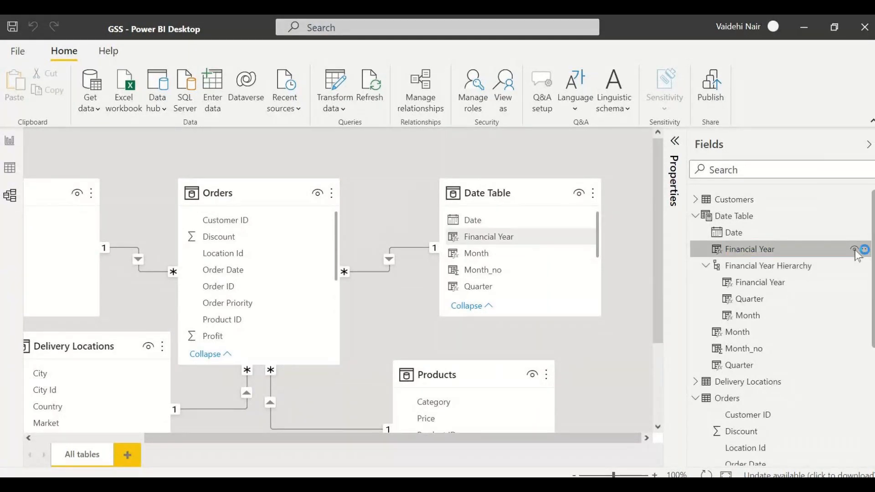
click(853, 249)
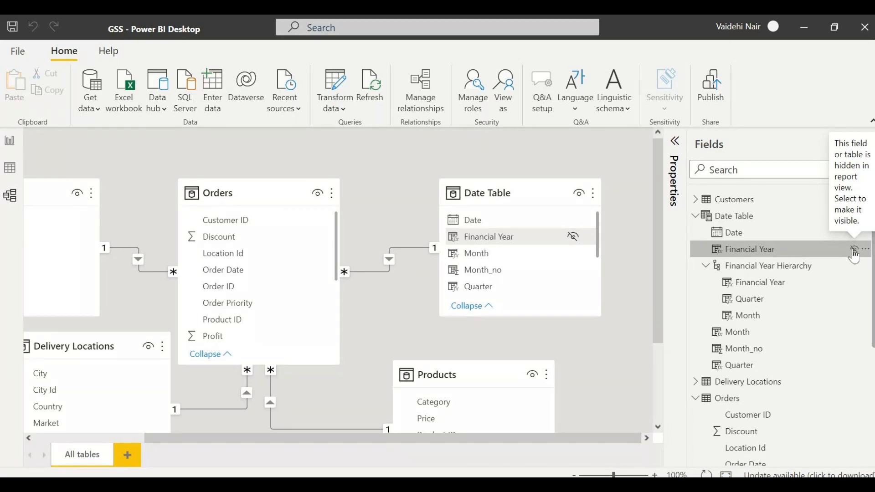
click(850, 331)
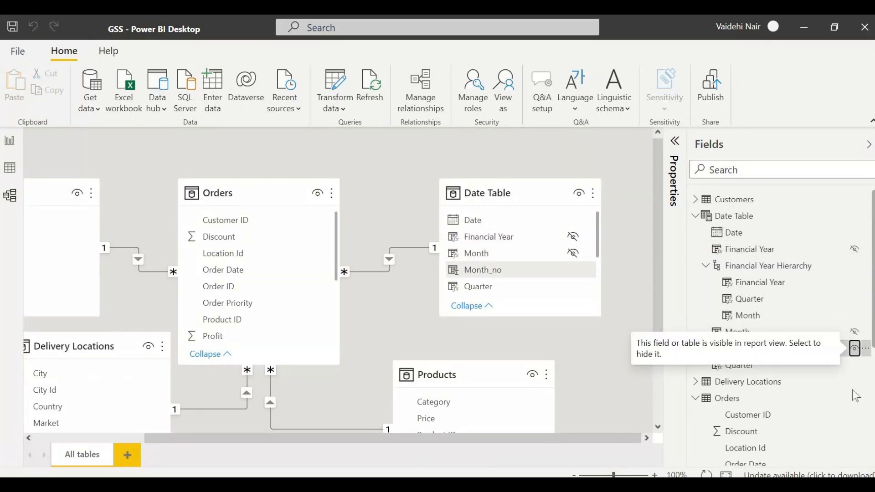
click(856, 351)
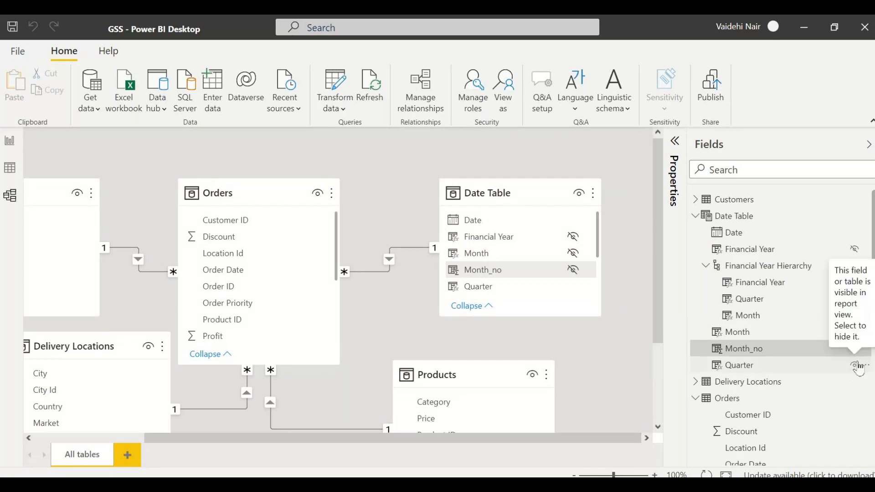
click(855, 365)
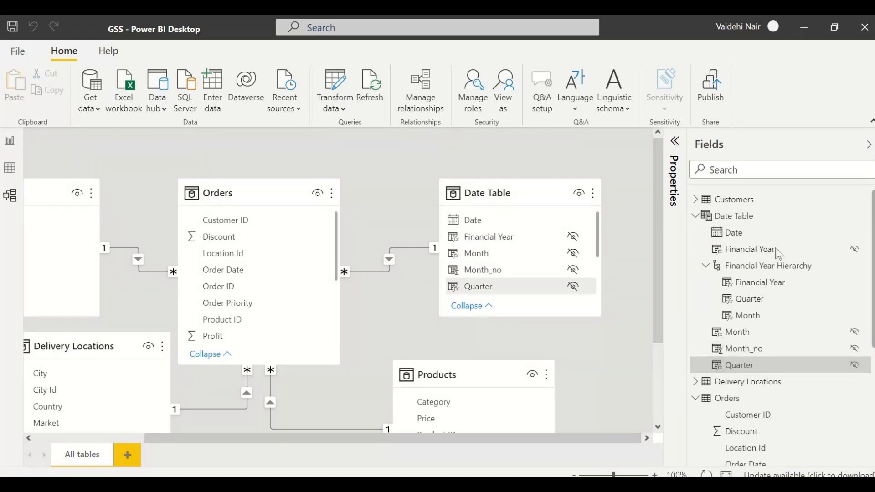
Hide the City Id column of the Delivery Locations table from report view
scroll(820, 353, down, 2)
scroll(820, 357, down, 7)
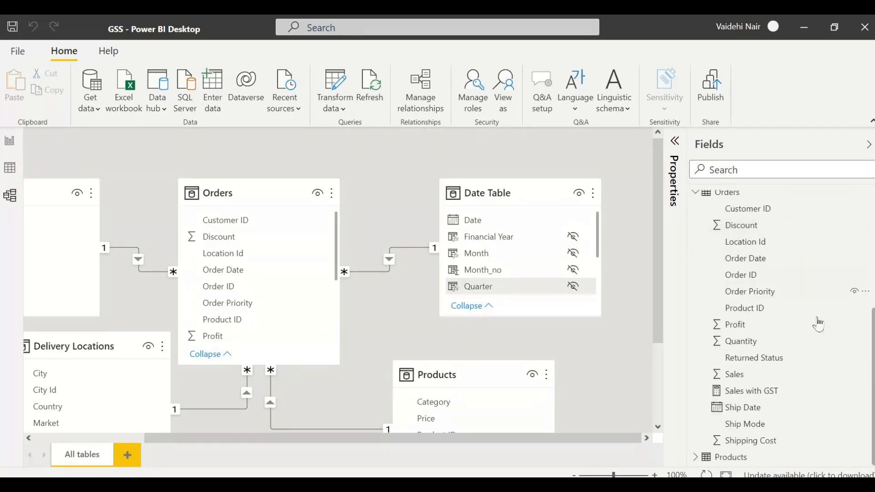
scroll(819, 434, up, 2)
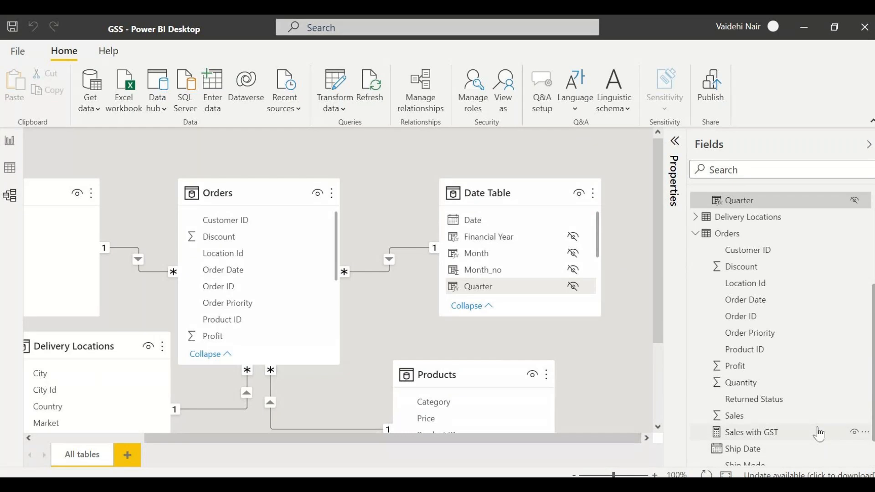
scroll(819, 435, down, 2)
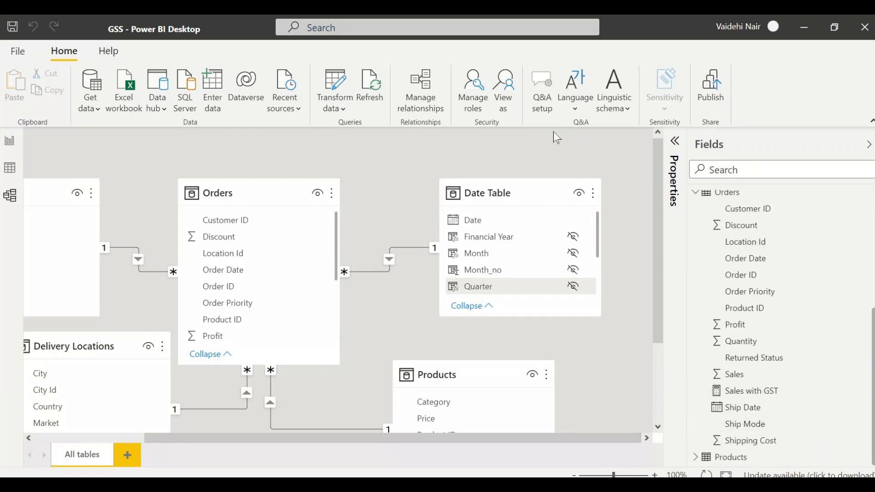
scroll(807, 328, up, 3)
scroll(807, 346, down, 3)
scroll(802, 386, up, 5)
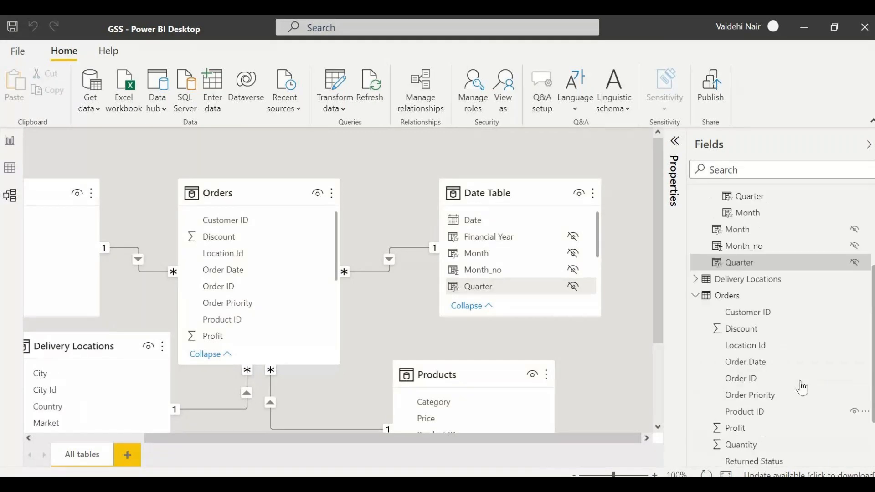
click(805, 388)
scroll(827, 385, down, 1)
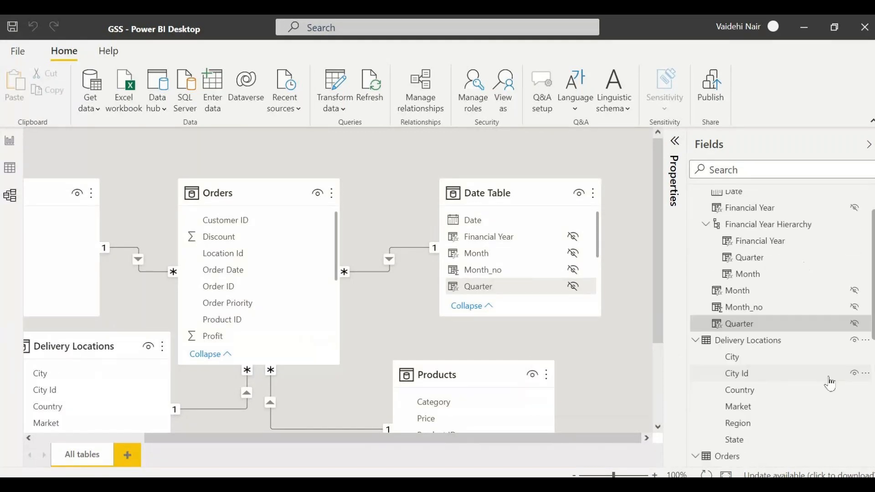
click(856, 377)
click(855, 375)
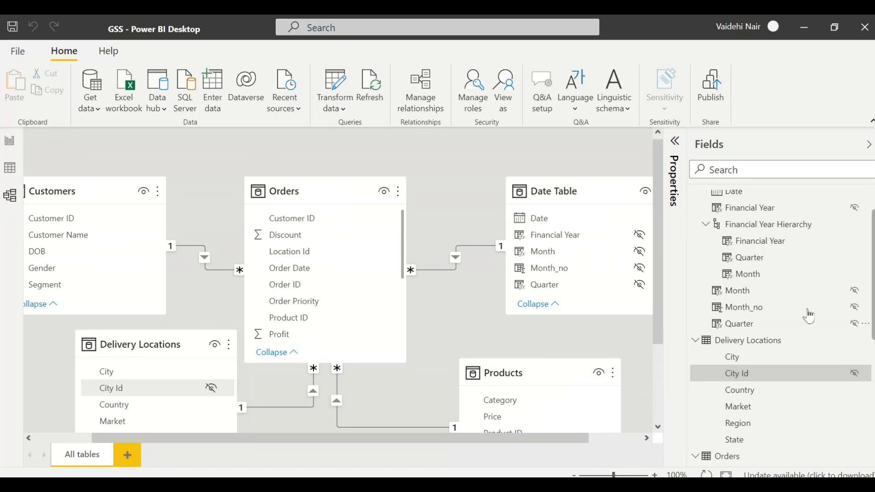
Examine the table relationships and hidden columns in the model, and check which fields the report offers
scroll(795, 273, up, 1)
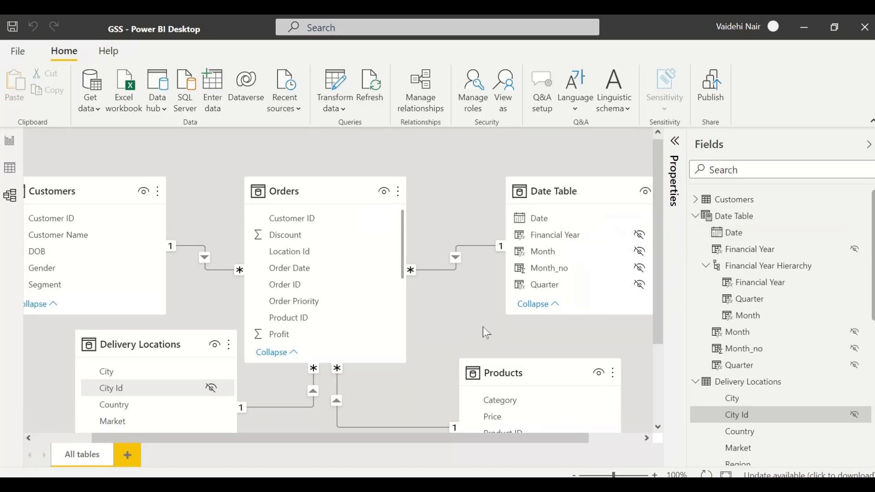
scroll(482, 327, down, 1)
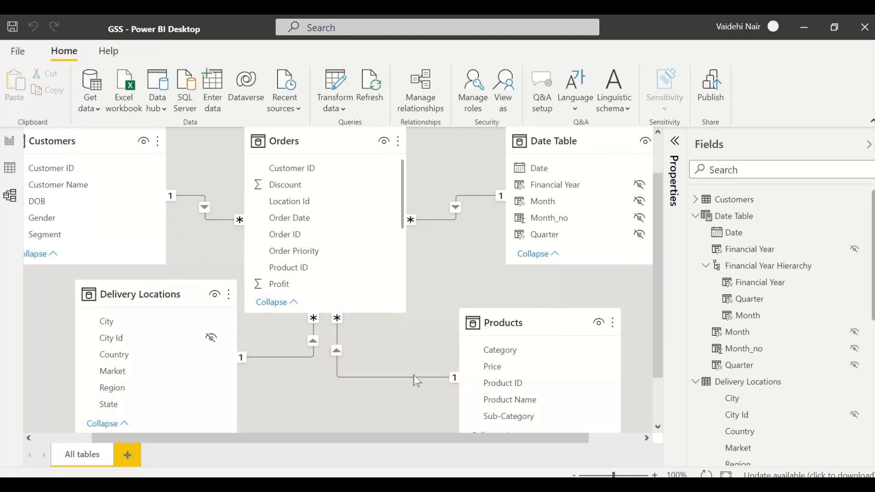
scroll(463, 351, down, 1)
scroll(484, 358, up, 2)
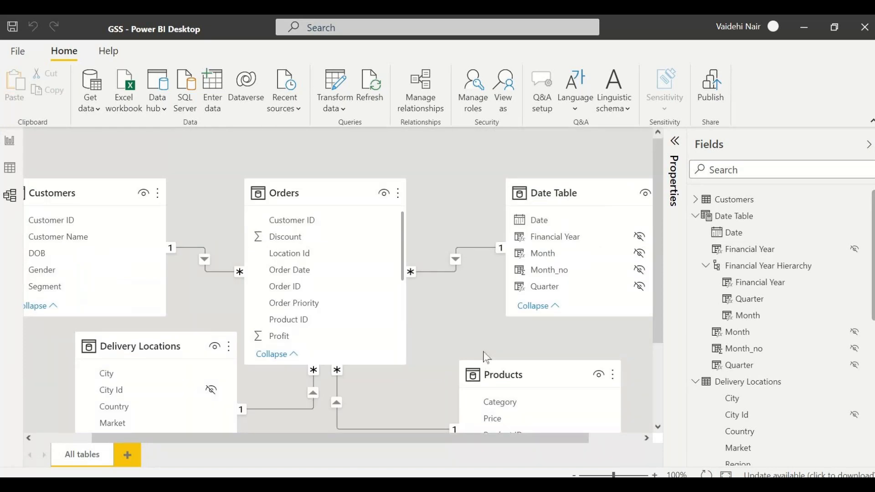
scroll(441, 274, down, 2)
scroll(466, 308, up, 2)
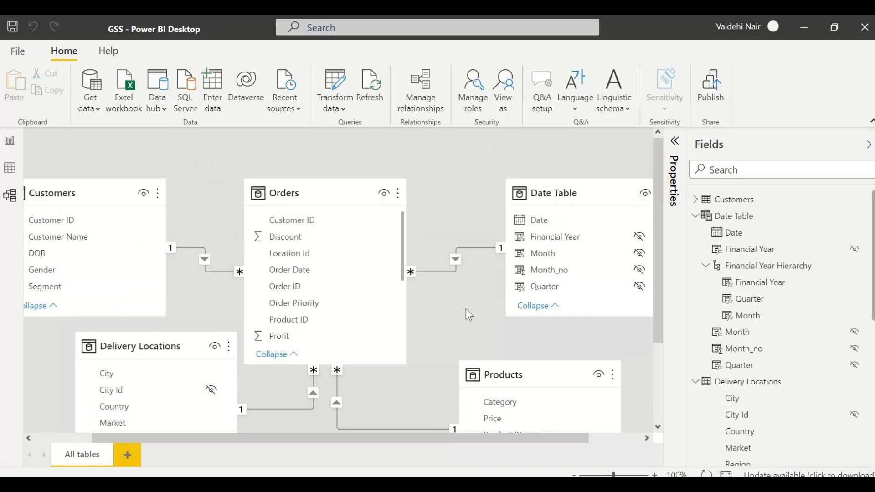
click(10, 141)
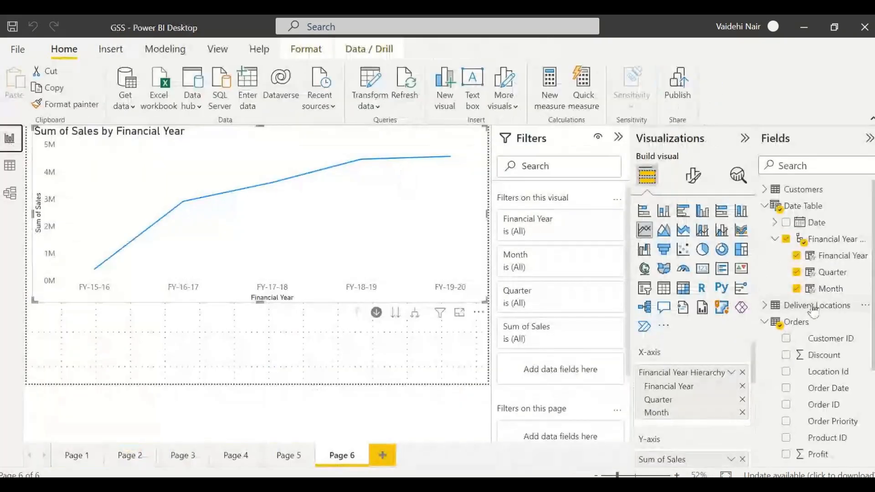
scroll(814, 311, down, 3)
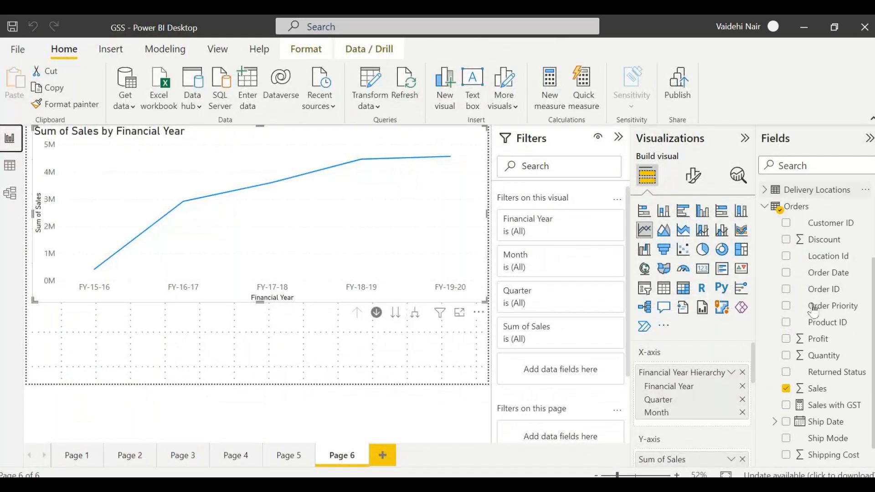
scroll(814, 311, up, 4)
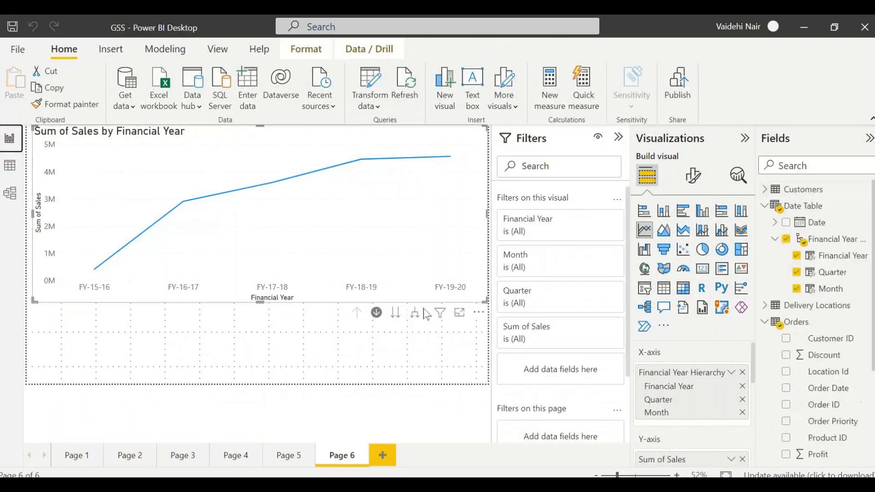
Move the Sum of Sales line chart down the Financial Year Hierarchy through Quarter to the Month level
click(397, 315)
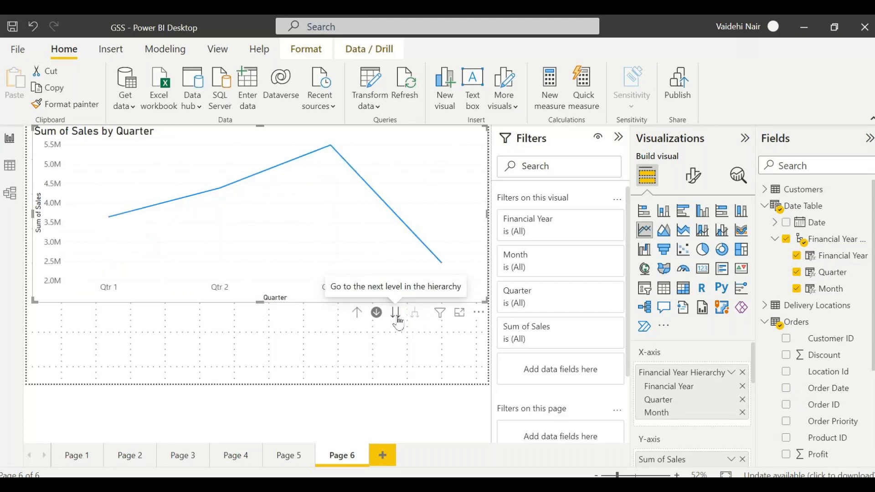
click(397, 315)
click(337, 359)
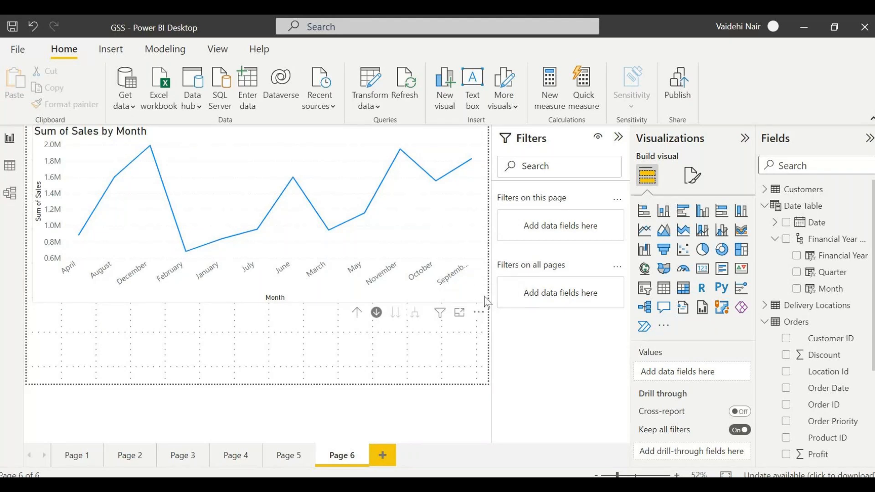
Sort the Month column of Date Table by Month_no and return to the line chart on report Page 6
click(10, 168)
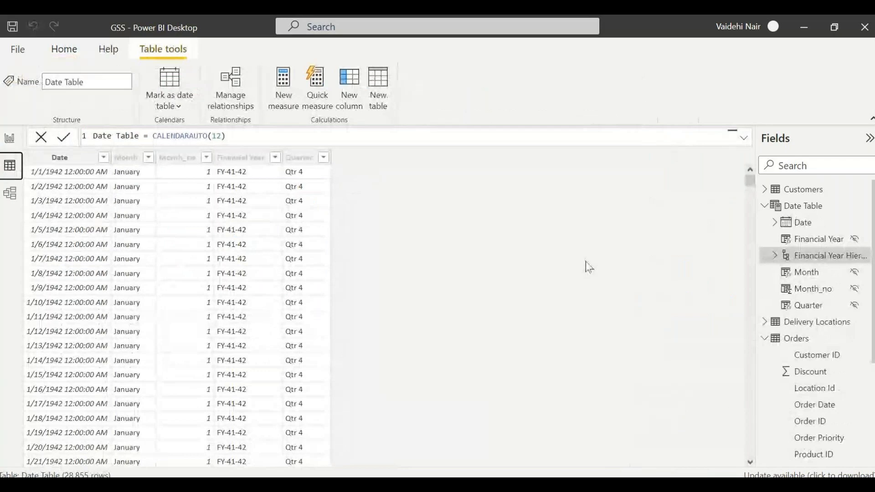
click(177, 161)
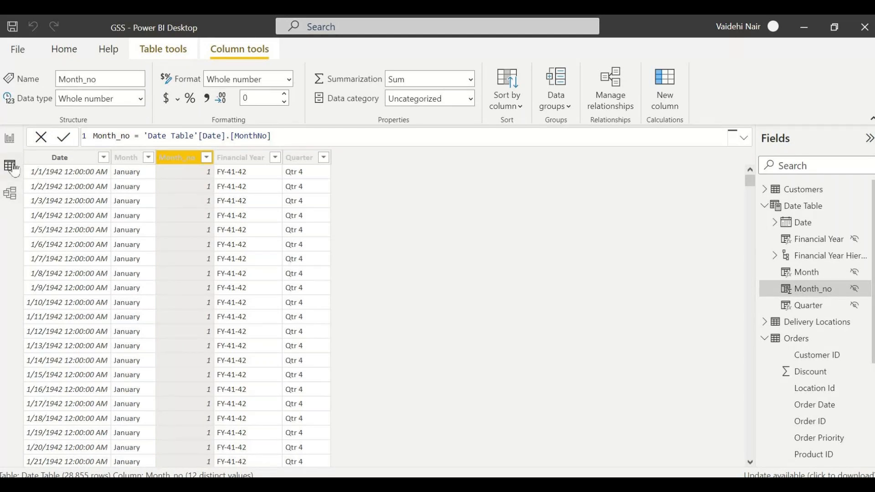
click(126, 157)
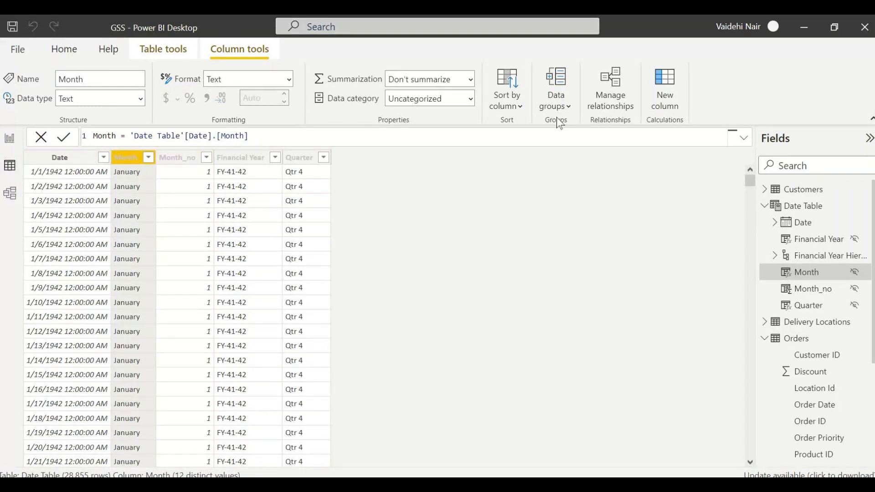
click(520, 108)
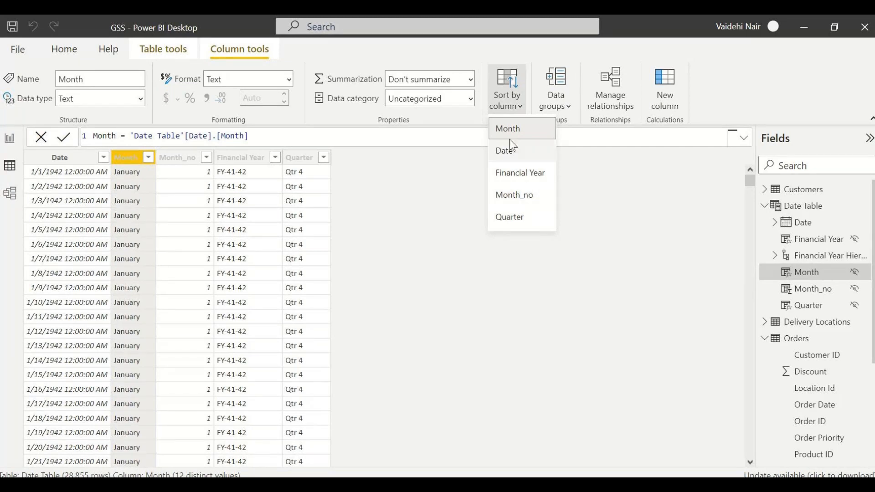
click(527, 195)
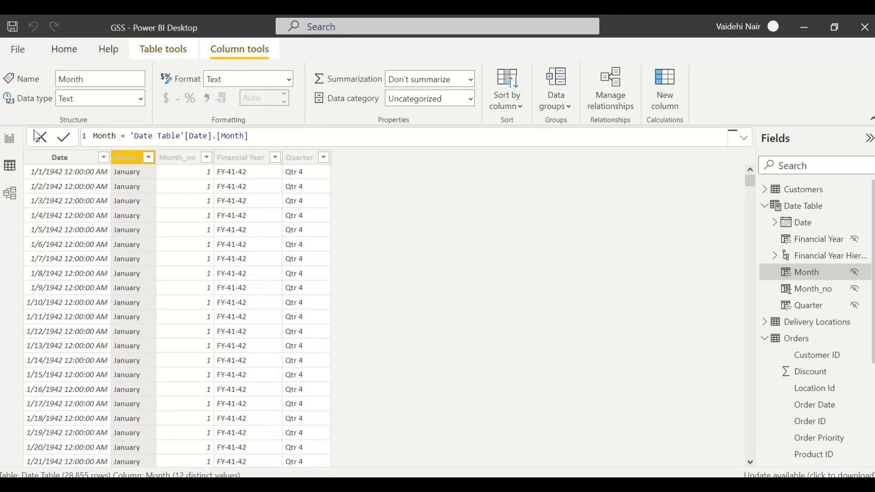
click(9, 138)
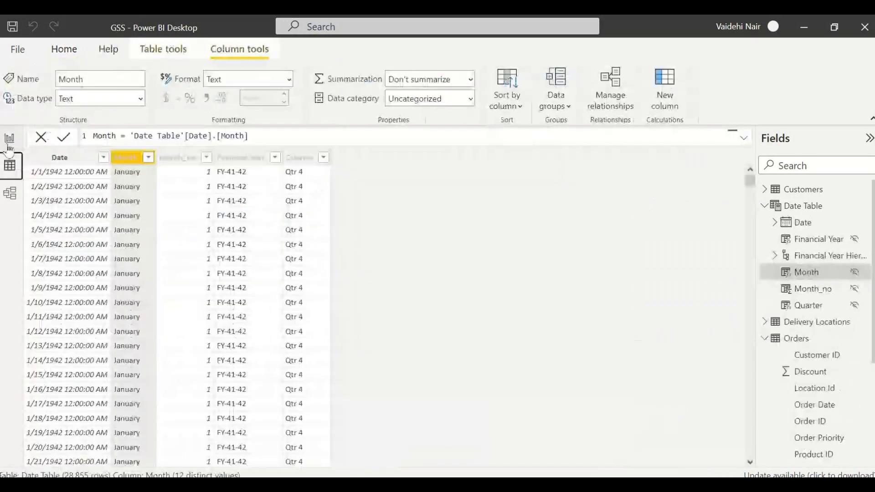
click(9, 142)
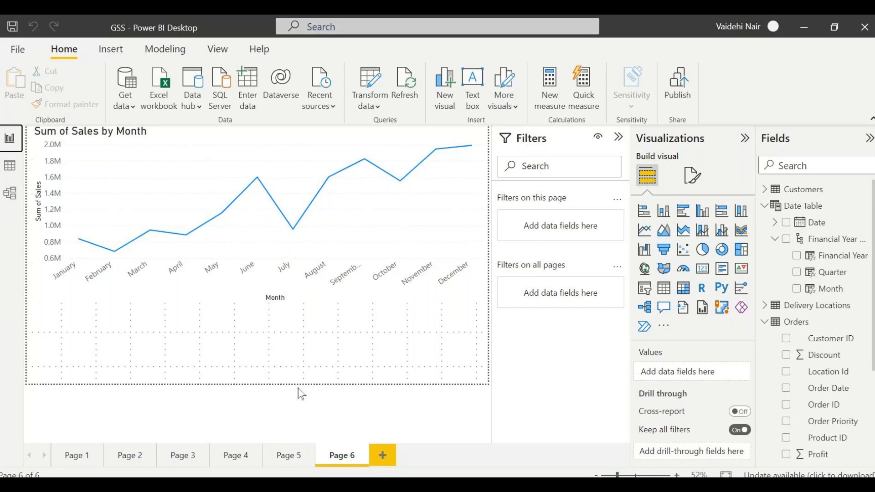
click(223, 347)
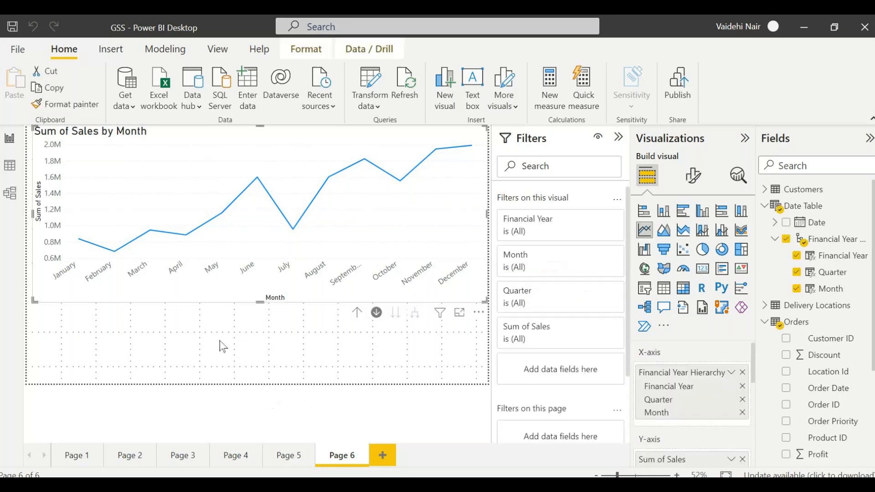
click(220, 342)
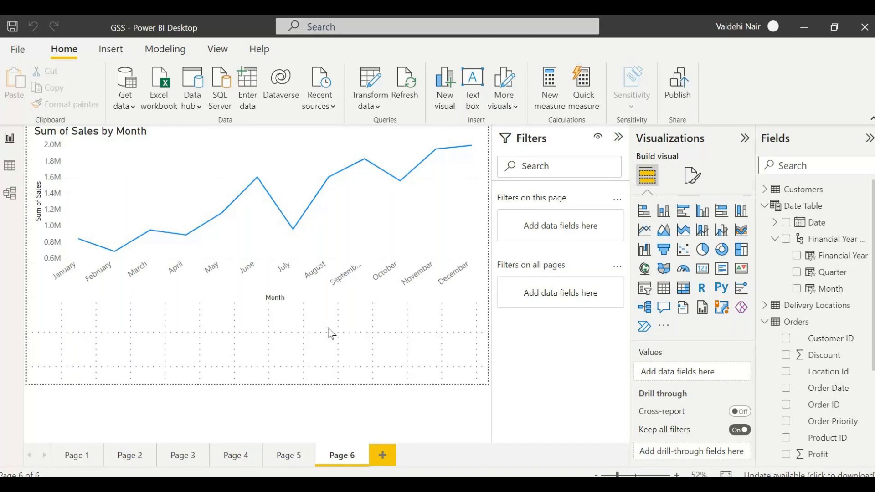
click(15, 50)
key(Escape)
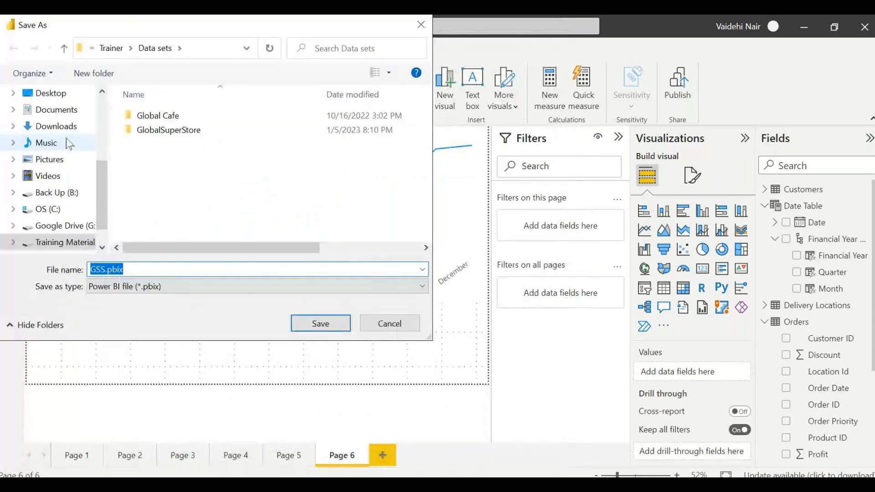
click(394, 326)
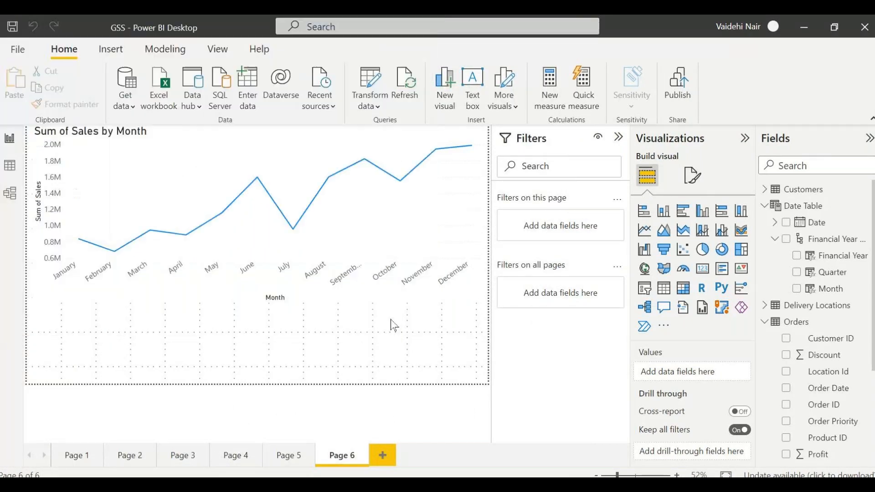